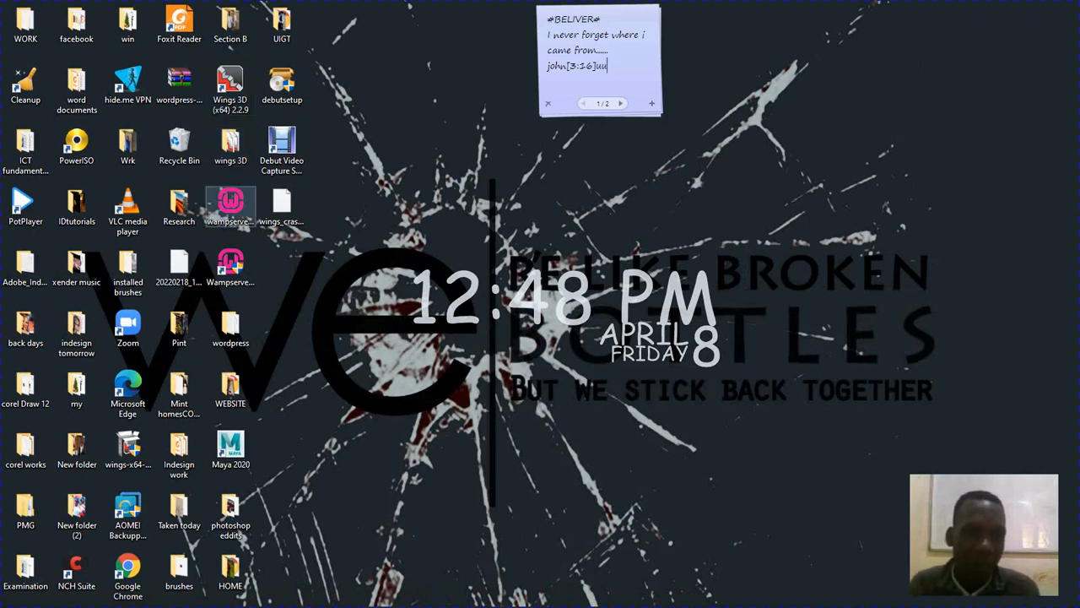
Launch Wings 3D and open the saved scene morgan from the wings 3D folder
{"action": "double_click", "coordinate": [230, 90]}
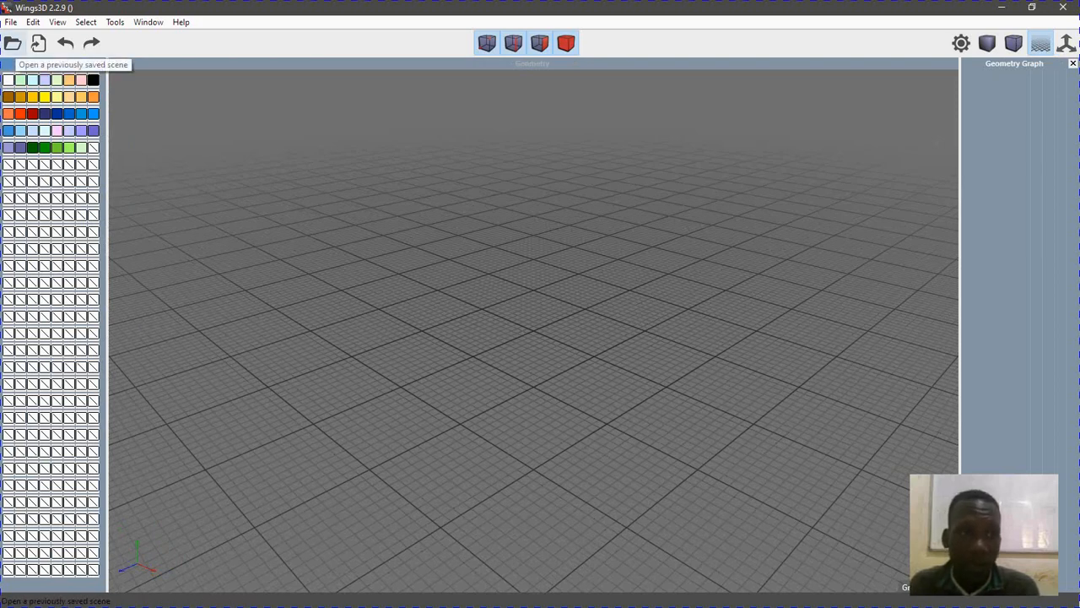
{"action": "left_click", "coordinate": [13, 44]}
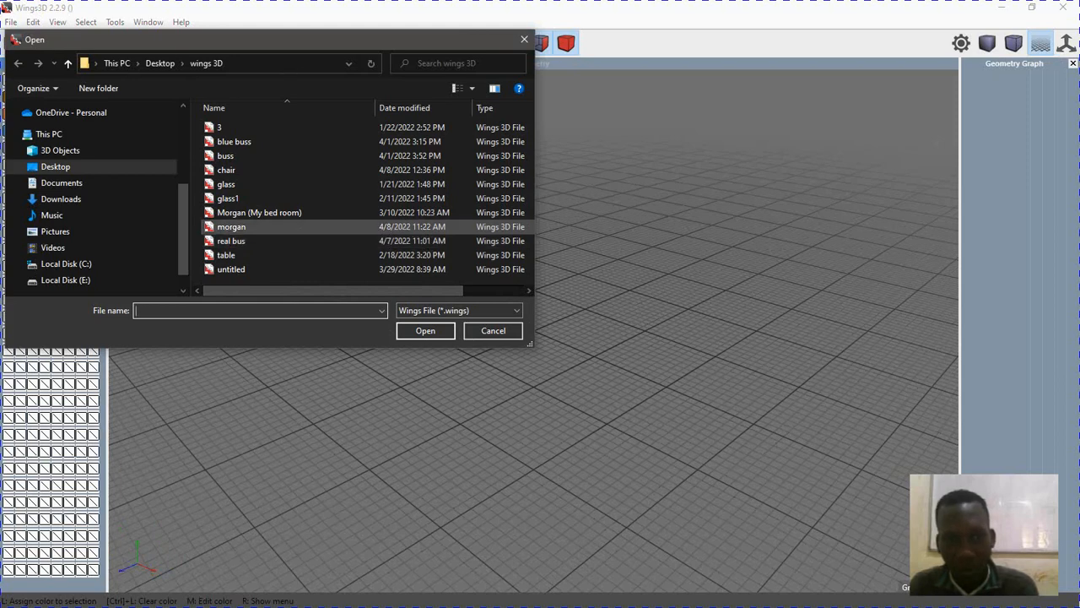
{"action": "double_click", "coordinate": [232, 226]}
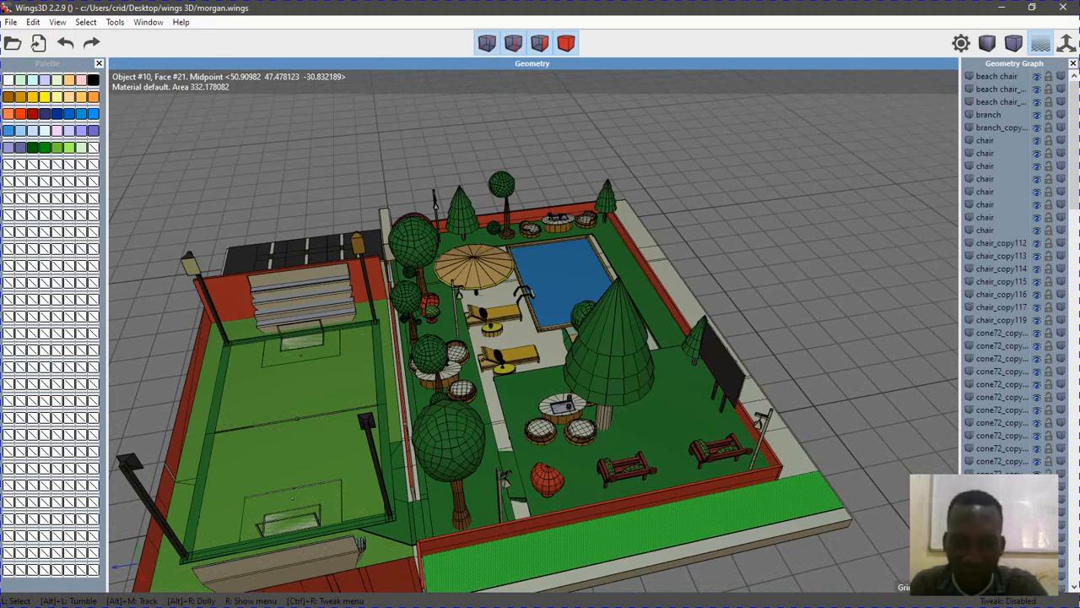
Examine the compound scene from several angles, including the football pitch, swimming pool, umbrella, beach chairs, trees and entrance road
{"action": "left_click_drag", "start_coordinate": [624, 525], "coordinate": [460, 529], "text": "alt"}
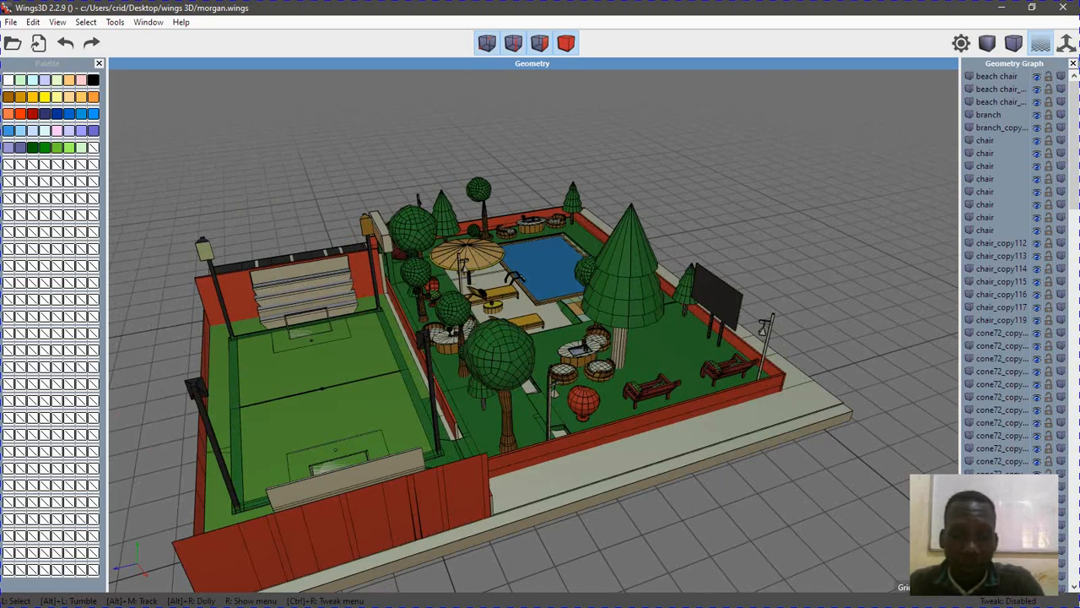
{"action": "left_click_drag", "start_coordinate": [438, 338], "coordinate": [324, 342], "text": "alt"}
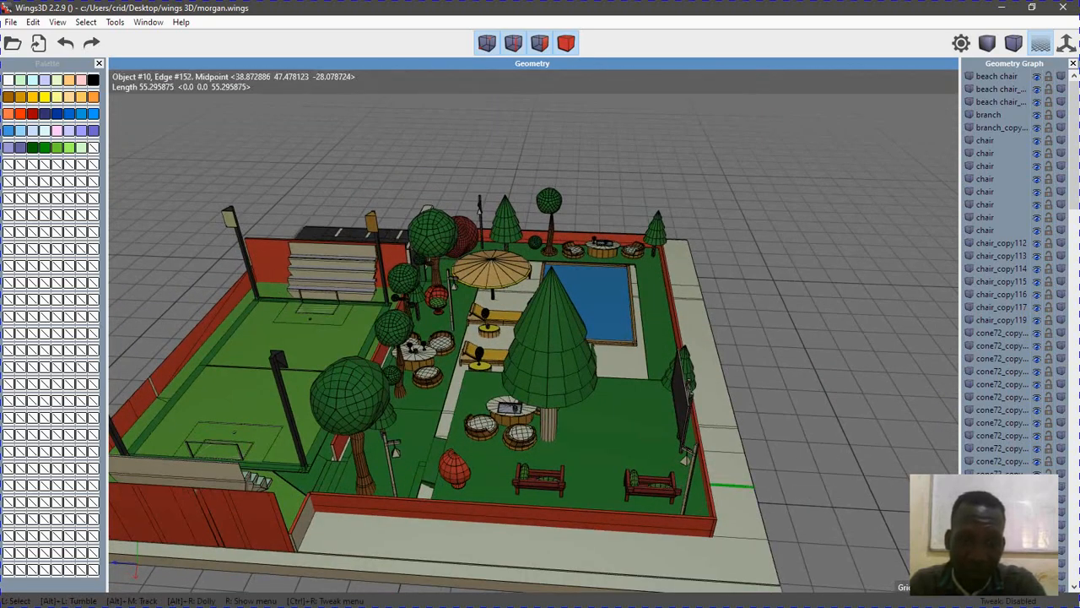
{"action": "scroll", "coordinate": [731, 484], "scroll_direction": "up", "scroll_amount": 6}
{"action": "scroll", "coordinate": [533, 330], "scroll_direction": "up", "scroll_amount": 3}
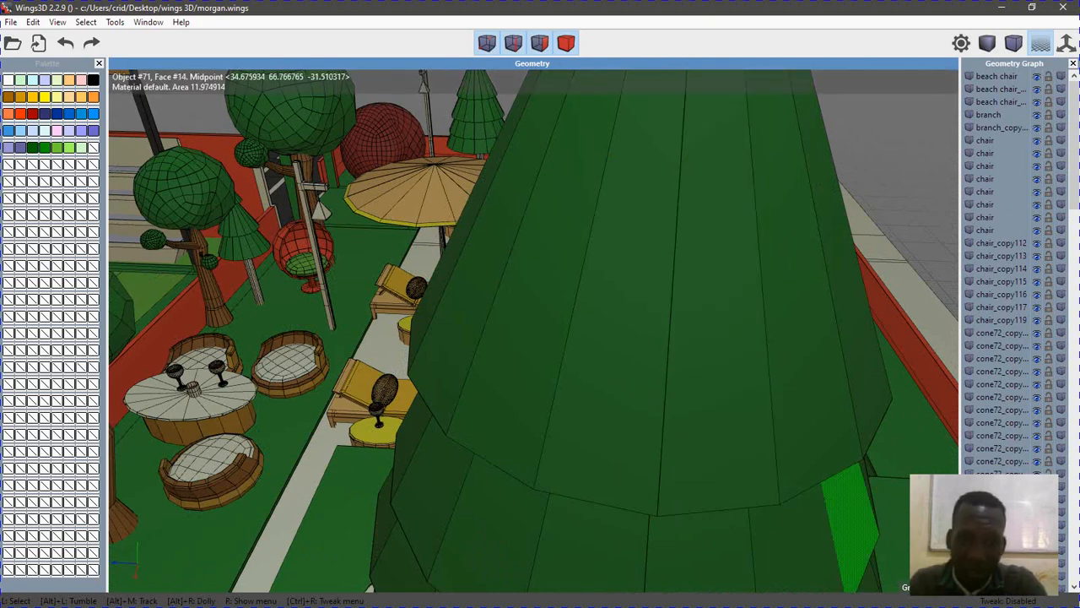
{"action": "left_click_drag", "start_coordinate": [848, 518], "coordinate": [1076, 430], "text": "alt"}
{"action": "left_click_drag", "start_coordinate": [533, 330], "coordinate": [886, 366], "text": "alt"}
{"action": "scroll", "coordinate": [534, 331], "scroll_direction": "down", "scroll_amount": 5}
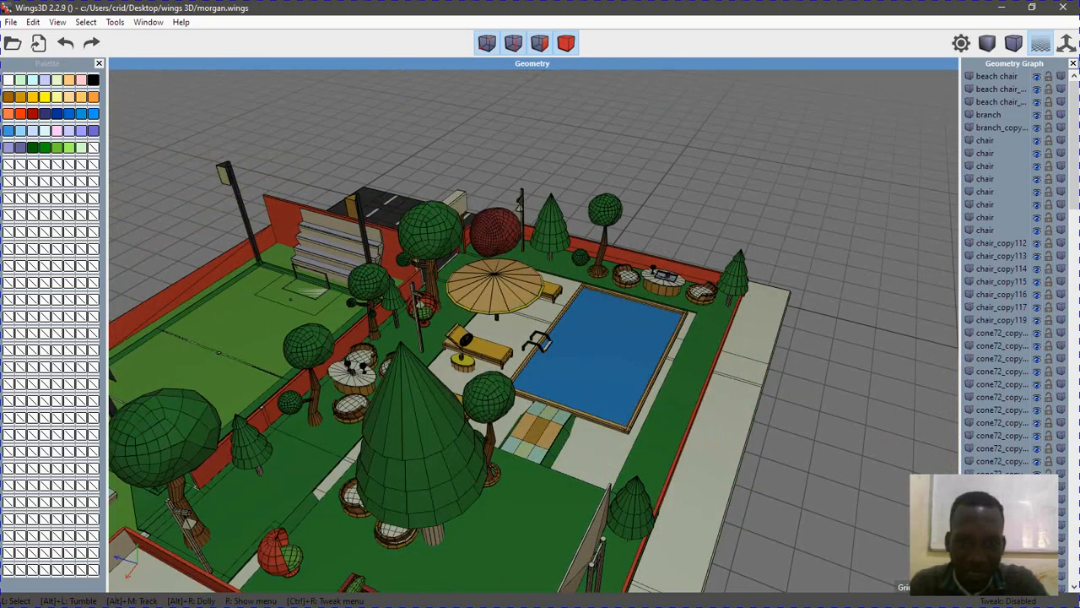
{"action": "left_click_drag", "start_coordinate": [534, 331], "coordinate": [181, 287], "text": "alt"}
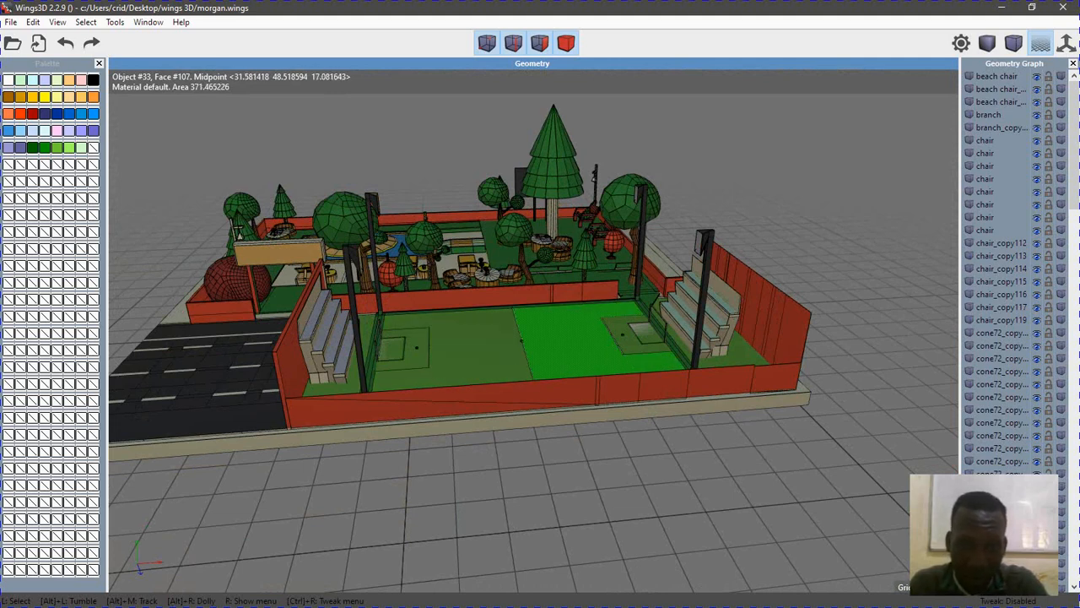
{"action": "left_click_drag", "start_coordinate": [472, 350], "coordinate": [207, 354], "text": "alt"}
{"action": "scroll", "coordinate": [533, 332], "scroll_direction": "up", "scroll_amount": 10}
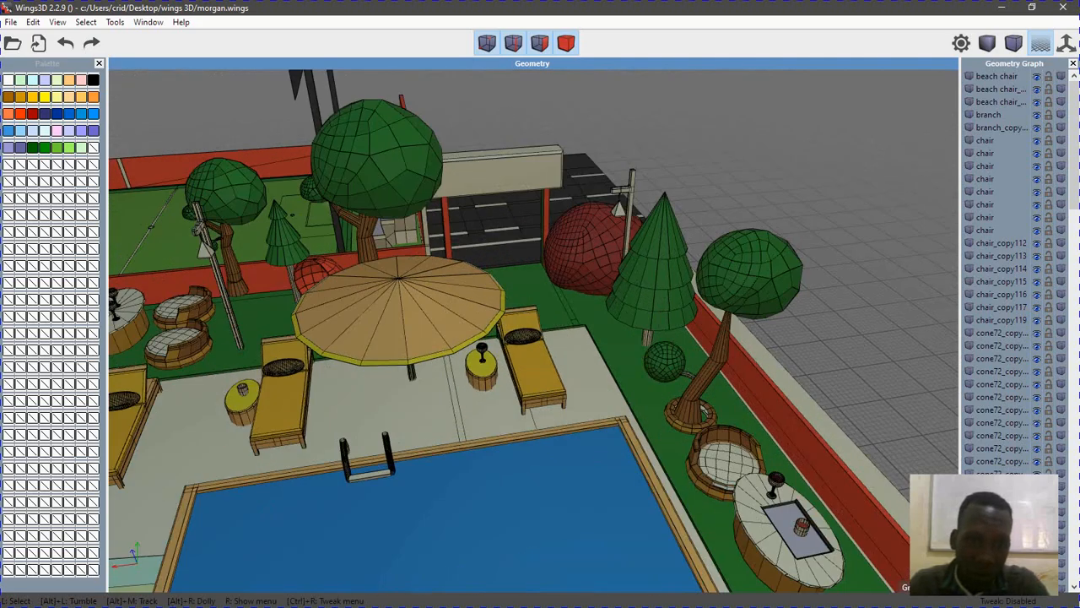
{"action": "scroll", "coordinate": [533, 332], "scroll_direction": "up", "scroll_amount": 3}
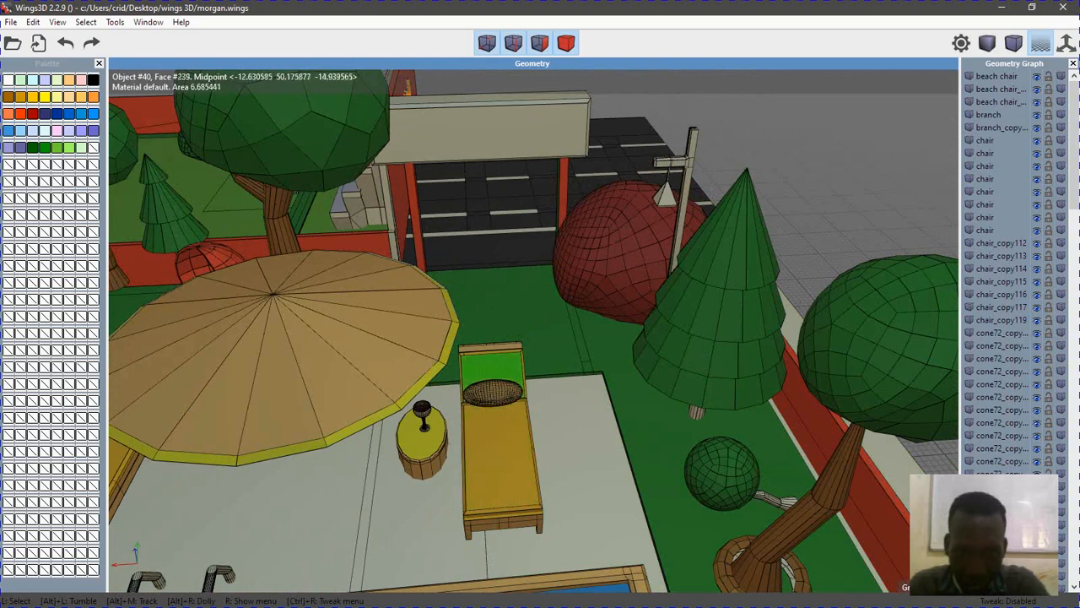
{"action": "left_click_drag", "start_coordinate": [582, 456], "coordinate": [747, 473], "text": "alt"}
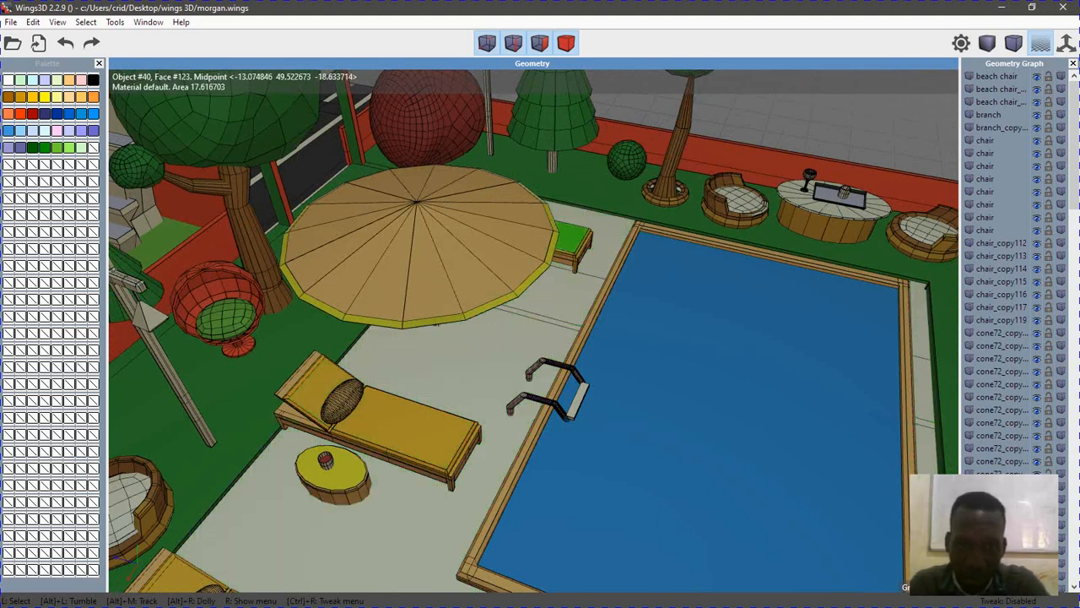
{"action": "scroll", "coordinate": [533, 331], "scroll_direction": "down", "scroll_amount": 4}
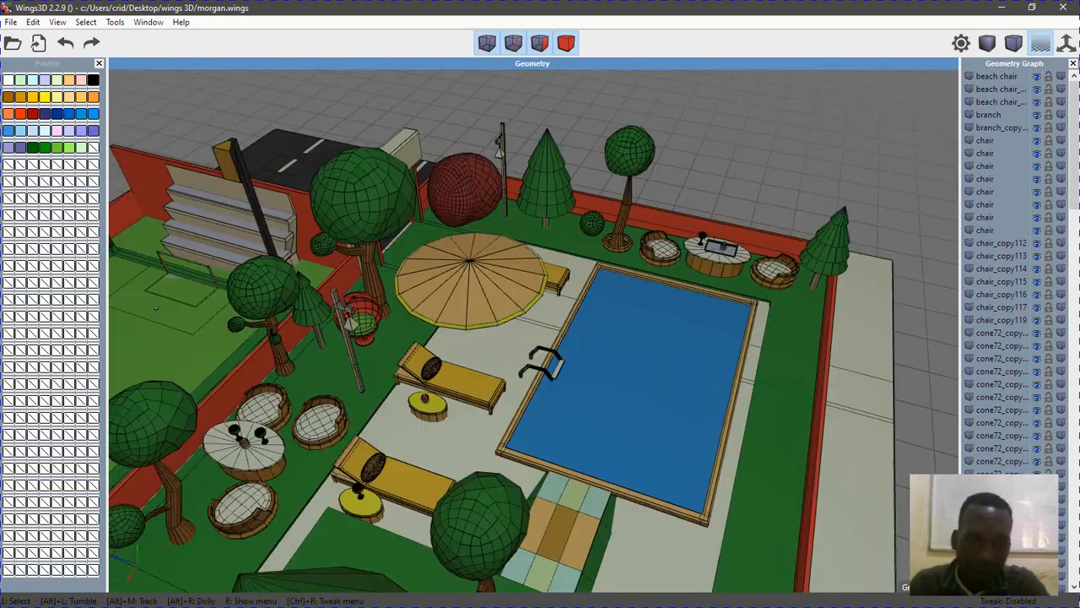
{"action": "scroll", "coordinate": [533, 330], "scroll_direction": "up", "scroll_amount": 5}
{"action": "scroll", "coordinate": [533, 331], "scroll_direction": "down", "scroll_amount": 4}
{"action": "scroll", "coordinate": [533, 330], "scroll_direction": "down", "scroll_amount": 5}
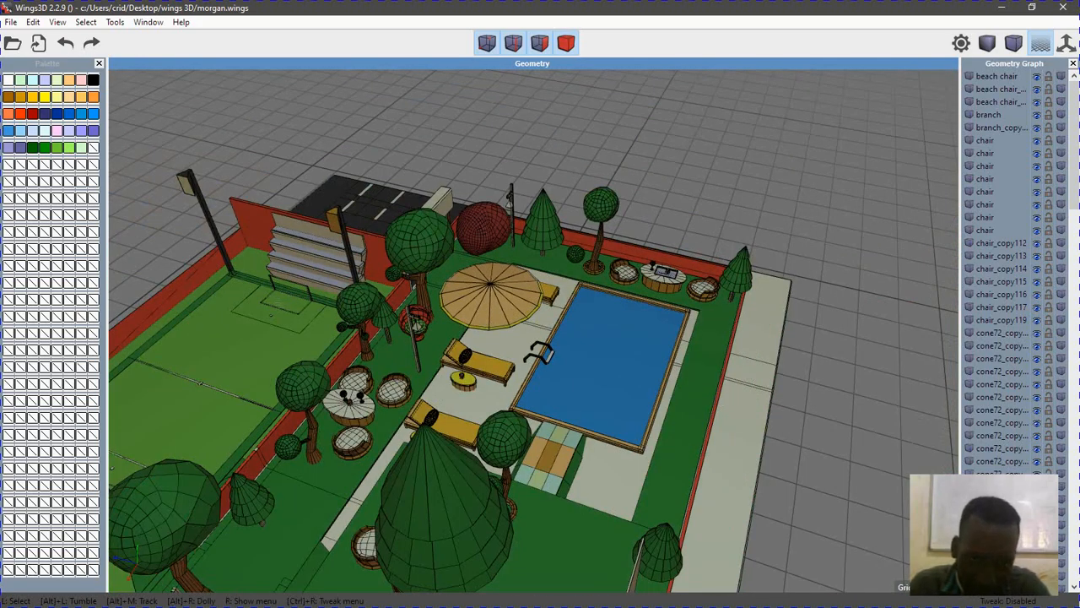
{"action": "left_click_drag", "start_coordinate": [533, 331], "coordinate": [362, 288], "text": "alt"}
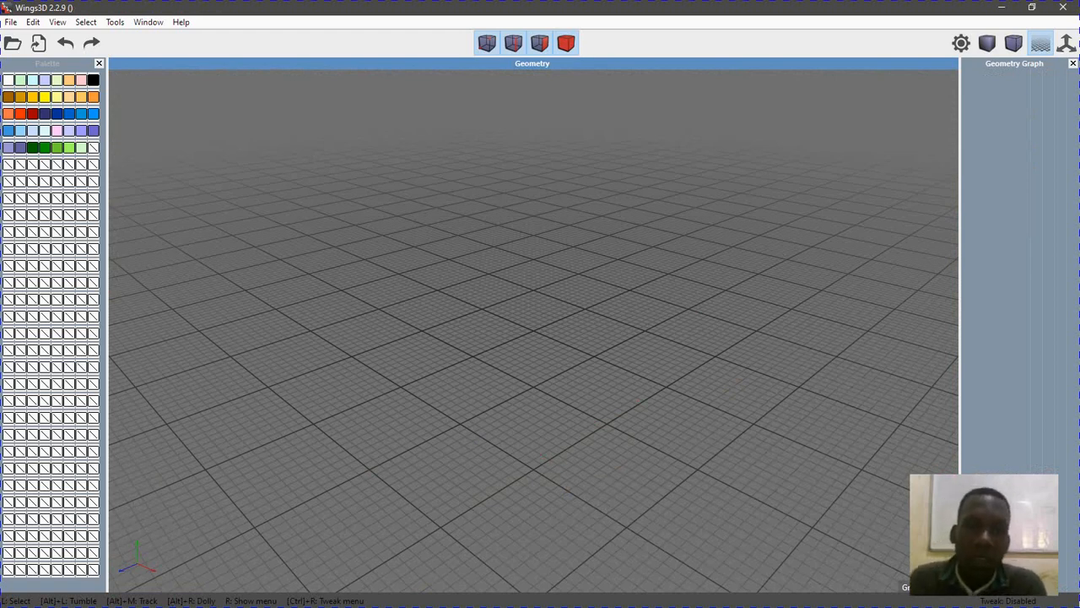
Create a default cube in the empty scene
{"action": "scroll", "coordinate": [534, 331], "scroll_direction": "down", "scroll_amount": 1}
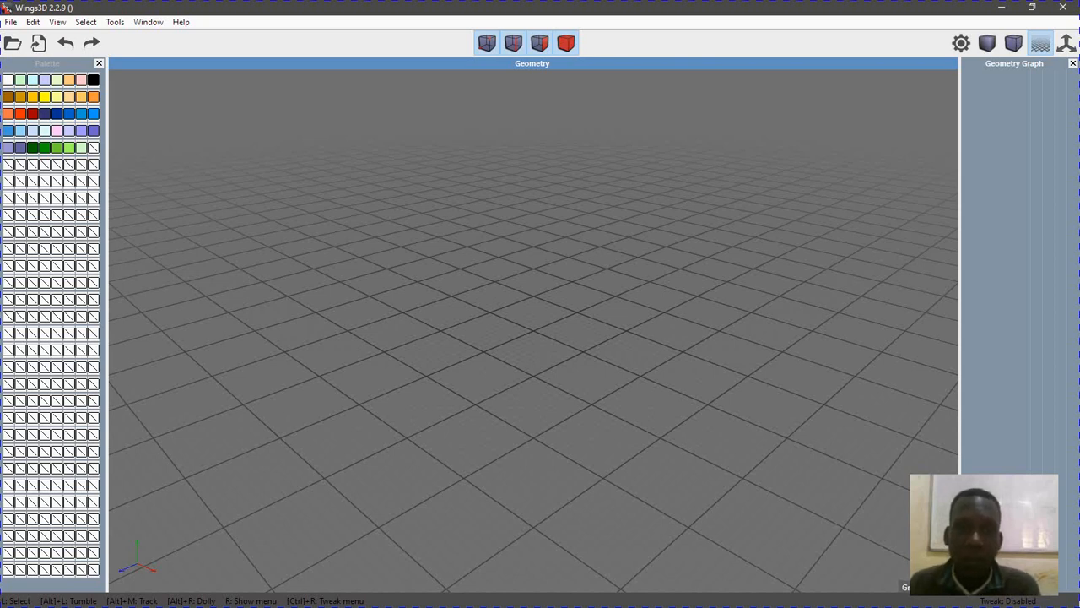
{"action": "right_click", "coordinate": [559, 188]}
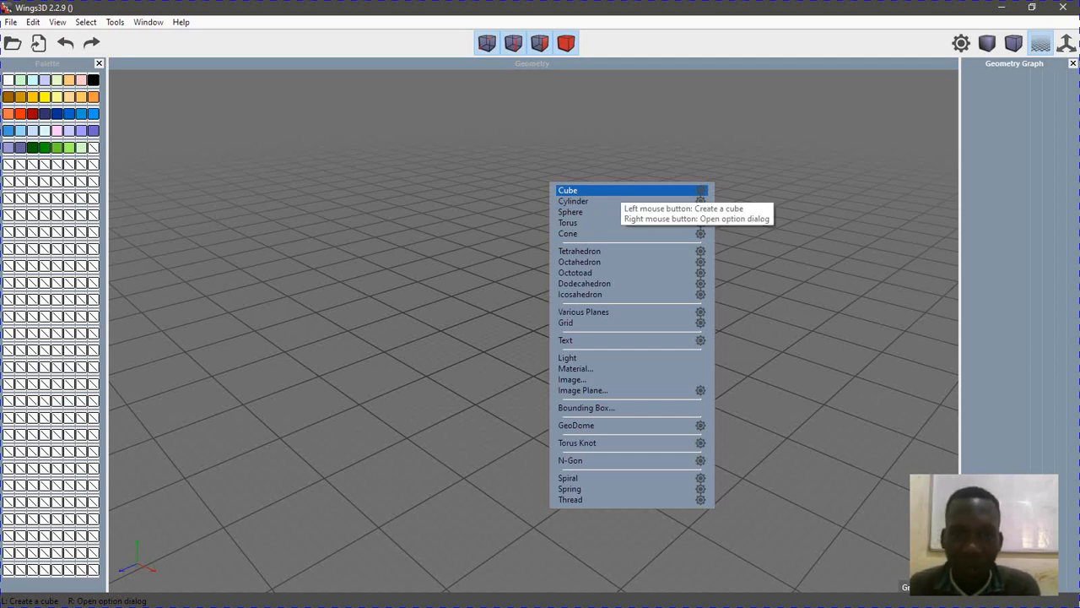
{"action": "left_click", "coordinate": [567, 190]}
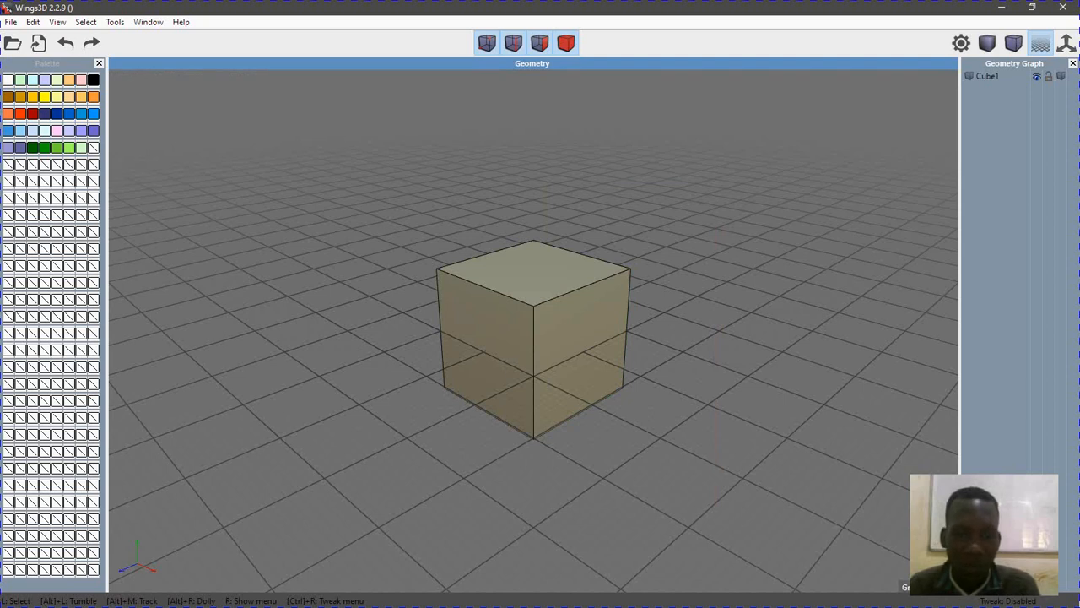
Move all of the cube's faces up along the Y axis until its bottom sits at about Y 0.26, and clear the selection
{"action": "left_click_drag", "start_coordinate": [426, 233], "coordinate": [688, 513]}
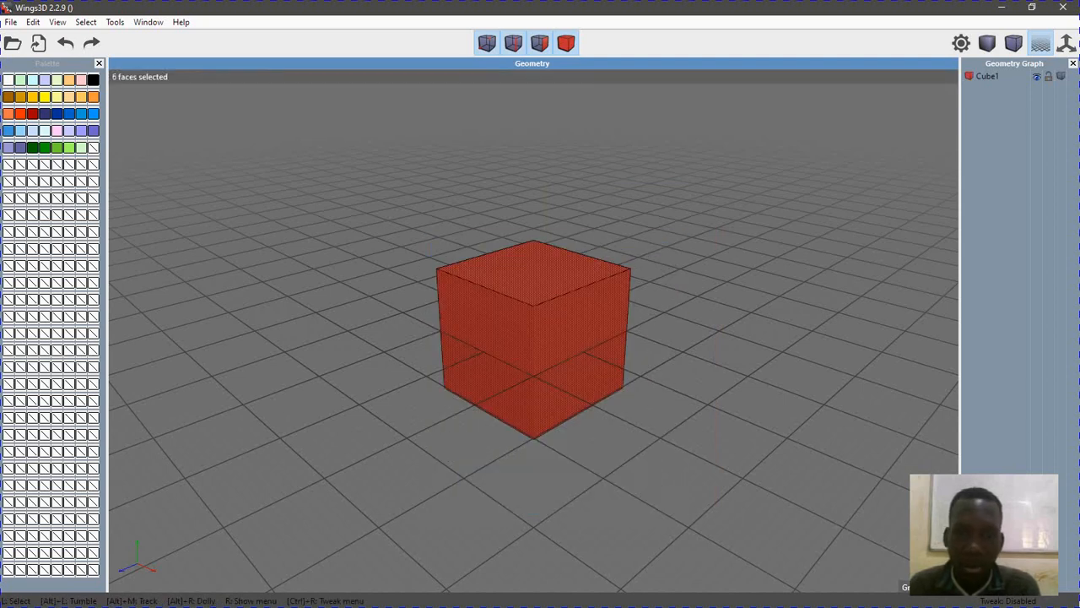
{"action": "right_click", "coordinate": [709, 195]}
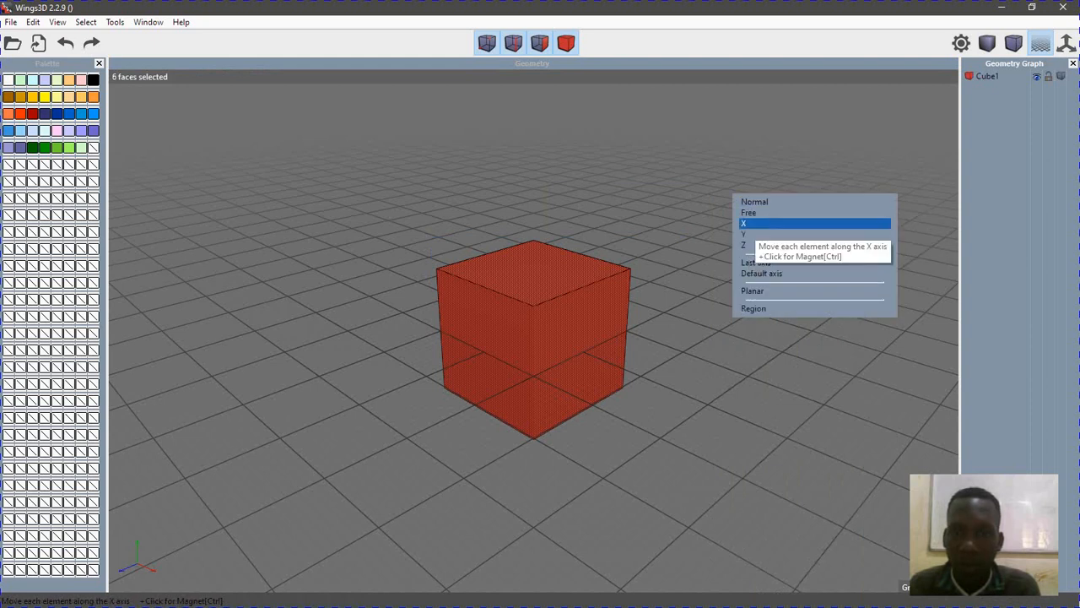
{"action": "left_click", "coordinate": [745, 231]}
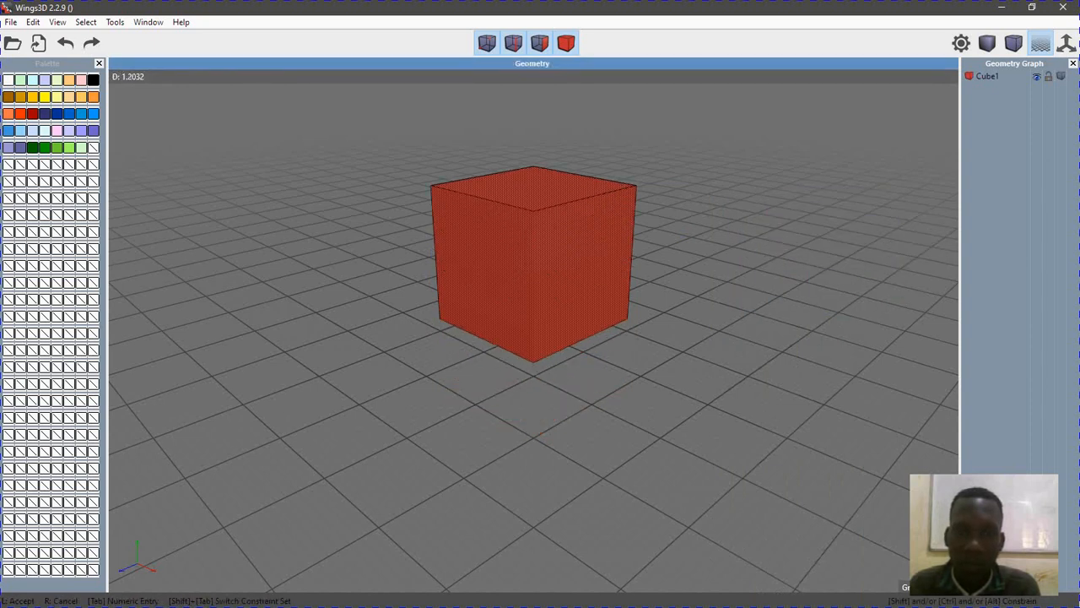
{"action": "left_click", "coordinate": [745, 231]}
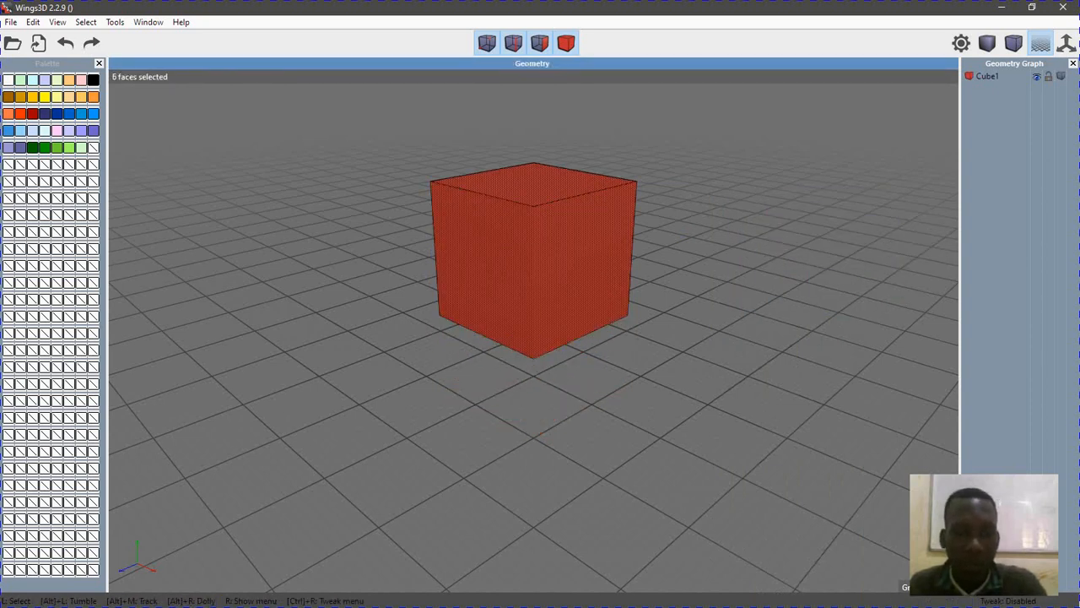
{"action": "key", "text": "space"}
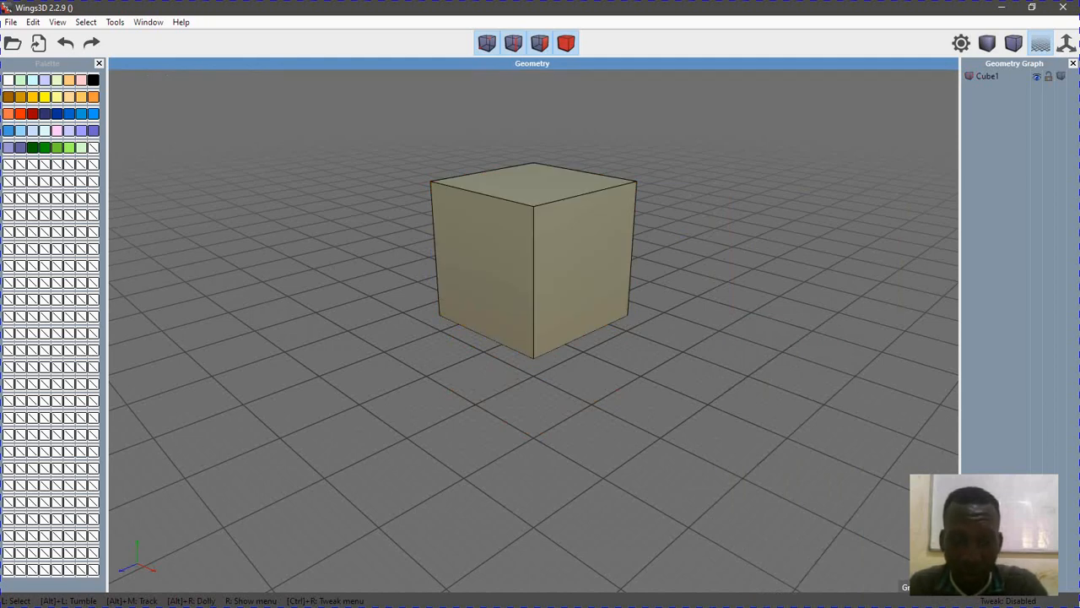
Move the cube's bottom face up along the Y axis to about Y 1.96, flattening the cube into a thin slab
{"action": "left_click_drag", "start_coordinate": [534, 337], "coordinate": [584, 175], "text": "alt"}
{"action": "left_click", "coordinate": [530, 311]}
{"action": "left_click", "coordinate": [530, 310]}
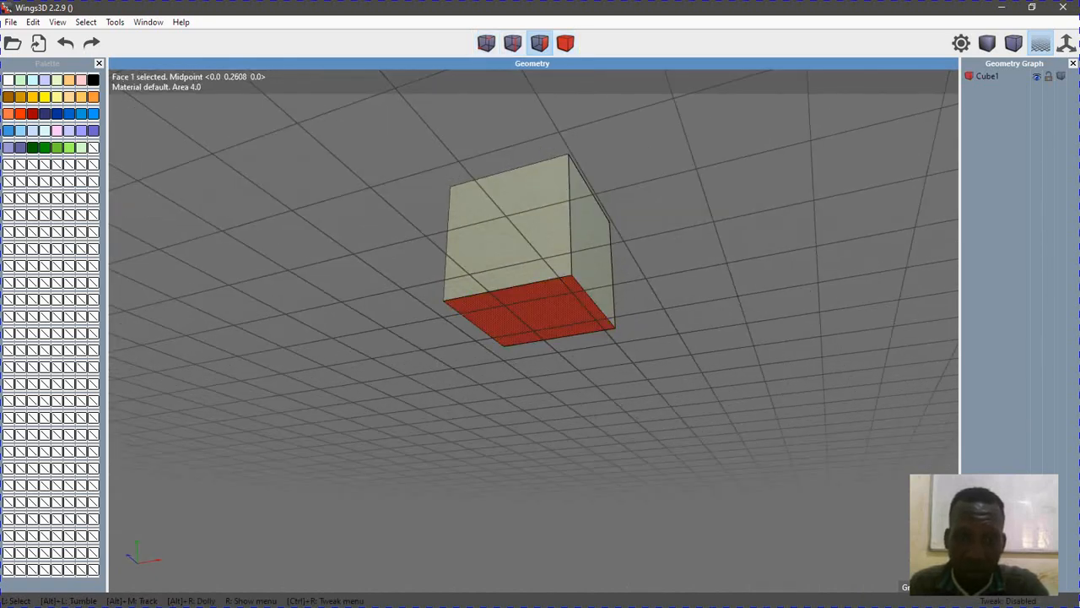
{"action": "left_click_drag", "start_coordinate": [529, 310], "coordinate": [525, 471], "text": "alt"}
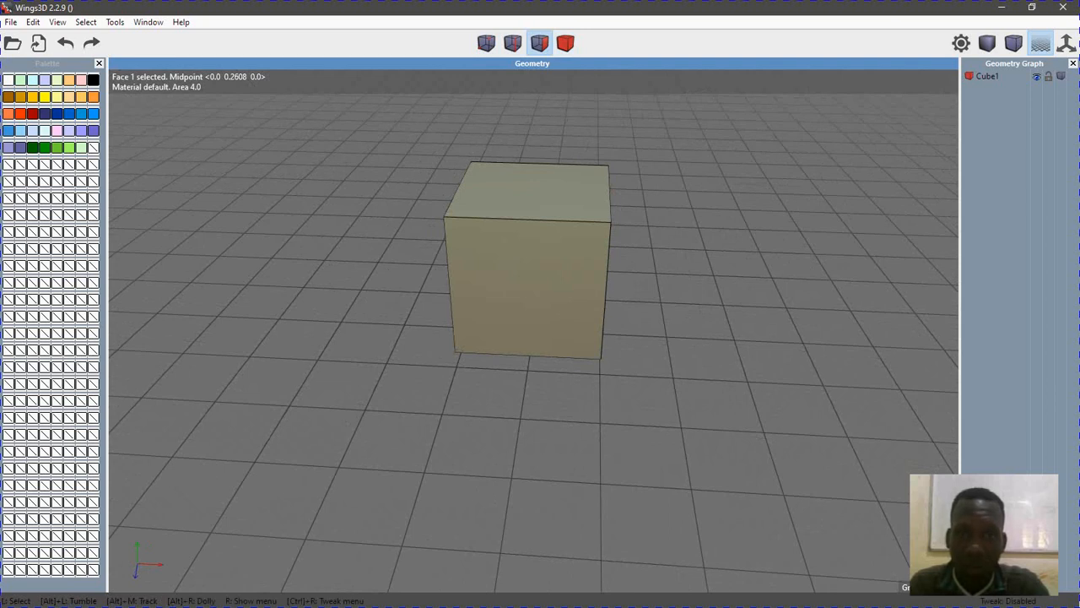
{"action": "right_click", "coordinate": [648, 153]}
{"action": "left_click", "coordinate": [684, 153]}
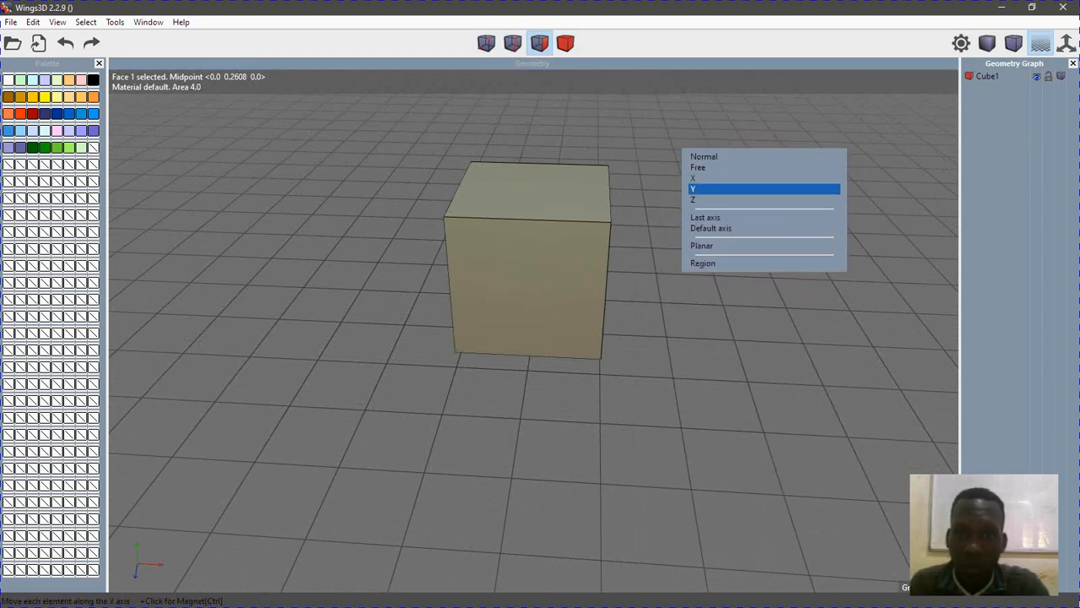
{"action": "left_click", "coordinate": [701, 188]}
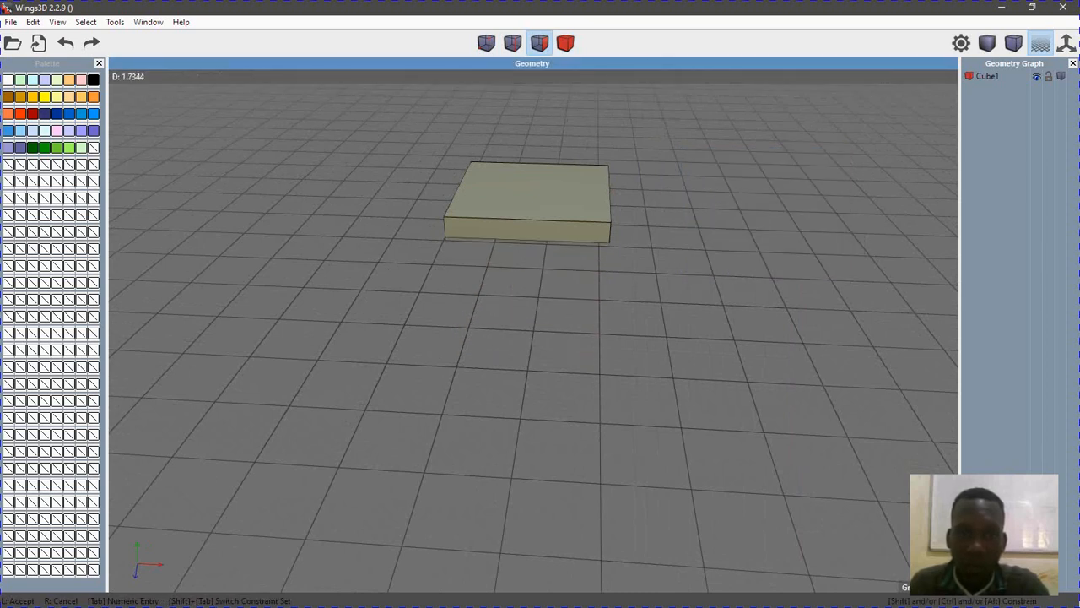
{"action": "left_click_drag", "start_coordinate": [540, 337], "coordinate": [563, 263], "text": "alt"}
{"action": "left_click", "coordinate": [533, 329]}
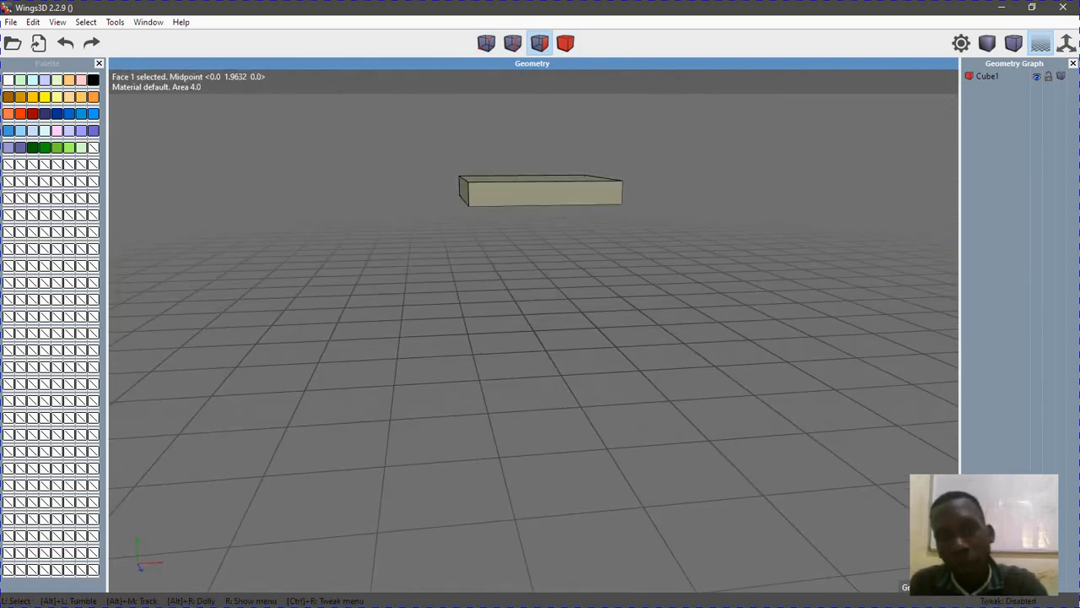
{"action": "left_click_drag", "start_coordinate": [540, 330], "coordinate": [616, 405], "text": "alt"}
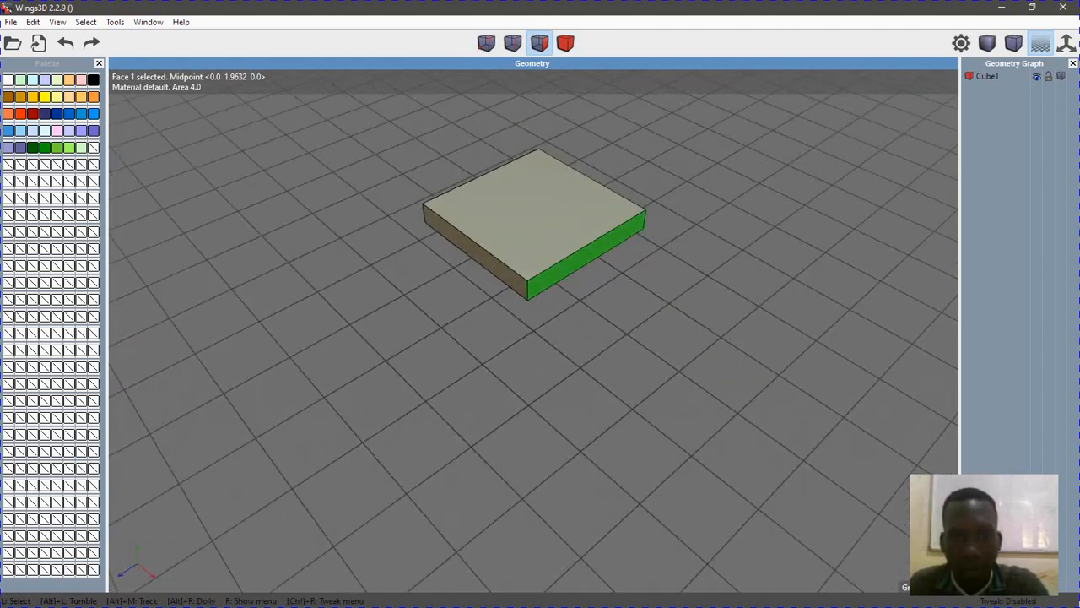
{"action": "left_click", "coordinate": [585, 253]}
{"action": "left_click_drag", "start_coordinate": [586, 253], "coordinate": [665, 218], "text": "alt"}
{"action": "right_click", "coordinate": [700, 161]}
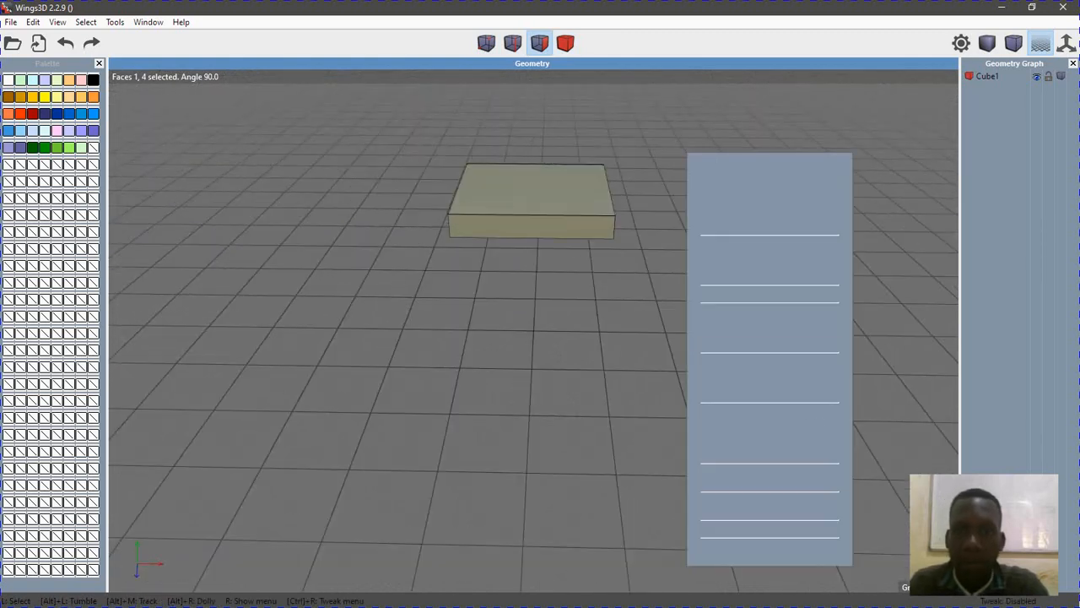
{"action": "left_click", "coordinate": [706, 161]}
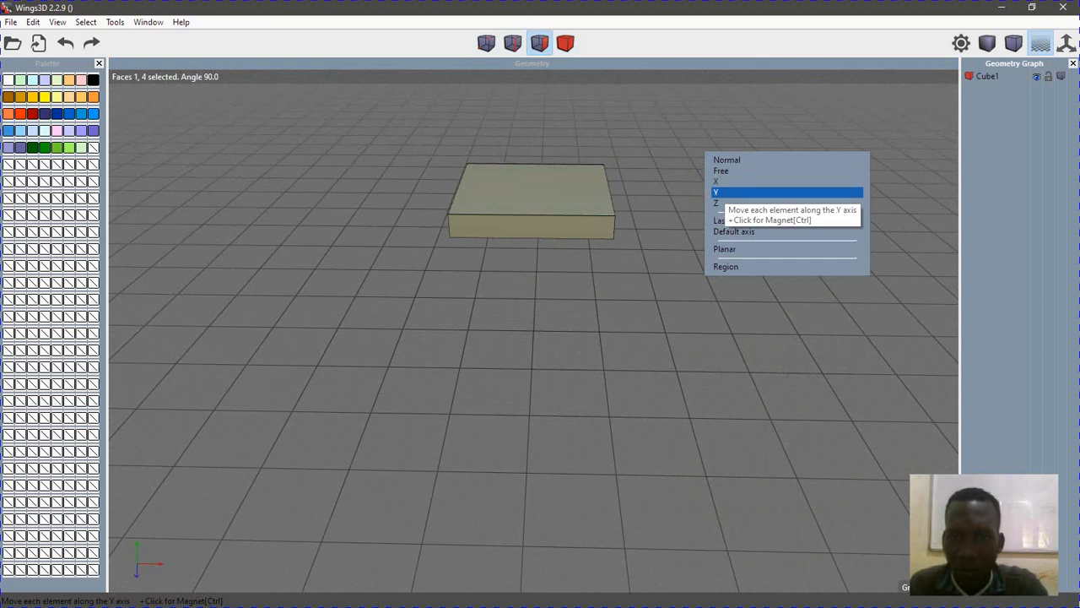
{"action": "left_click", "coordinate": [719, 203]}
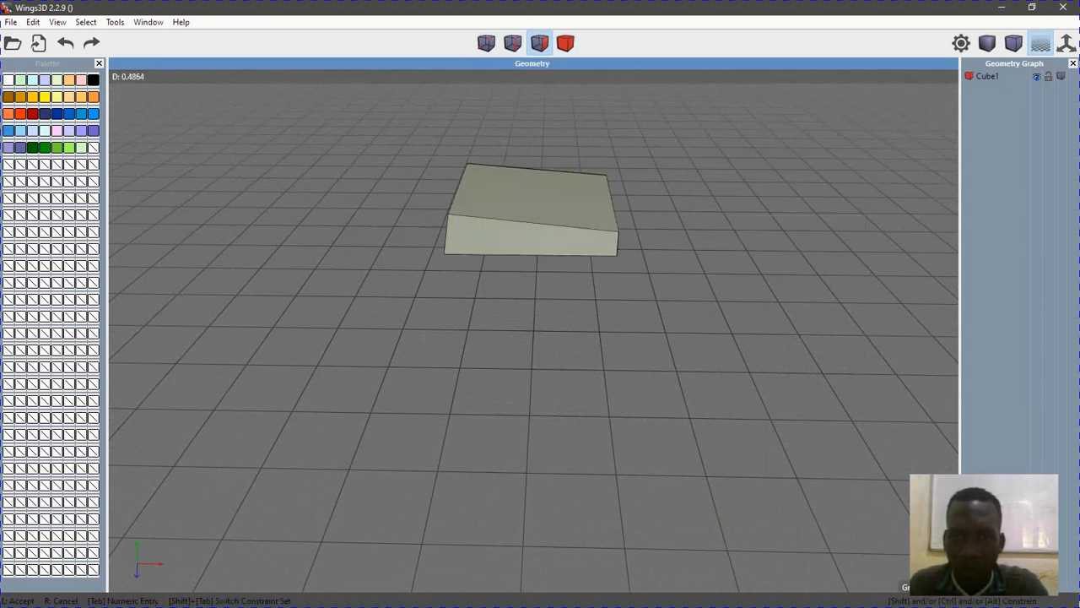
{"action": "right_click", "coordinate": [719, 204]}
{"action": "right_click", "coordinate": [688, 162]}
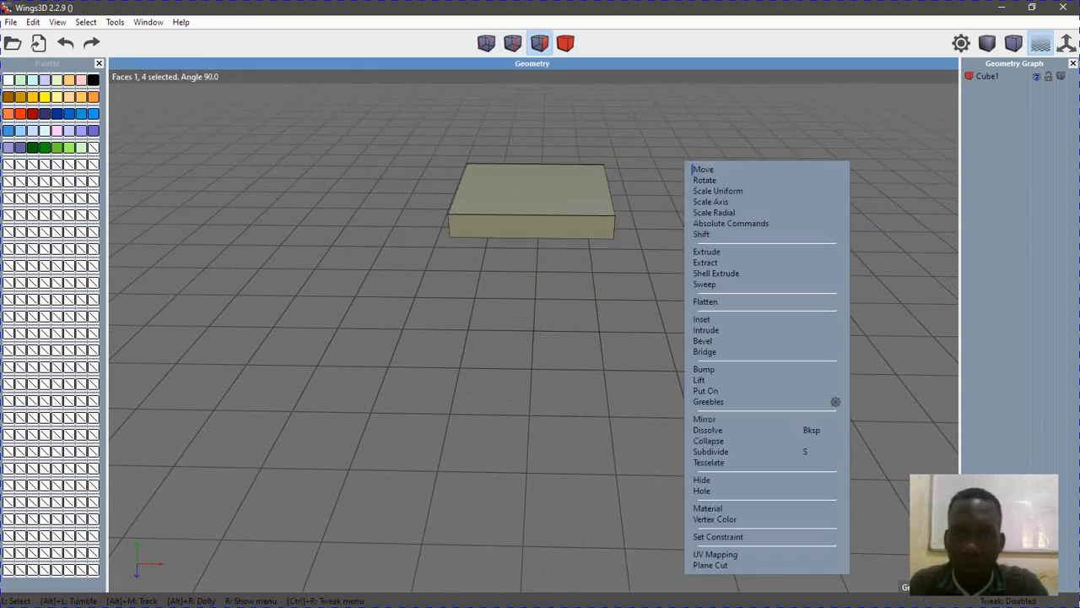
{"action": "left_click", "coordinate": [701, 168]}
{"action": "left_click", "coordinate": [719, 193]}
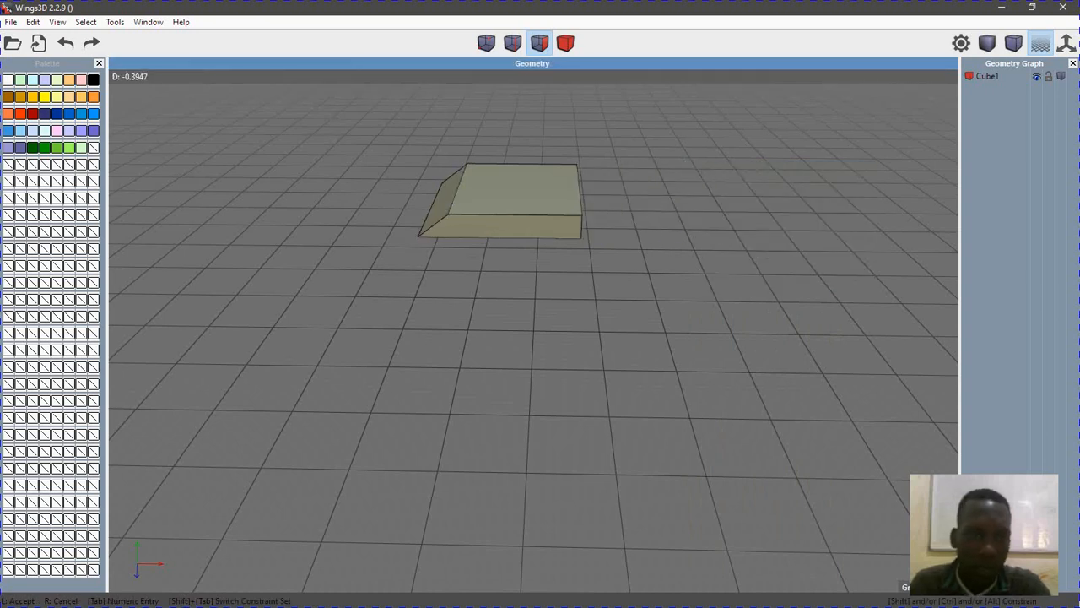
{"action": "right_click", "coordinate": [719, 192]}
{"action": "key", "text": "space"}
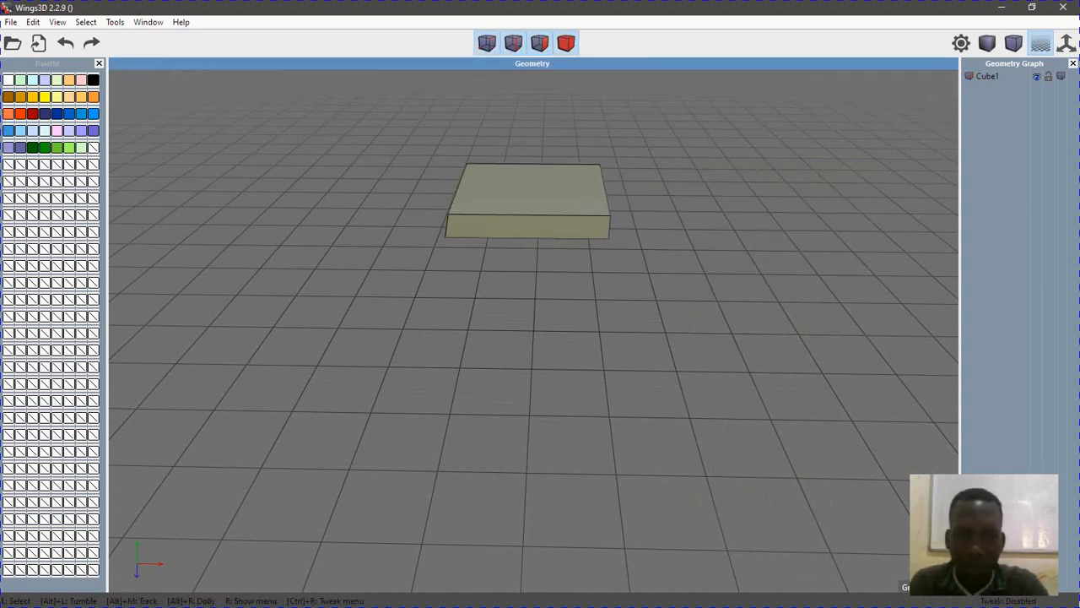
{"action": "left_click_drag", "start_coordinate": [540, 338], "coordinate": [516, 311], "text": "alt"}
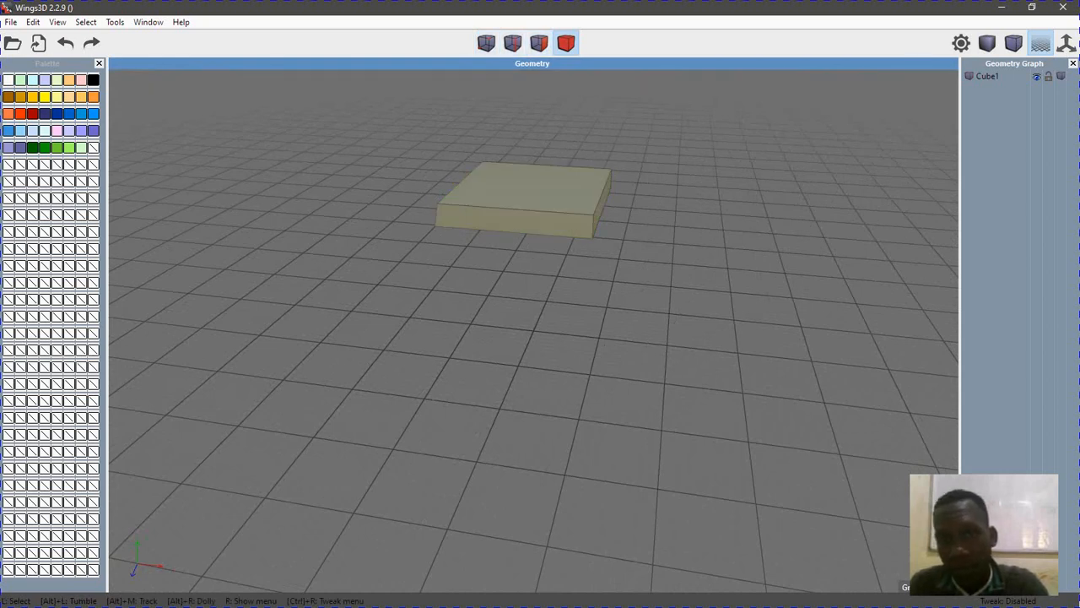
Try to lengthen the slab by moving its side face on the positive X side outward along X to about X 2.81
{"action": "key", "text": "f"}
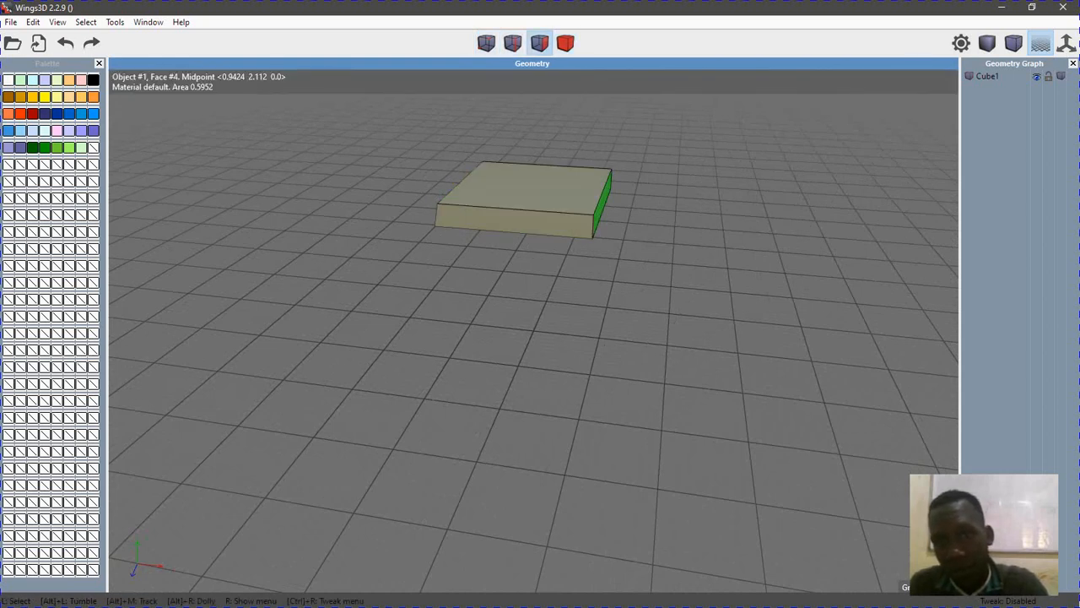
{"action": "left_click", "coordinate": [602, 204]}
{"action": "right_click", "coordinate": [606, 117]}
{"action": "right_click", "coordinate": [605, 116]}
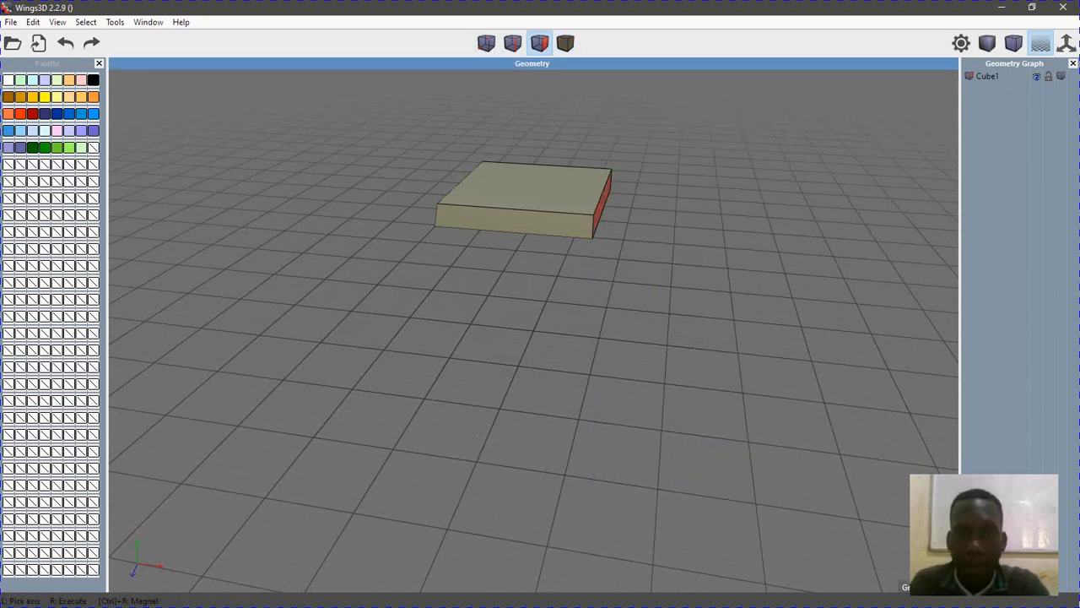
{"action": "right_click", "coordinate": [654, 147]}
{"action": "left_click", "coordinate": [654, 147]}
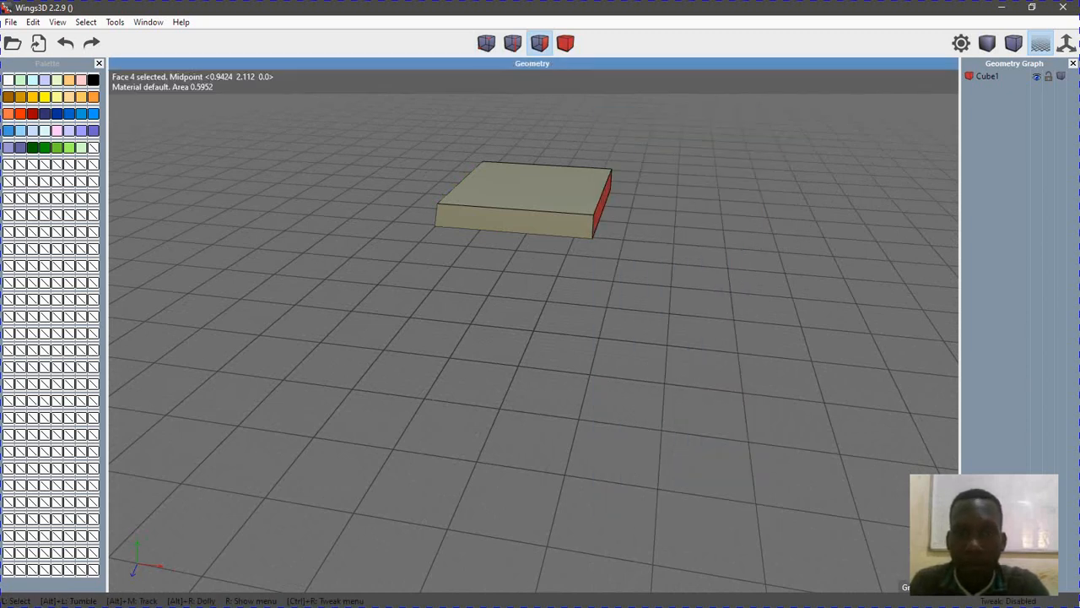
{"action": "right_click", "coordinate": [650, 127]}
{"action": "left_click", "coordinate": [667, 131]}
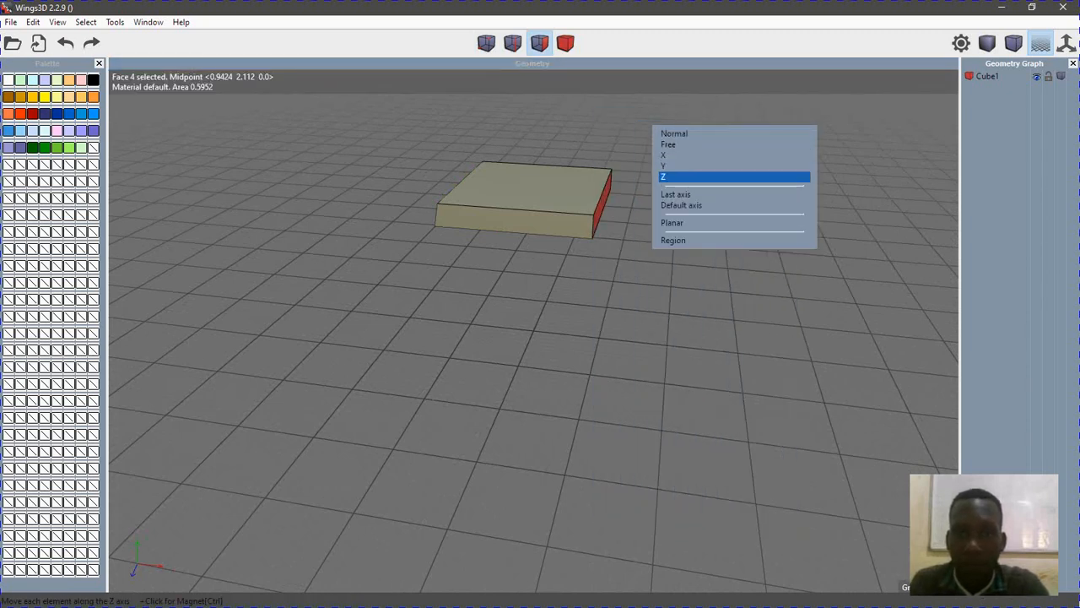
{"action": "left_click", "coordinate": [700, 155]}
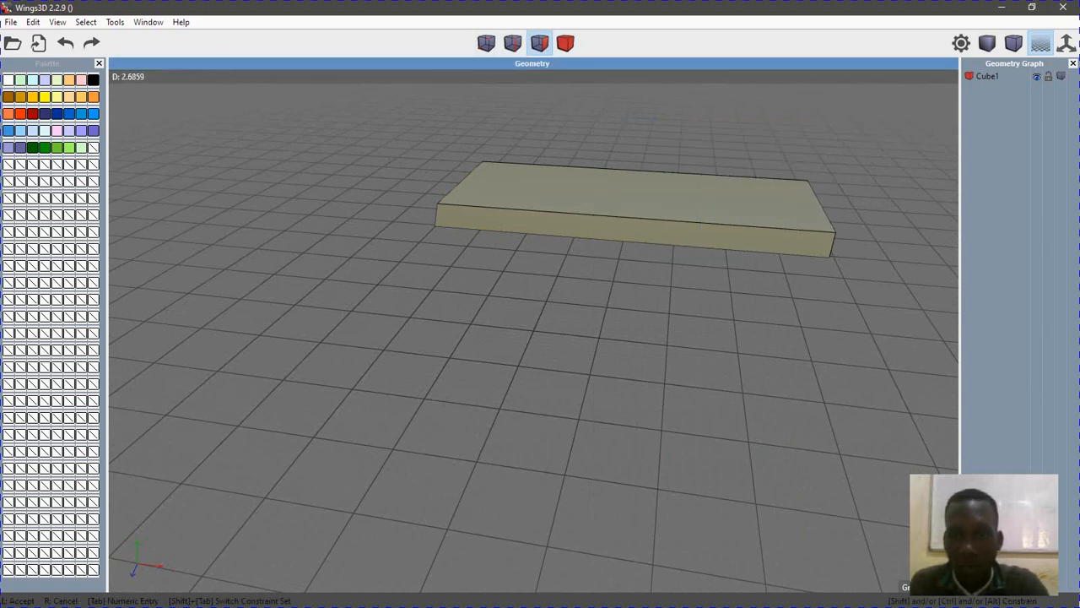
{"action": "left_click_drag", "start_coordinate": [540, 328], "coordinate": [818, 310], "text": "alt"}
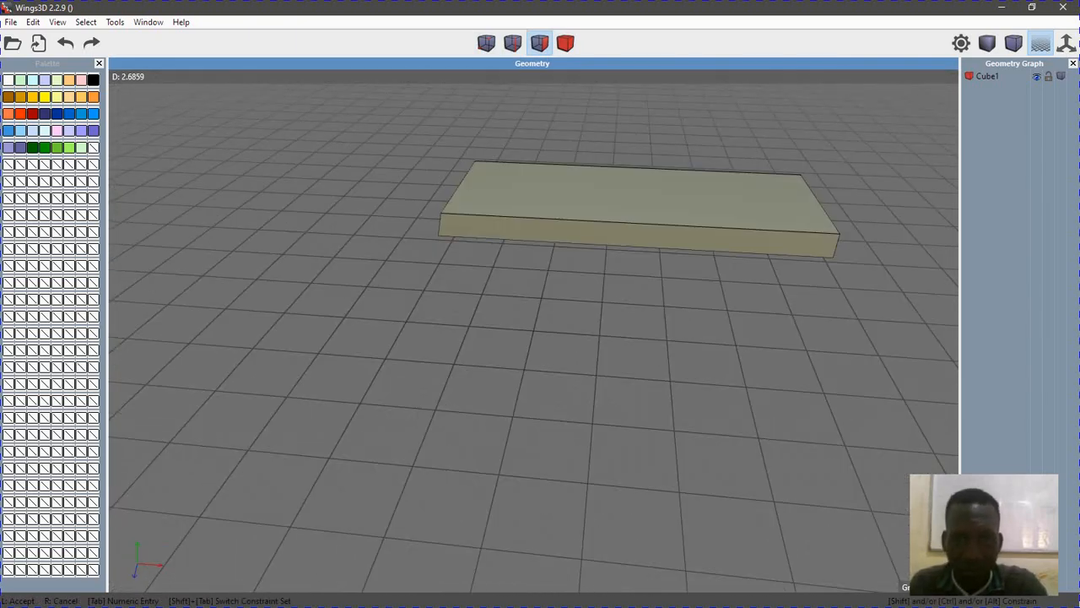
{"action": "left_click", "coordinate": [760, 241]}
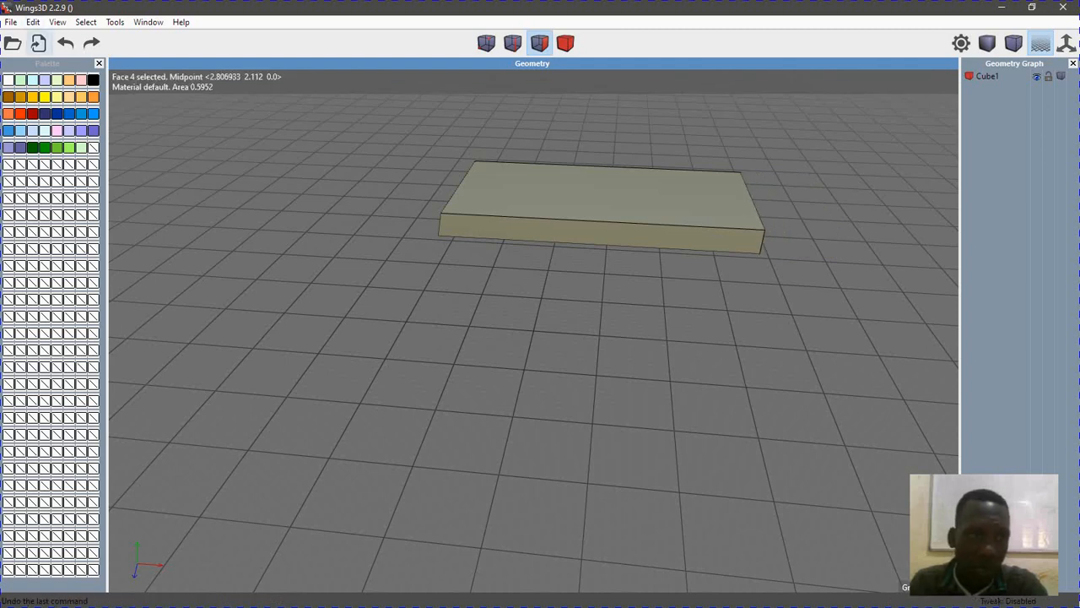
Undo the last two face changes and clear the selection
{"action": "left_click", "coordinate": [65, 43]}
{"action": "left_click", "coordinate": [65, 43]}
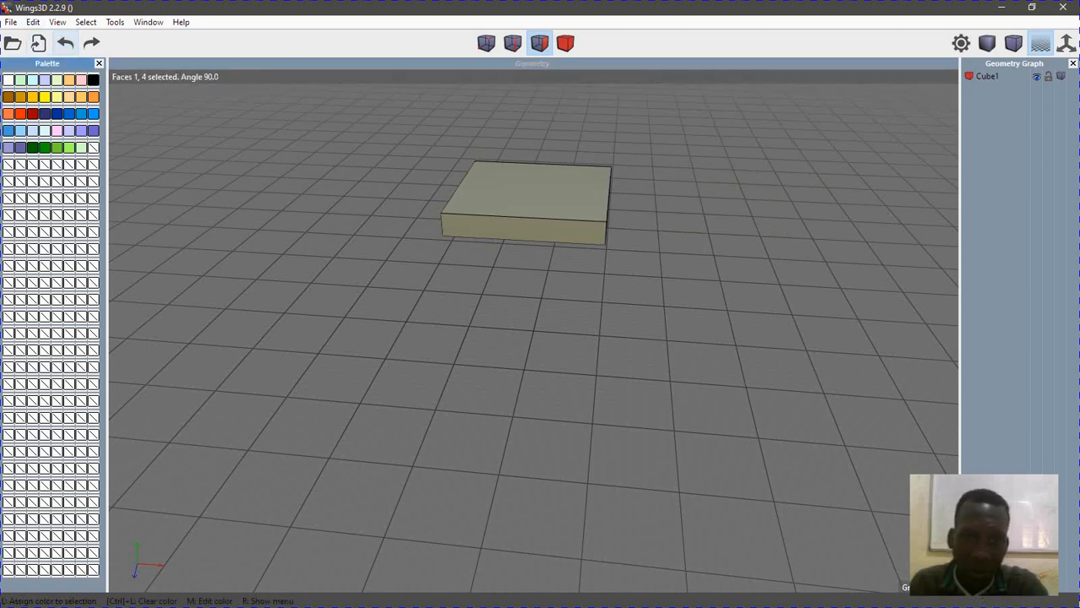
{"action": "key", "text": "space"}
Move the slab's side face on the positive X side outward along X to about X 3.69, and clear the selection
{"action": "left_click_drag", "start_coordinate": [533, 329], "coordinate": [498, 296], "text": "alt"}
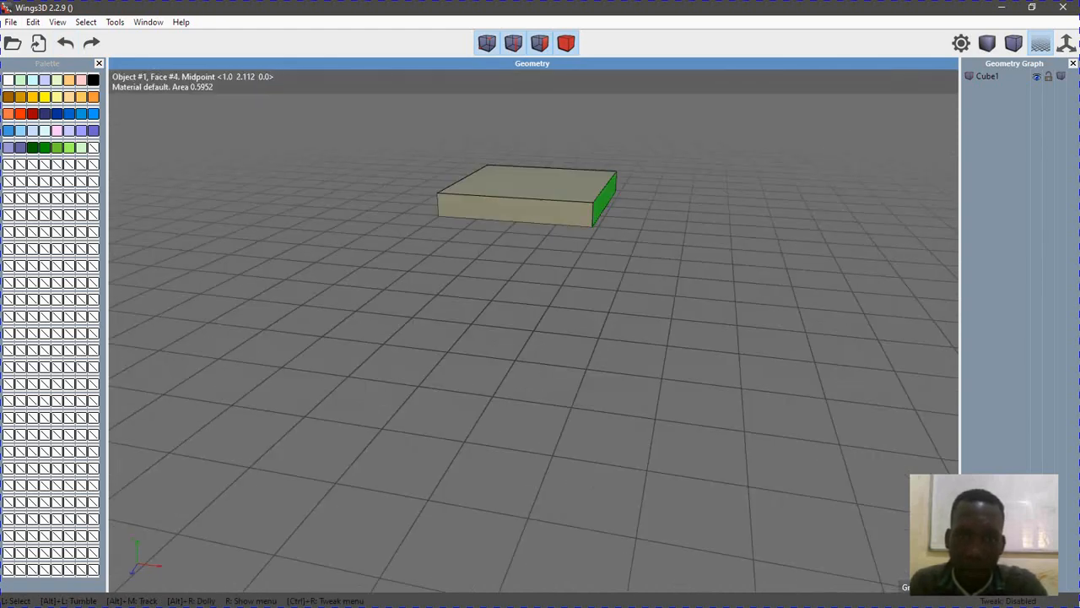
{"action": "left_click", "coordinate": [605, 201]}
{"action": "right_click", "coordinate": [663, 135]}
{"action": "left_click", "coordinate": [697, 135]}
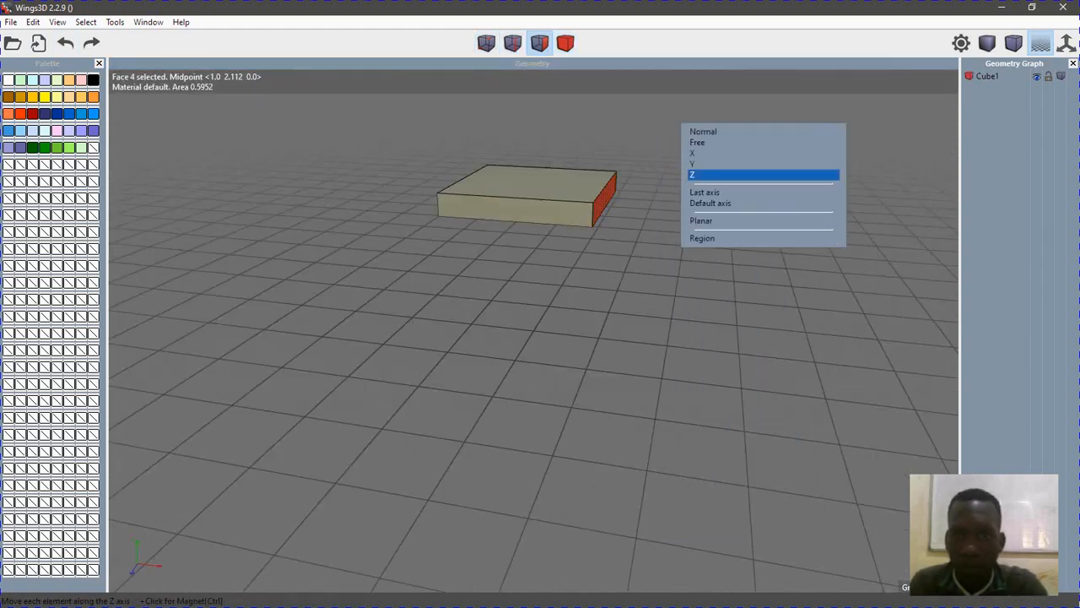
{"action": "left_click", "coordinate": [694, 152]}
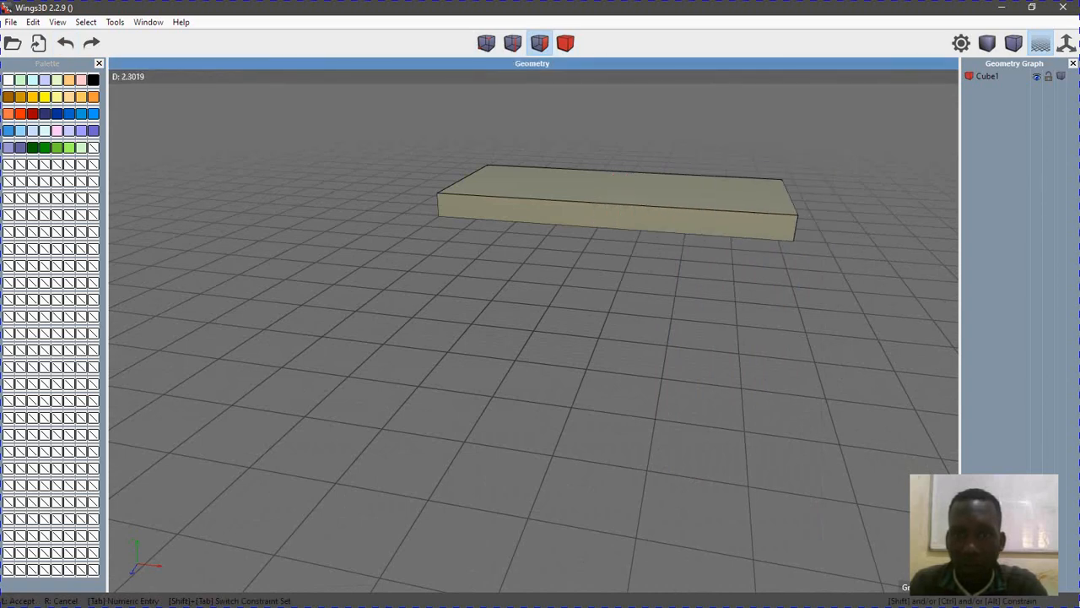
{"action": "left_click_drag", "start_coordinate": [591, 253], "coordinate": [536, 269], "text": "alt"}
{"action": "left_click", "coordinate": [620, 230]}
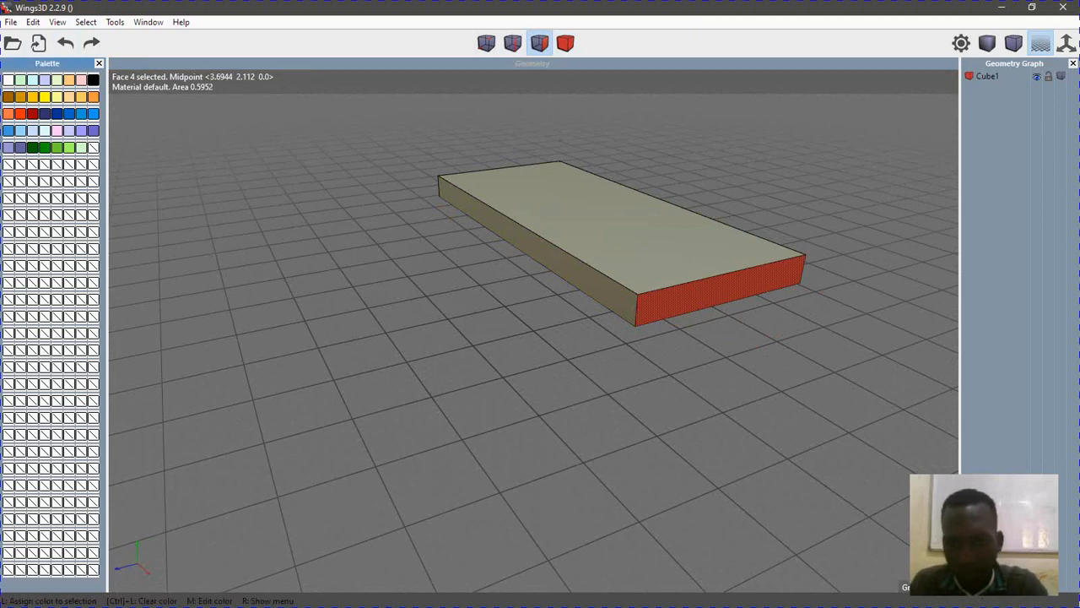
{"action": "key", "text": "space"}
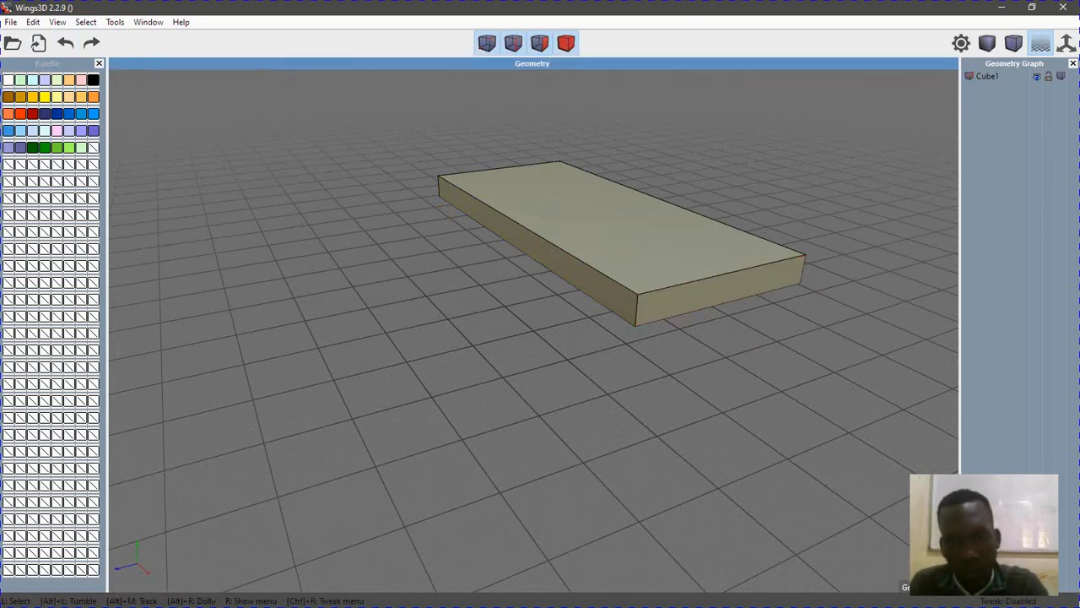
Select the ring of four long edges and connect them with an edge loop across the middle of the slab
{"action": "left_click_drag", "start_coordinate": [535, 268], "coordinate": [579, 322], "text": "alt"}
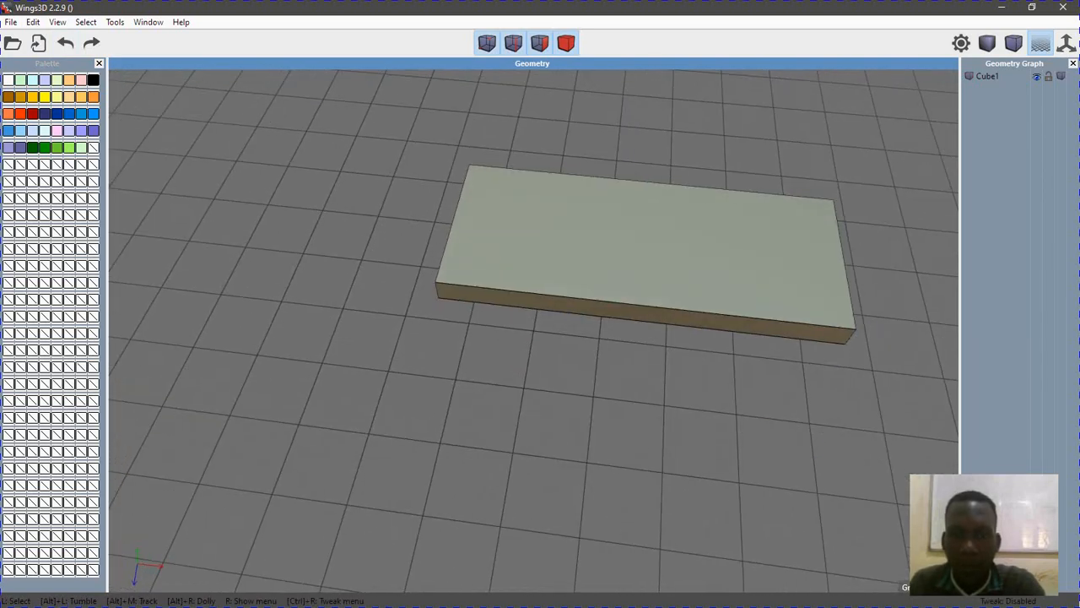
{"action": "left_click", "coordinate": [645, 305]}
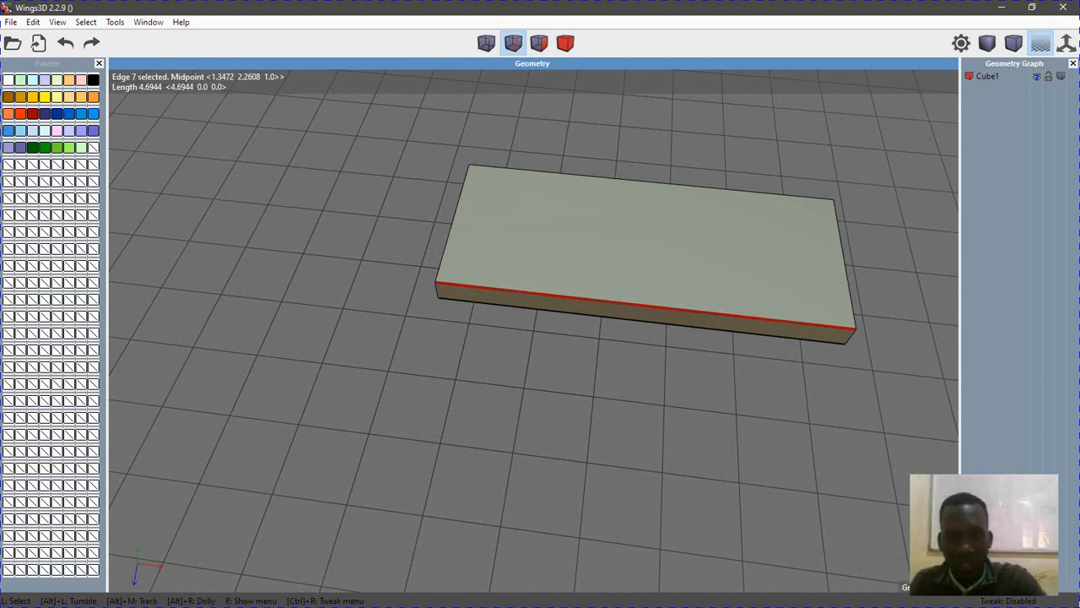
{"action": "key", "text": "l"}
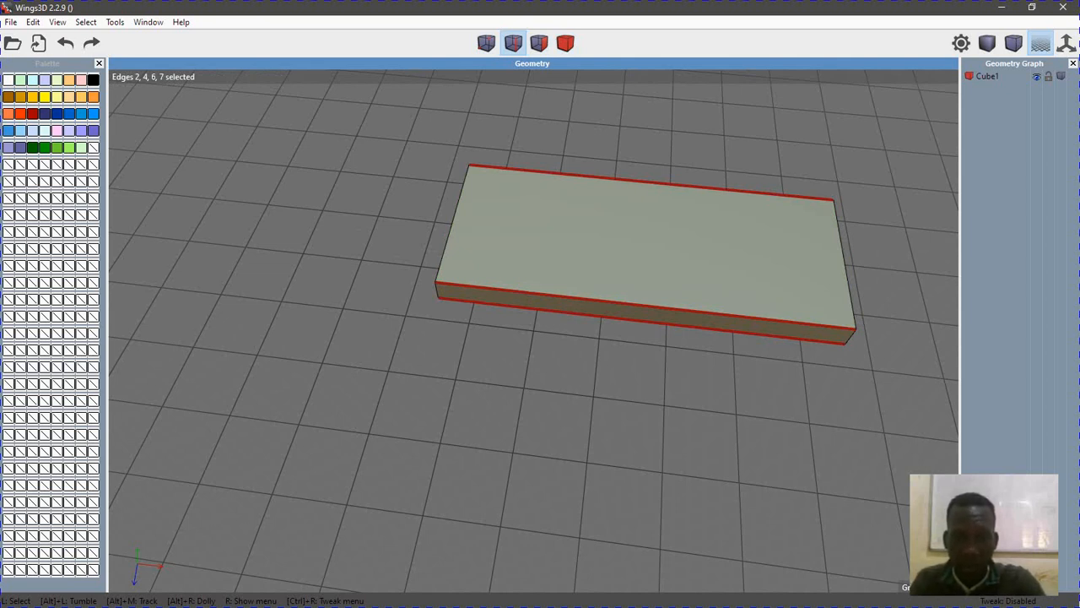
{"action": "key", "text": "c"}
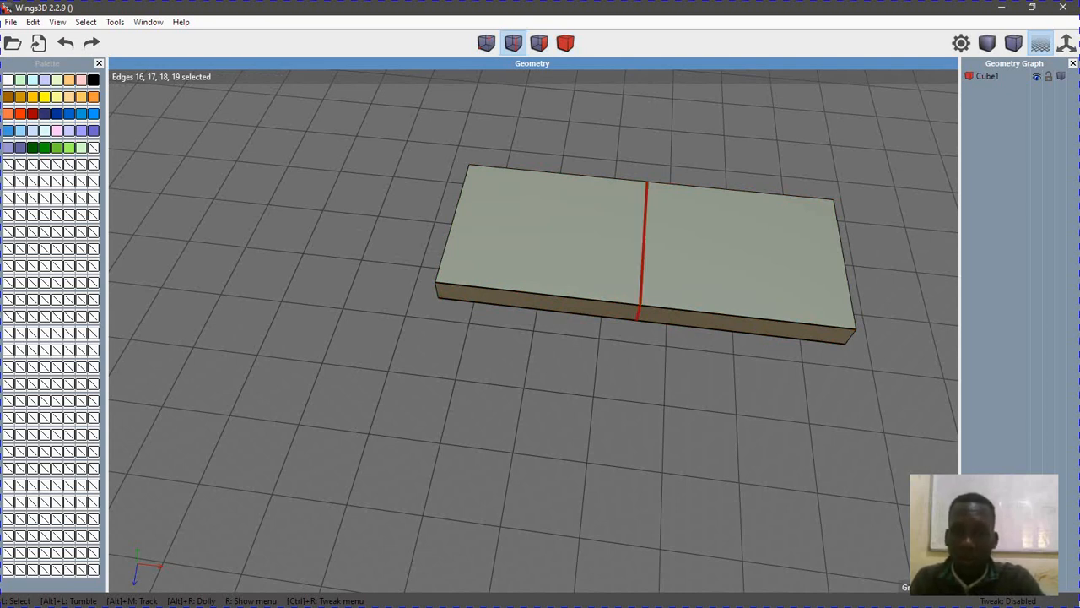
Bevel the crosswise middle loop by about 2.16, leaving a narrow strip at each short end of the slab, and clear the selection
{"action": "right_click", "coordinate": [675, 132]}
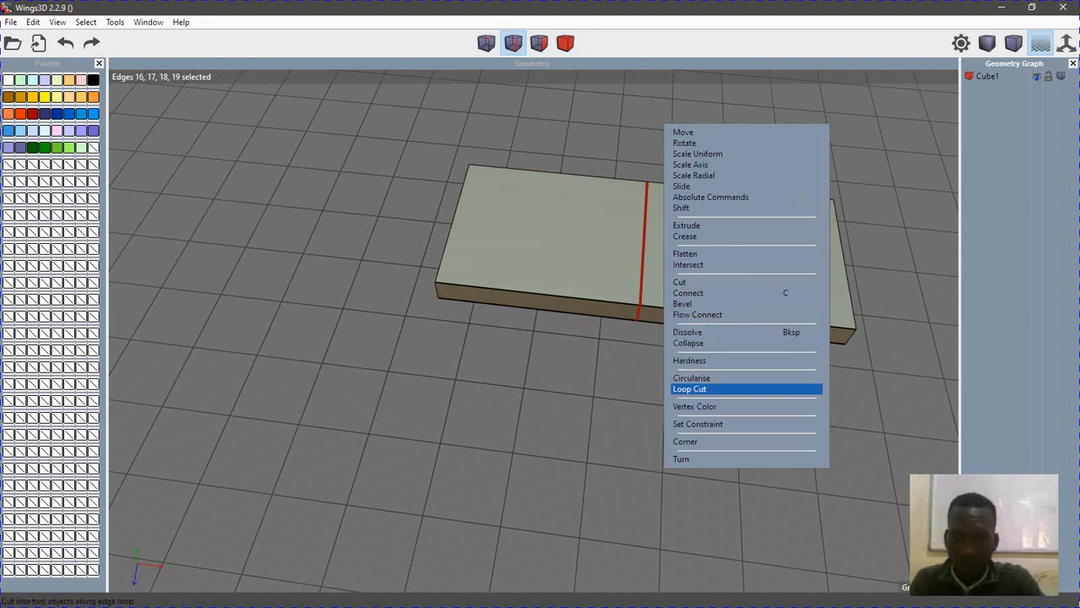
{"action": "left_click", "coordinate": [682, 303]}
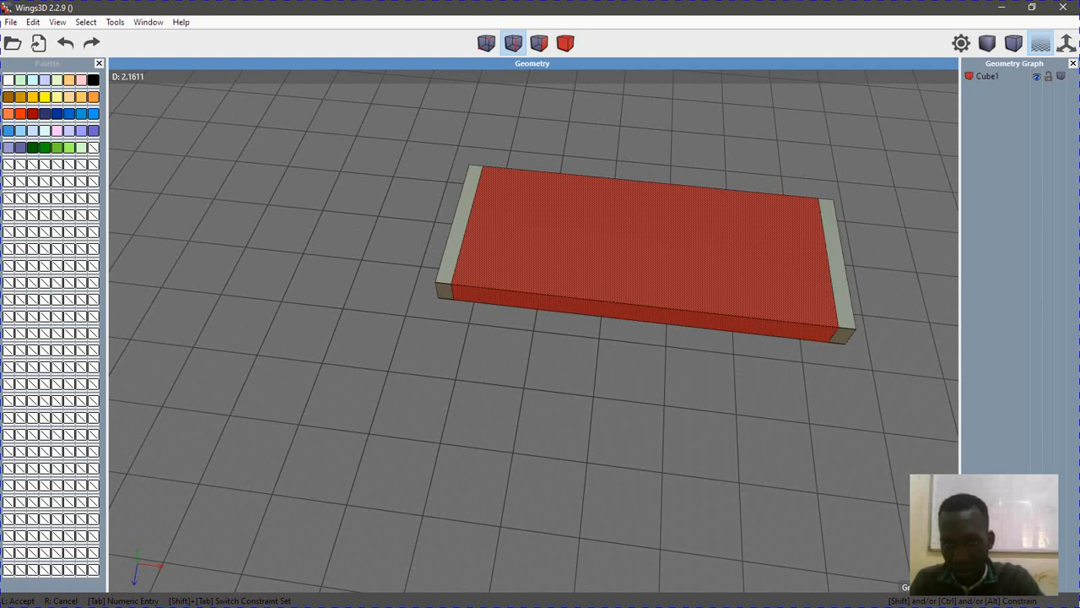
{"action": "left_click", "coordinate": [681, 303]}
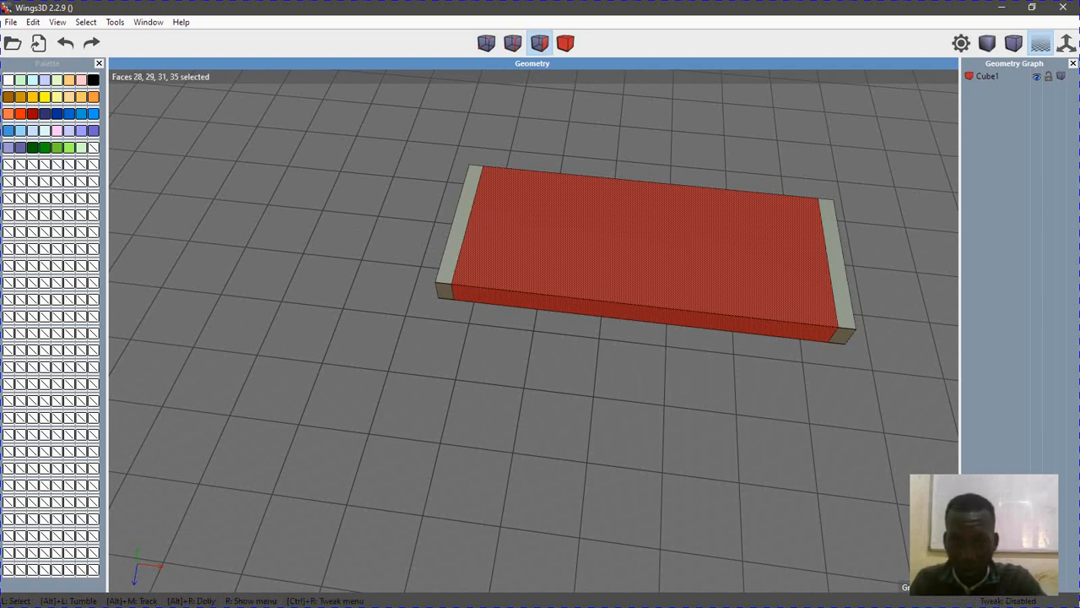
{"action": "key", "text": "space"}
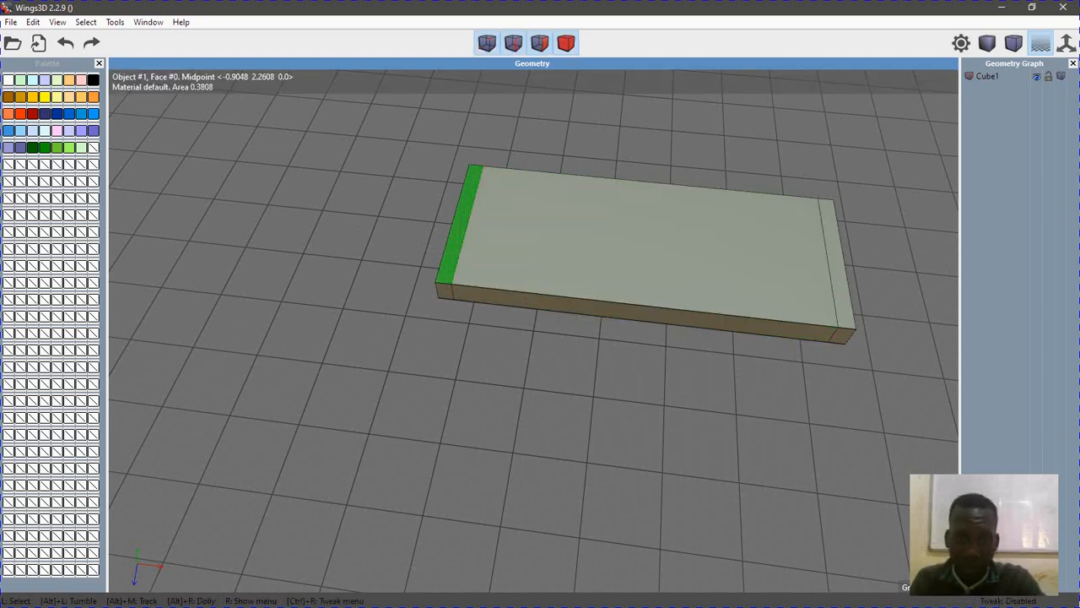
Select the ring of eight edges parallel to the slab's short ends and connect them with a lengthwise loop through the middle
{"action": "left_click", "coordinate": [468, 225]}
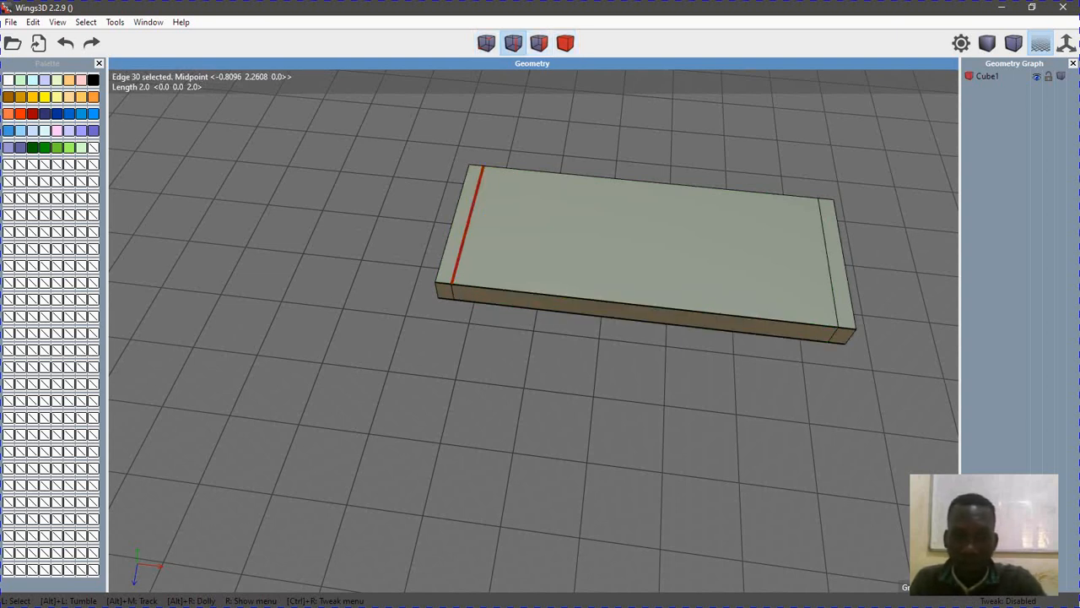
{"action": "key", "text": "g"}
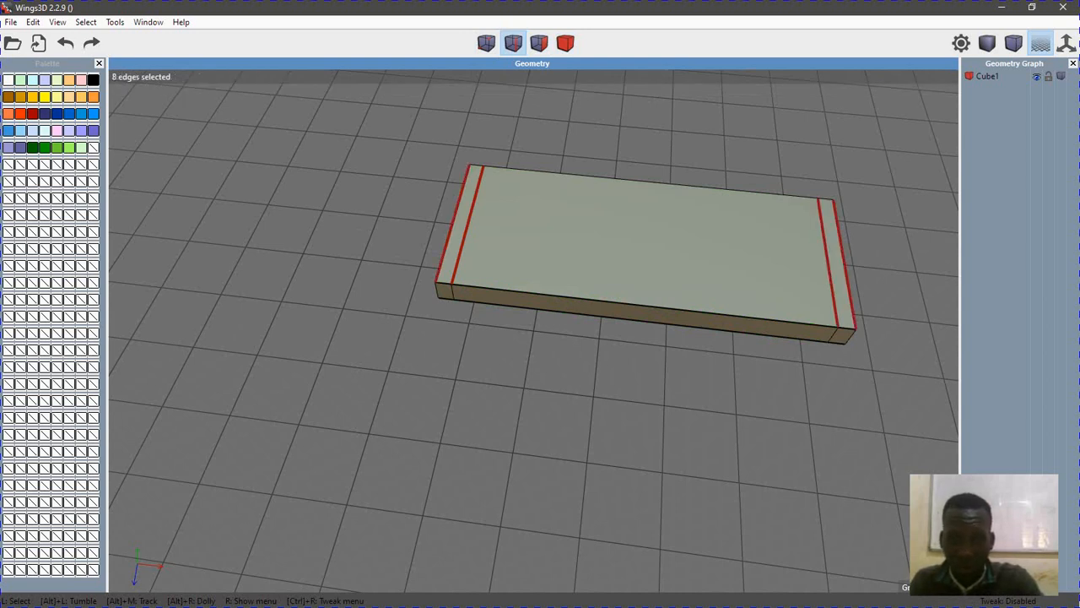
{"action": "key", "text": "c"}
{"action": "right_click", "coordinate": [567, 133]}
{"action": "right_click", "coordinate": [567, 133]}
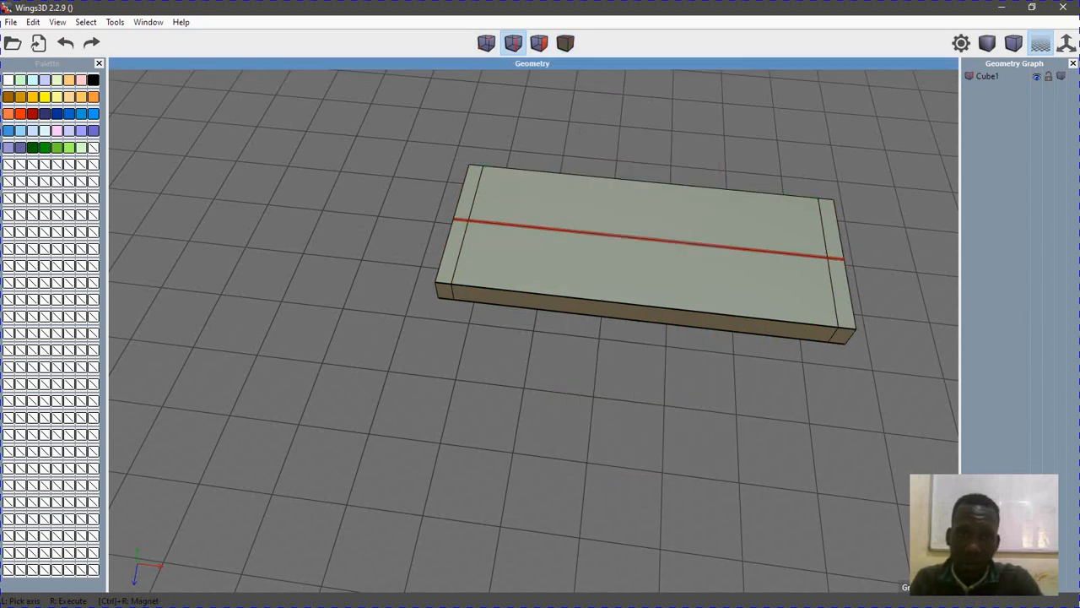
{"action": "right_click", "coordinate": [592, 132]}
{"action": "left_click", "coordinate": [608, 134]}
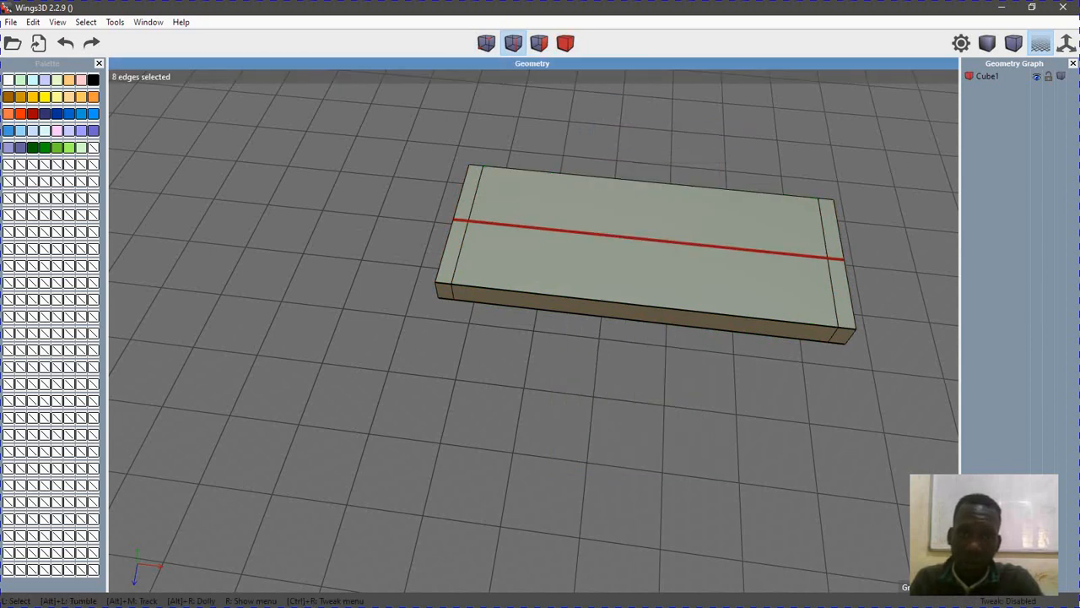
Bevel the lengthwise middle loop by about 0.89, leaving narrow strips along both long sides, and clear the selection
{"action": "right_click", "coordinate": [614, 131]}
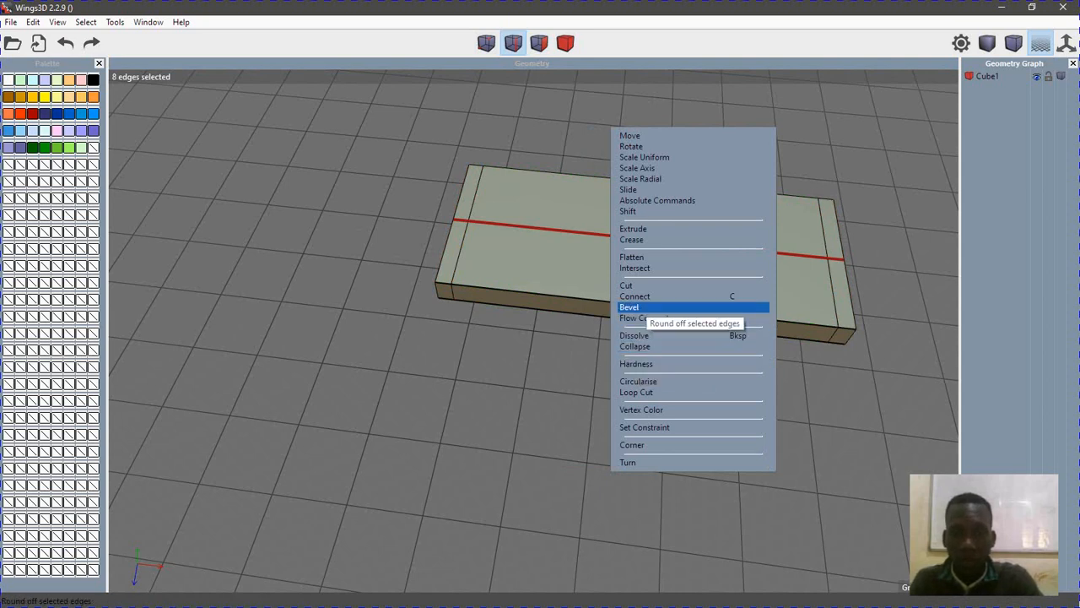
{"action": "left_click", "coordinate": [642, 307]}
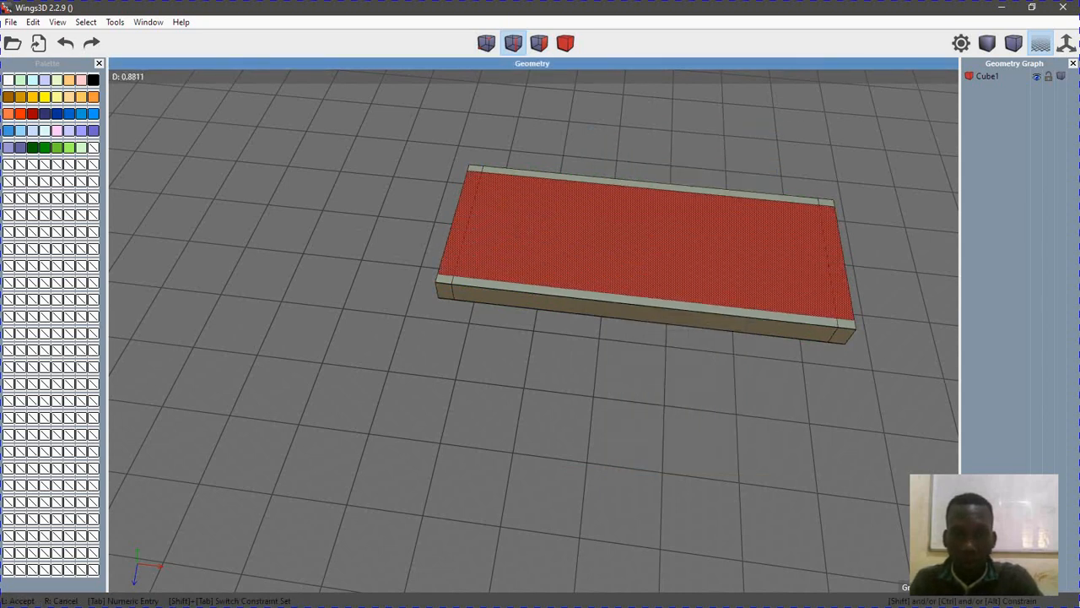
{"action": "left_click_drag", "start_coordinate": [642, 307], "coordinate": [388, 308], "text": "alt"}
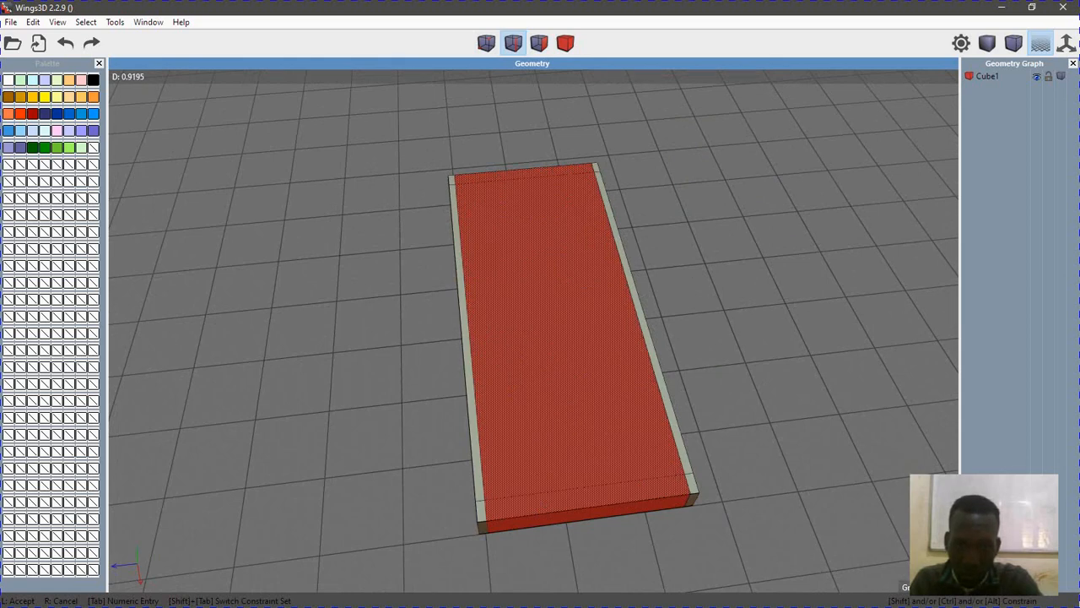
{"action": "left_click", "coordinate": [533, 329]}
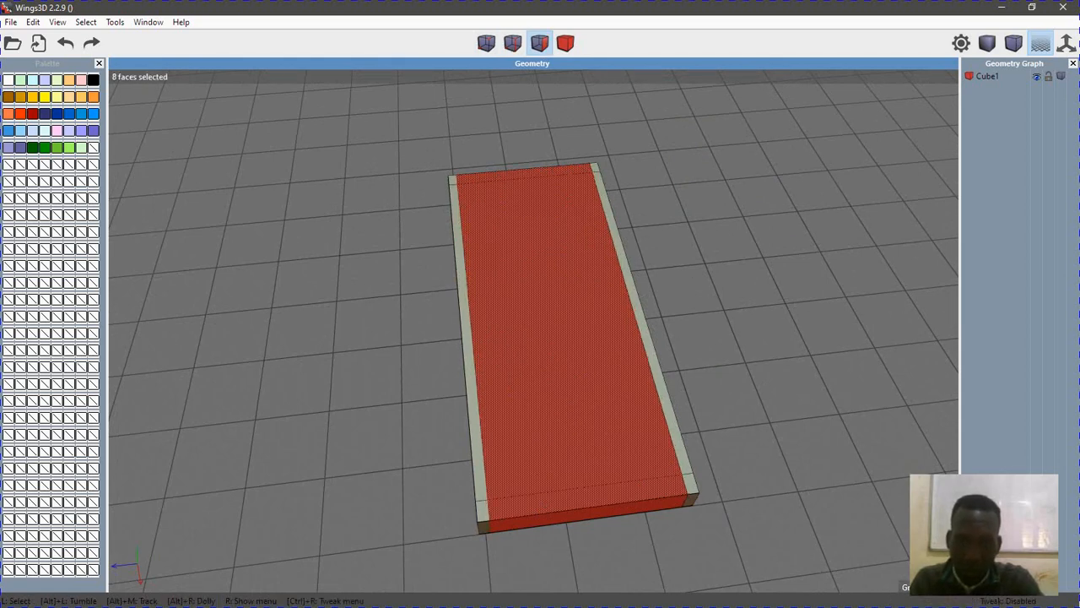
{"action": "left_click_drag", "start_coordinate": [534, 329], "coordinate": [675, 291], "text": "alt"}
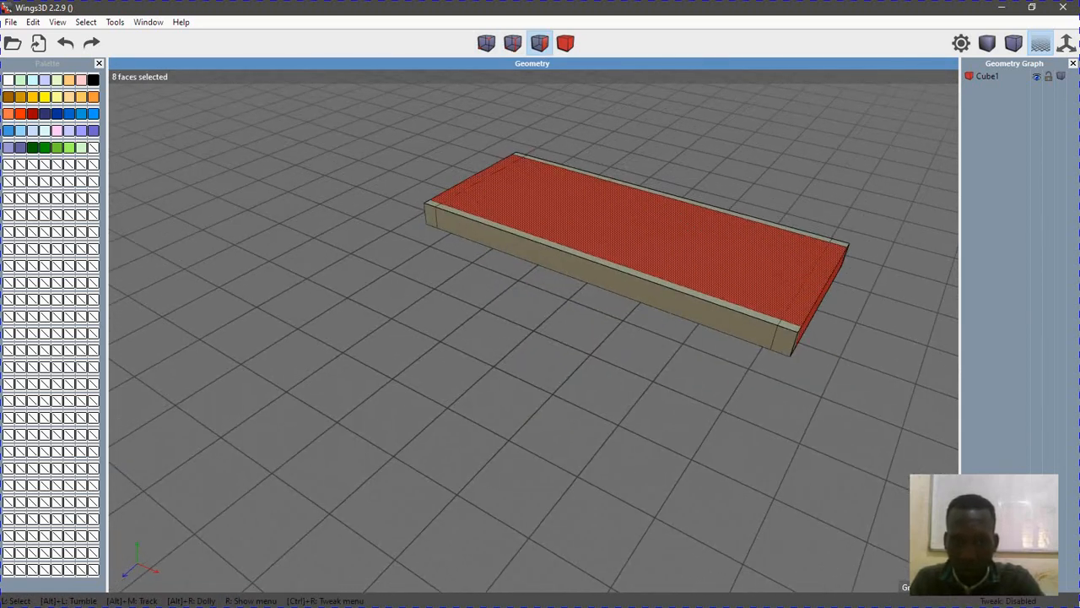
{"action": "key", "text": "space"}
Select the four small square corner faces on the slab's upper side
{"action": "left_click_drag", "start_coordinate": [533, 330], "coordinate": [593, 382], "text": "alt"}
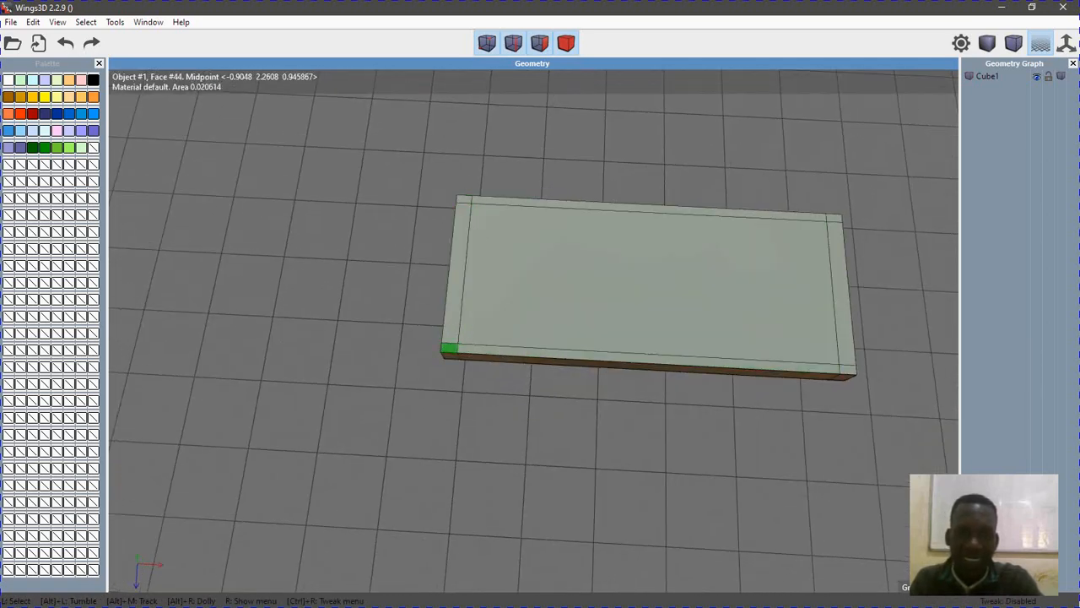
{"action": "mouse_move", "coordinate": [583, 396]}
{"action": "left_mouse_down", "text": "alt"}
{"action": "mouse_move", "coordinate": [540, 395]}
{"action": "mouse_move", "coordinate": [539, 370]}
{"action": "mouse_move", "coordinate": [575, 383]}
{"action": "left_mouse_up", "text": "alt"}
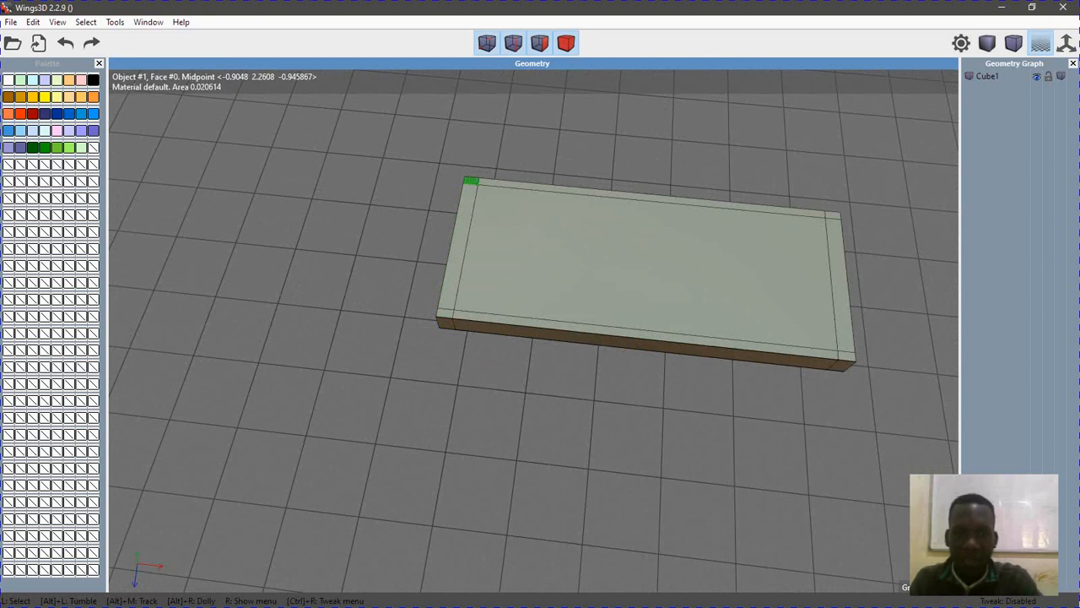
{"action": "left_click", "coordinate": [471, 180]}
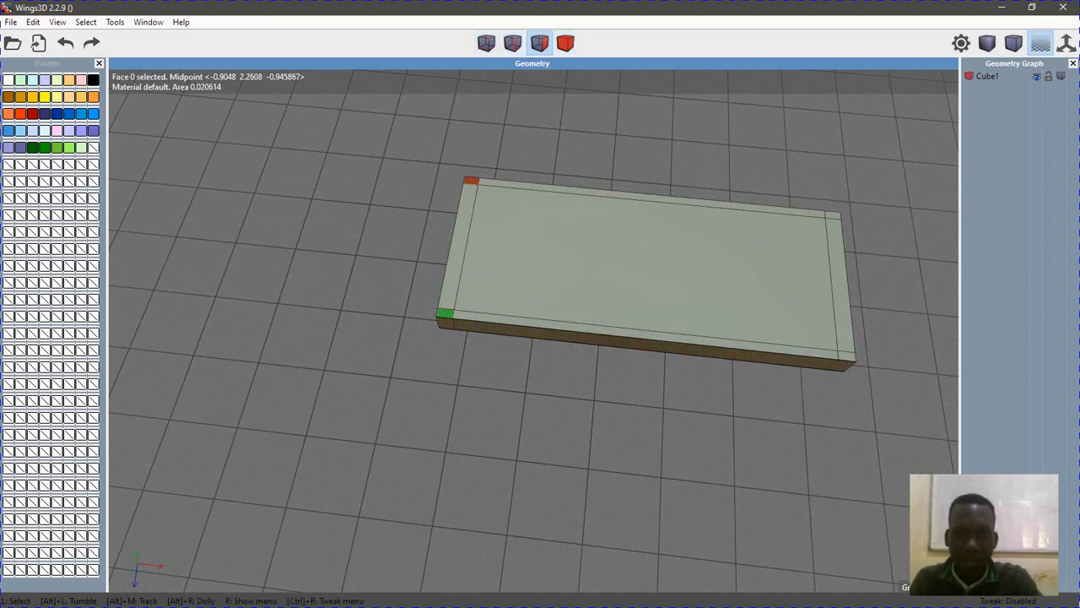
{"action": "left_click", "coordinate": [444, 313]}
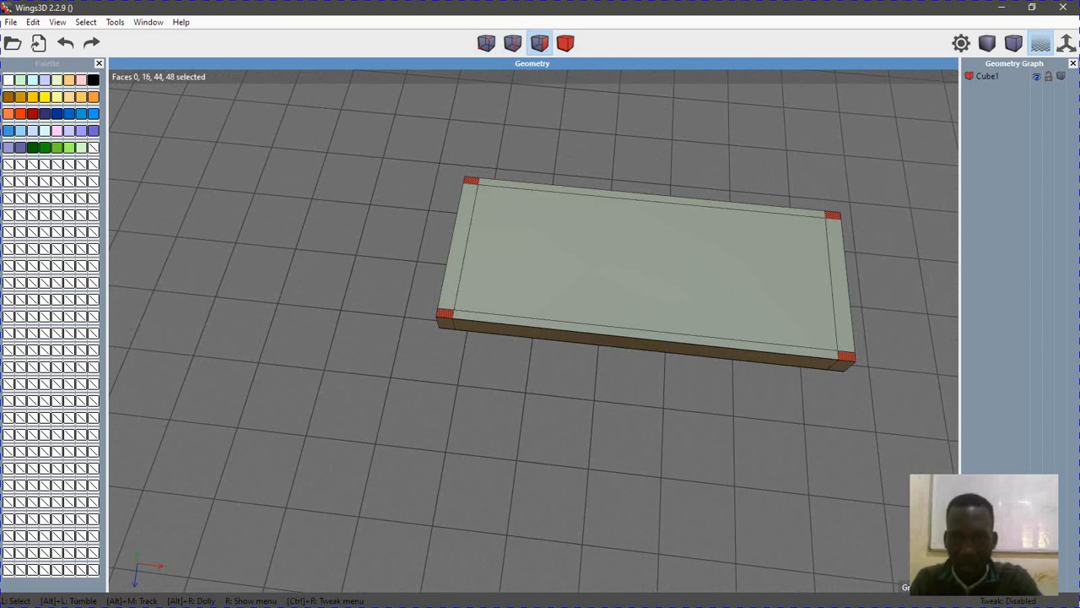
{"action": "left_click_drag", "start_coordinate": [846, 356], "coordinate": [842, 315], "text": "alt"}
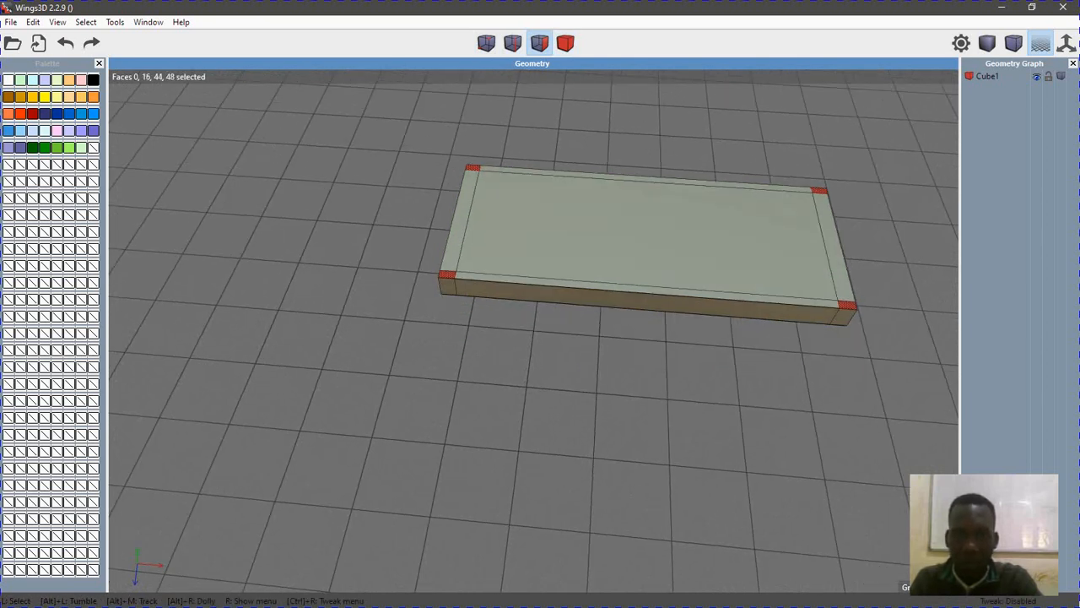
Extrude the four selected corner faces by about 0.23 to form short legs
{"action": "right_click", "coordinate": [565, 201]}
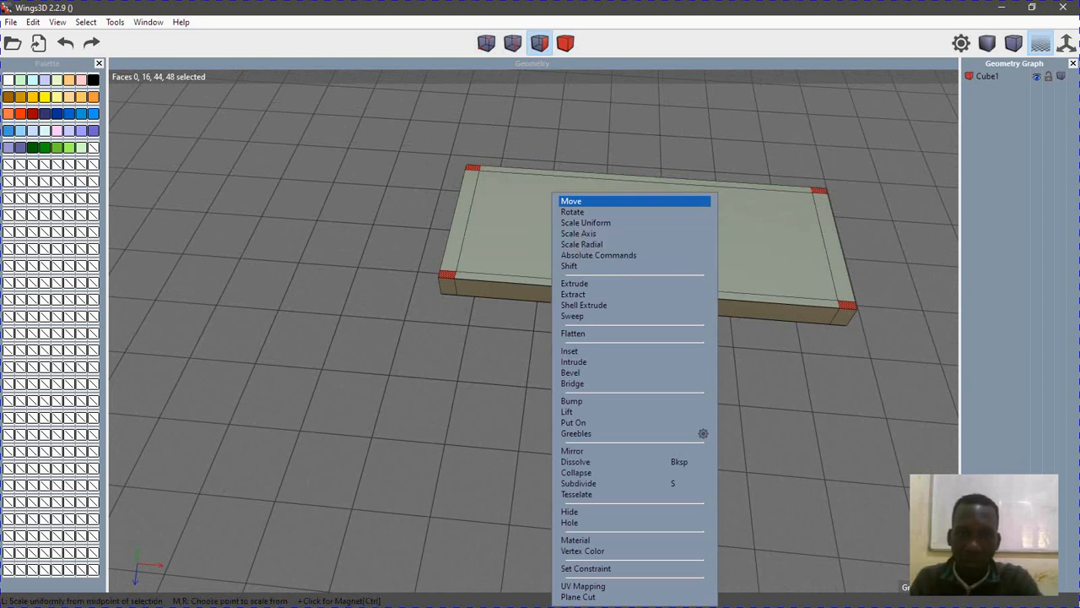
{"action": "left_click", "coordinate": [575, 283]}
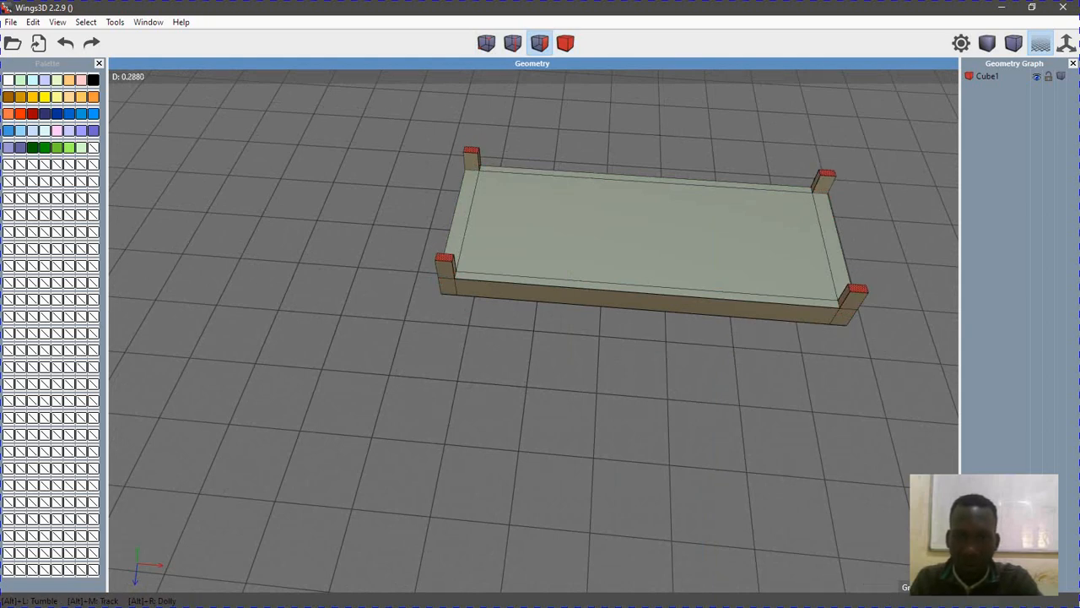
{"action": "left_click_drag", "start_coordinate": [533, 329], "coordinate": [541, 252], "text": "alt"}
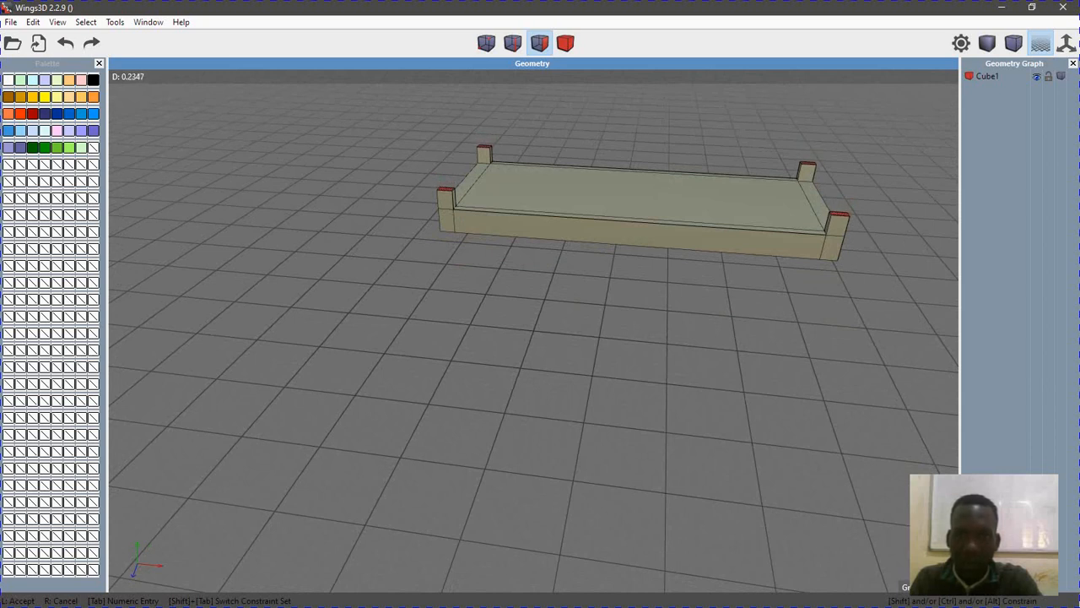
{"action": "left_click", "coordinate": [540, 252]}
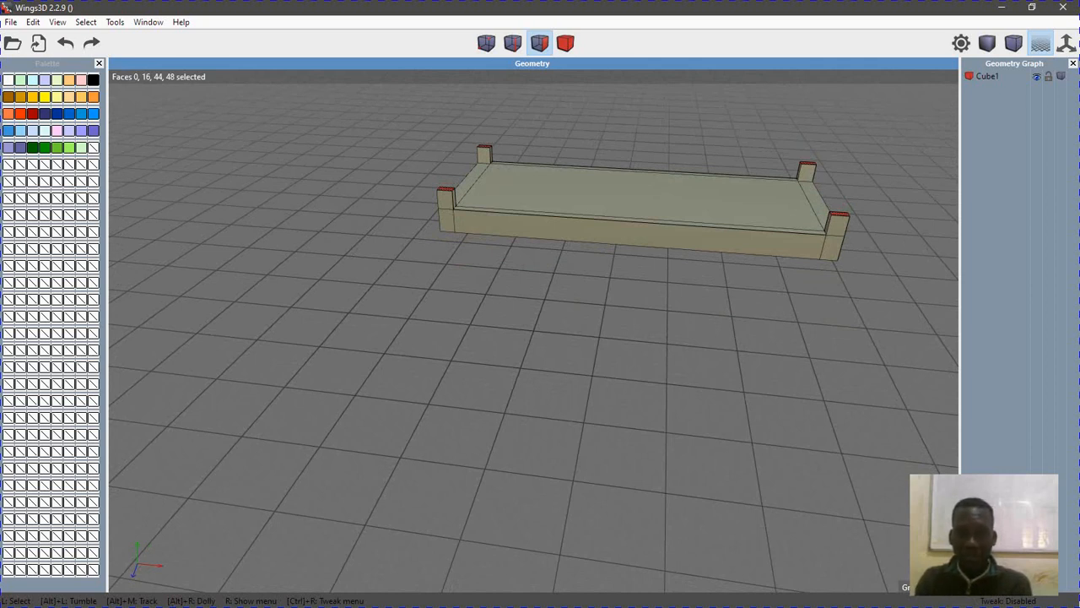
Bevel the end faces of the four legs by about 0.036
{"action": "right_click", "coordinate": [514, 201]}
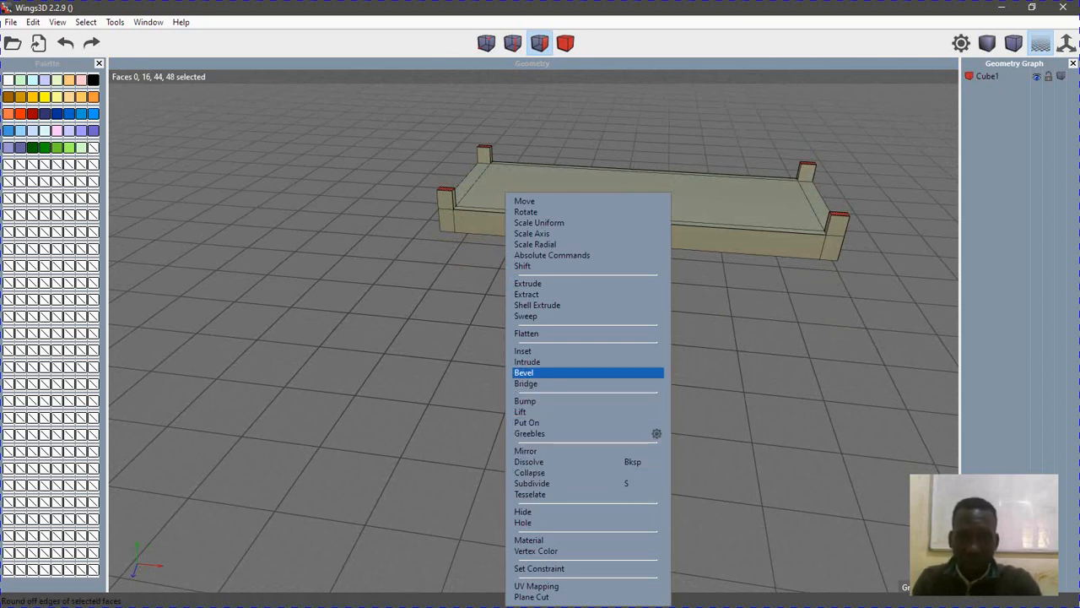
{"action": "left_click", "coordinate": [557, 372]}
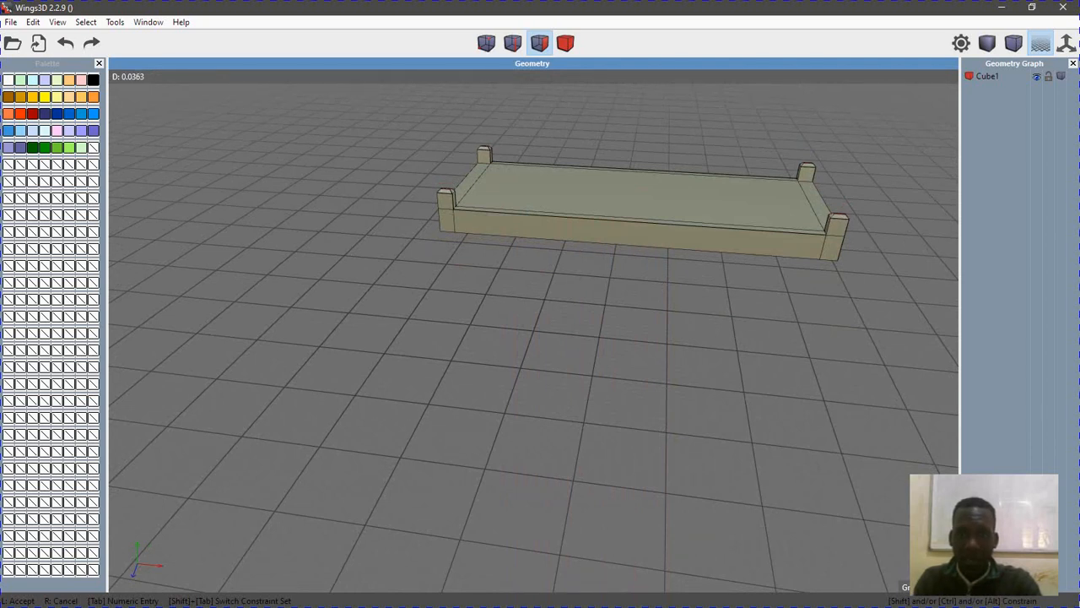
{"action": "left_click", "coordinate": [533, 333]}
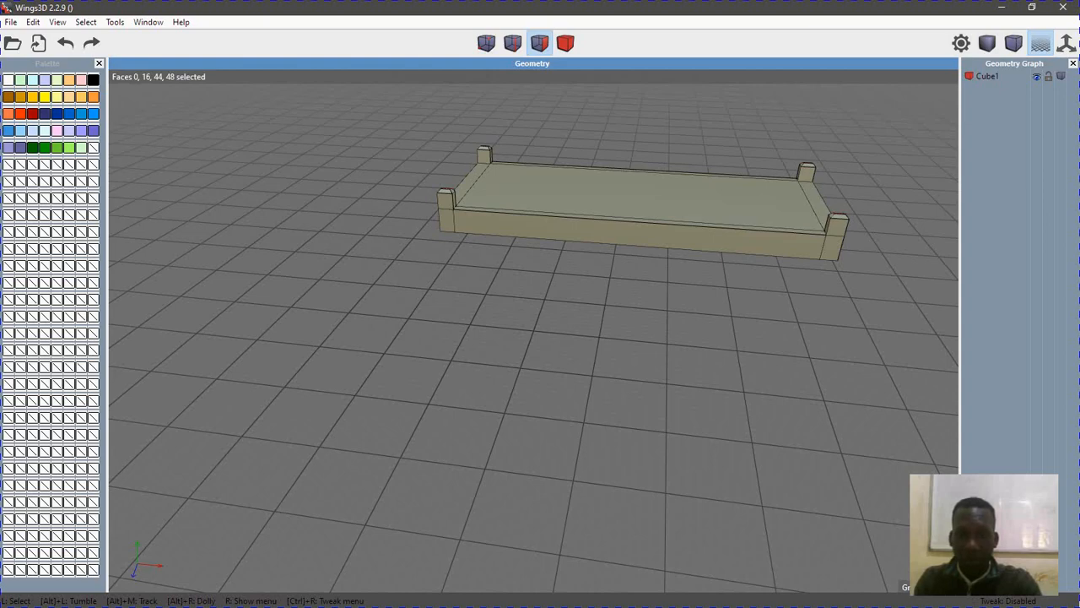
Extend the face selection to all faces of the slab and its legs
{"action": "left_click_drag", "start_coordinate": [533, 332], "coordinate": [474, 334], "text": "alt"}
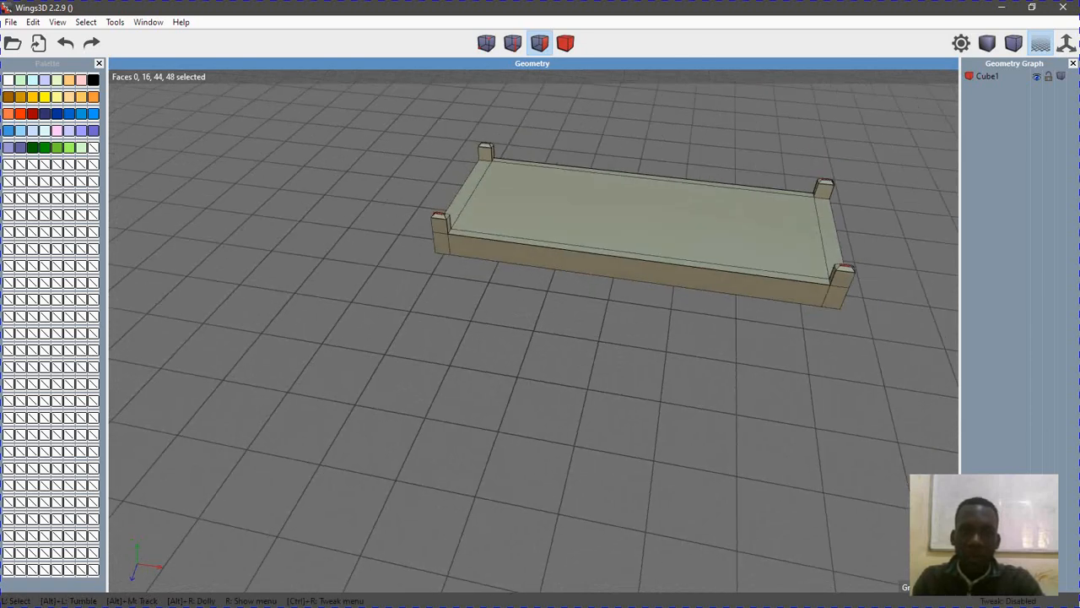
{"action": "left_click_drag", "start_coordinate": [397, 115], "coordinate": [937, 368]}
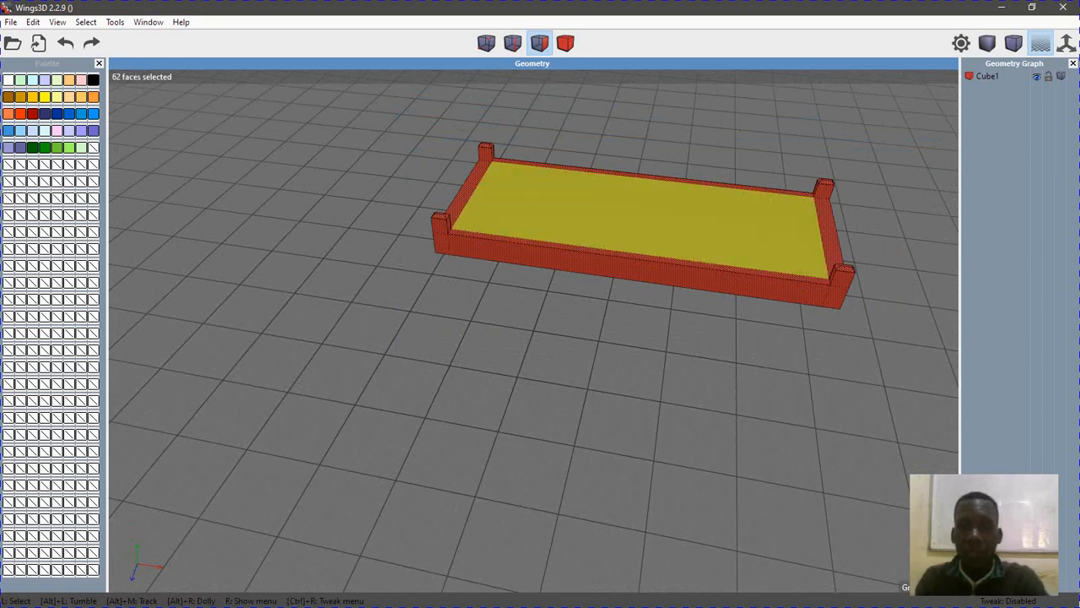
{"action": "right_click", "coordinate": [664, 99]}
{"action": "right_click", "coordinate": [696, 143]}
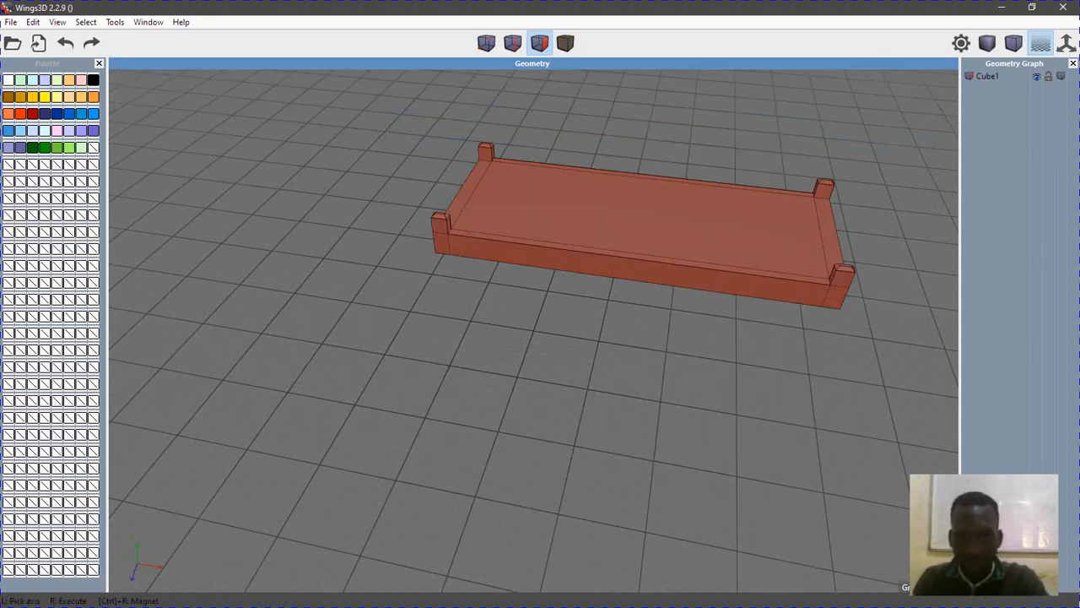
{"action": "right_click", "coordinate": [695, 126]}
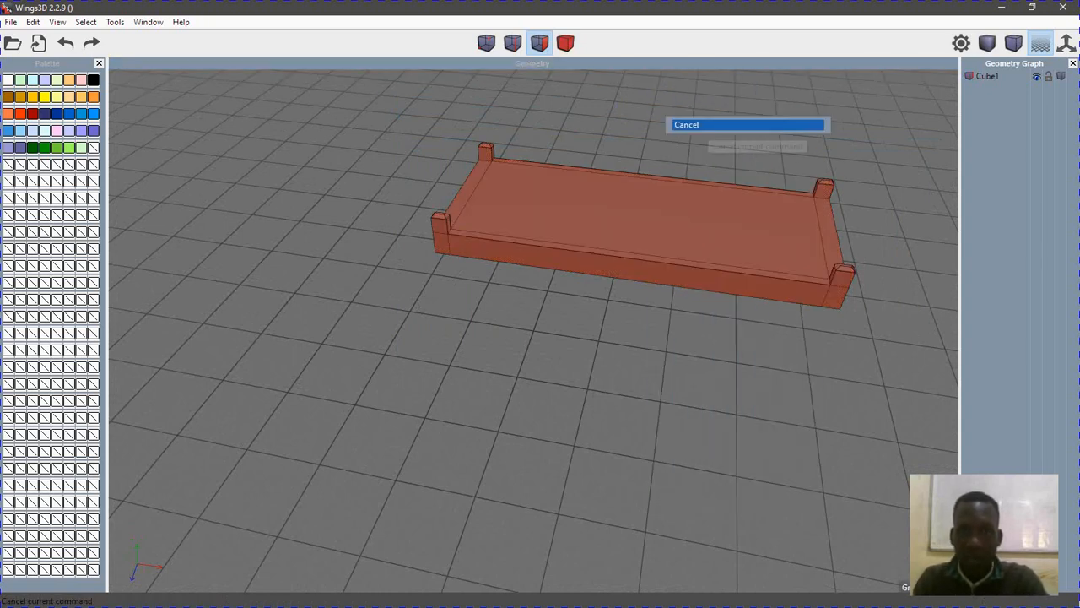
{"action": "left_click", "coordinate": [697, 126]}
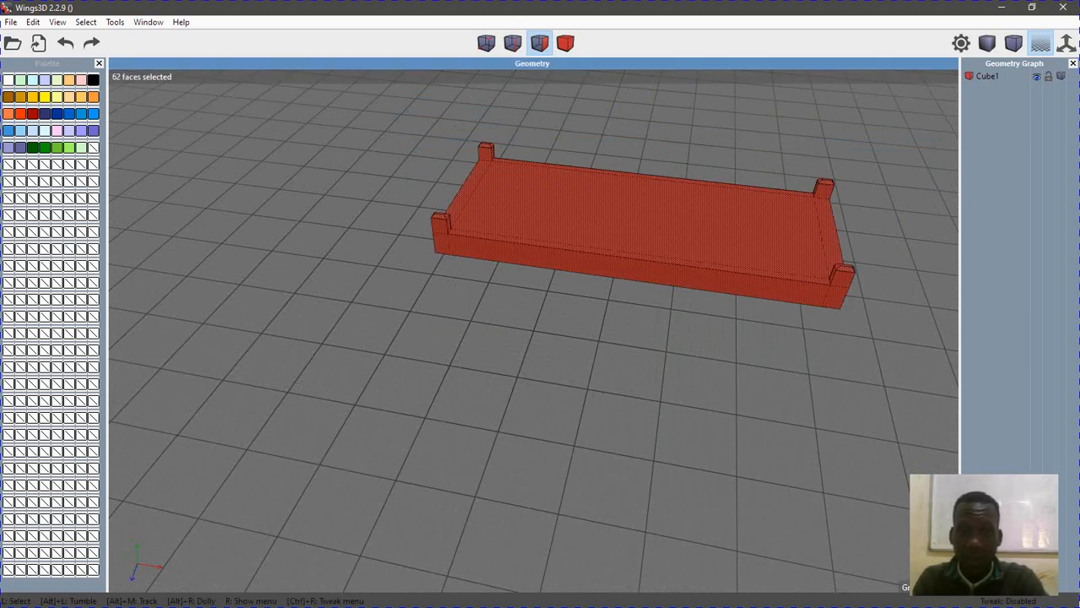
{"action": "right_click", "coordinate": [609, 112]}
{"action": "right_click", "coordinate": [617, 131]}
{"action": "right_click", "coordinate": [619, 117]}
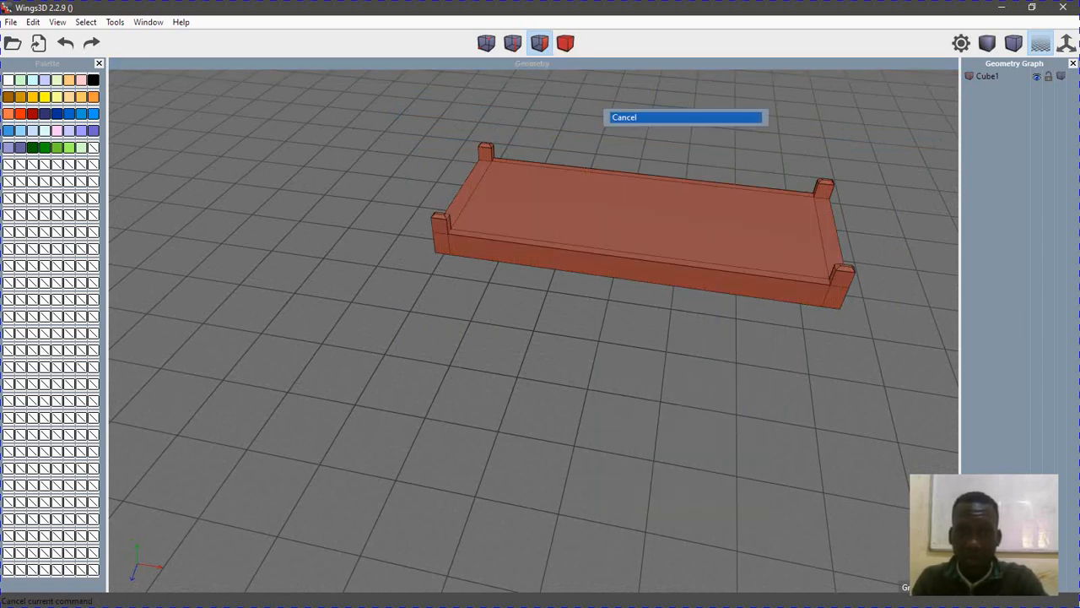
{"action": "left_click", "coordinate": [625, 118]}
{"action": "right_click", "coordinate": [641, 121]}
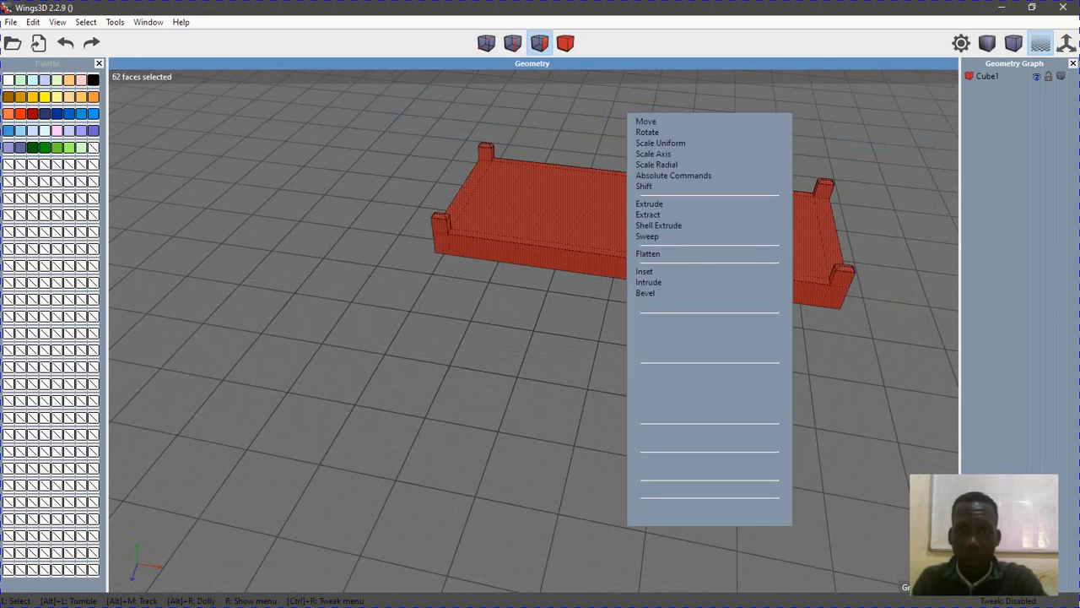
{"action": "left_click", "coordinate": [650, 132]}
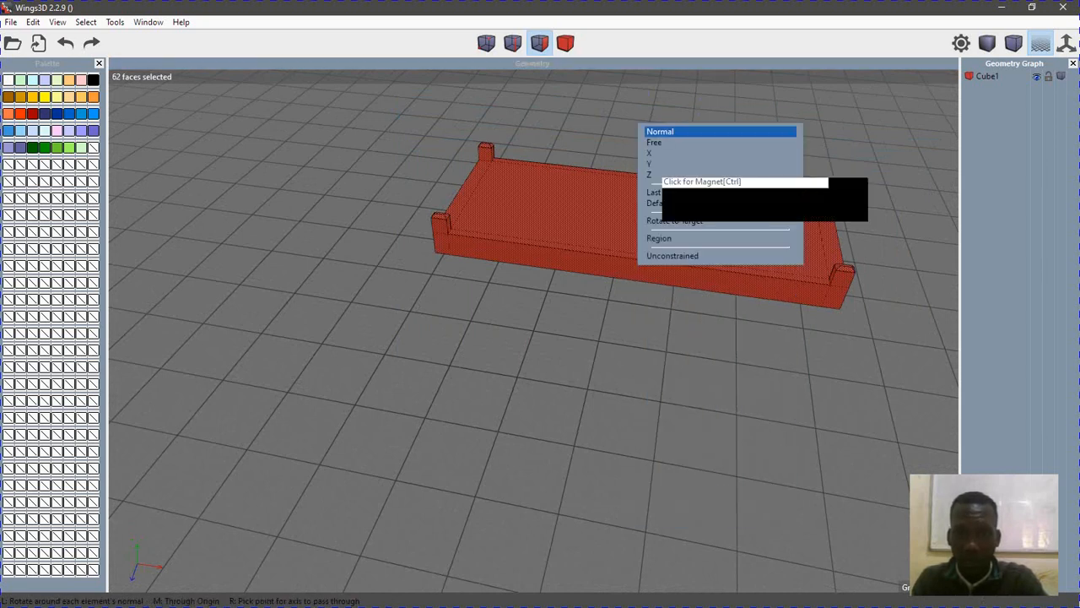
{"action": "left_click", "coordinate": [653, 165]}
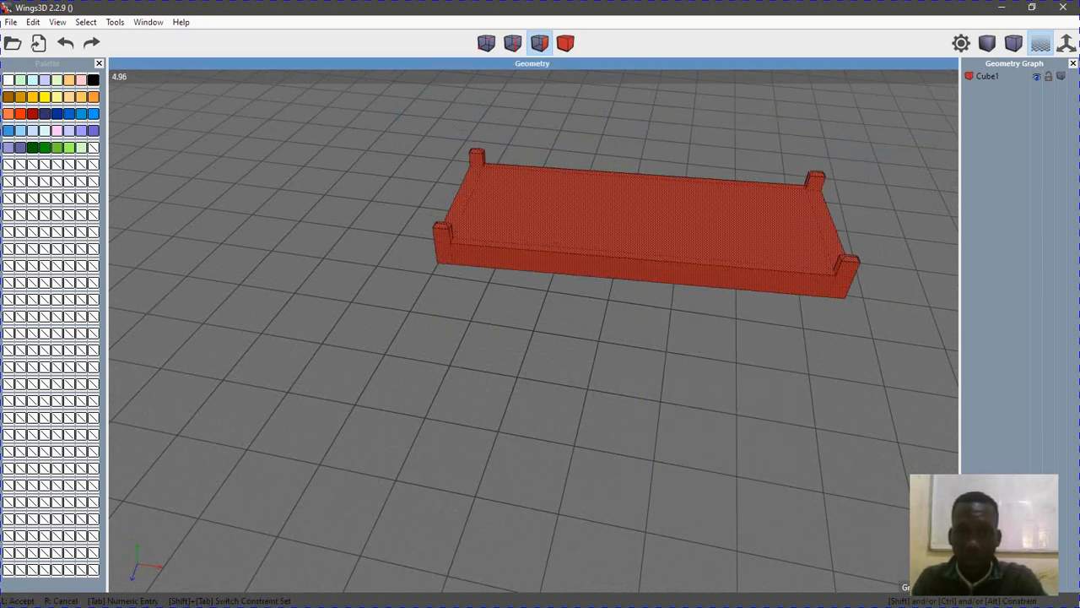
{"action": "right_click", "coordinate": [652, 164]}
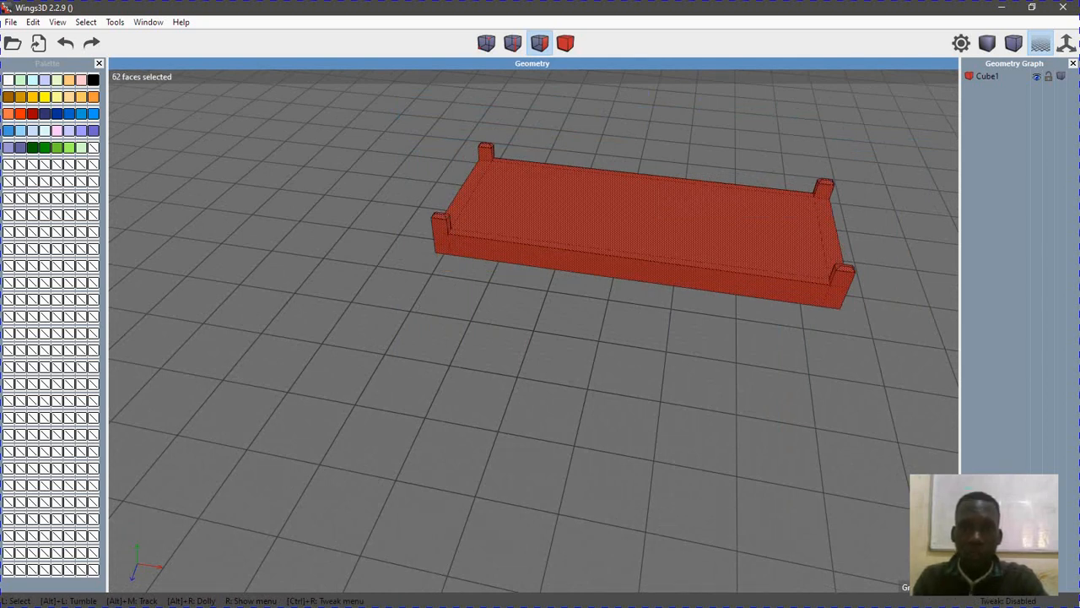
Rotate the whole model 180 degrees around the Z axis so its legs point downward
{"action": "right_click", "coordinate": [641, 128]}
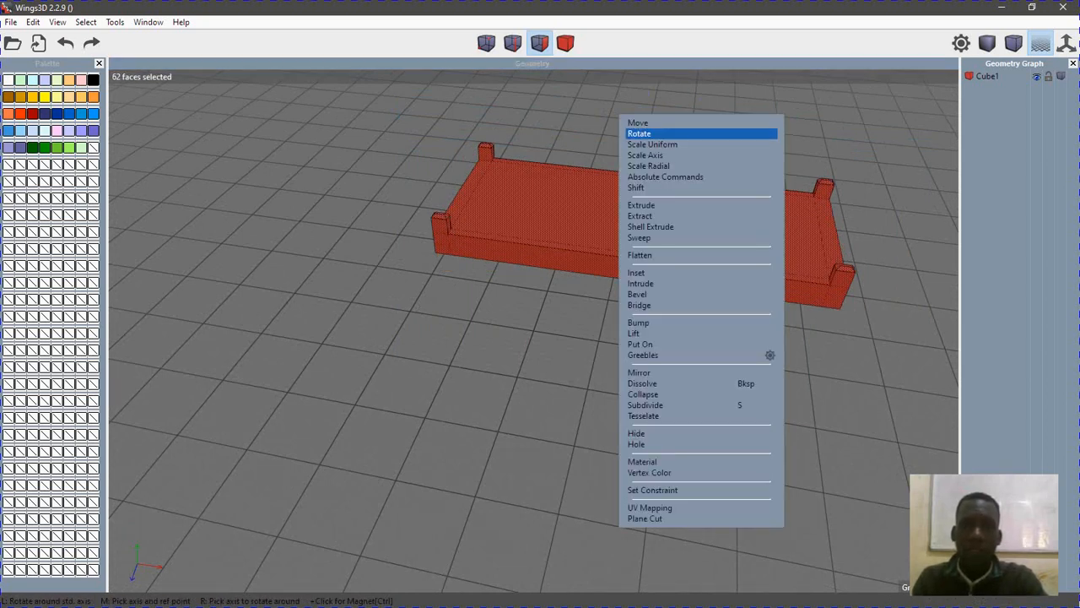
{"action": "left_click", "coordinate": [641, 133]}
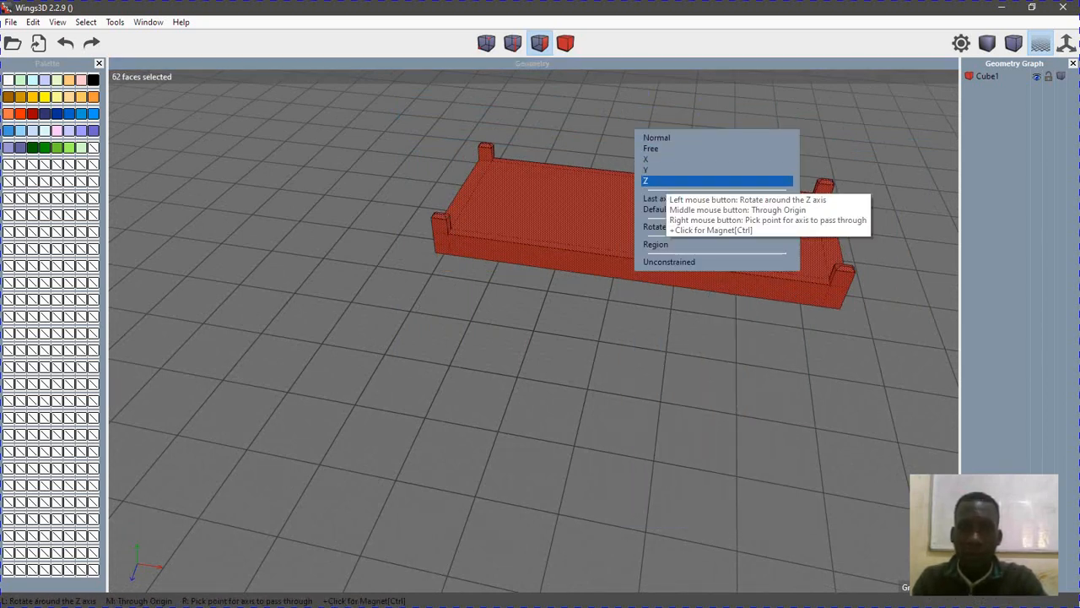
{"action": "left_click", "coordinate": [675, 181]}
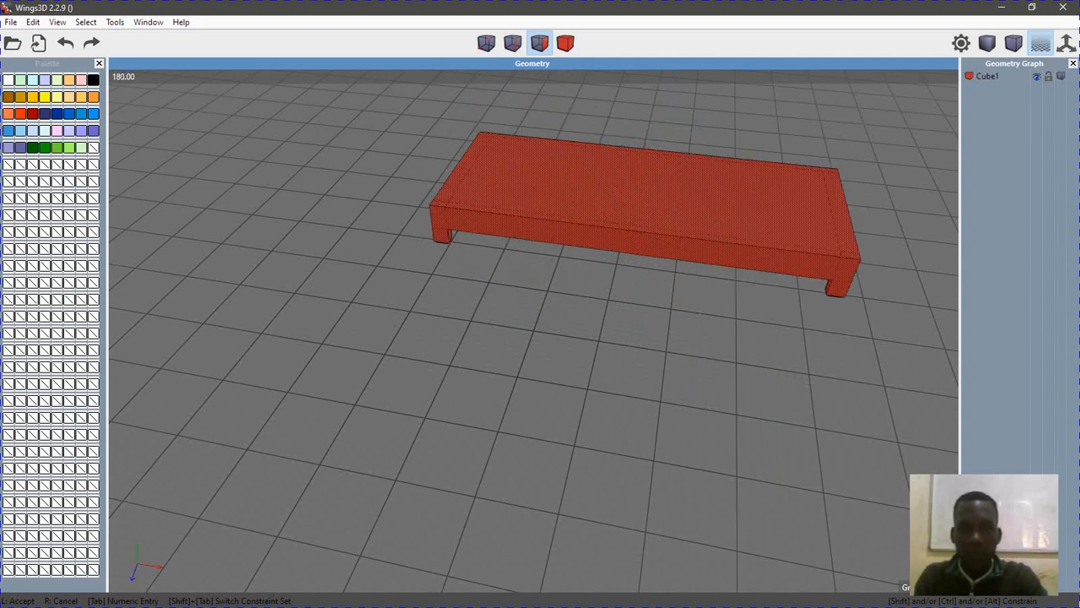
{"action": "left_click", "coordinate": [533, 330]}
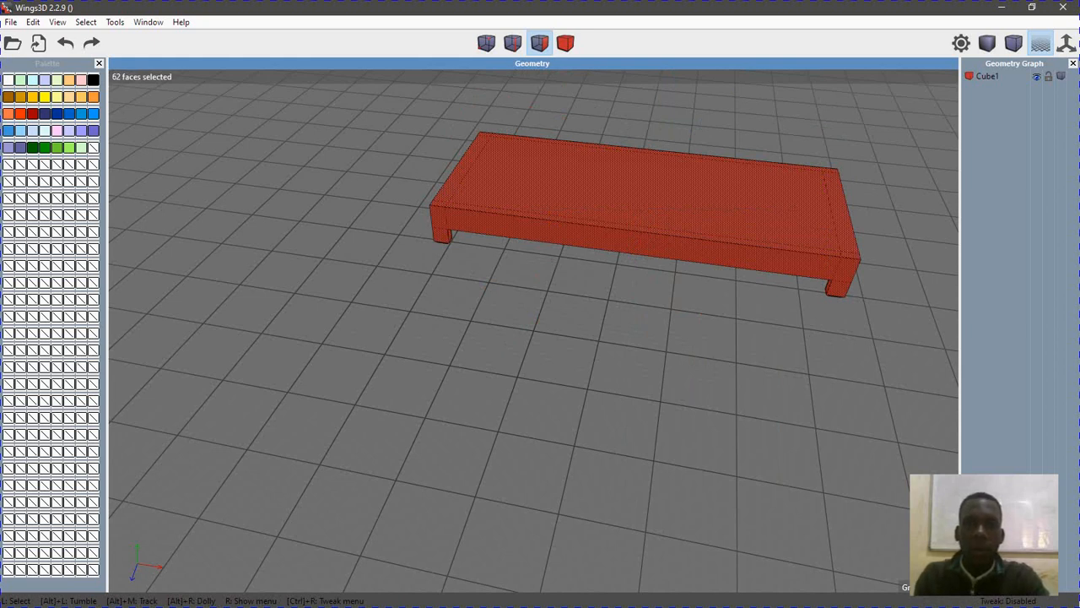
Move the whole model about 1.25 down along the Y axis towards the ground grid and clear the selection
{"action": "right_click", "coordinate": [665, 116]}
{"action": "left_click", "coordinate": [682, 117]}
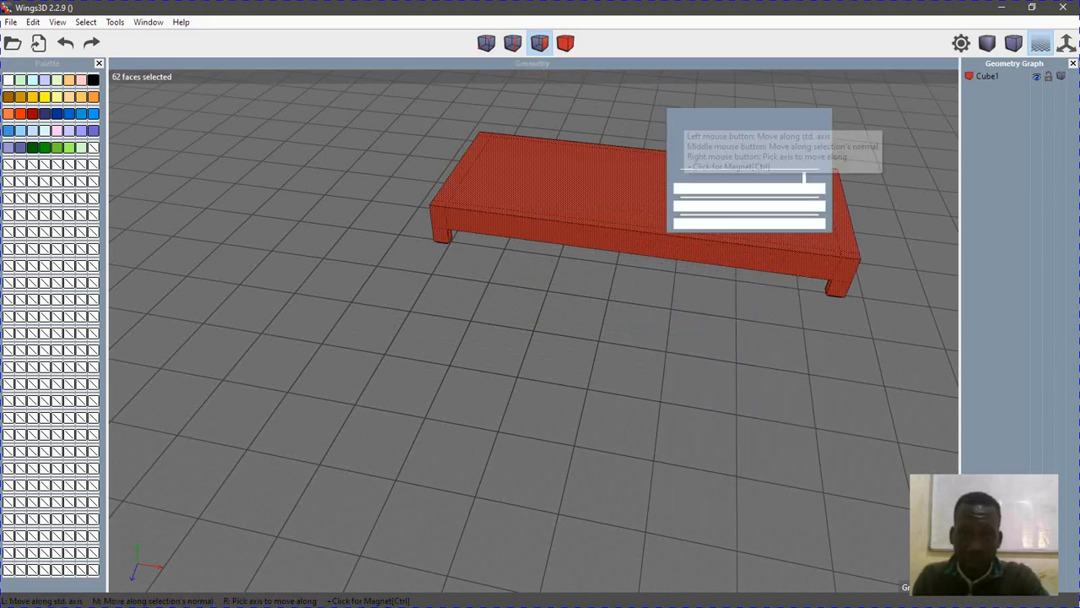
{"action": "left_click", "coordinate": [709, 159]}
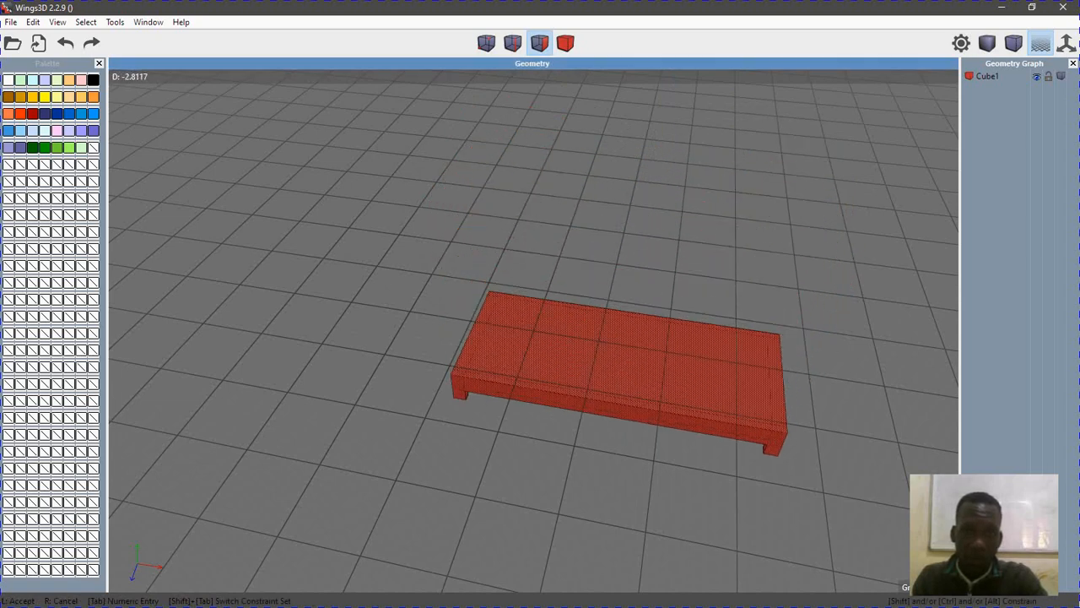
{"action": "left_click", "coordinate": [709, 160]}
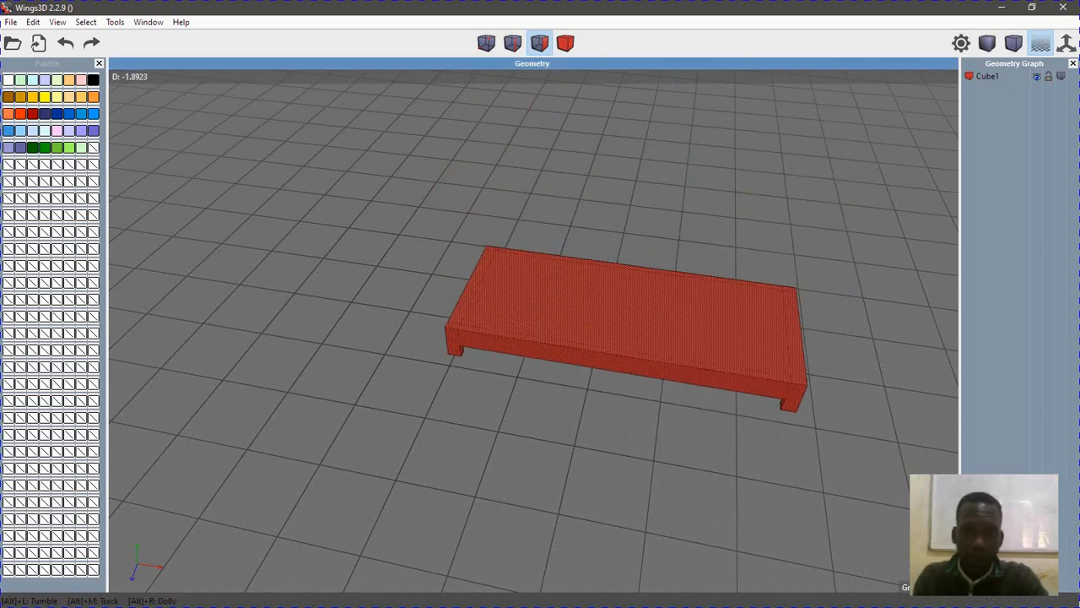
{"action": "left_click_drag", "start_coordinate": [534, 329], "coordinate": [584, 272], "text": "alt"}
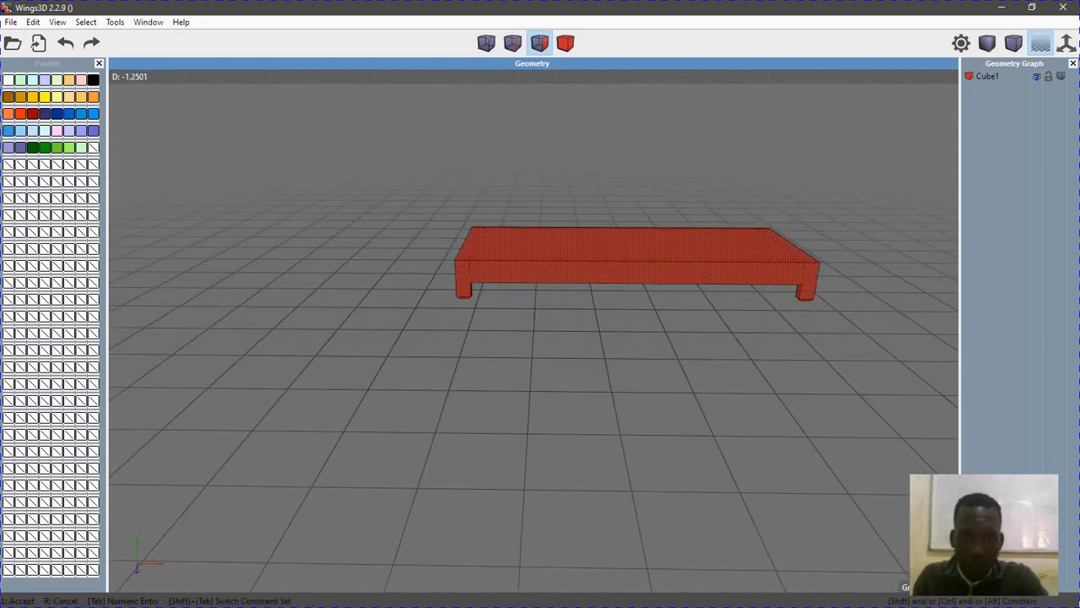
{"action": "left_click", "coordinate": [533, 329]}
{"action": "key", "text": "space"}
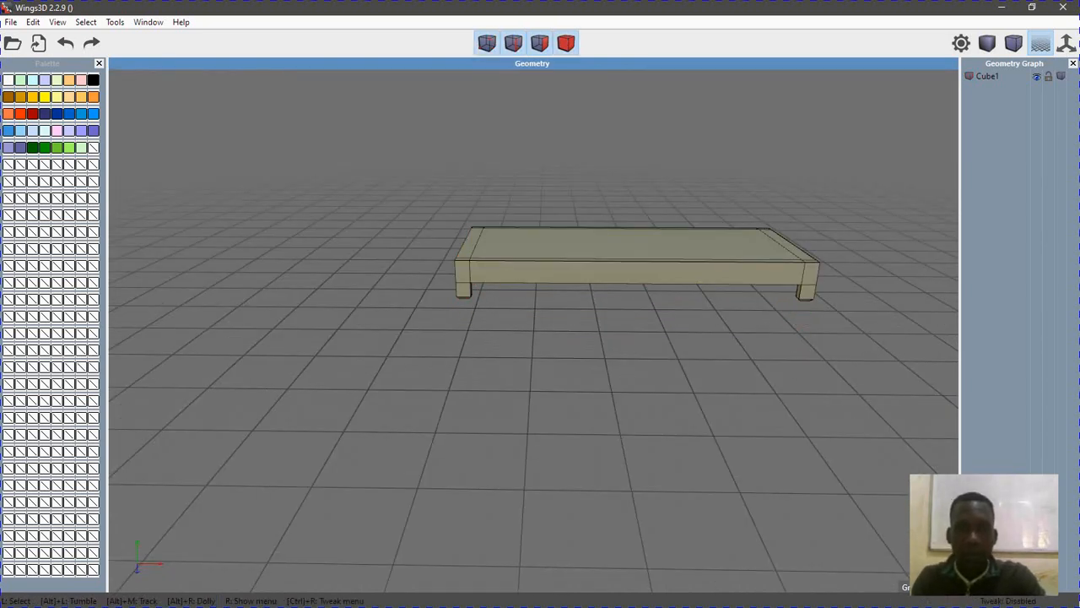
{"action": "left_click_drag", "start_coordinate": [534, 329], "coordinate": [453, 384], "text": "alt"}
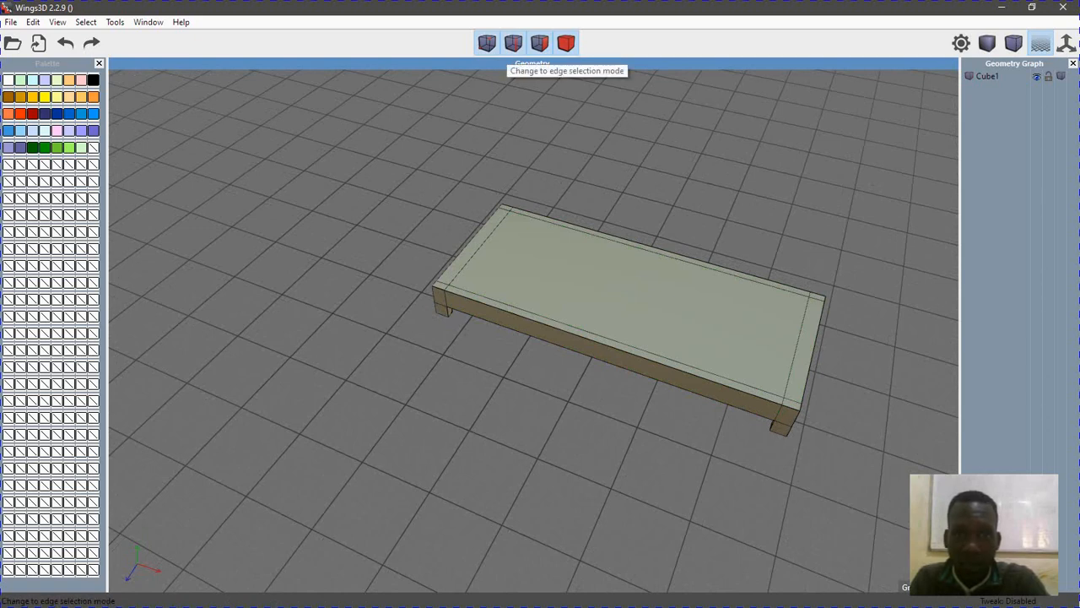
{"action": "left_click", "coordinate": [513, 42]}
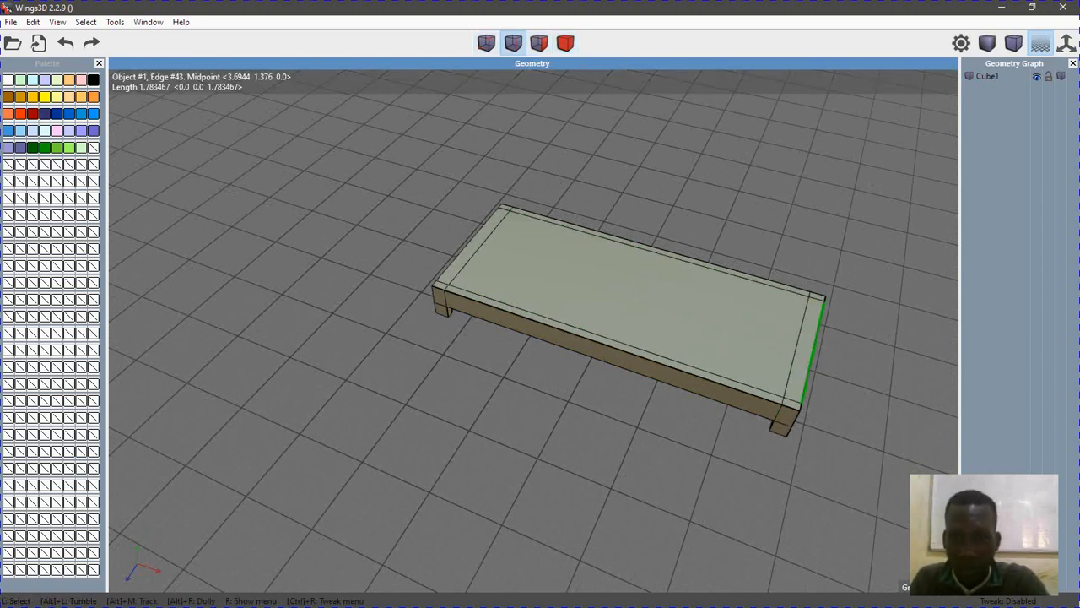
{"action": "left_click", "coordinate": [797, 347]}
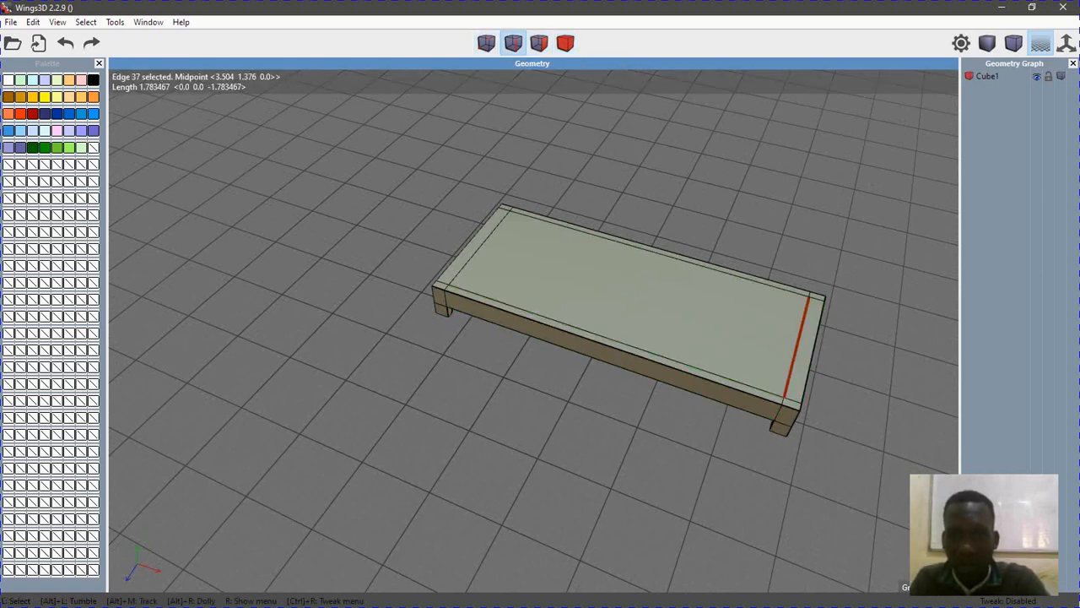
{"action": "left_click_drag", "start_coordinate": [616, 413], "coordinate": [658, 413], "text": "alt"}
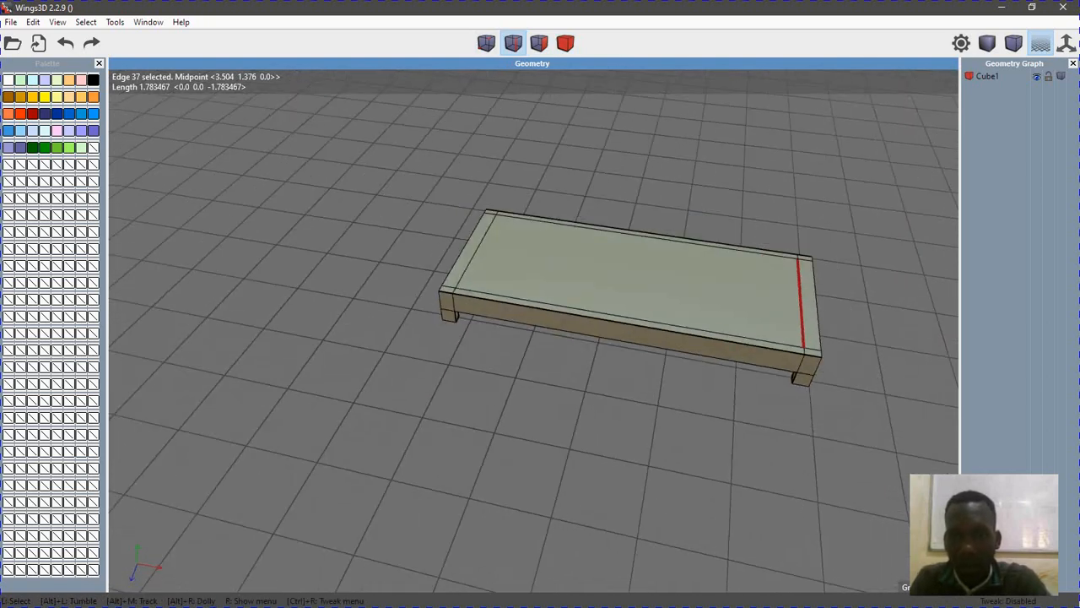
{"action": "right_click", "coordinate": [764, 161]}
{"action": "right_click", "coordinate": [765, 161]}
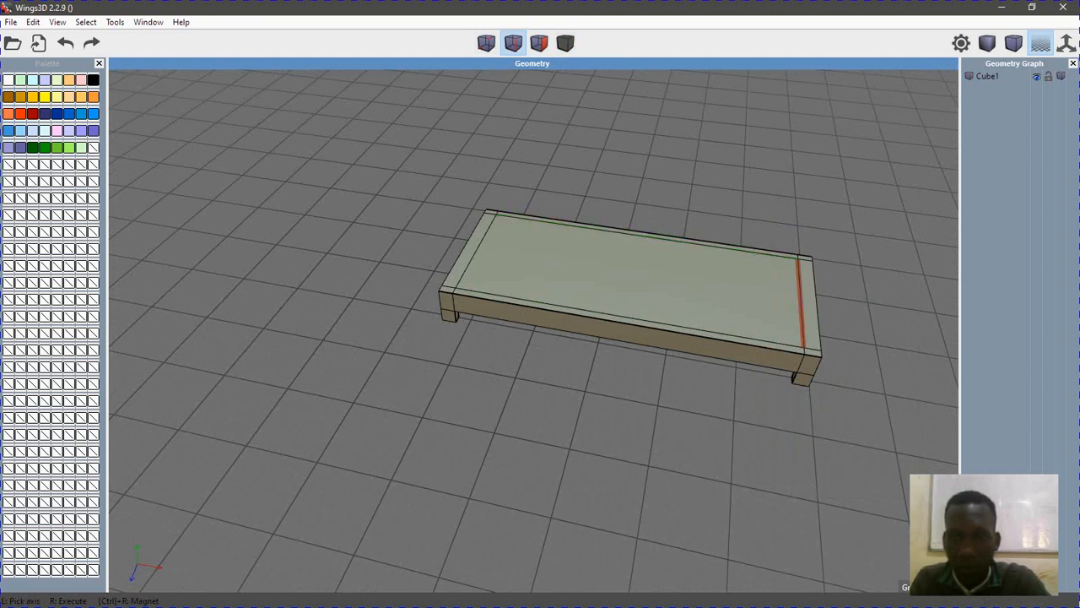
{"action": "key", "text": "Escape"}
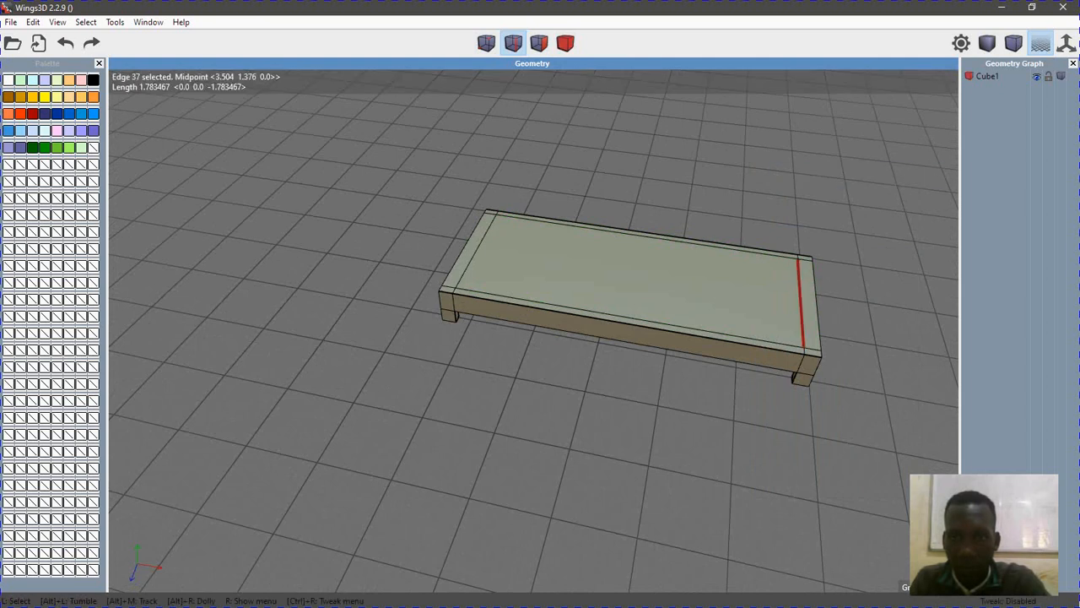
{"action": "right_click", "coordinate": [784, 171]}
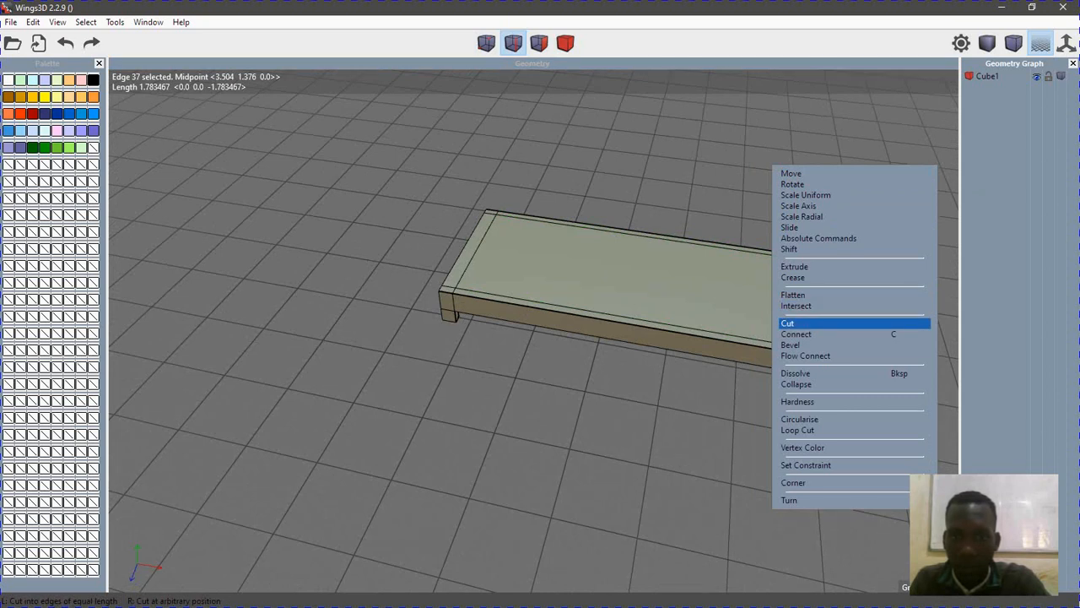
{"action": "key", "text": "Escape"}
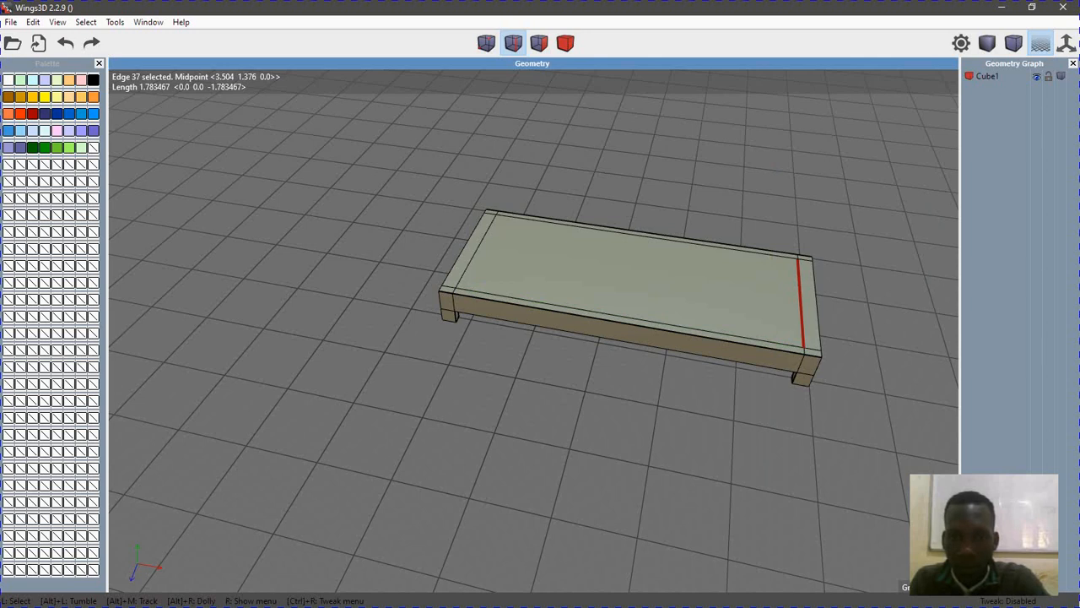
{"action": "key", "text": "space"}
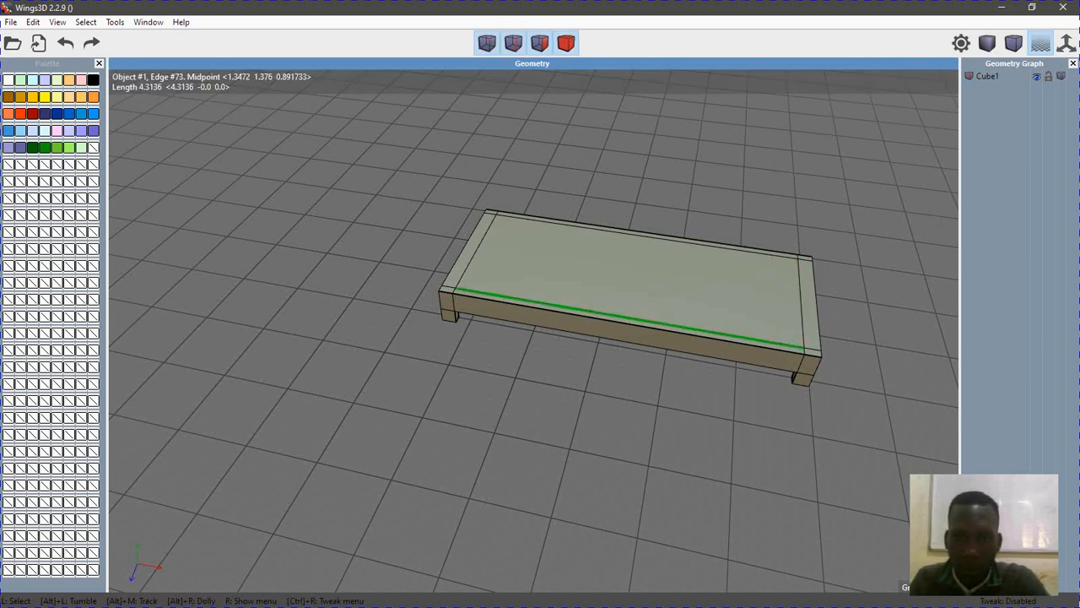
{"action": "left_click", "coordinate": [629, 318]}
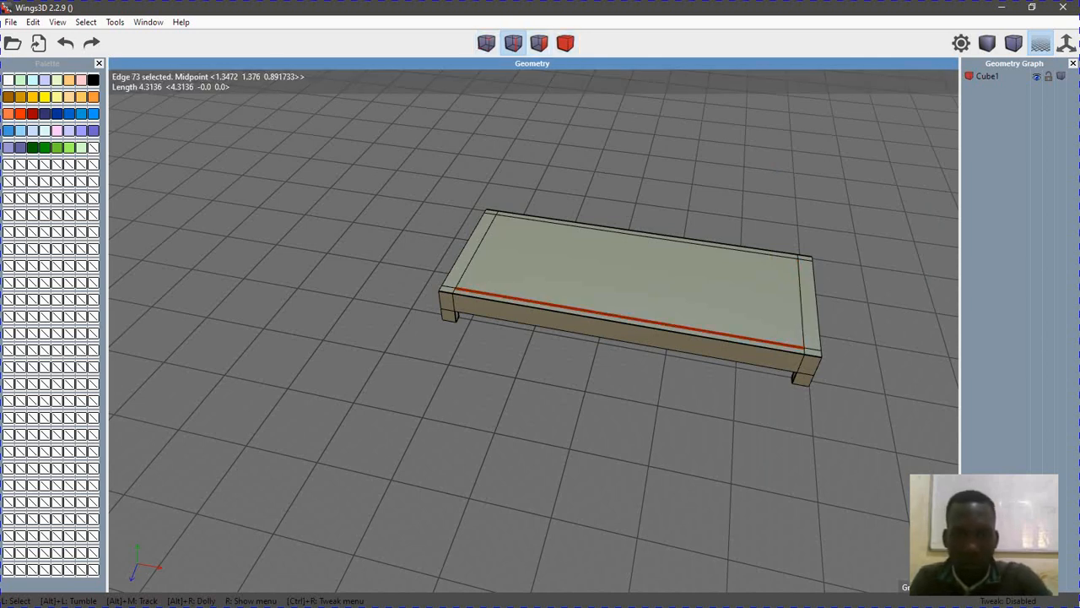
{"action": "key", "text": "space"}
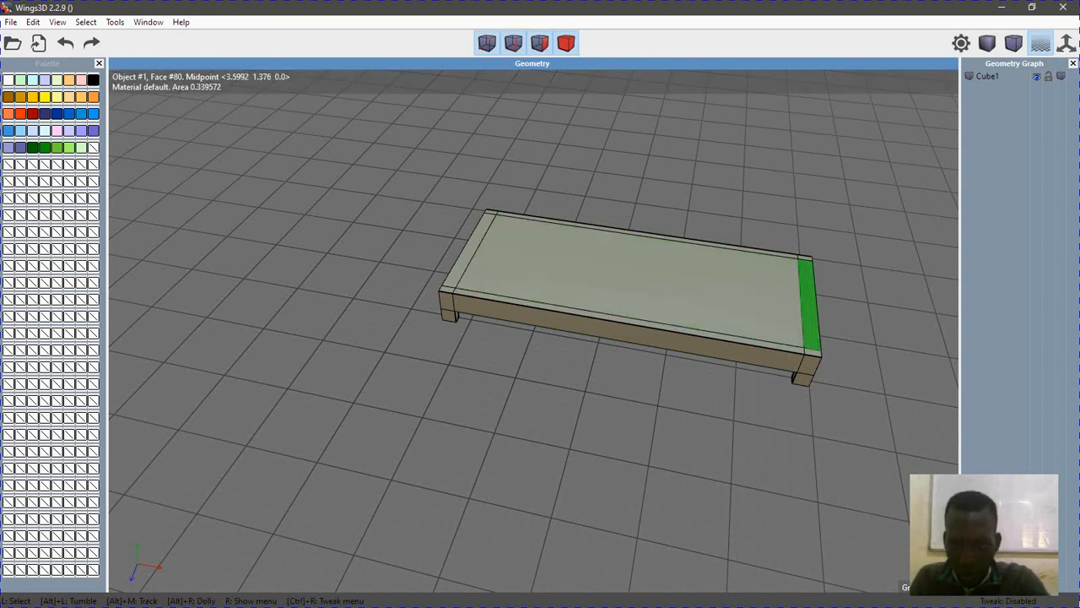
Try to divide the slab lengthwise by connecting the ring of short edges at its ends, and undo the cut
{"action": "left_click", "coordinate": [800, 304]}
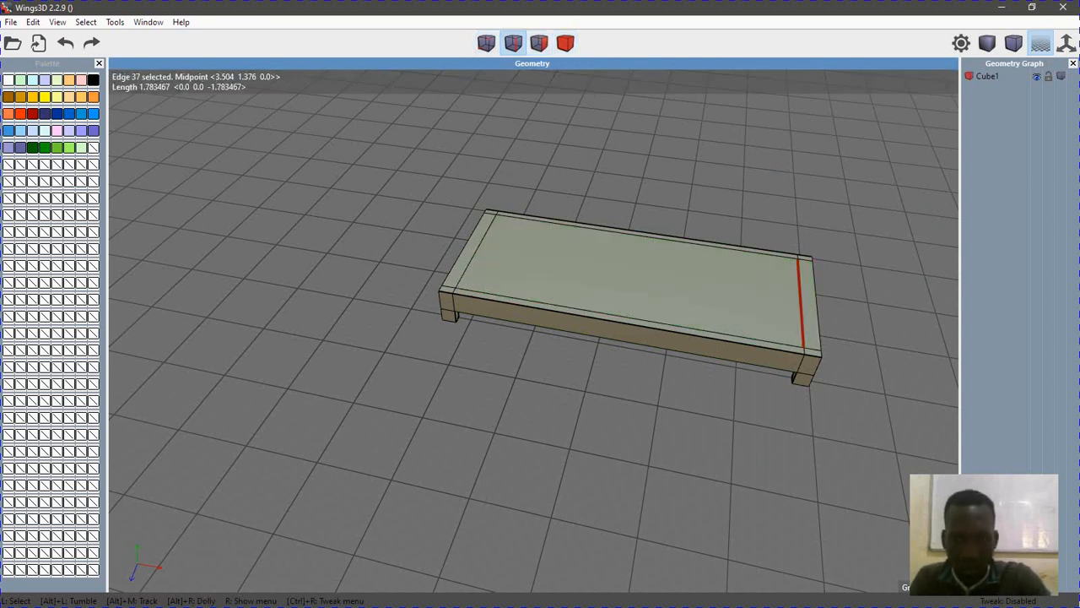
{"action": "key", "text": "g"}
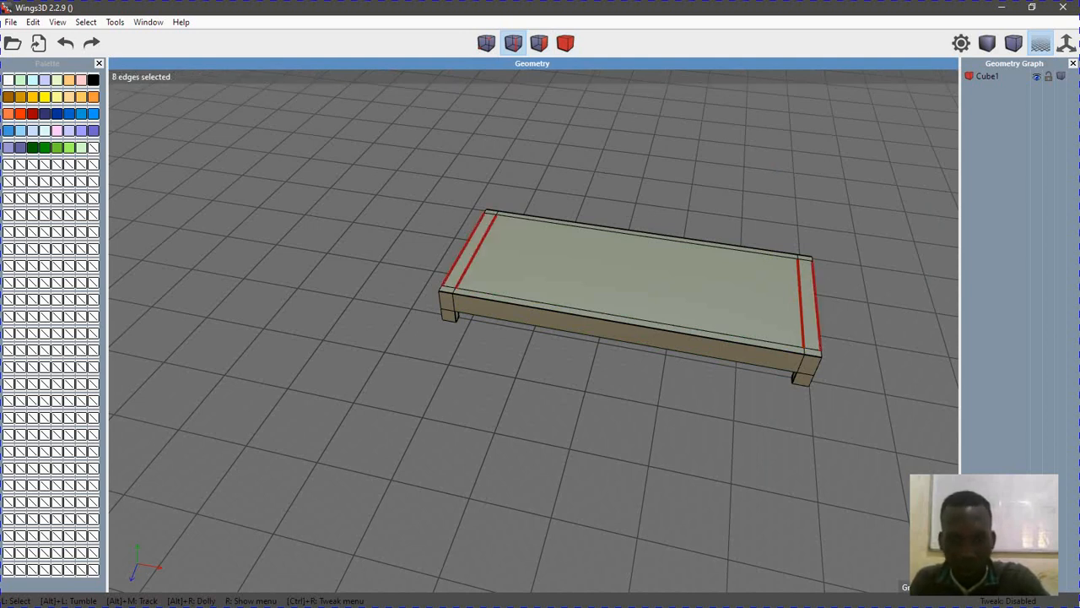
{"action": "key", "text": "c"}
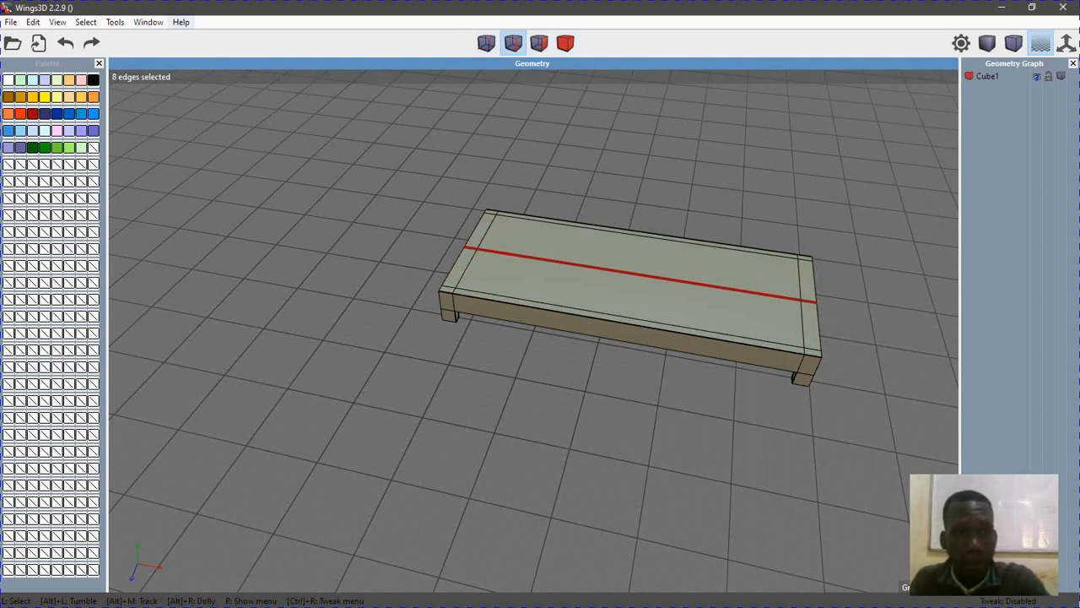
{"action": "left_click", "coordinate": [66, 43]}
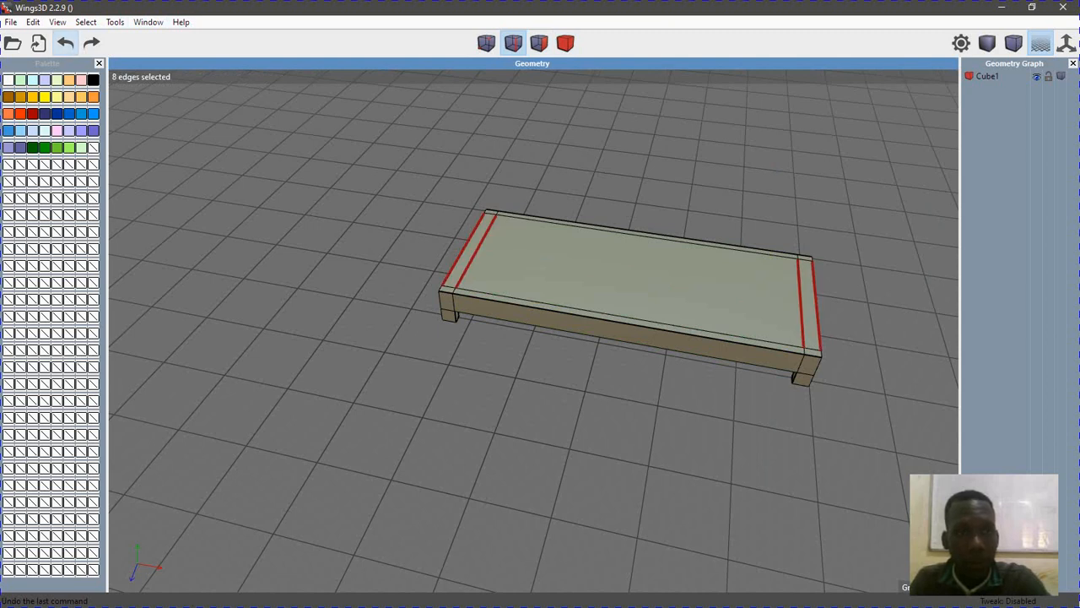
{"action": "left_click", "coordinate": [66, 43]}
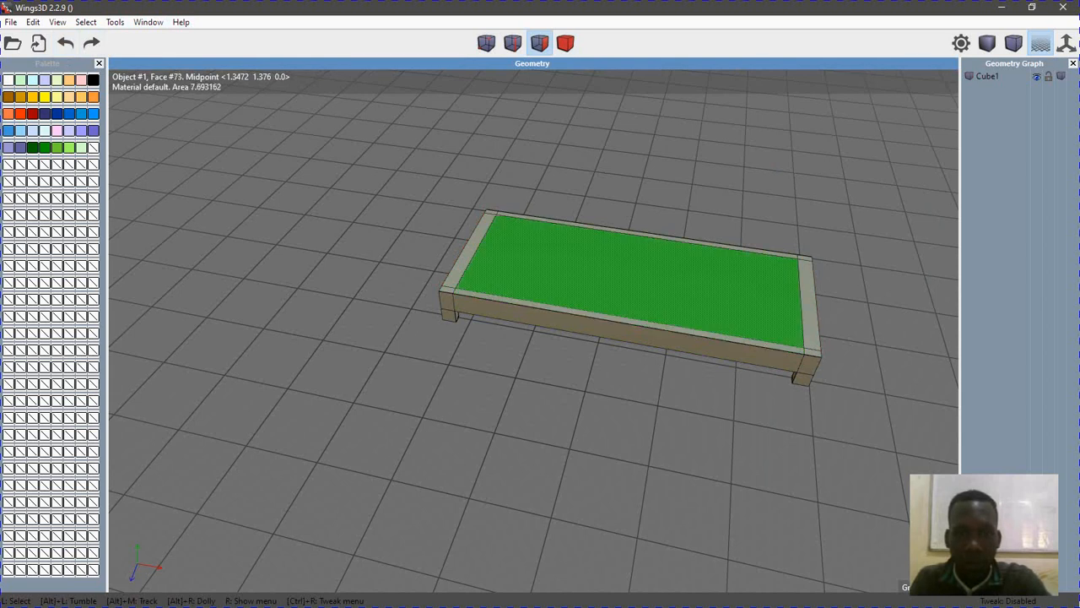
Cut a crosswise edge loop around the slab's middle by selecting the ring of long edges and connecting them
{"action": "left_click", "coordinate": [513, 43]}
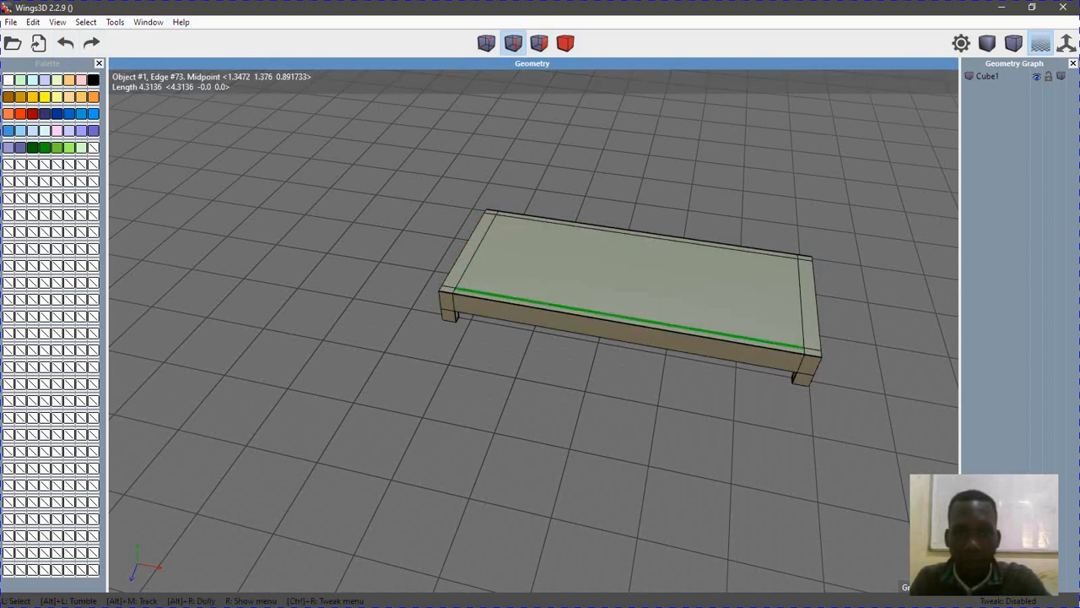
{"action": "left_click", "coordinate": [633, 319]}
{"action": "right_click", "coordinate": [688, 124]}
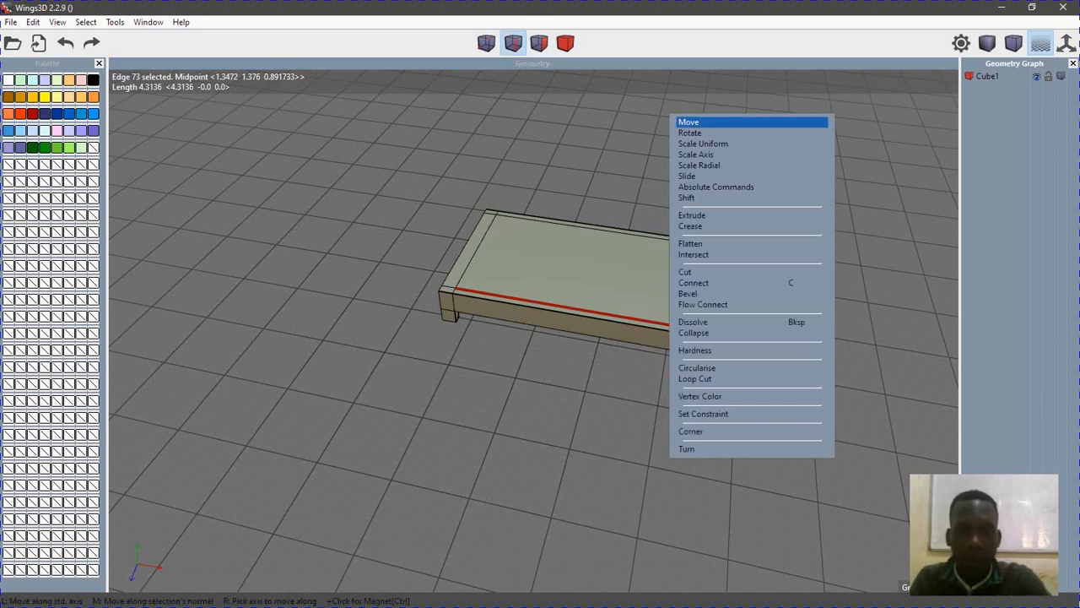
{"action": "key", "text": "Escape"}
{"action": "key", "text": "g"}
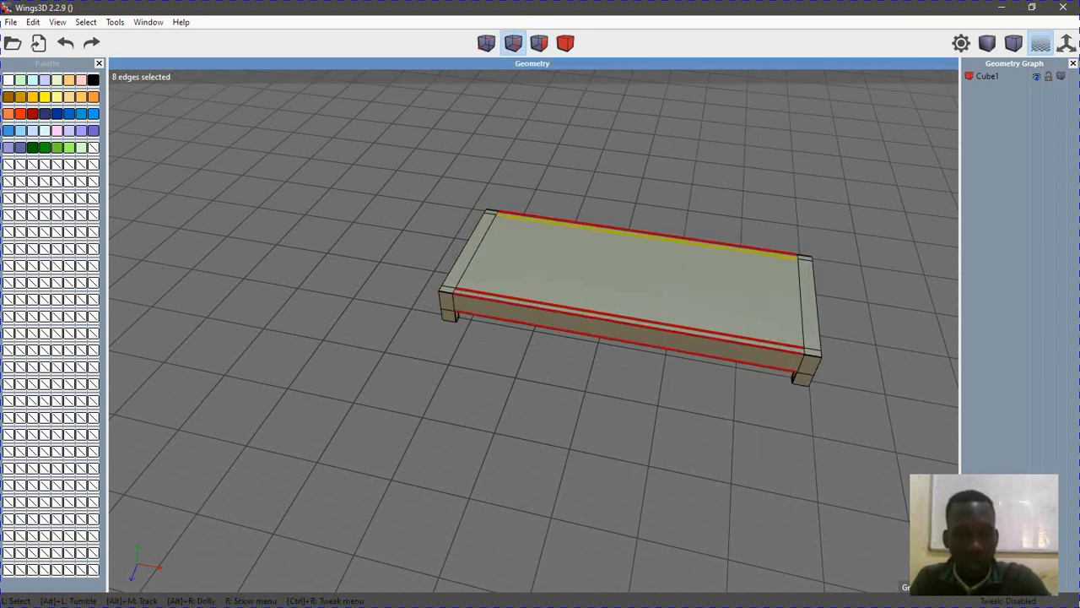
{"action": "key", "text": "c"}
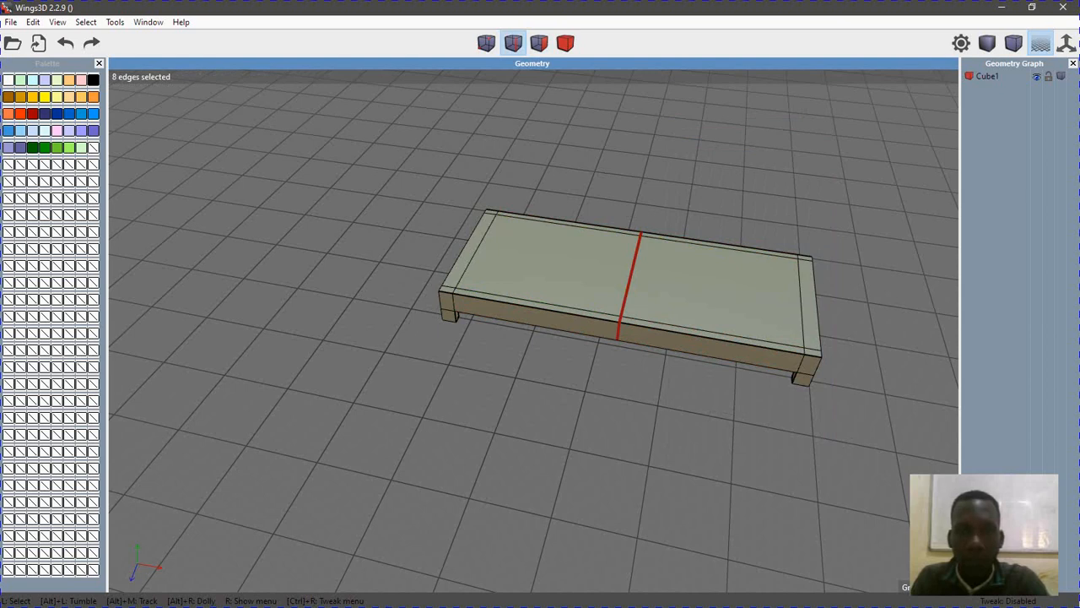
Move the crosswise edge loop about 0.73 along the negative X axis to divide the top into unequal parts
{"action": "right_click", "coordinate": [647, 120]}
{"action": "right_click", "coordinate": [647, 121]}
{"action": "key", "text": "Escape"}
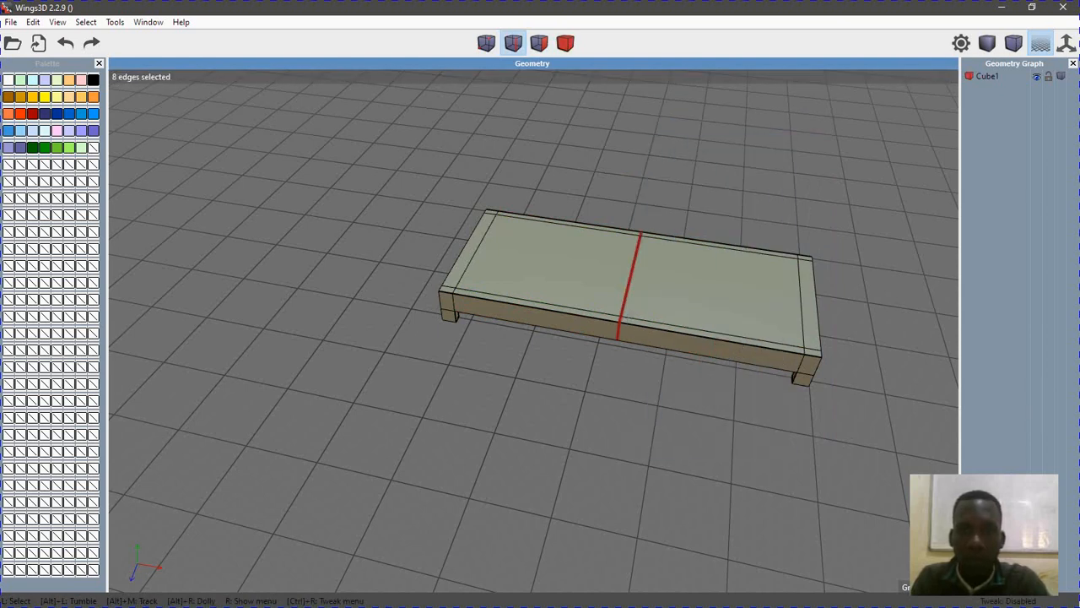
{"action": "right_click", "coordinate": [688, 122]}
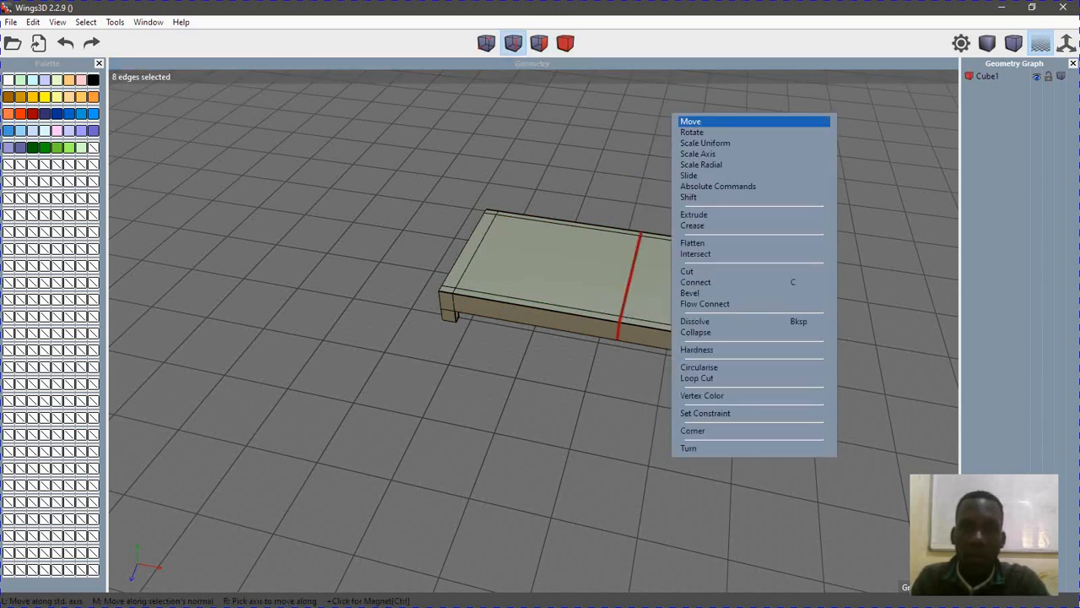
{"action": "left_click", "coordinate": [690, 122]}
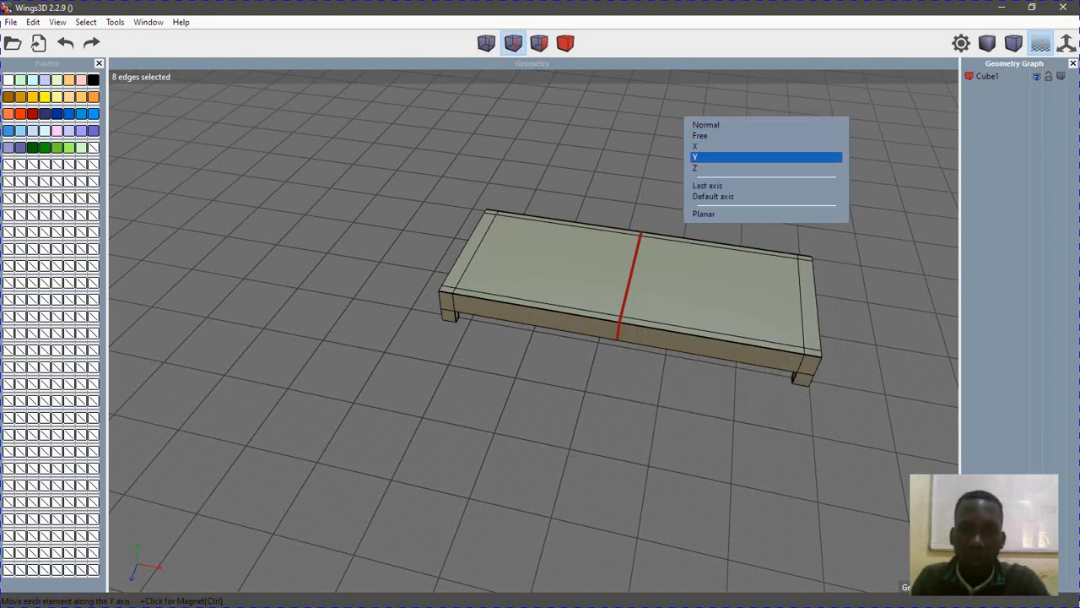
{"action": "left_click", "coordinate": [725, 157]}
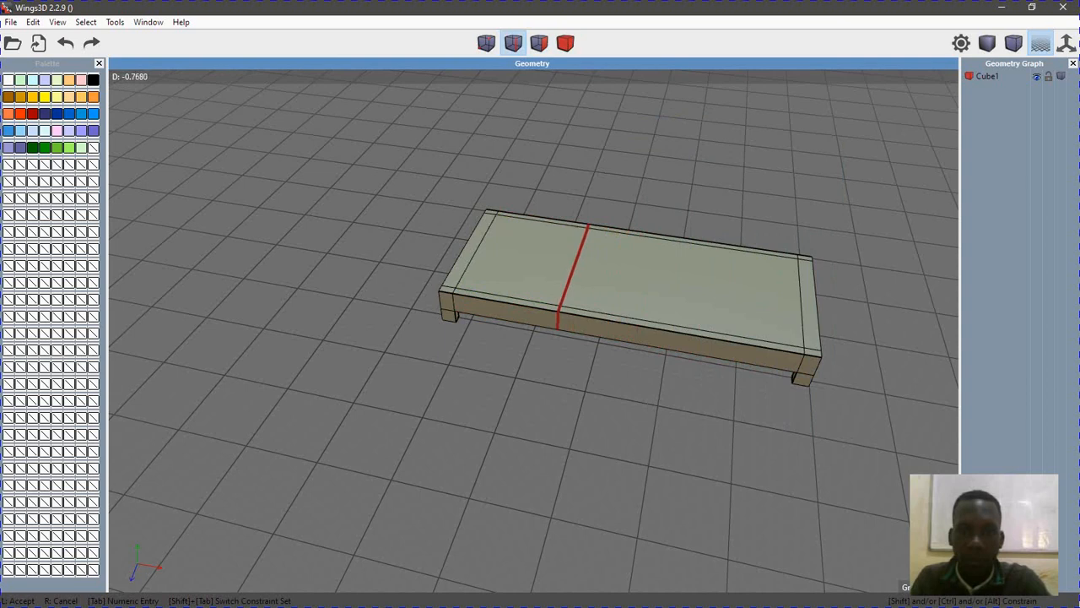
{"action": "left_click", "coordinate": [726, 157]}
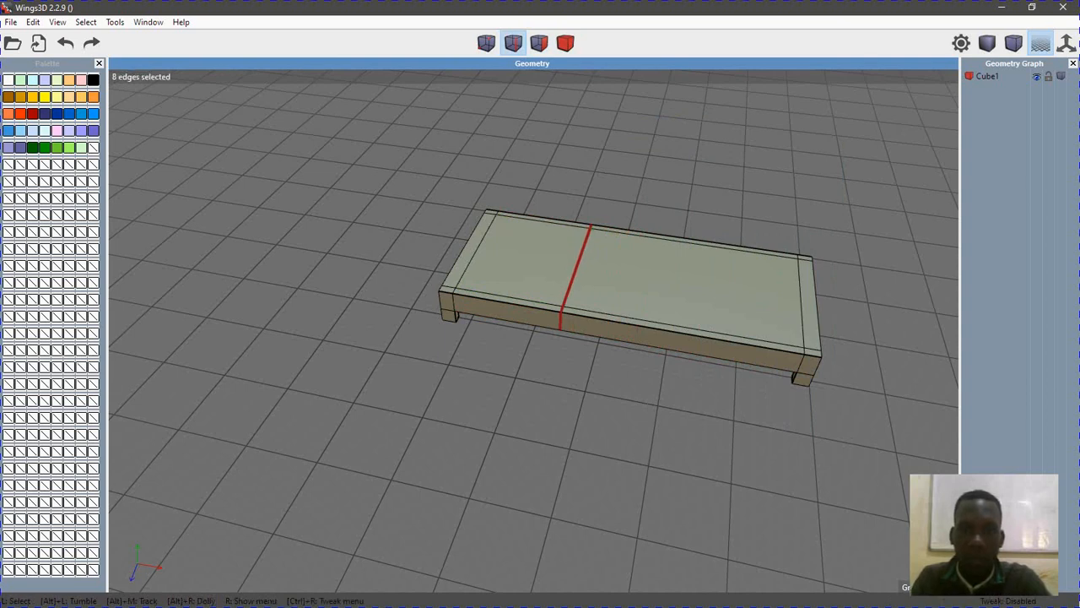
Extrude the larger top face about 0.17 upward along the Y axis
{"action": "key", "text": "space"}
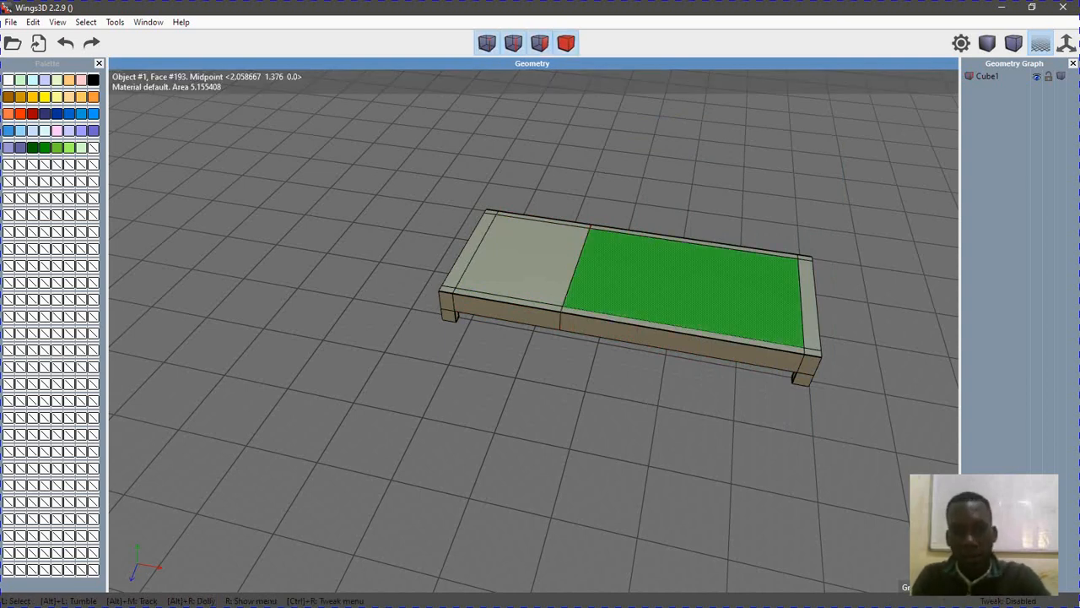
{"action": "left_click", "coordinate": [684, 287]}
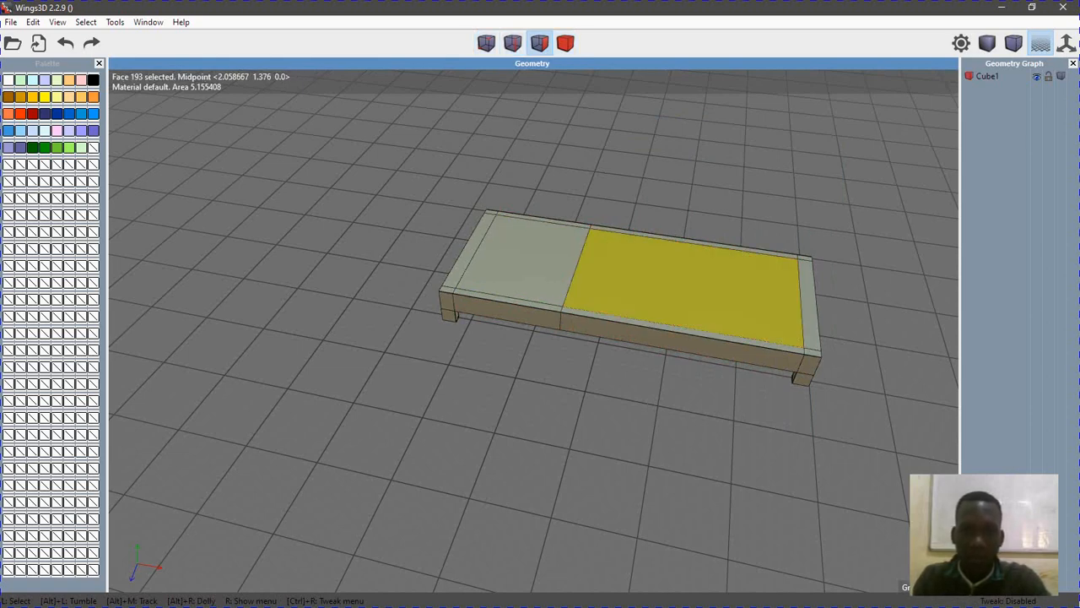
{"action": "right_click", "coordinate": [722, 145]}
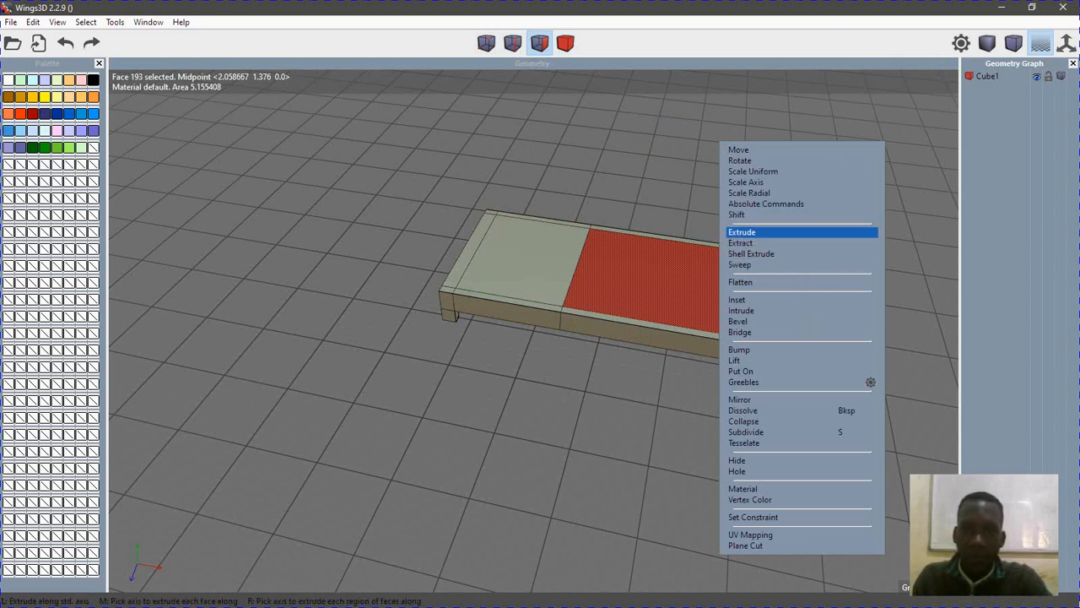
{"action": "left_click", "coordinate": [742, 232]}
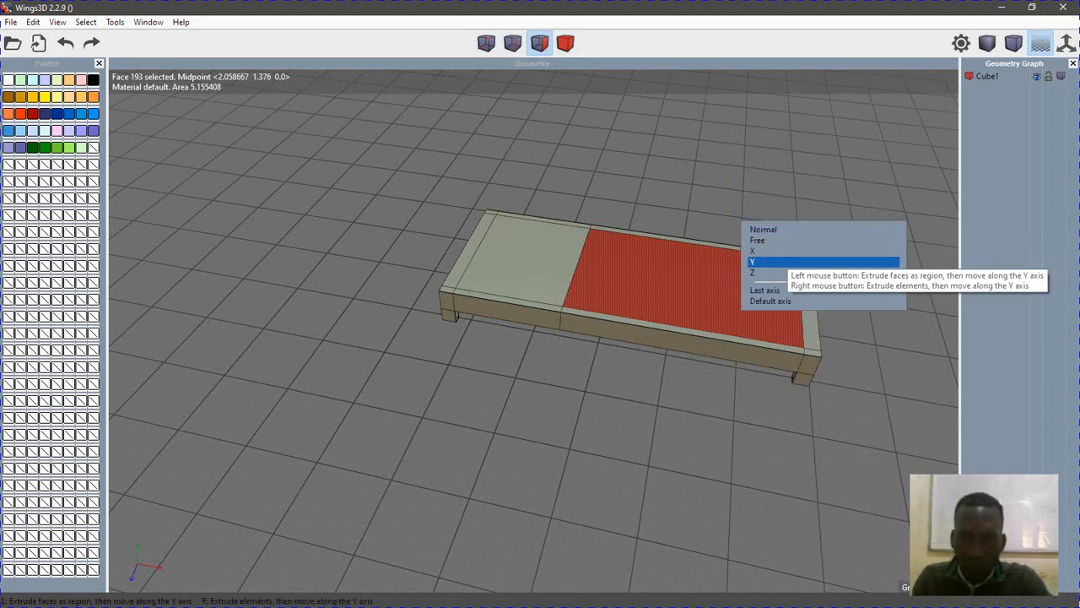
{"action": "left_click", "coordinate": [776, 261]}
{"action": "middle_click_drag", "start_coordinate": [776, 253], "coordinate": [772, 160]}
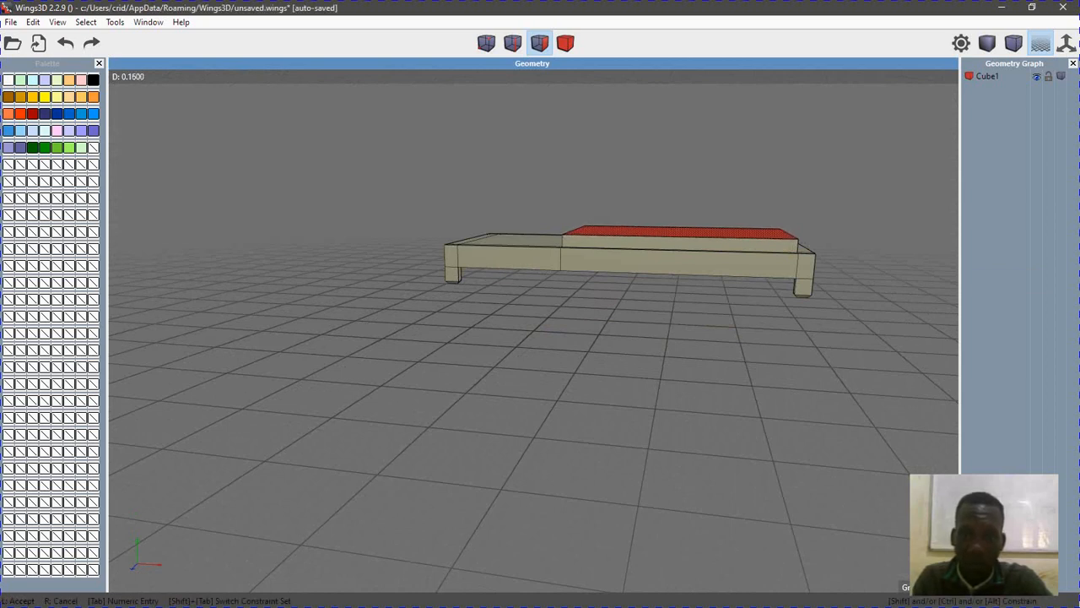
{"action": "left_click", "coordinate": [805, 266]}
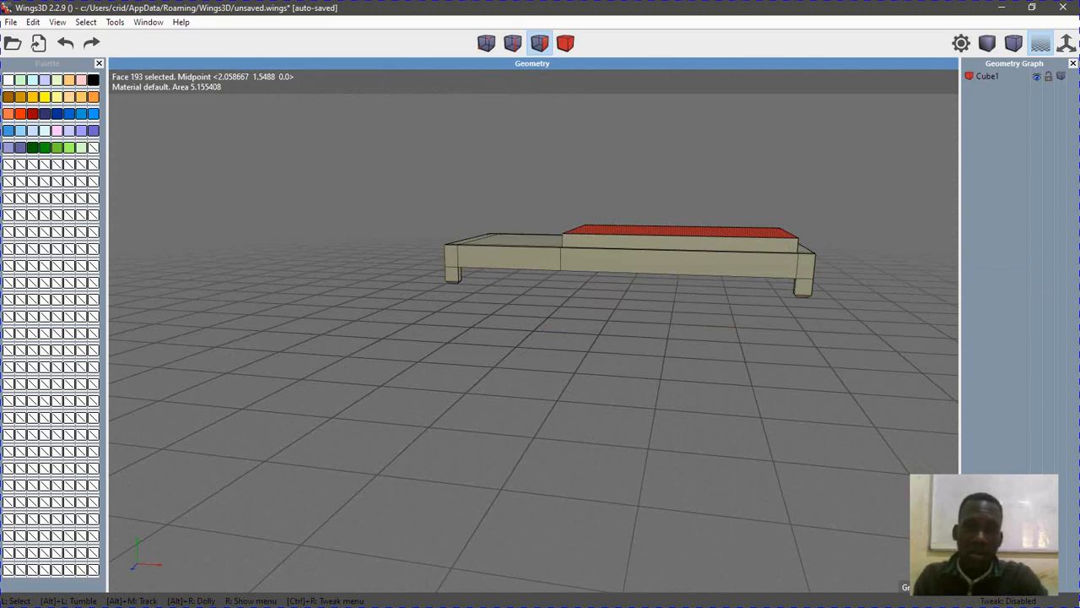
Bevel the raised top face by about 0.058 and clear the selection
{"action": "left_click_drag", "start_coordinate": [641, 338], "coordinate": [671, 363], "text": "alt"}
{"action": "right_click", "coordinate": [671, 363]}
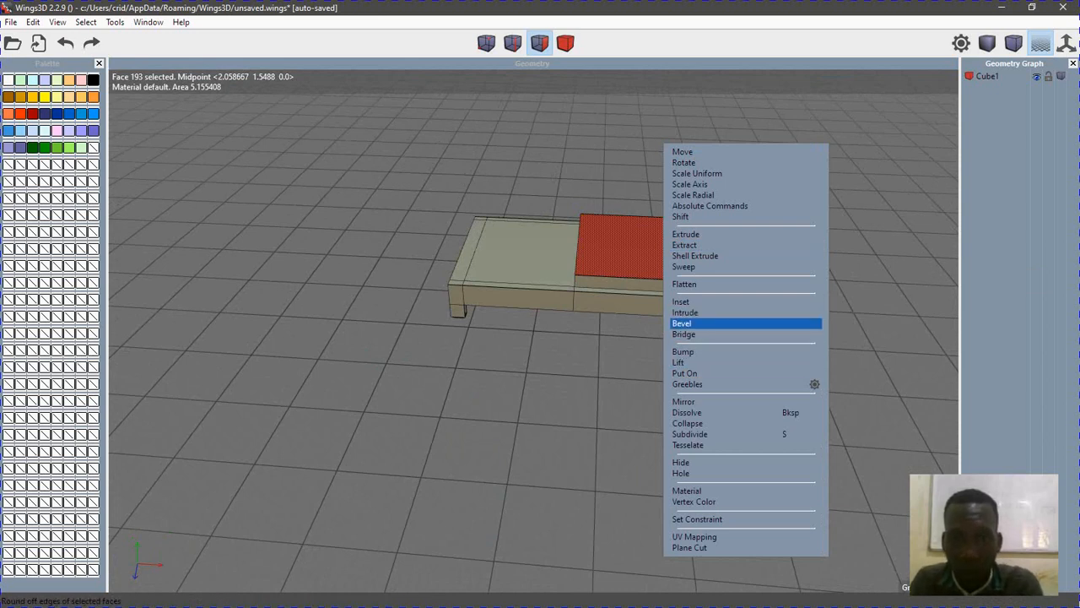
{"action": "left_click", "coordinate": [685, 323]}
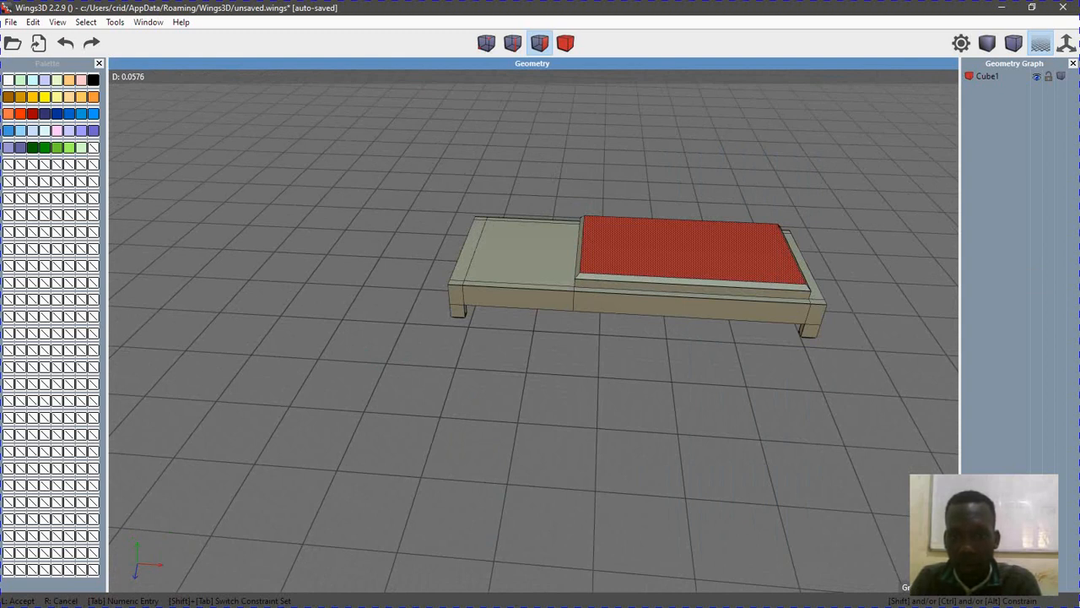
{"action": "left_click", "coordinate": [685, 323]}
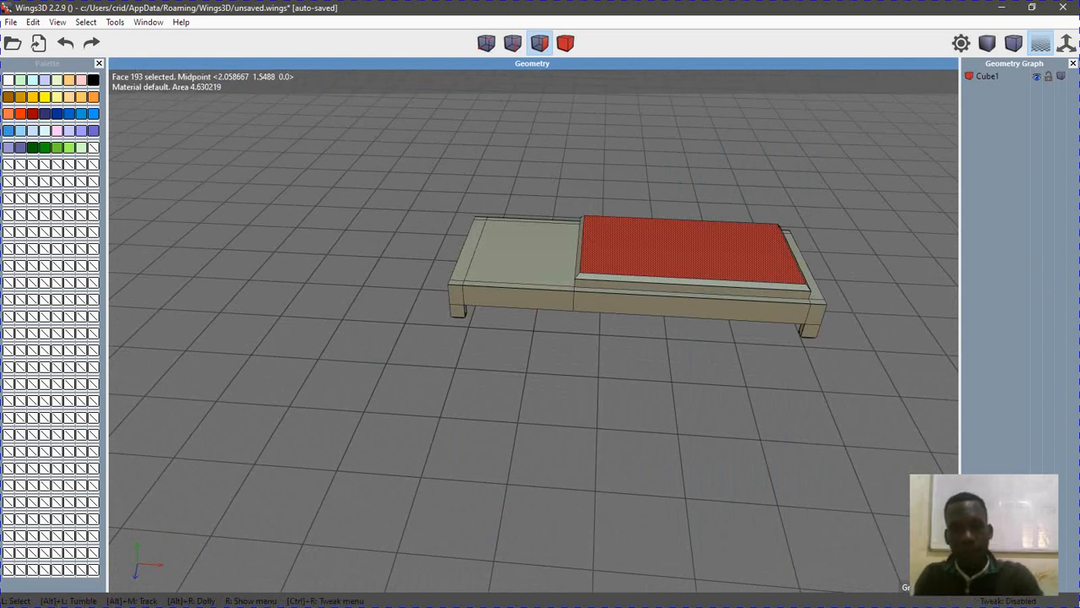
{"action": "key", "text": "space"}
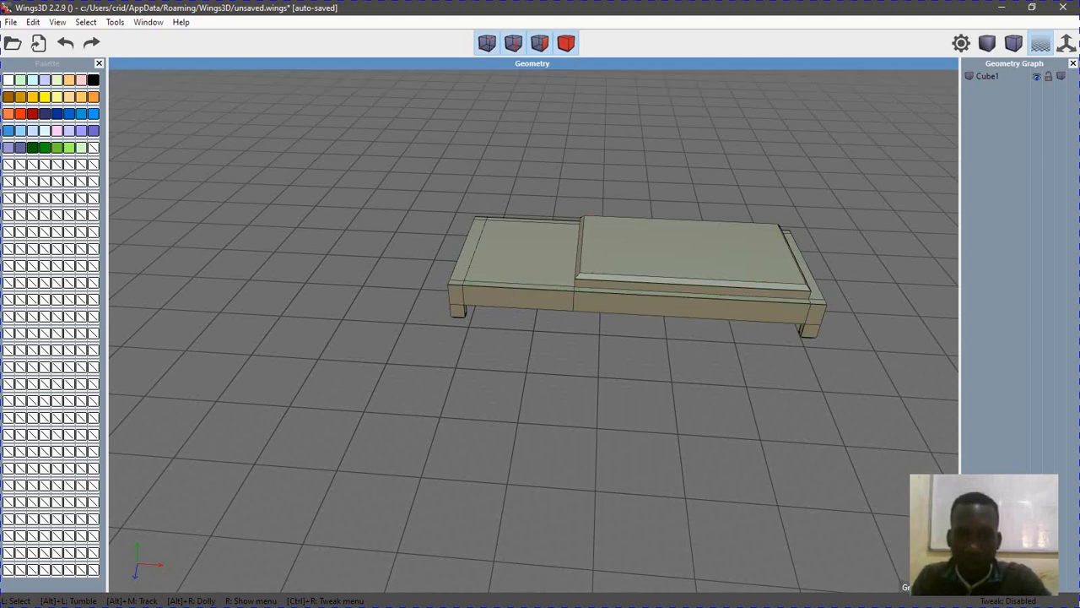
Select the narrow crosswise side face of the raised section facing the lower top area and try a free extrusion of it
{"action": "left_click_drag", "start_coordinate": [540, 337], "coordinate": [666, 338], "text": "alt"}
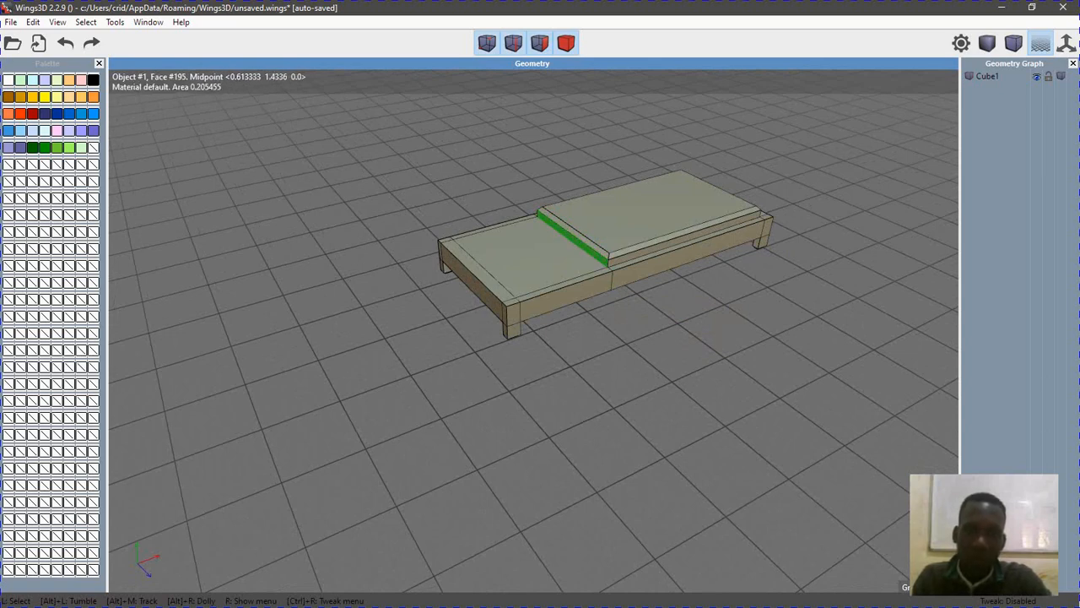
{"action": "left_click", "coordinate": [572, 238]}
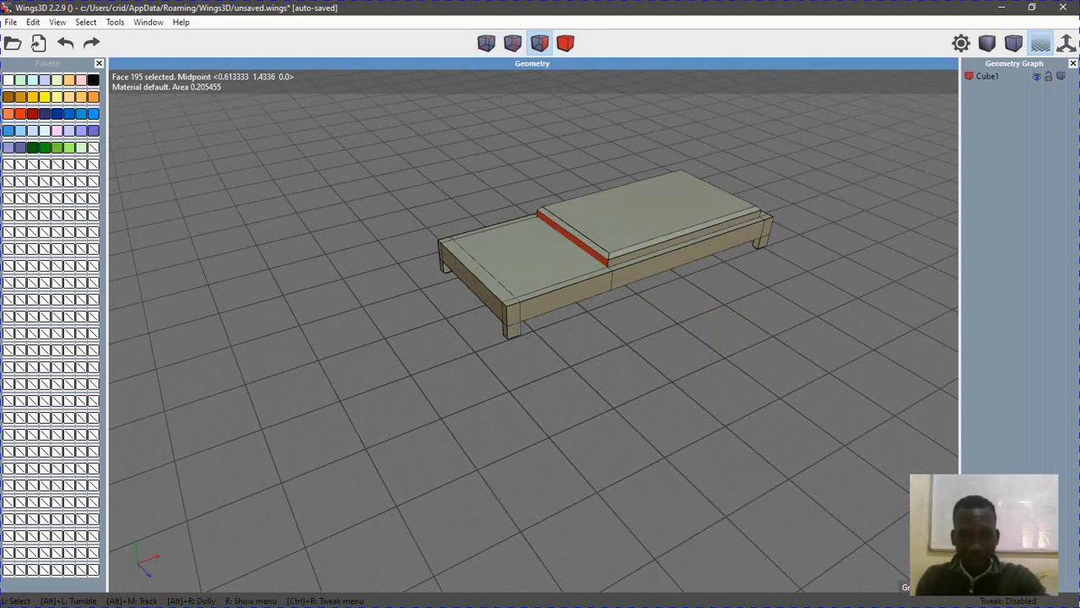
{"action": "left_click_drag", "start_coordinate": [572, 245], "coordinate": [455, 245], "text": "alt"}
{"action": "right_click", "coordinate": [632, 97]}
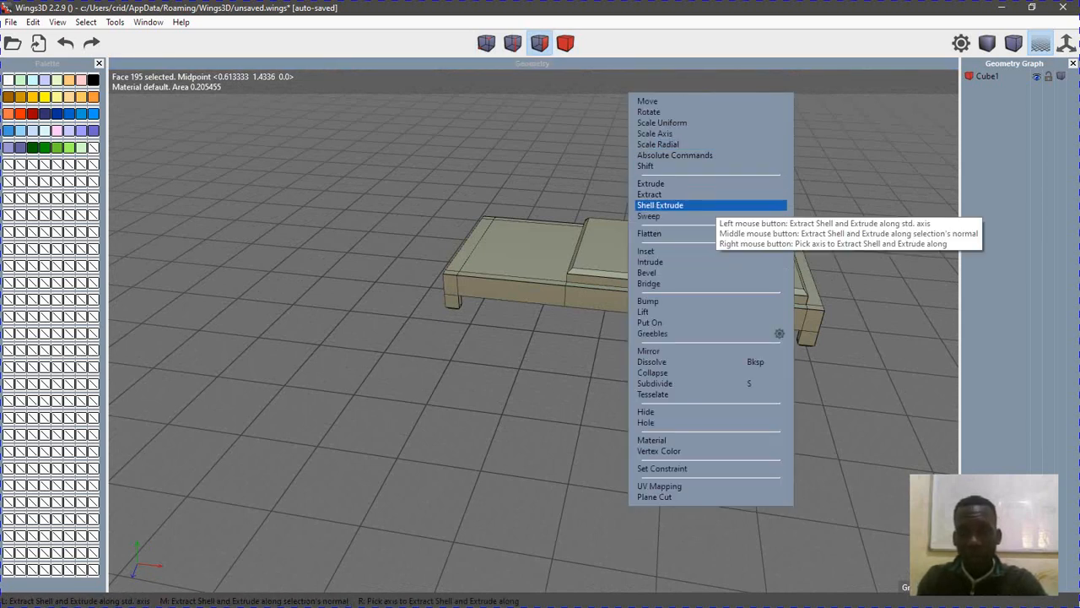
{"action": "left_click", "coordinate": [667, 183]}
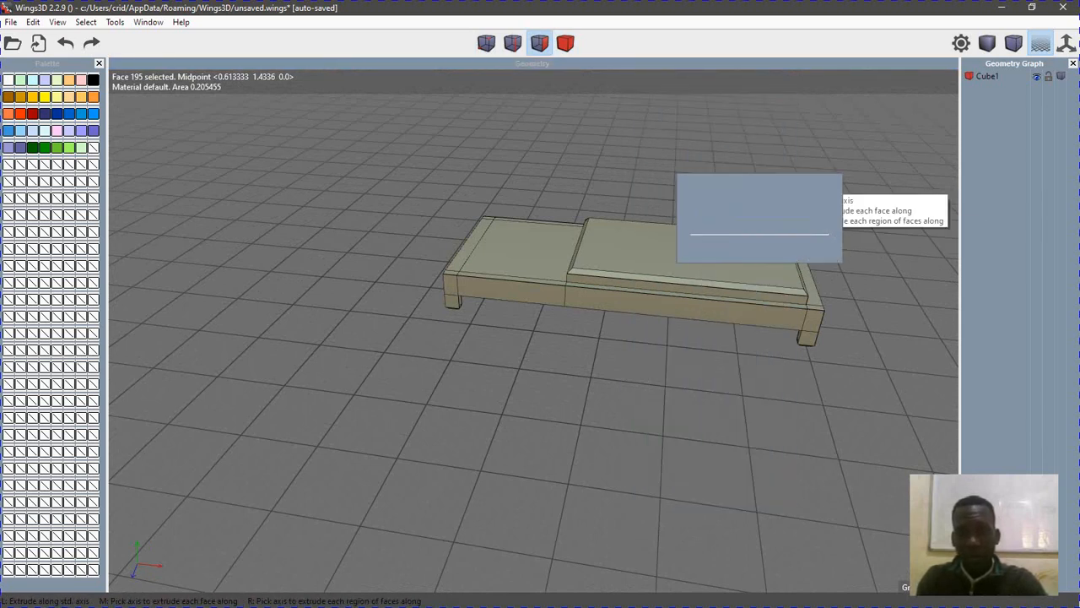
{"action": "left_click", "coordinate": [717, 194]}
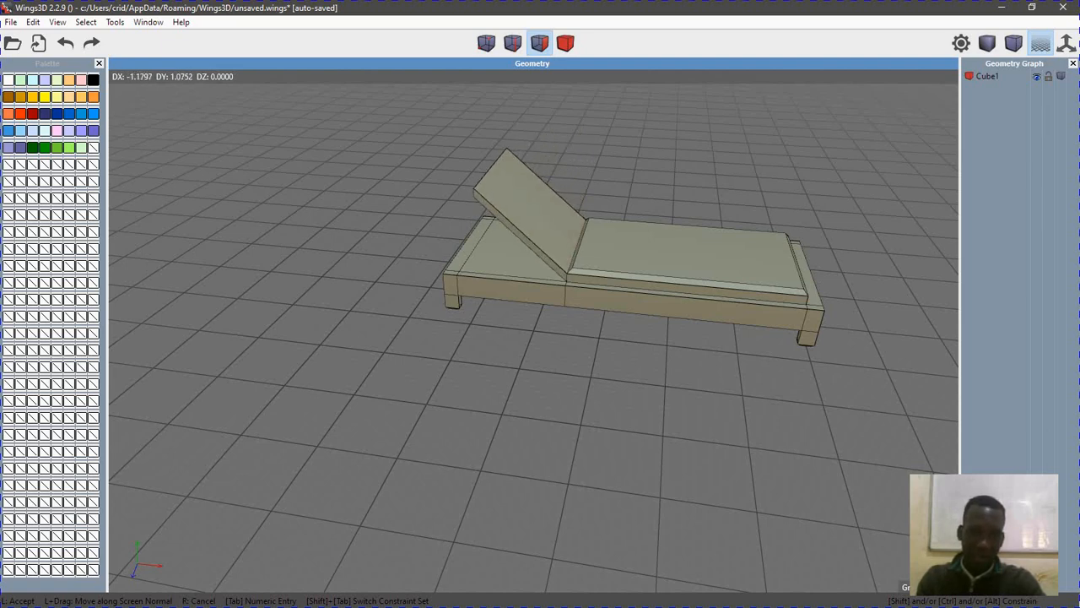
{"action": "middle_click", "coordinate": [531, 329]}
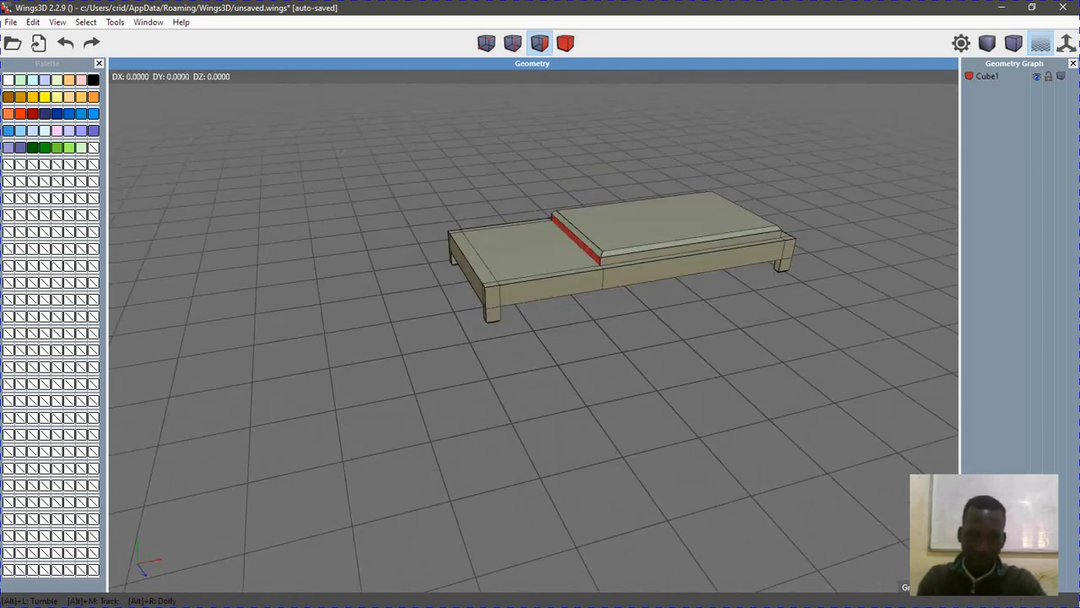
{"action": "left_click", "coordinate": [531, 329]}
{"action": "right_click", "coordinate": [590, 245]}
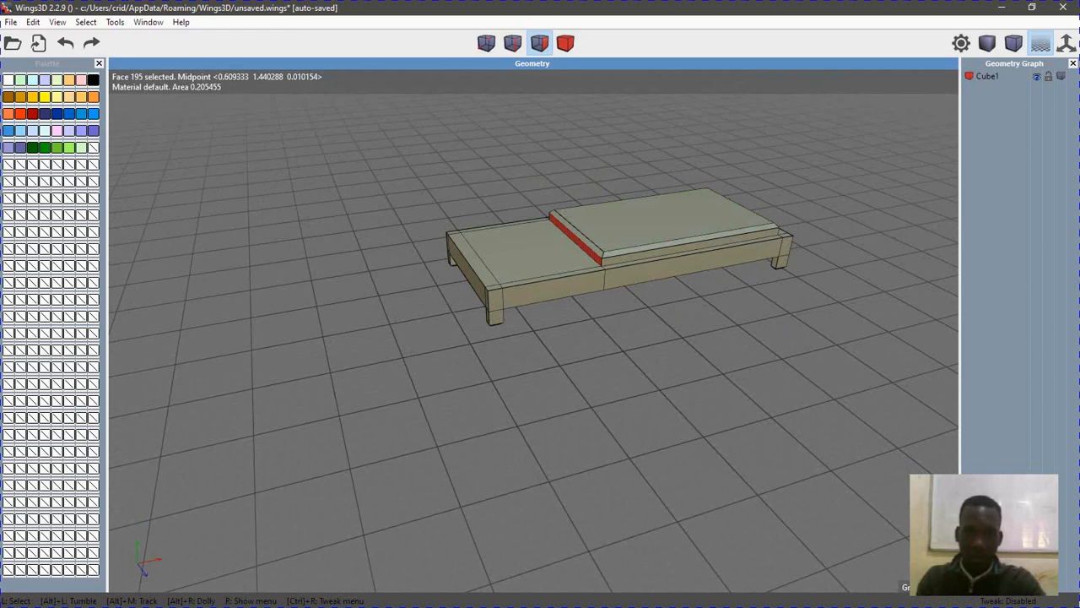
Extrude the narrow side face freely about 1.3 along negative X and 0.6 upward to form an inclined backrest
{"action": "right_click", "coordinate": [600, 163]}
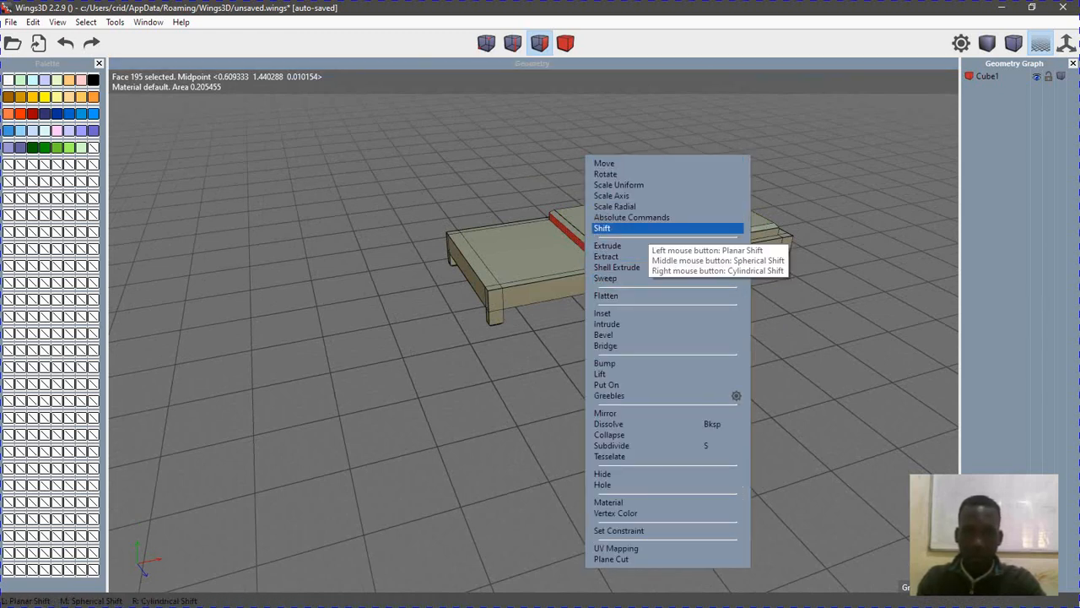
{"action": "left_click", "coordinate": [608, 245]}
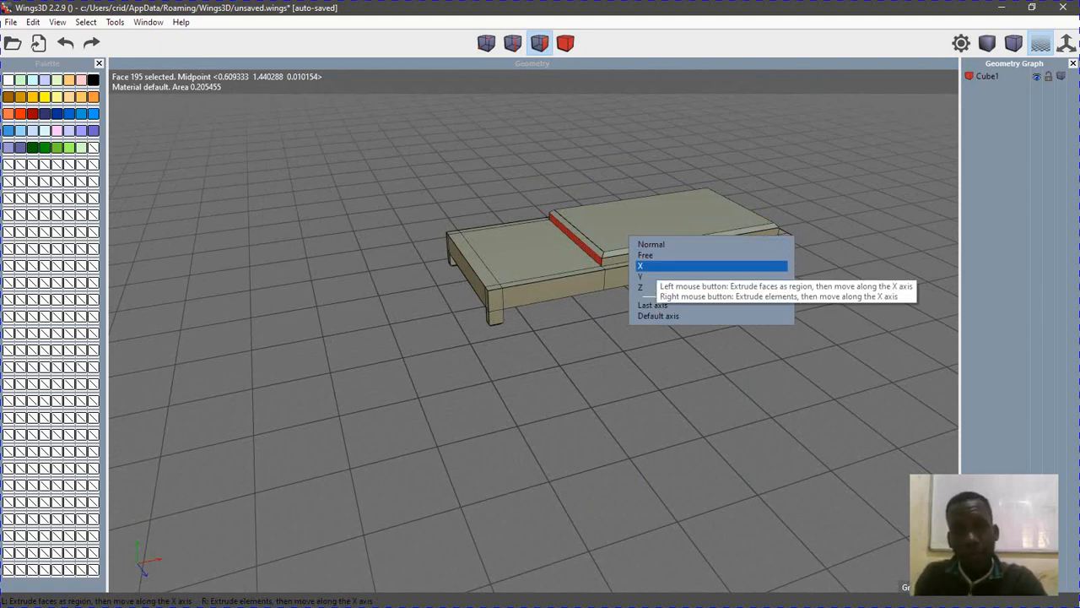
{"action": "left_click", "coordinate": [658, 255]}
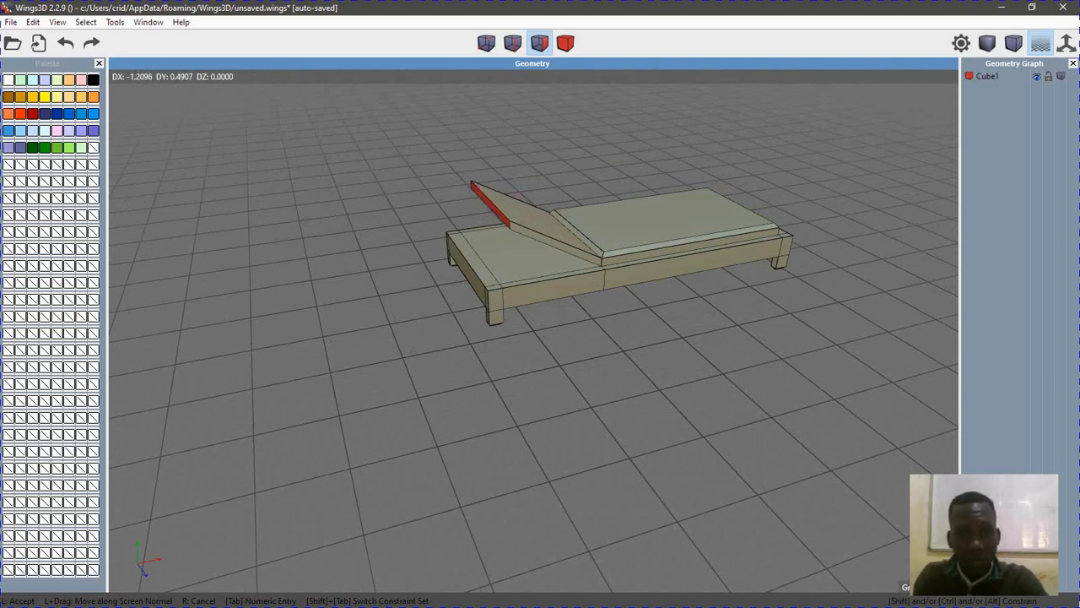
{"action": "left_click_drag", "start_coordinate": [534, 328], "coordinate": [505, 302], "text": "alt"}
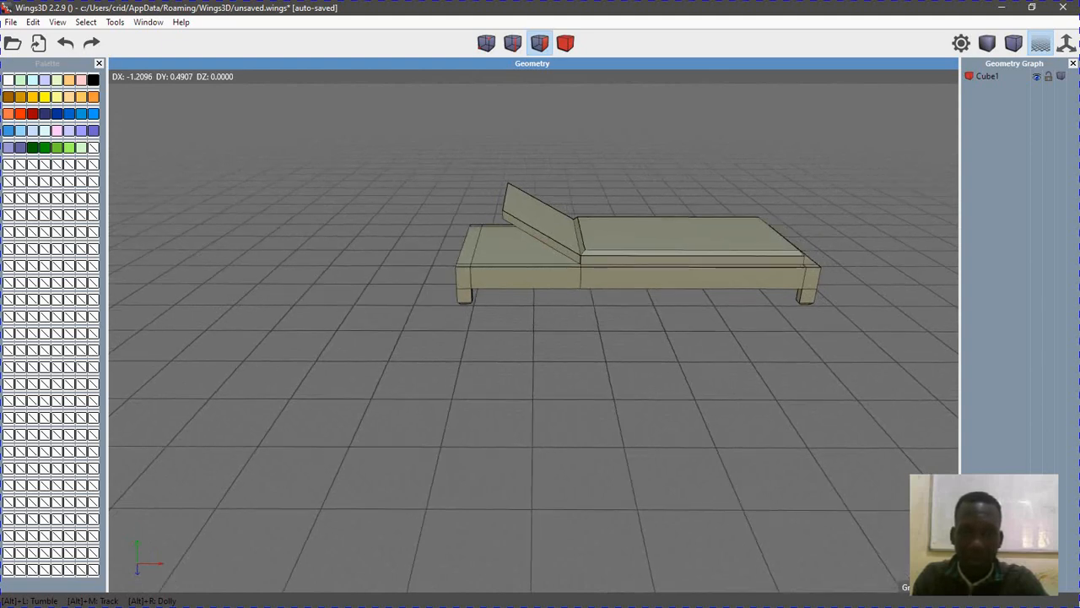
{"action": "left_click_drag", "start_coordinate": [504, 301], "coordinate": [678, 304], "text": "alt"}
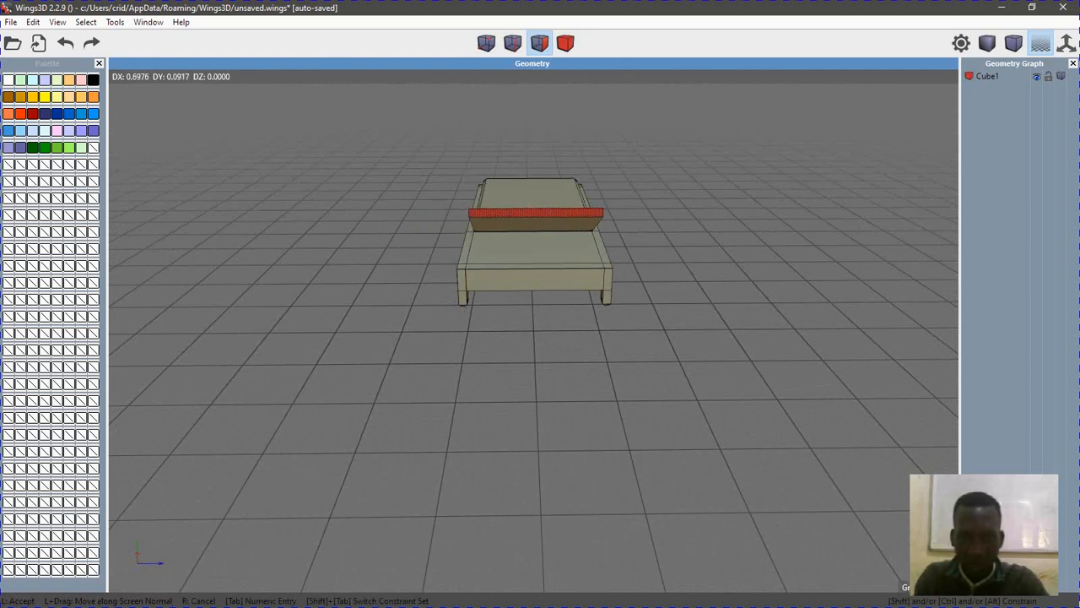
{"action": "left_click_drag", "start_coordinate": [591, 287], "coordinate": [759, 279], "text": "alt"}
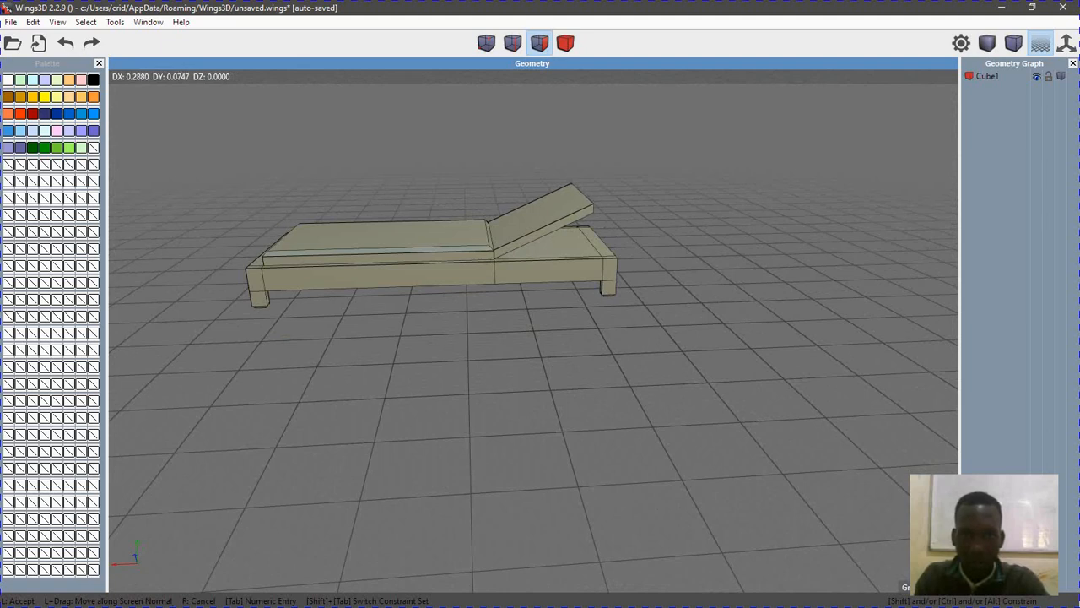
{"action": "left_click_drag", "start_coordinate": [760, 278], "coordinate": [611, 372], "text": "alt"}
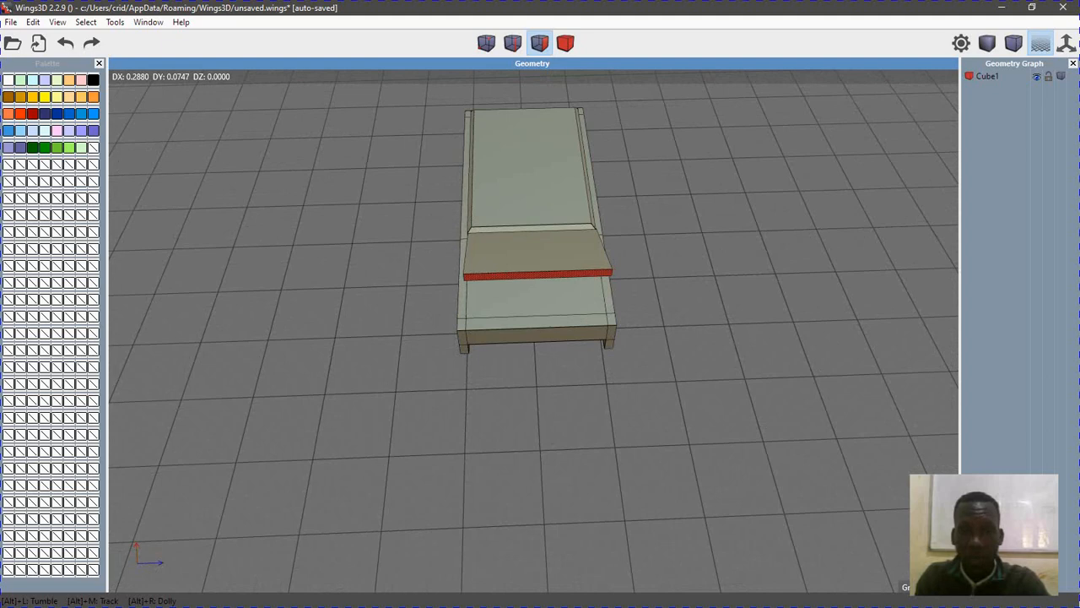
{"action": "left_click", "coordinate": [610, 371]}
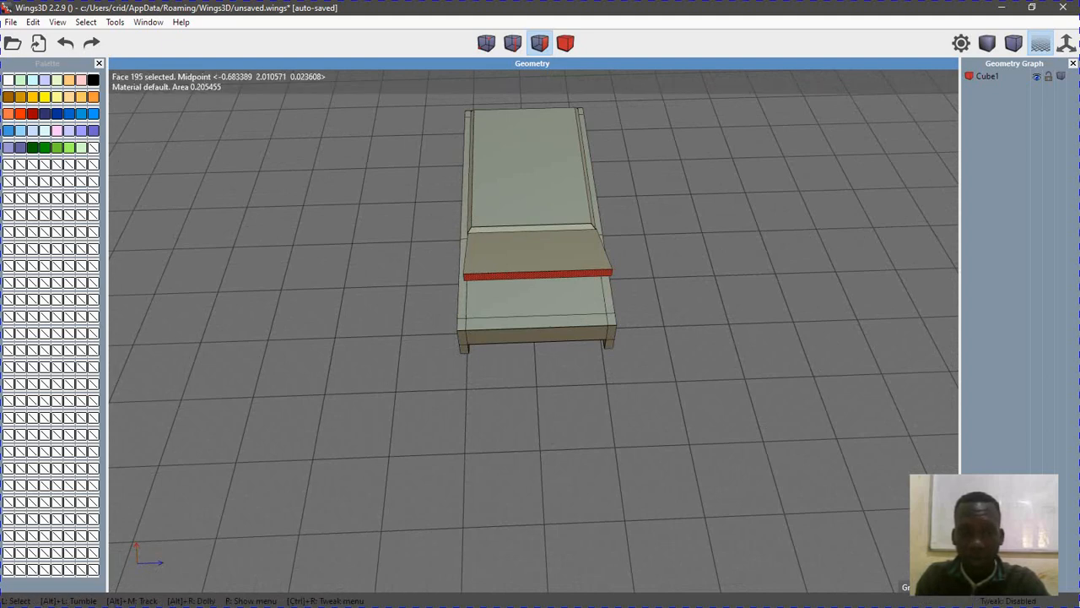
Restore the selection of the backrest's free end face and bevel that face slightly
{"action": "left_click_drag", "start_coordinate": [611, 372], "coordinate": [443, 381], "text": "alt"}
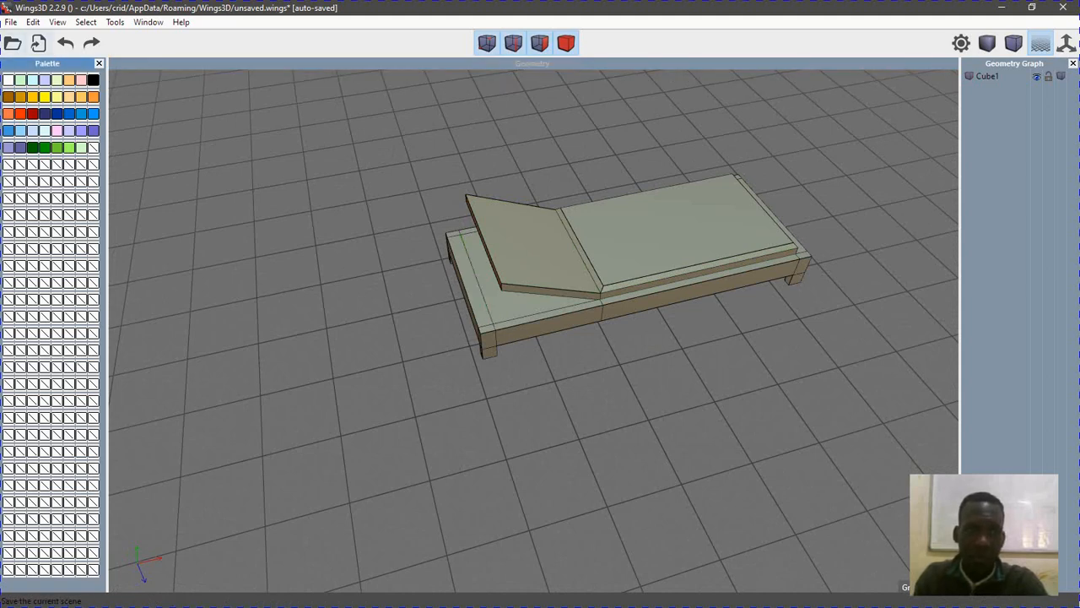
{"action": "left_click", "coordinate": [65, 43]}
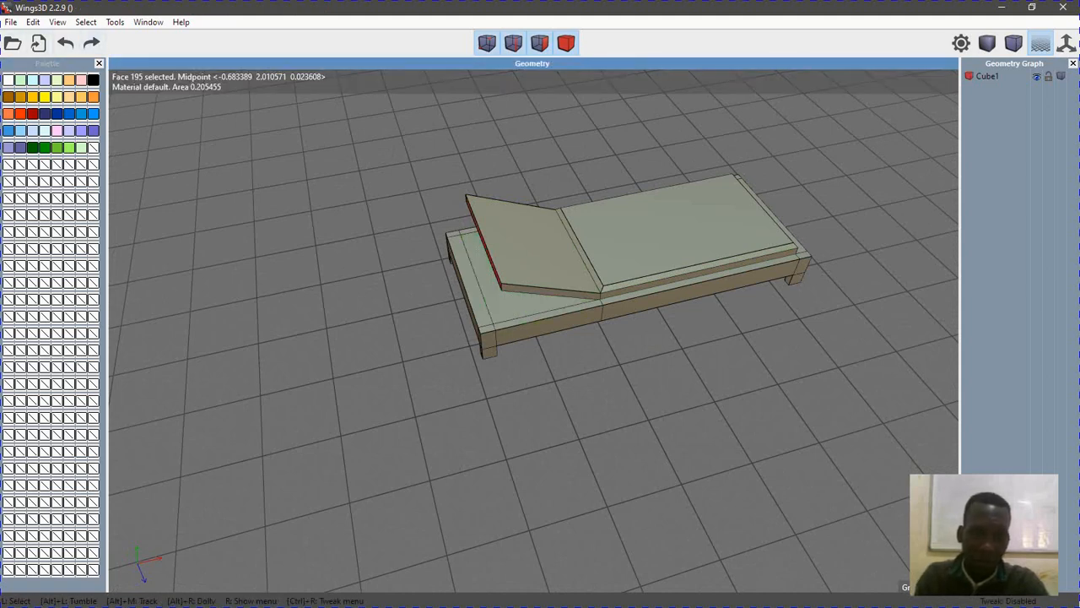
{"action": "left_click_drag", "start_coordinate": [506, 262], "coordinate": [548, 232], "text": "alt"}
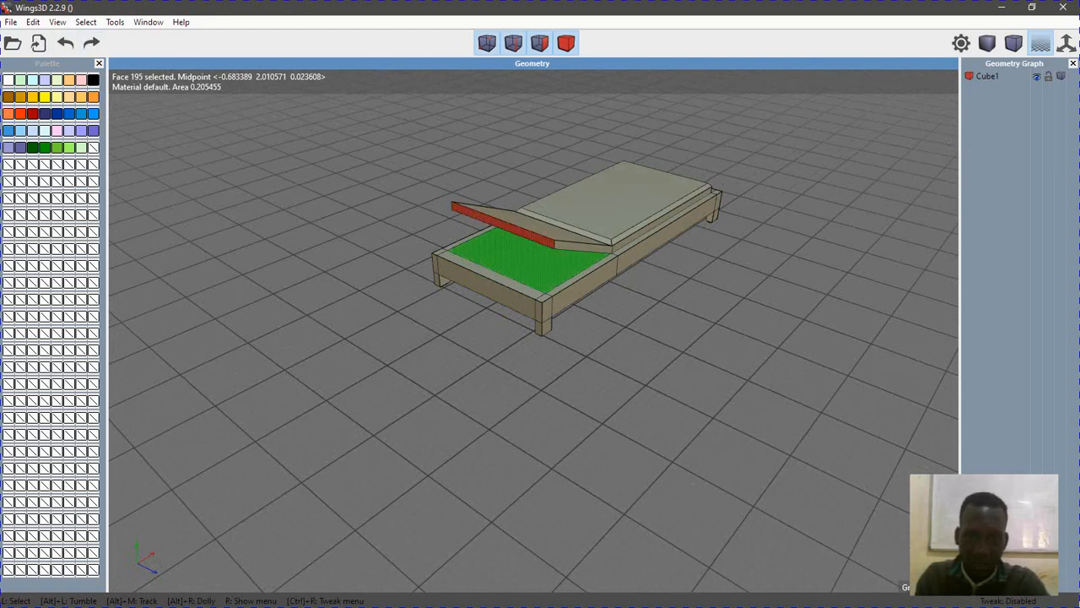
{"action": "right_click", "coordinate": [679, 196]}
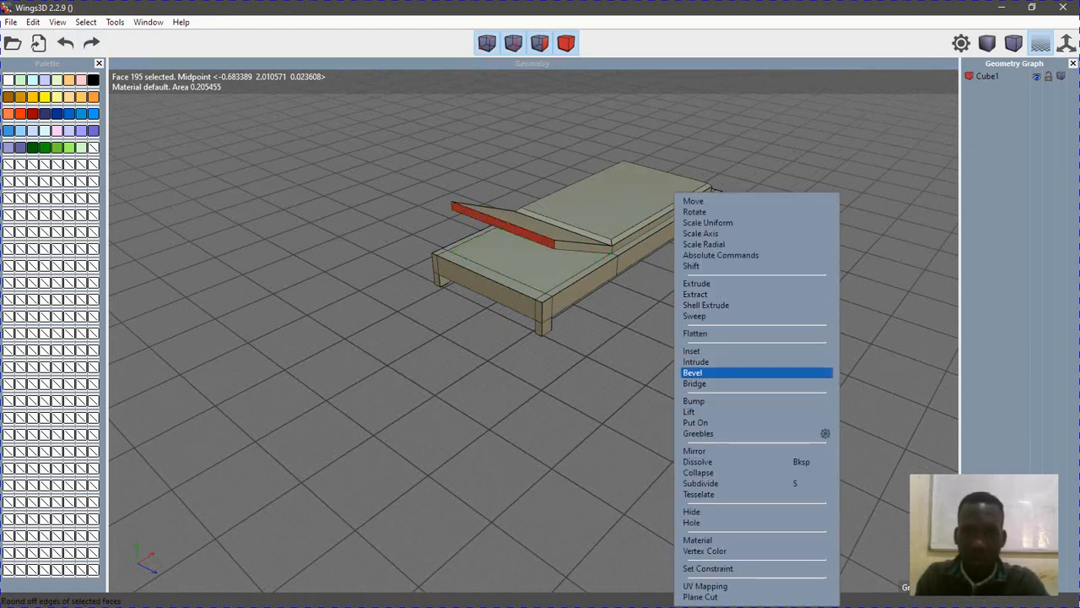
{"action": "left_click", "coordinate": [694, 372]}
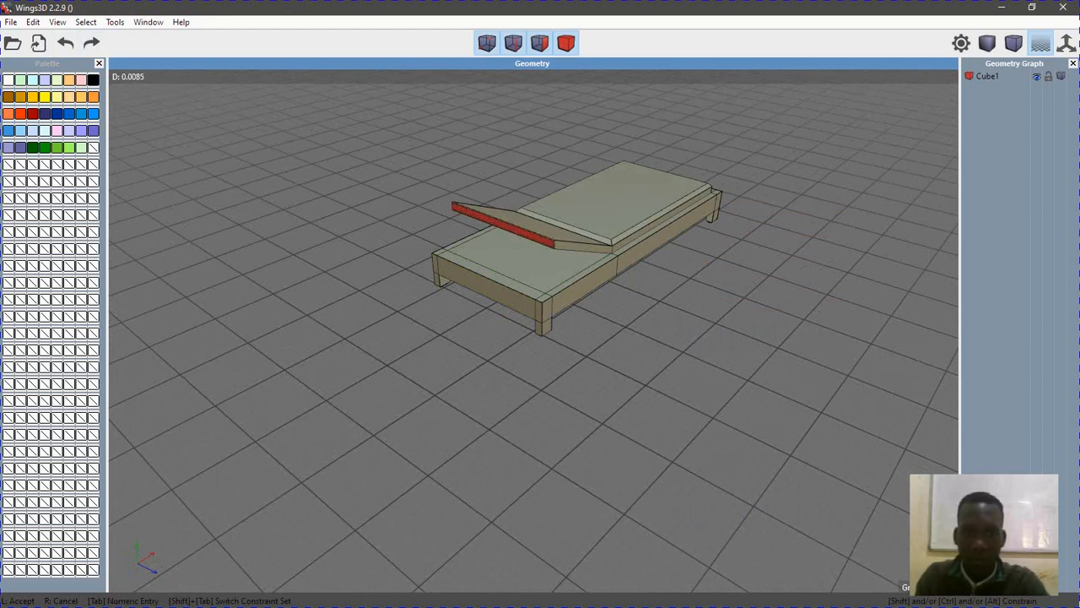
{"action": "left_click", "coordinate": [694, 372]}
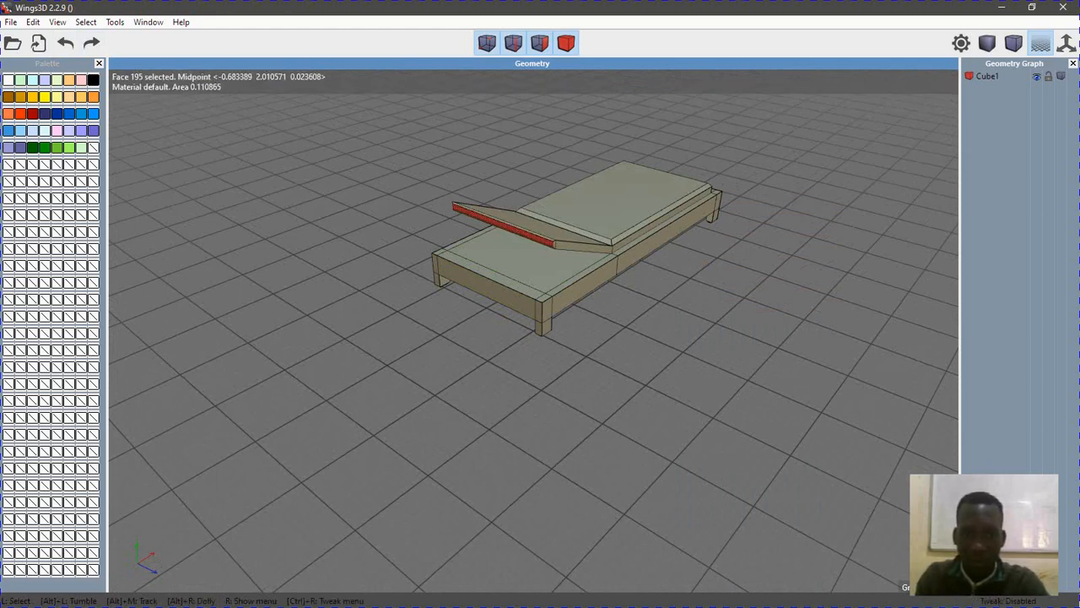
Add the backrest's sloping upper face to the selection and extrude both selected faces freely to thicken the backrest slightly
{"action": "left_click_drag", "start_coordinate": [694, 372], "coordinate": [586, 405], "text": "alt"}
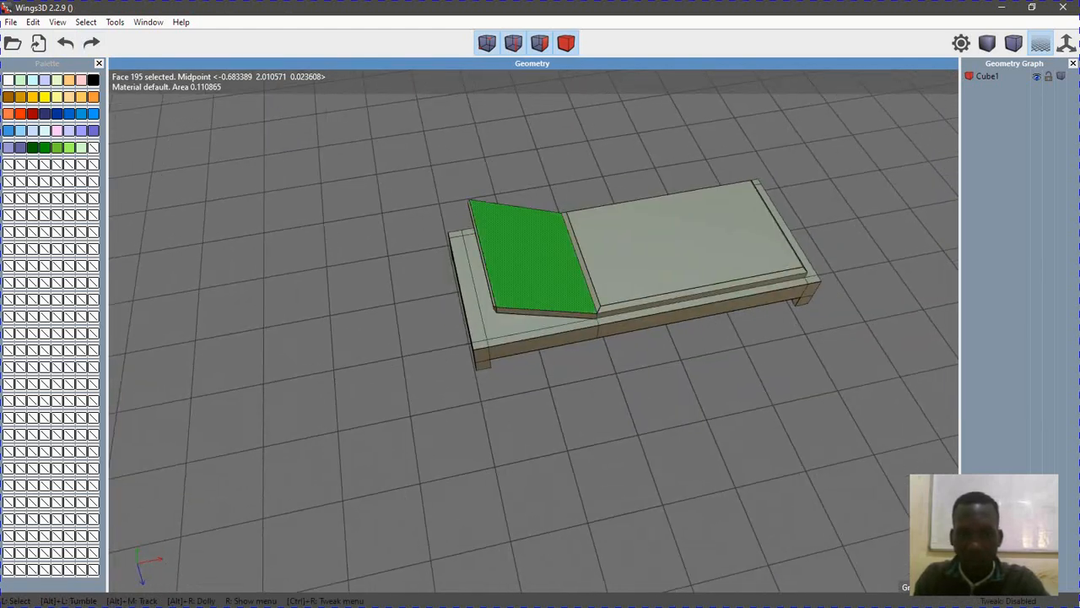
{"action": "left_click", "coordinate": [531, 258]}
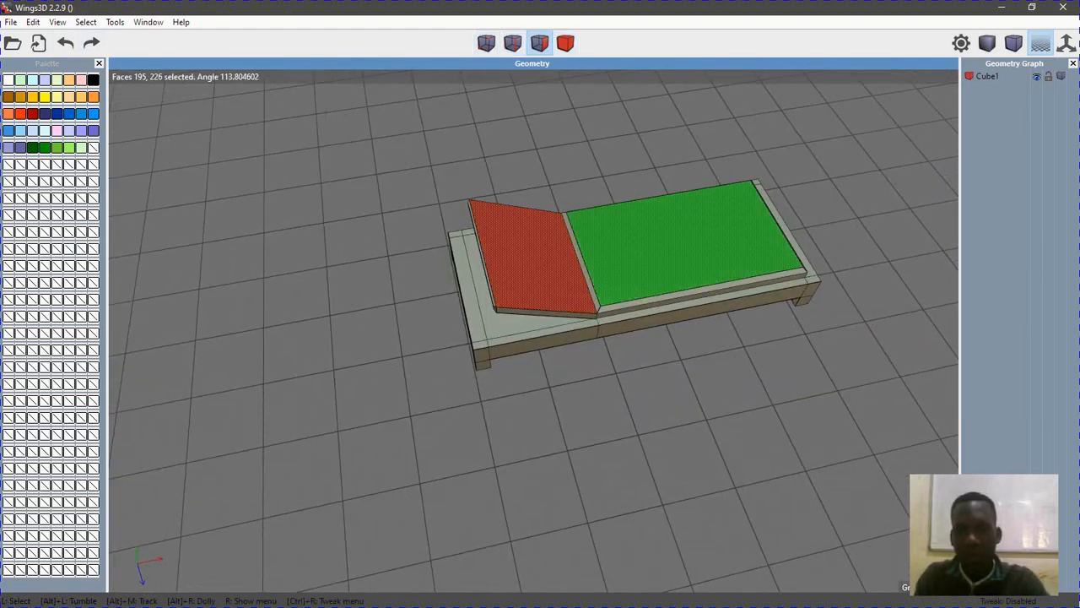
{"action": "right_click", "coordinate": [817, 278]}
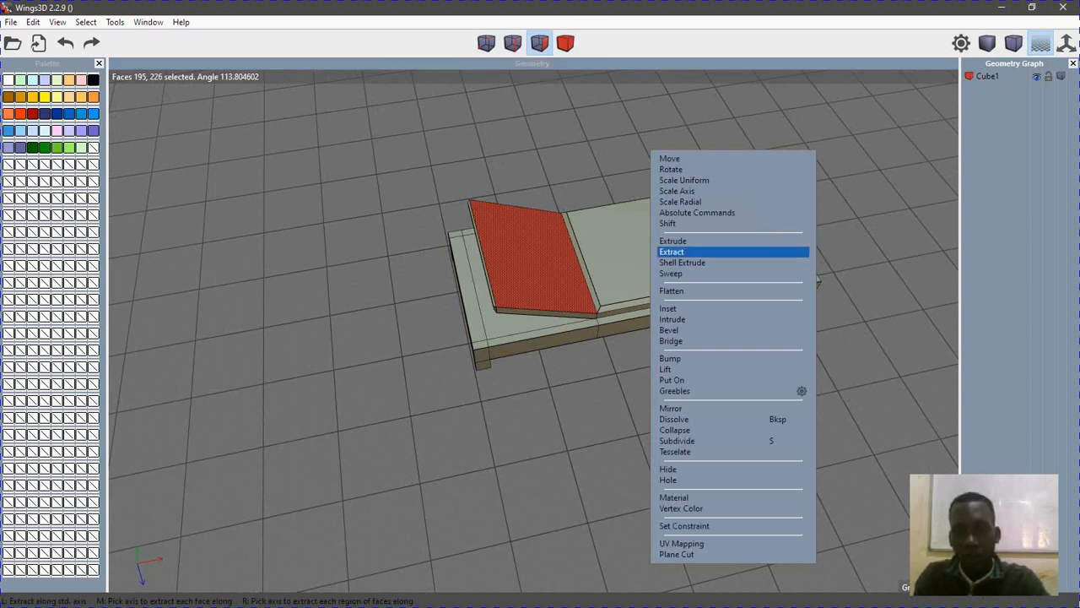
{"action": "left_click", "coordinate": [700, 241]}
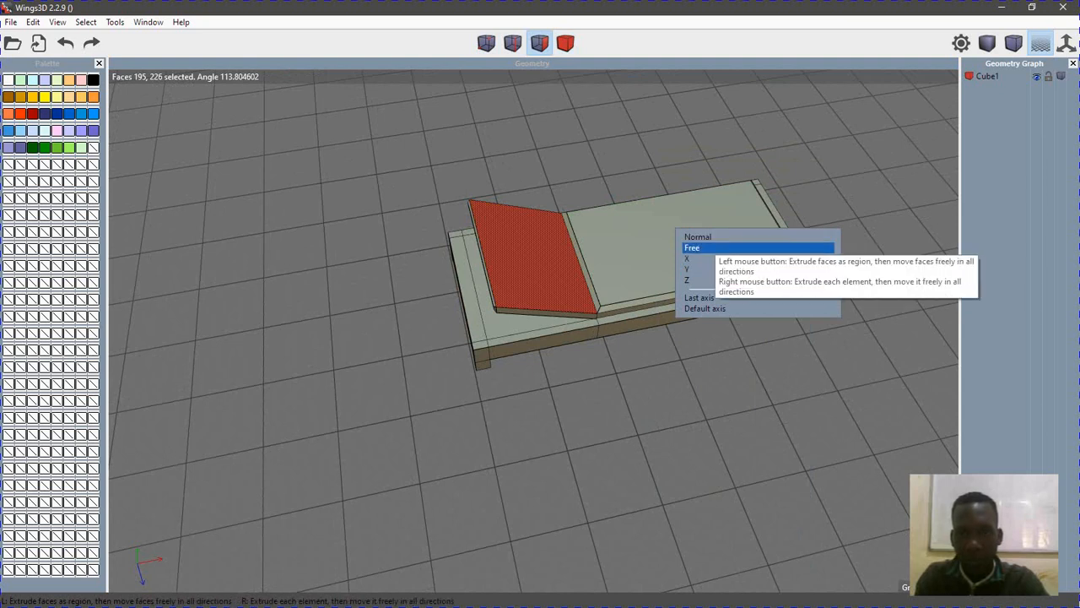
{"action": "left_click", "coordinate": [709, 248]}
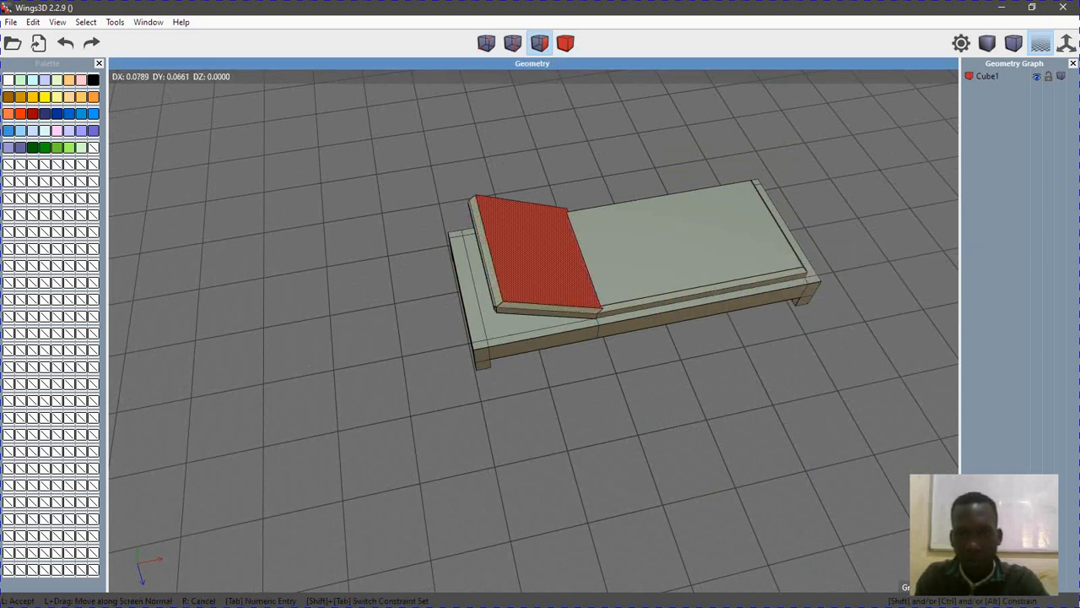
{"action": "left_click_drag", "start_coordinate": [709, 248], "coordinate": [685, 192], "text": "alt"}
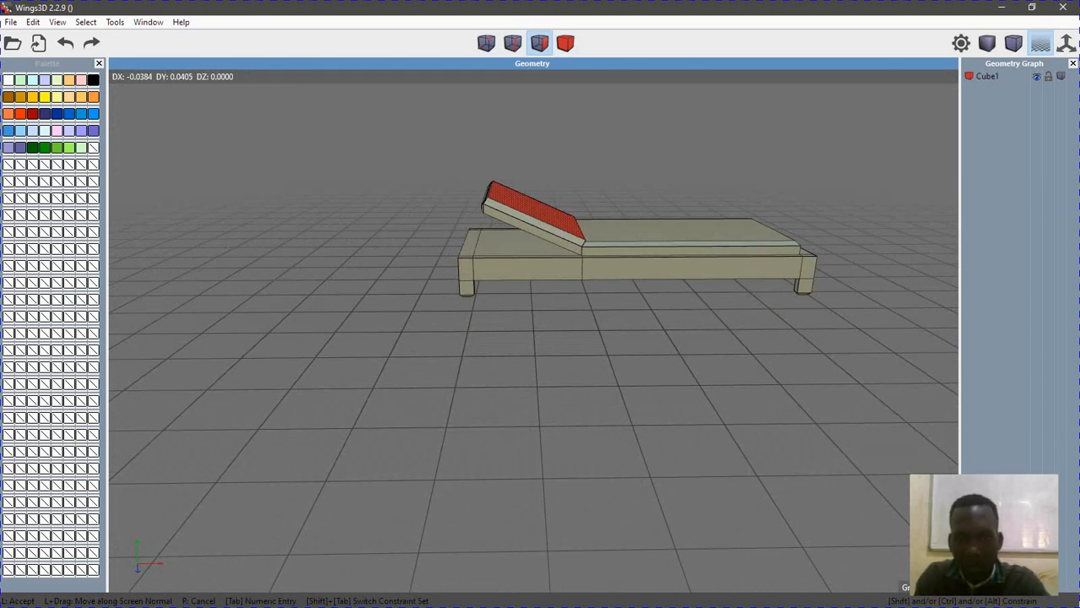
{"action": "left_click", "coordinate": [685, 250]}
Bevel the backrest's selected upper and end faces by about 0.032 and clear the selection
{"action": "right_click", "coordinate": [685, 241]}
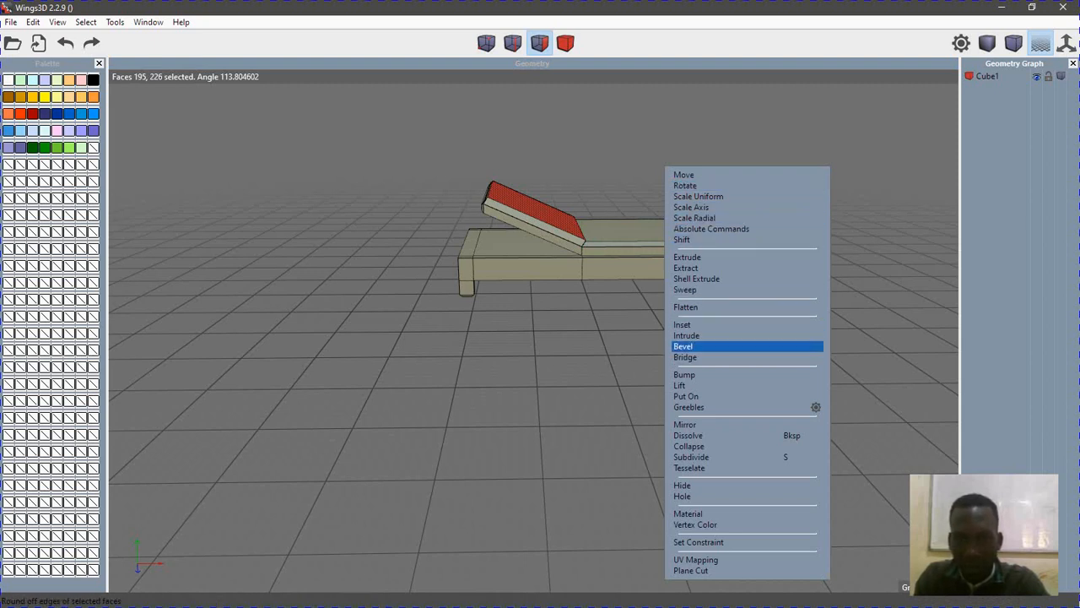
{"action": "left_click", "coordinate": [701, 346]}
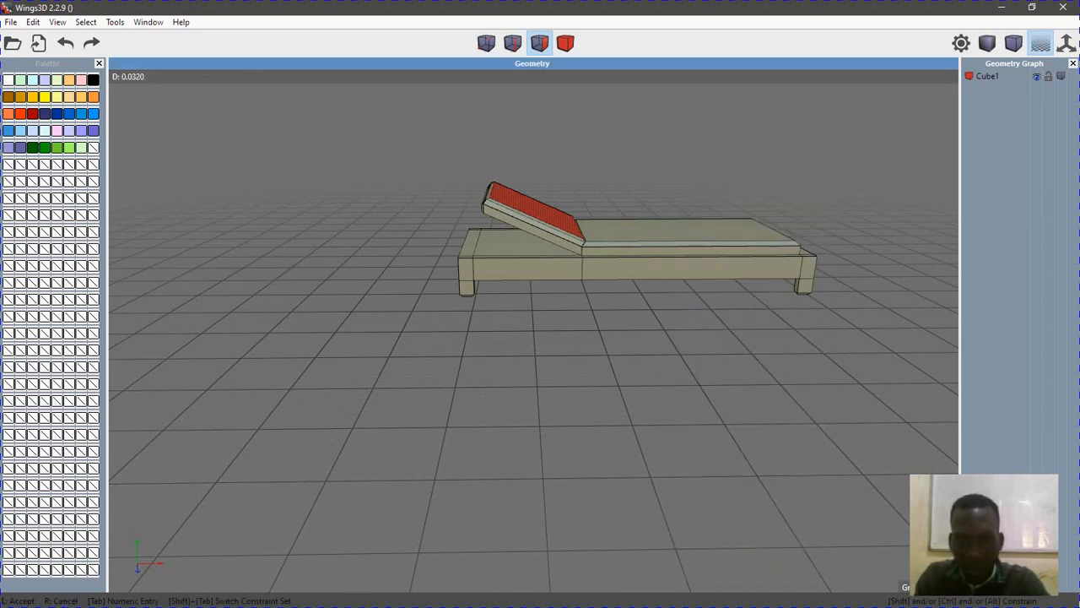
{"action": "left_click_drag", "start_coordinate": [700, 346], "coordinate": [621, 375], "text": "alt"}
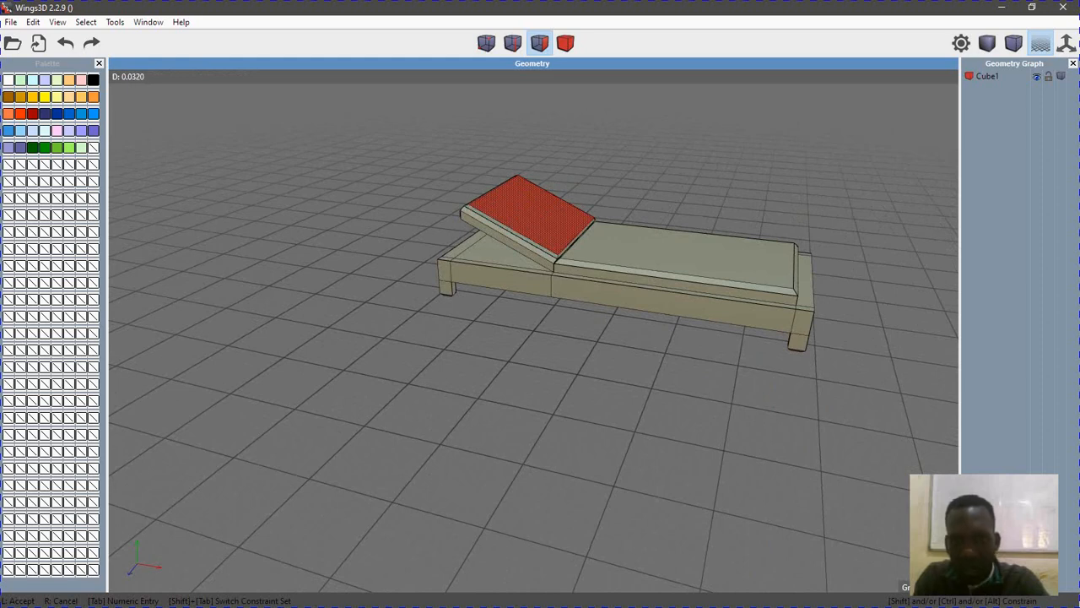
{"action": "left_click", "coordinate": [534, 219]}
{"action": "key", "text": "space"}
Cut a lengthwise edge loop through the middle of the whole model by selecting the ring of crosswise edges and connecting them
{"action": "left_click_drag", "start_coordinate": [533, 329], "coordinate": [439, 367], "text": "alt"}
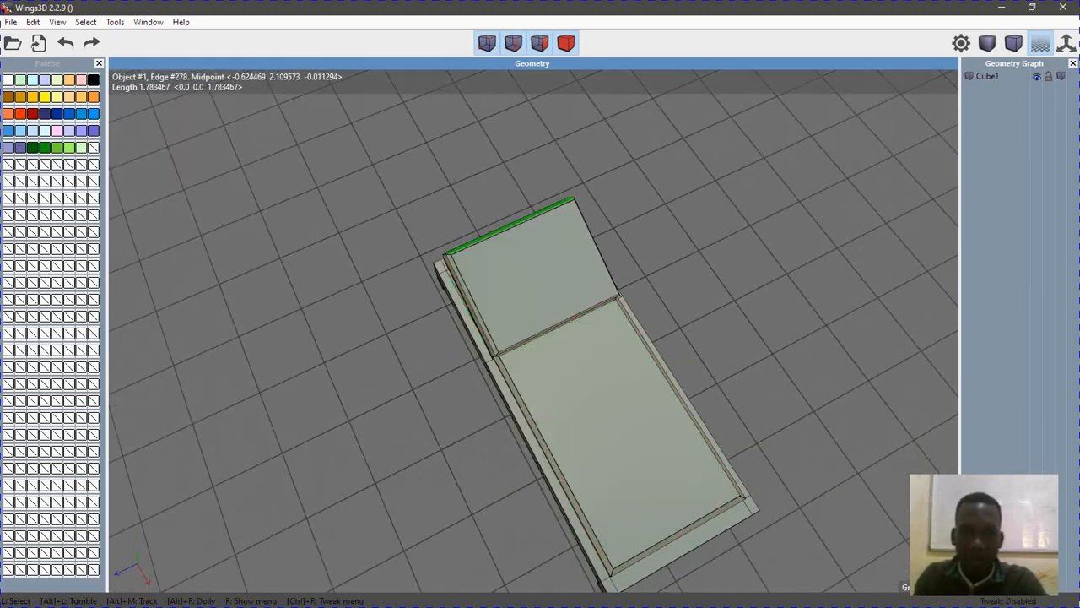
{"action": "left_click", "coordinate": [511, 227]}
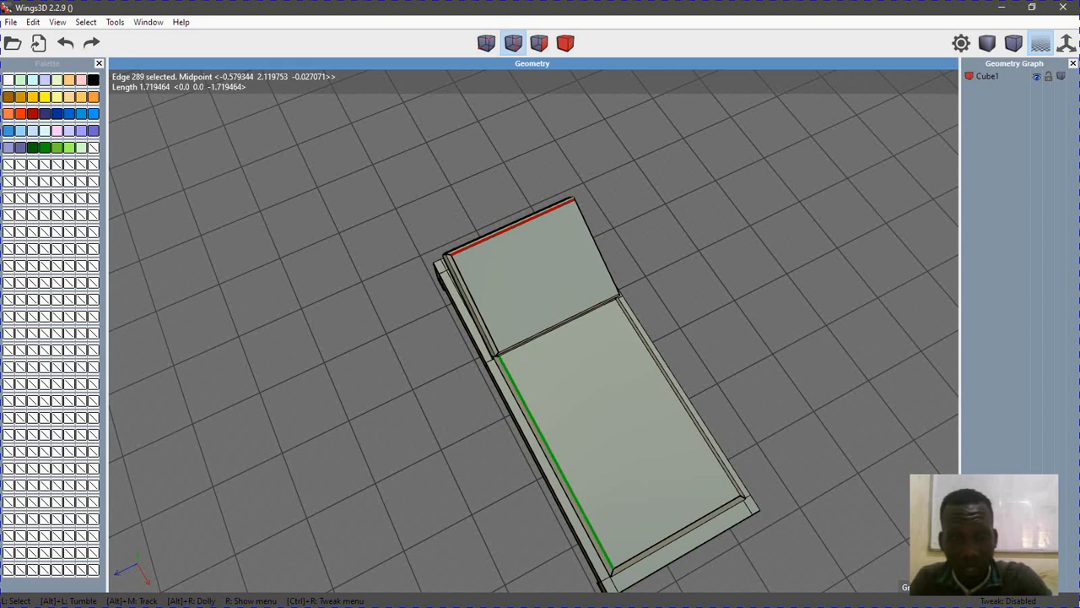
{"action": "key", "text": "g"}
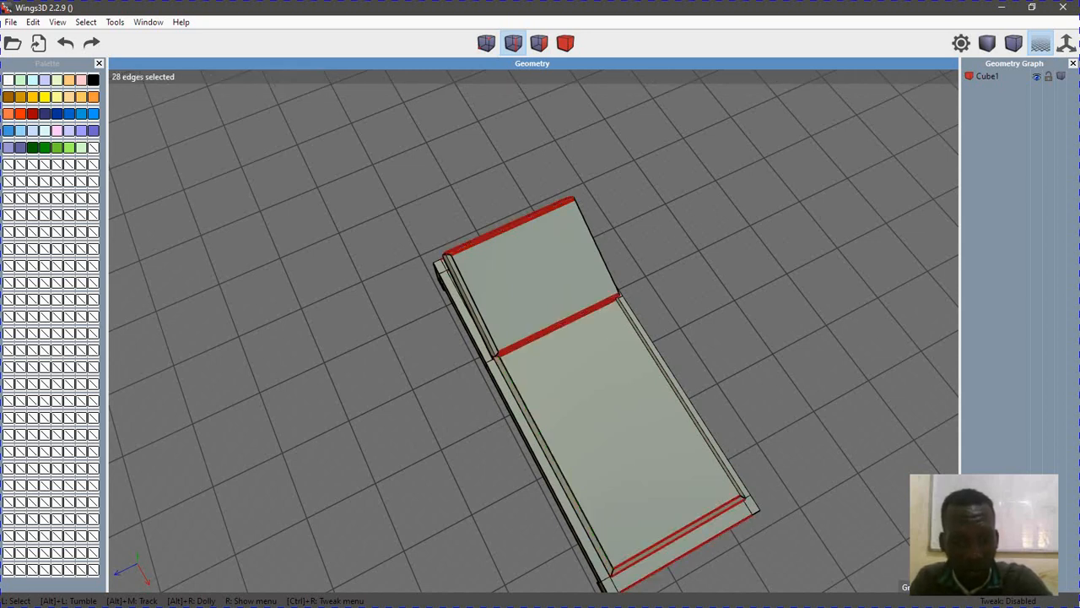
{"action": "key", "text": "c"}
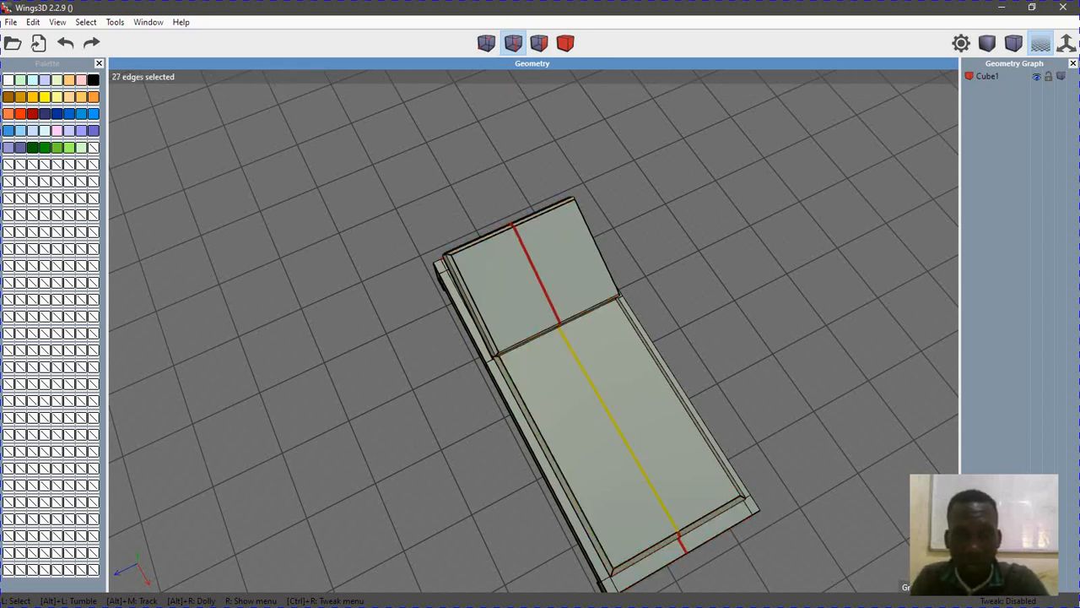
Bevel the model's lengthwise centre edge loop by about 0.068 into a narrow strip and clear the selection
{"action": "right_click", "coordinate": [666, 177]}
{"action": "right_click", "coordinate": [671, 195]}
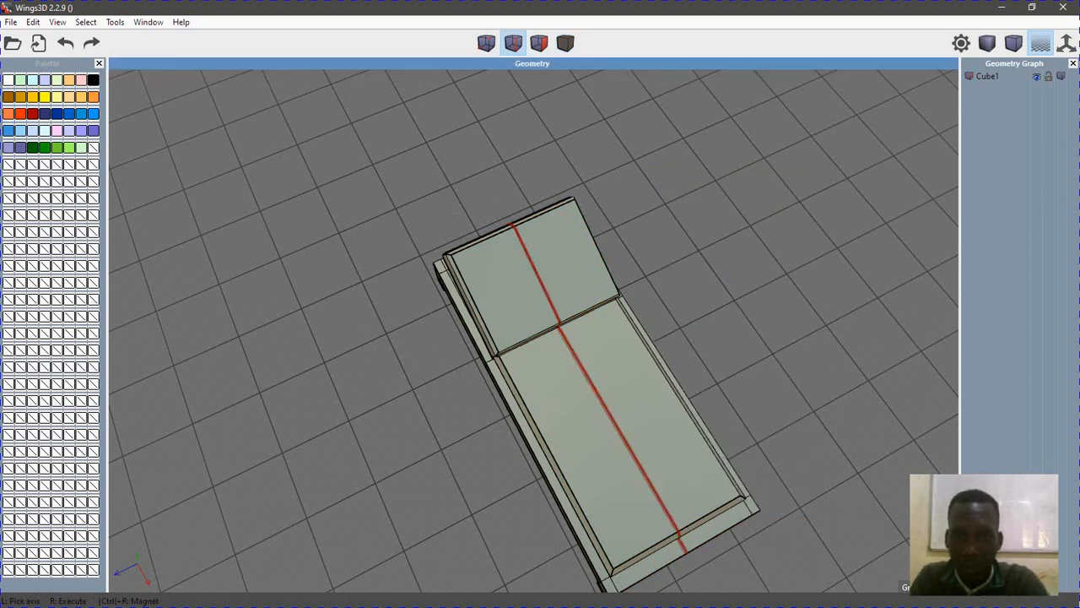
{"action": "right_click", "coordinate": [680, 205]}
{"action": "left_click", "coordinate": [696, 206]}
{"action": "right_click", "coordinate": [704, 165]}
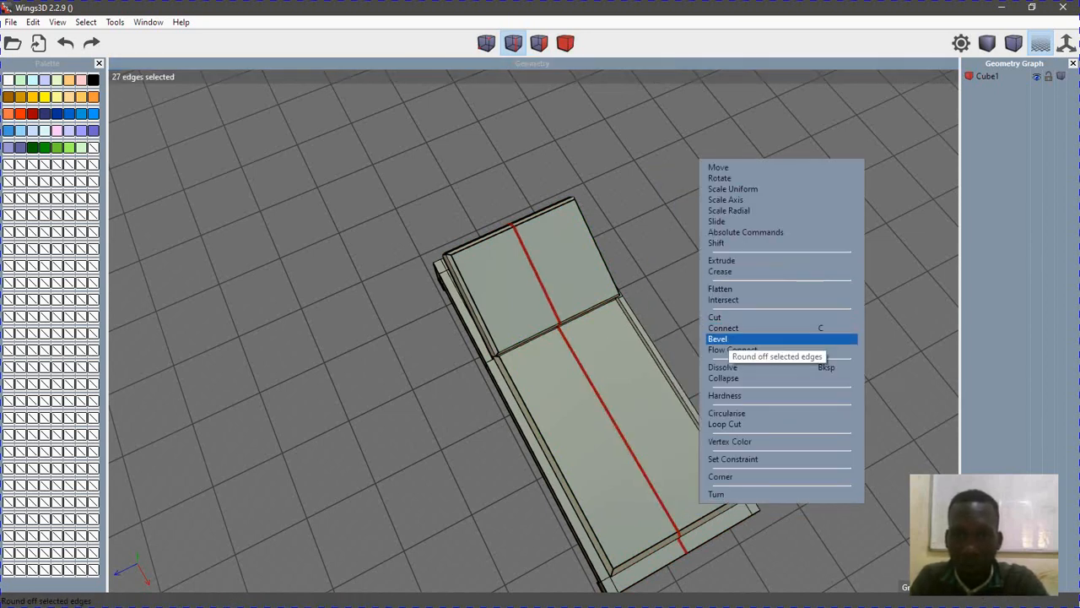
{"action": "left_click", "coordinate": [722, 338]}
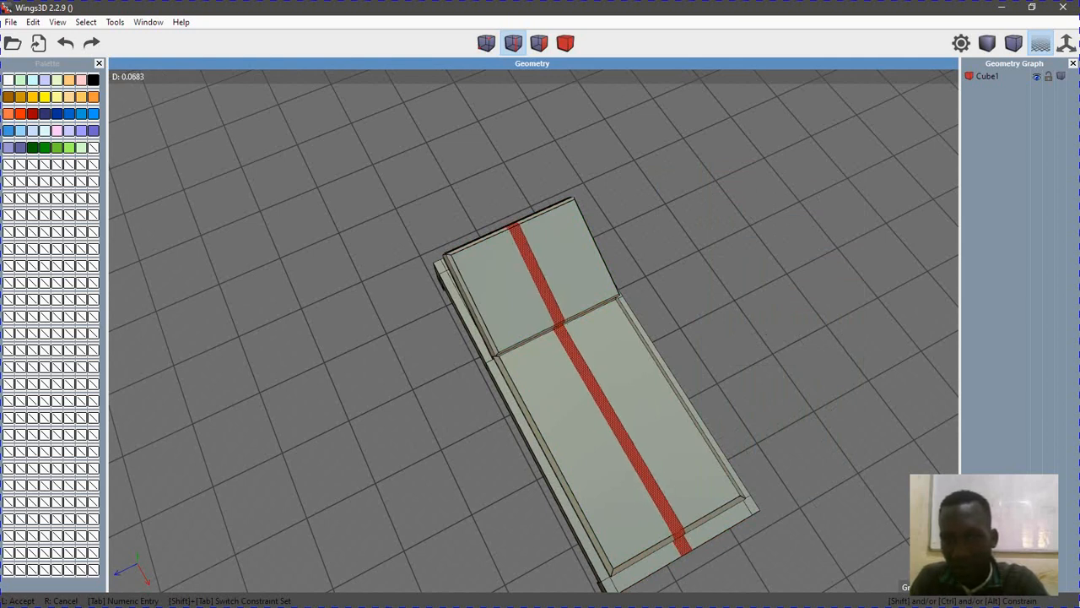
{"action": "left_click", "coordinate": [721, 338]}
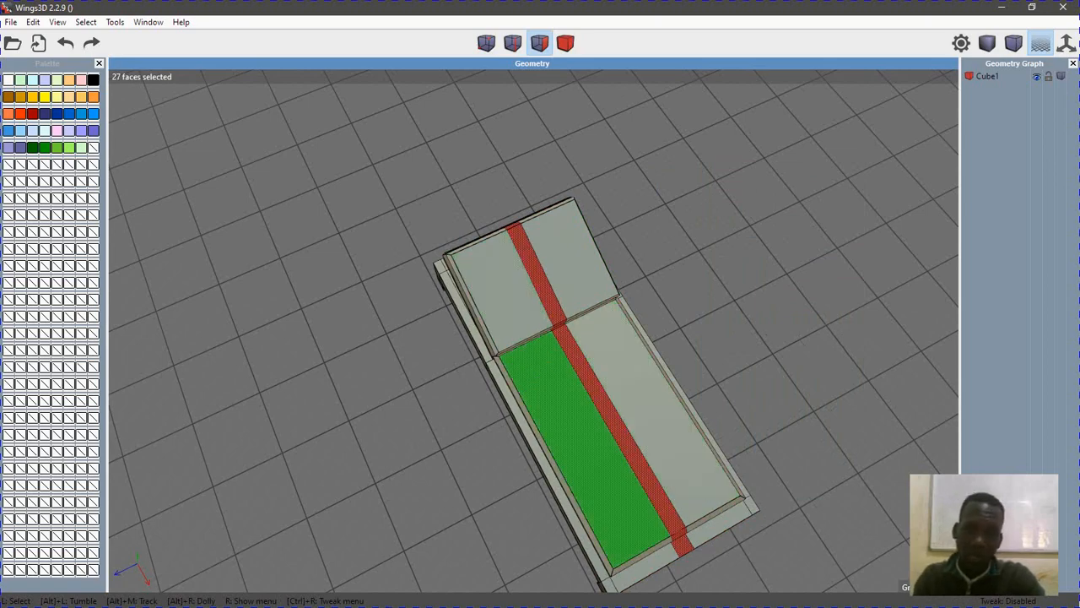
{"action": "left_click_drag", "start_coordinate": [582, 447], "coordinate": [862, 321], "text": "alt"}
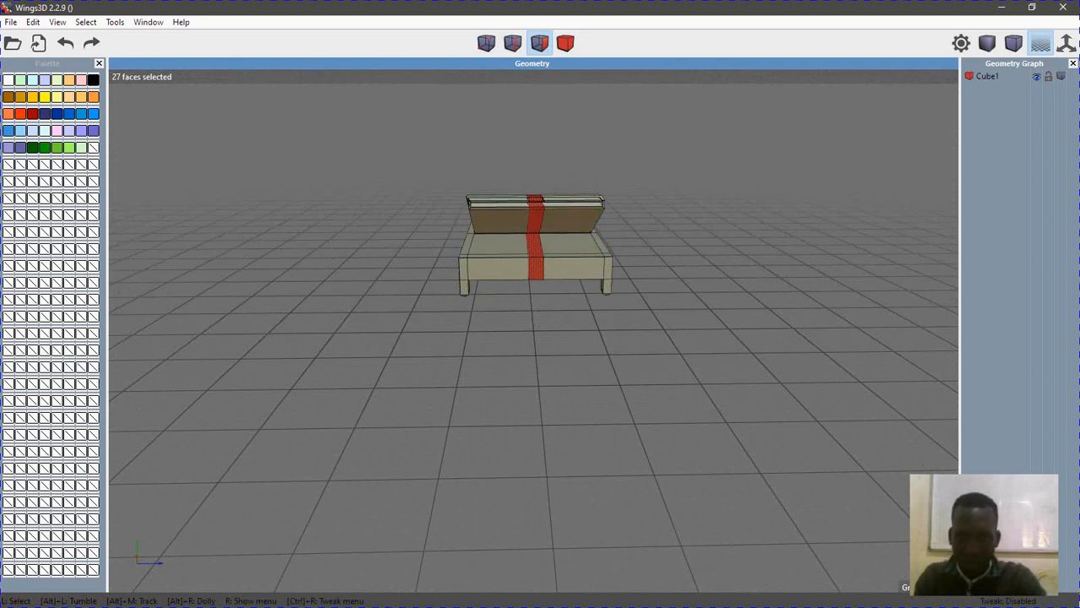
{"action": "left_click_drag", "start_coordinate": [590, 337], "coordinate": [397, 388], "text": "alt"}
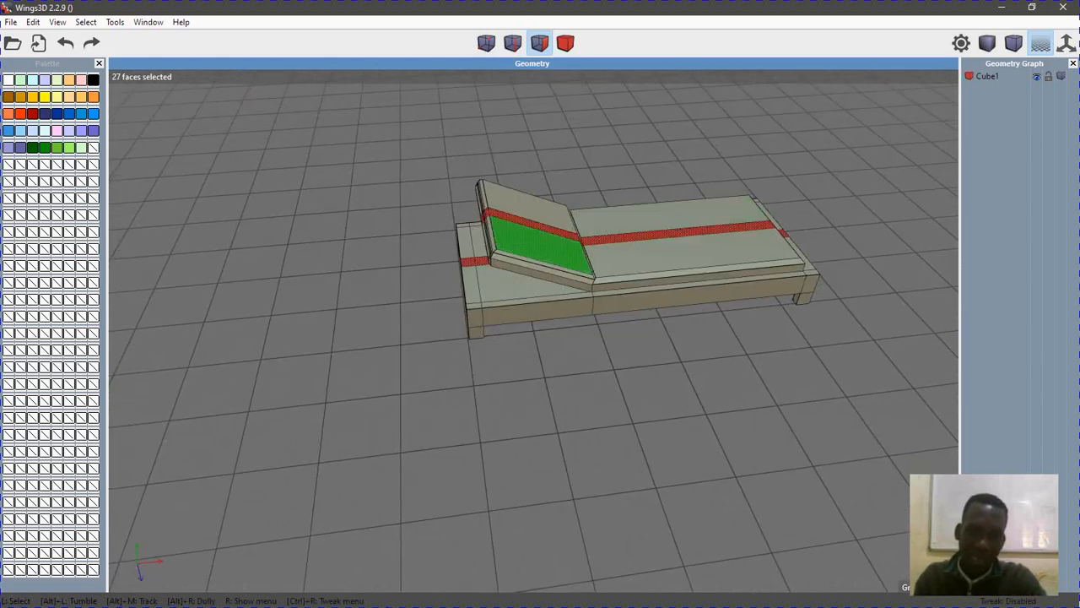
{"action": "left_click_drag", "start_coordinate": [540, 338], "coordinate": [687, 295], "text": "alt"}
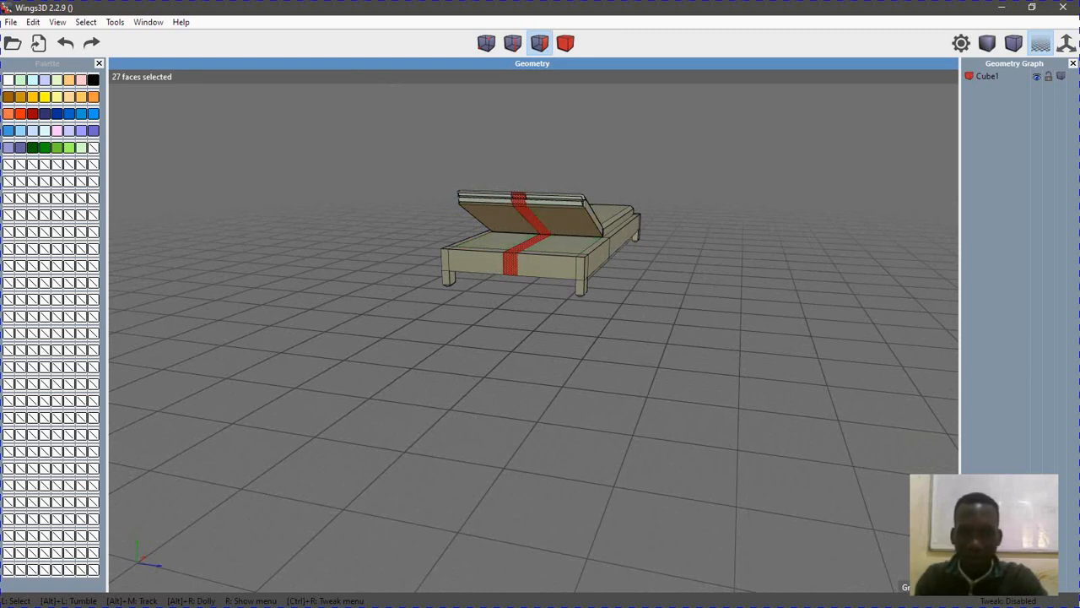
{"action": "key", "text": "space"}
Cut a crosswise edge loop around the middle of the backrest by connecting its ring of lengthwise edges
{"action": "left_click_drag", "start_coordinate": [785, 211], "coordinate": [691, 290], "text": "alt"}
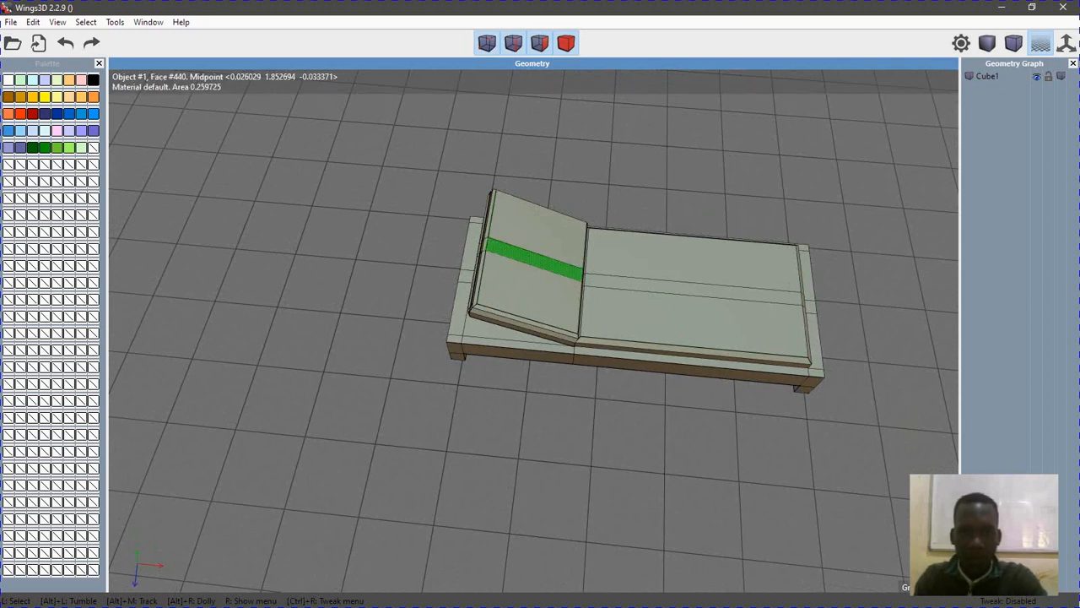
{"action": "left_click", "coordinate": [535, 253]}
{"action": "key", "text": "g"}
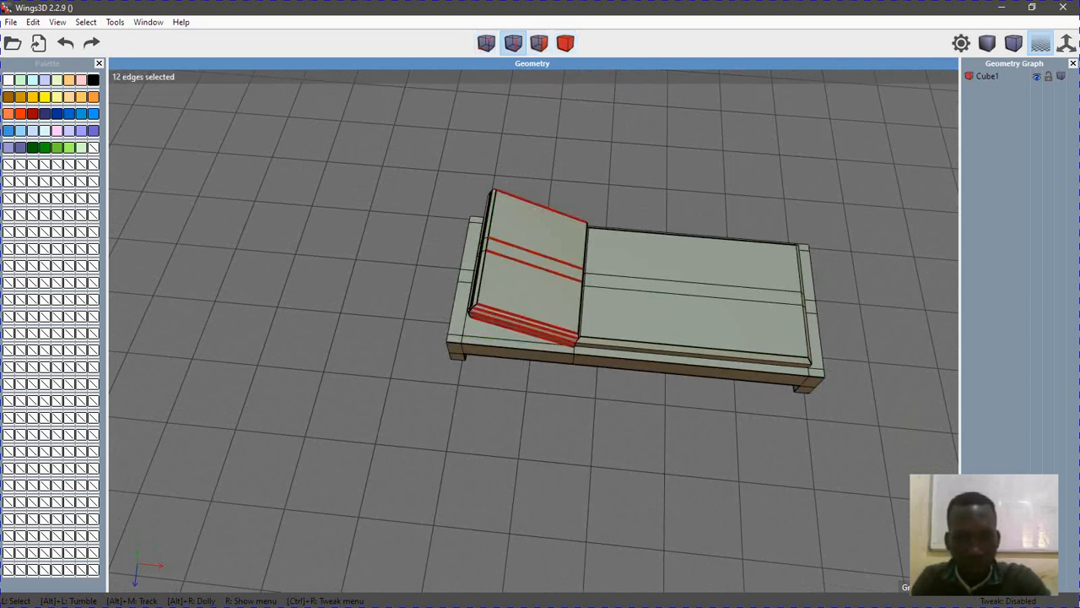
{"action": "key", "text": "c"}
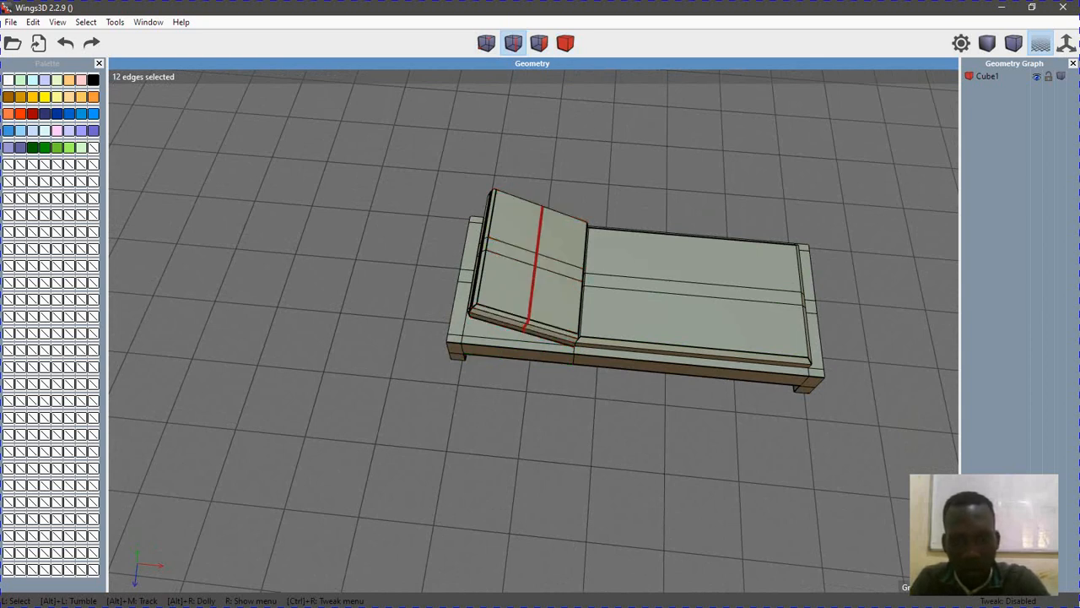
Bevel the backrest's crosswise edge loop by about 0.034 and clear the selection
{"action": "right_click", "coordinate": [591, 165]}
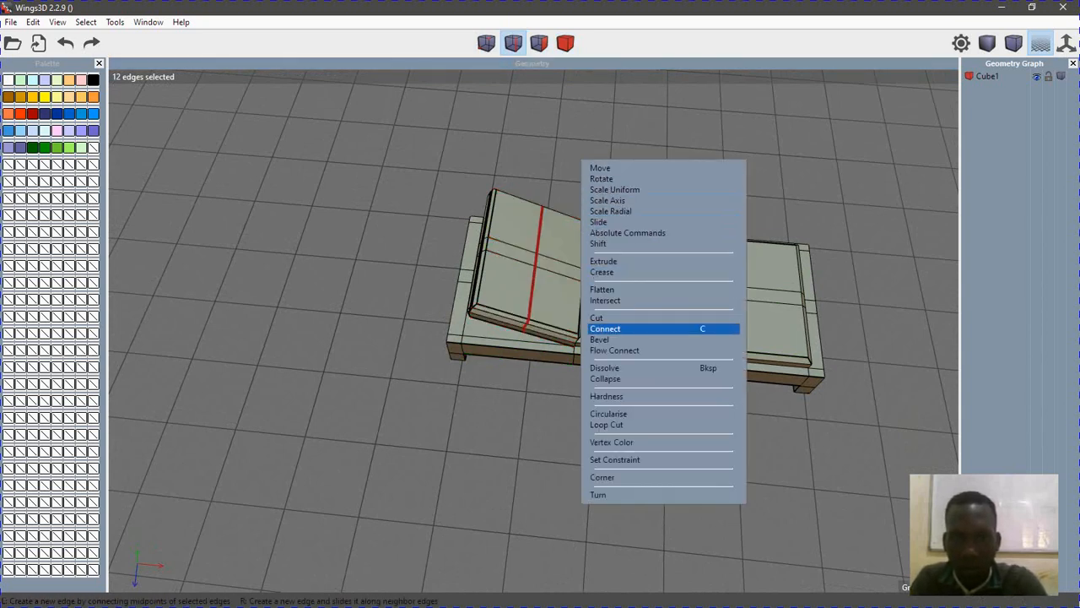
{"action": "left_click", "coordinate": [600, 340]}
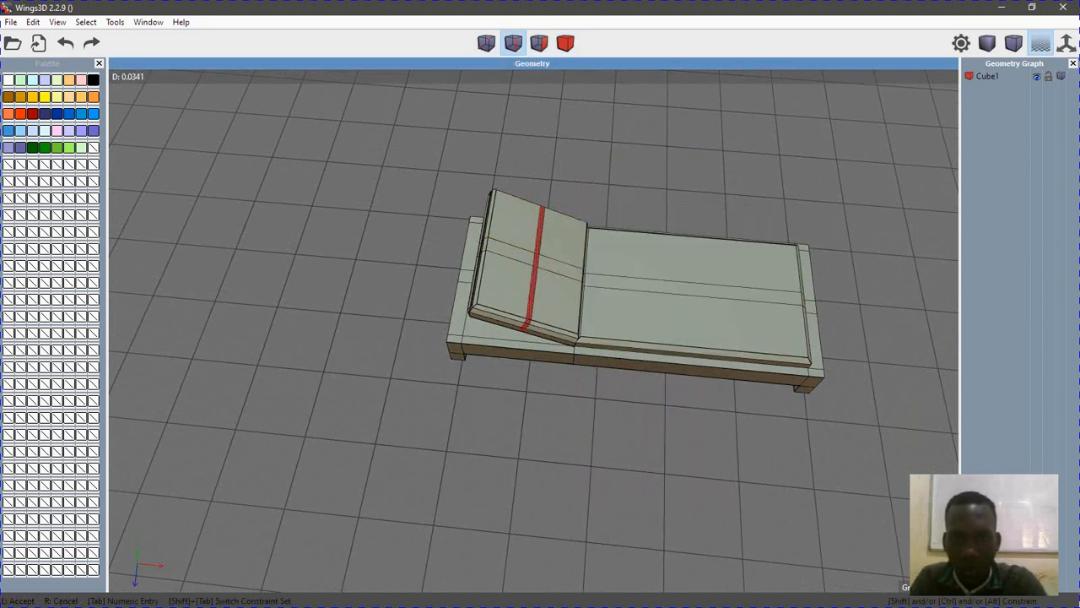
{"action": "left_click", "coordinate": [601, 339]}
{"action": "key", "text": "space"}
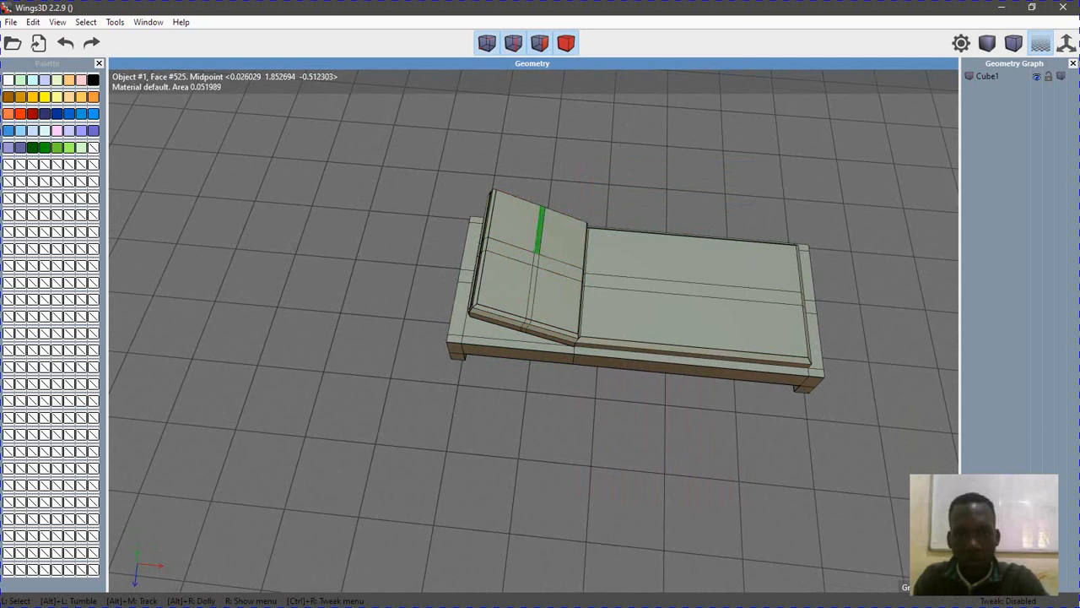
Delete the paired strip edges forming the cross on the backrest's upper face and running along the top of the raised section
{"action": "left_click", "coordinate": [541, 229]}
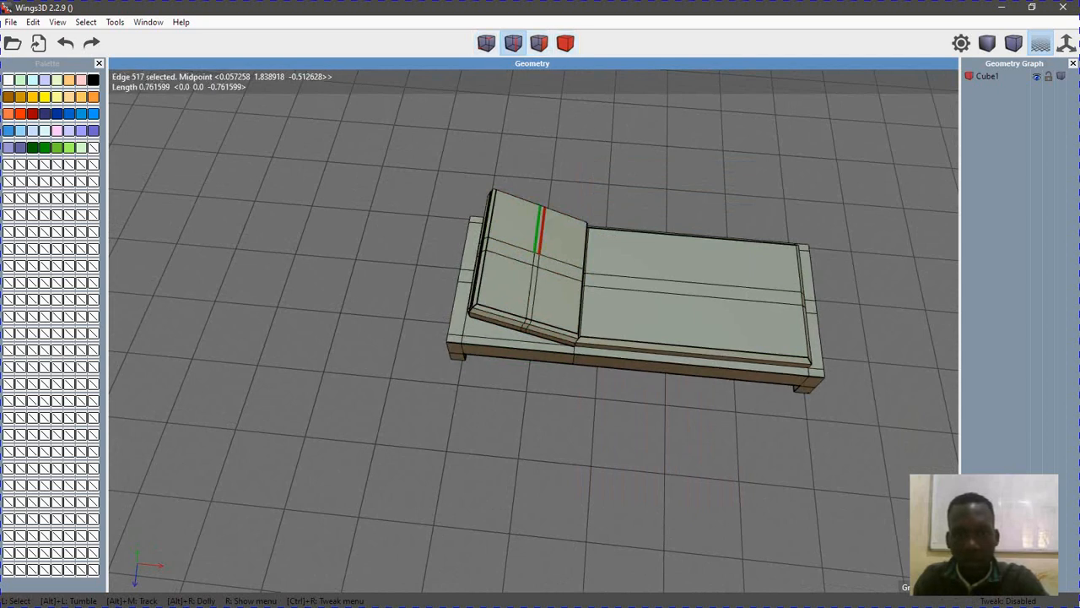
{"action": "left_click", "coordinate": [537, 229]}
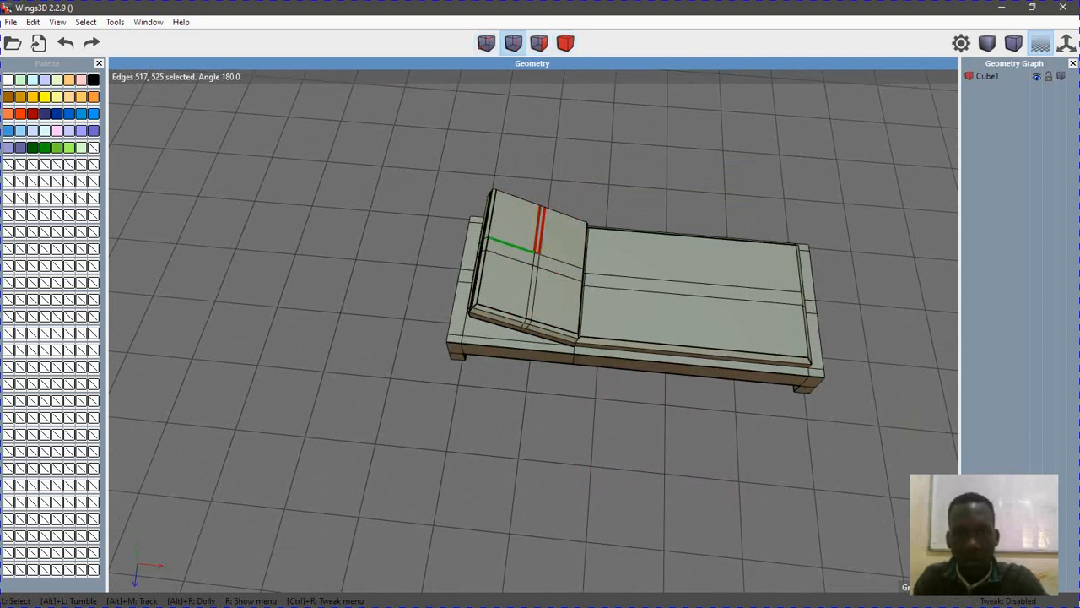
{"action": "left_click", "coordinate": [511, 245]}
{"action": "left_click", "coordinate": [510, 258]}
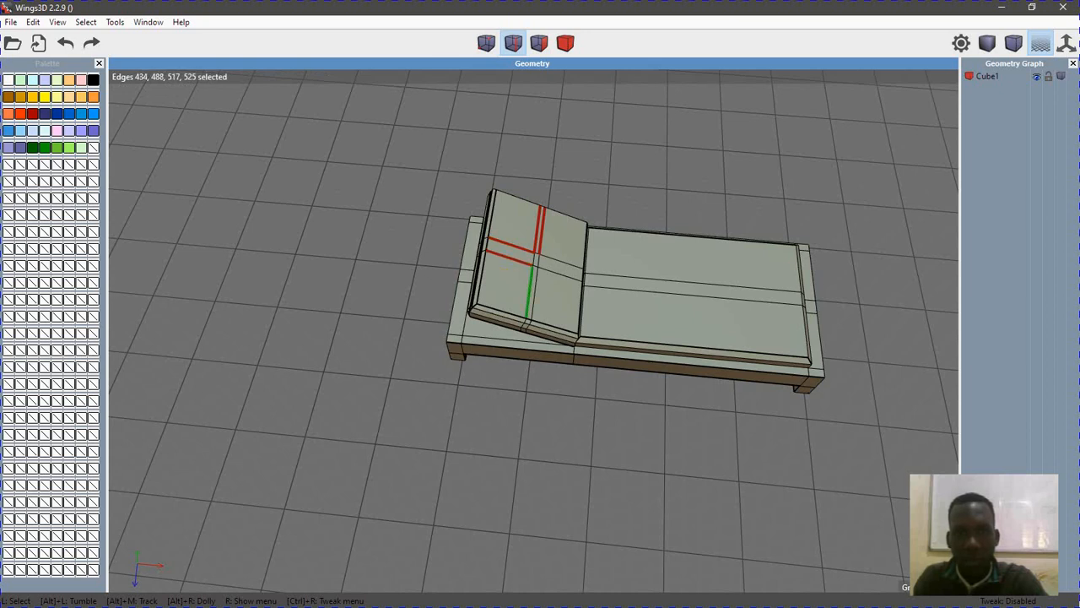
{"action": "left_click", "coordinate": [529, 291]}
{"action": "left_click", "coordinate": [533, 291]}
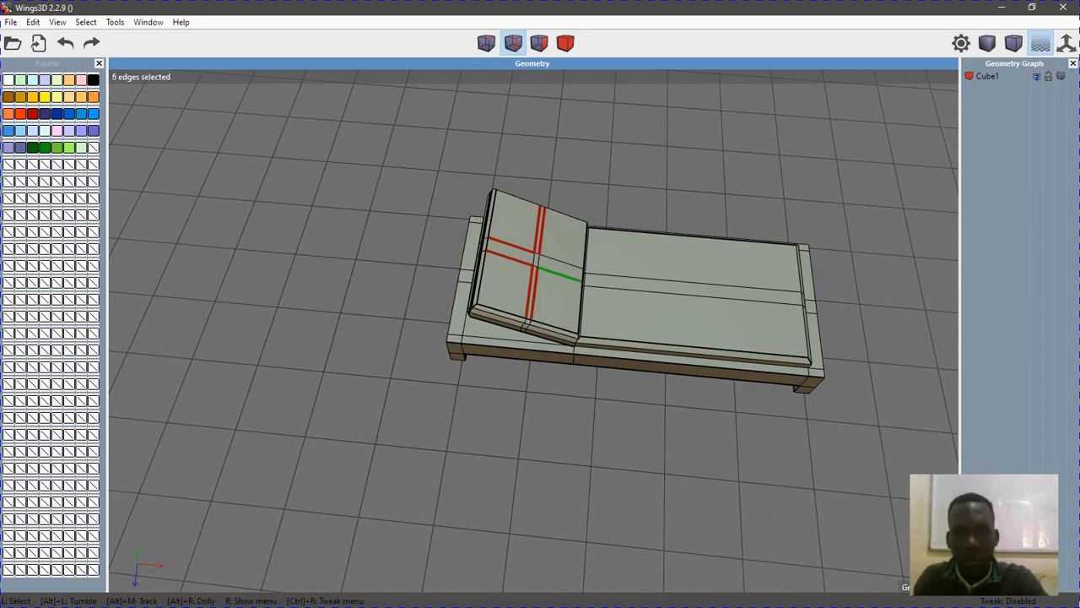
{"action": "left_click", "coordinate": [559, 275]}
{"action": "left_click", "coordinate": [560, 263]}
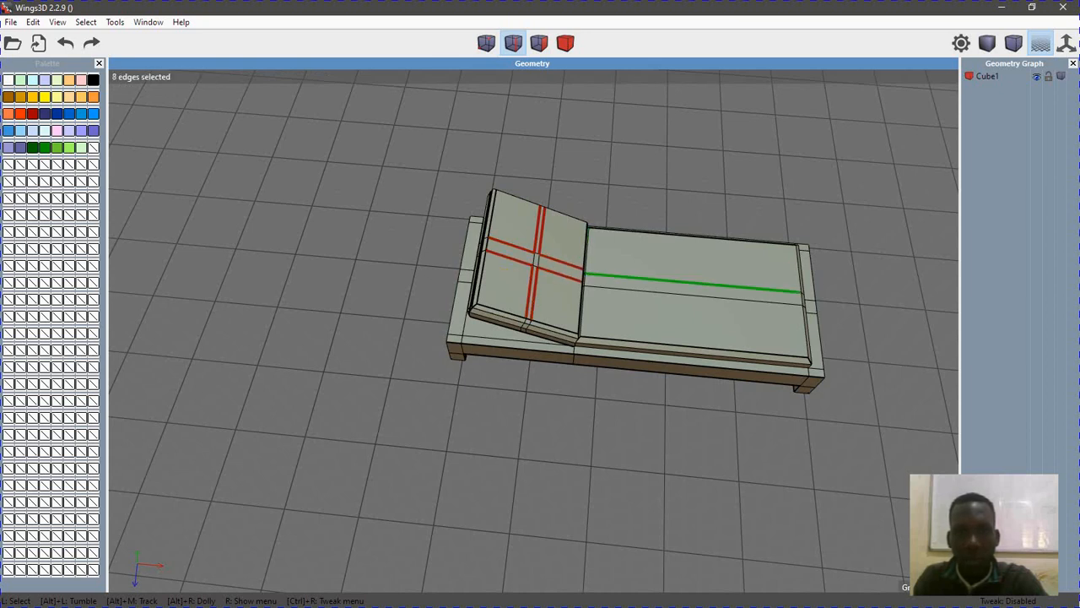
{"action": "left_click", "coordinate": [692, 282]}
{"action": "left_click", "coordinate": [694, 296]}
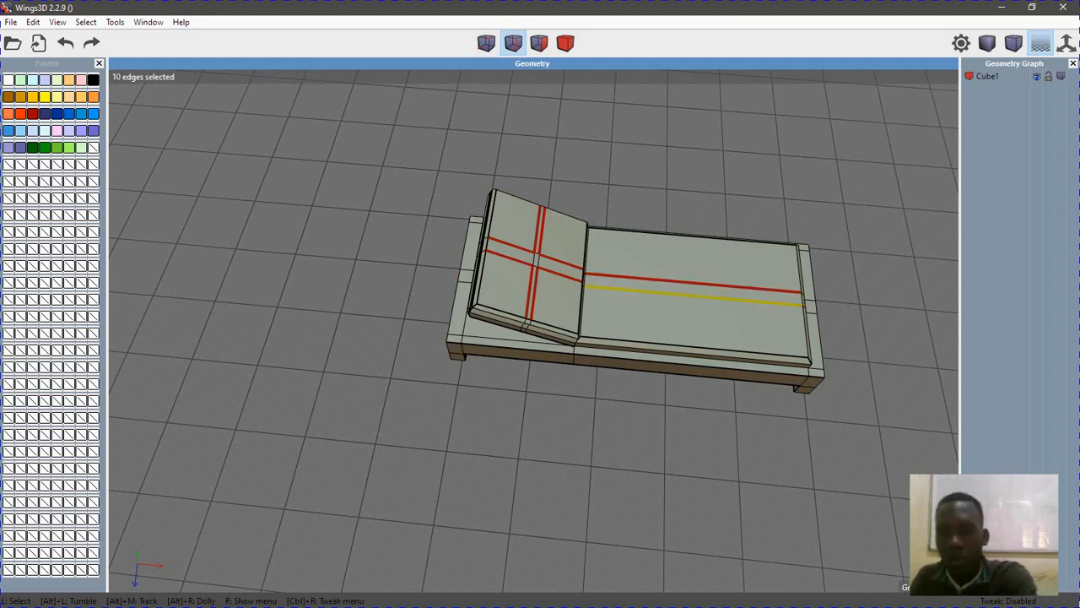
{"action": "key", "text": "Delete"}
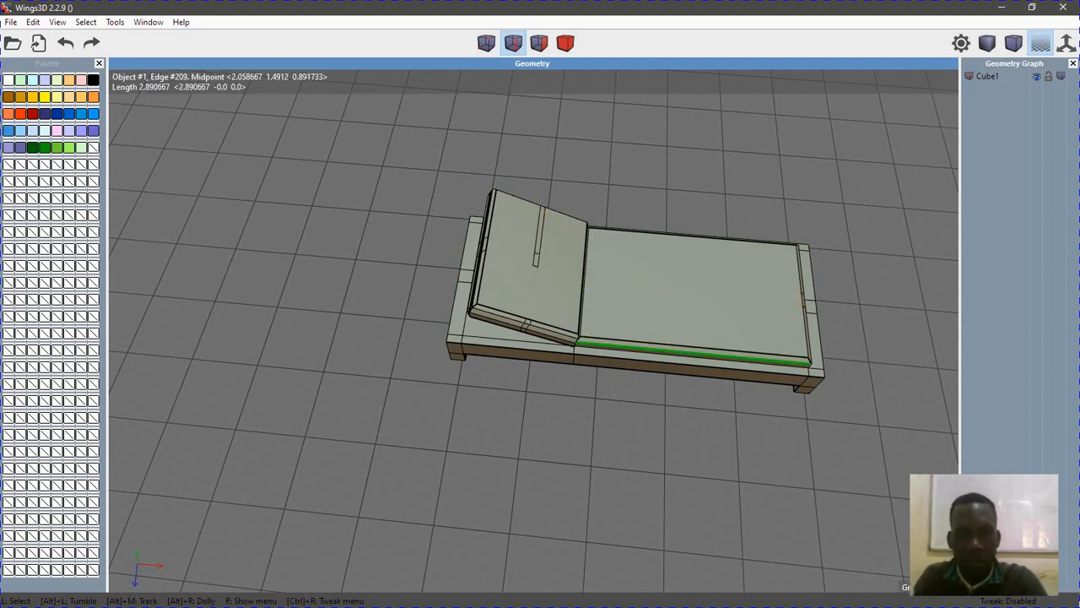
{"action": "left_click", "coordinate": [539, 232]}
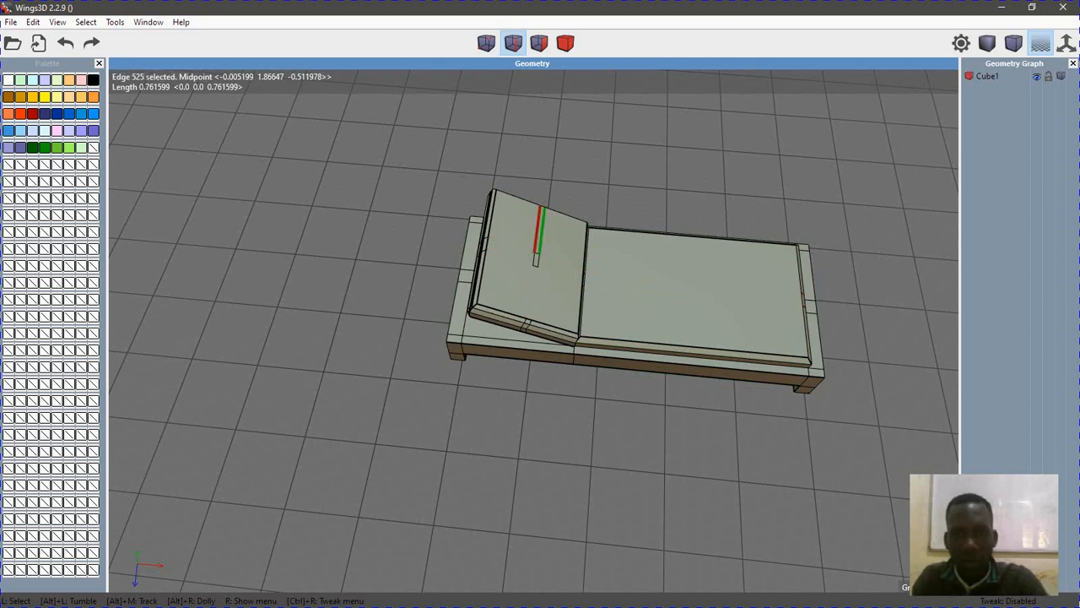
{"action": "left_click", "coordinate": [543, 232]}
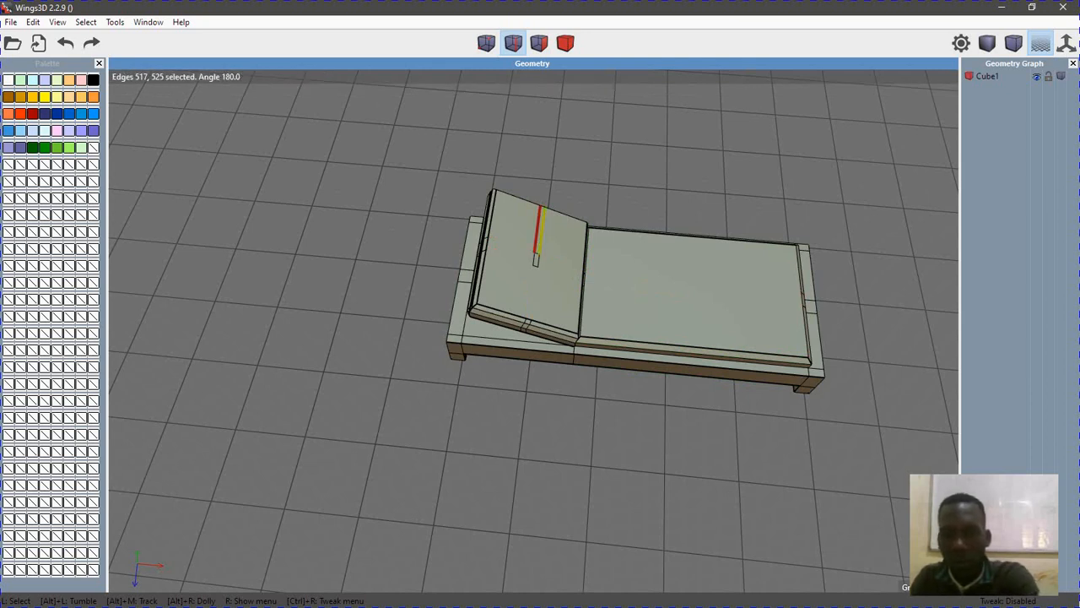
{"action": "key", "text": "space"}
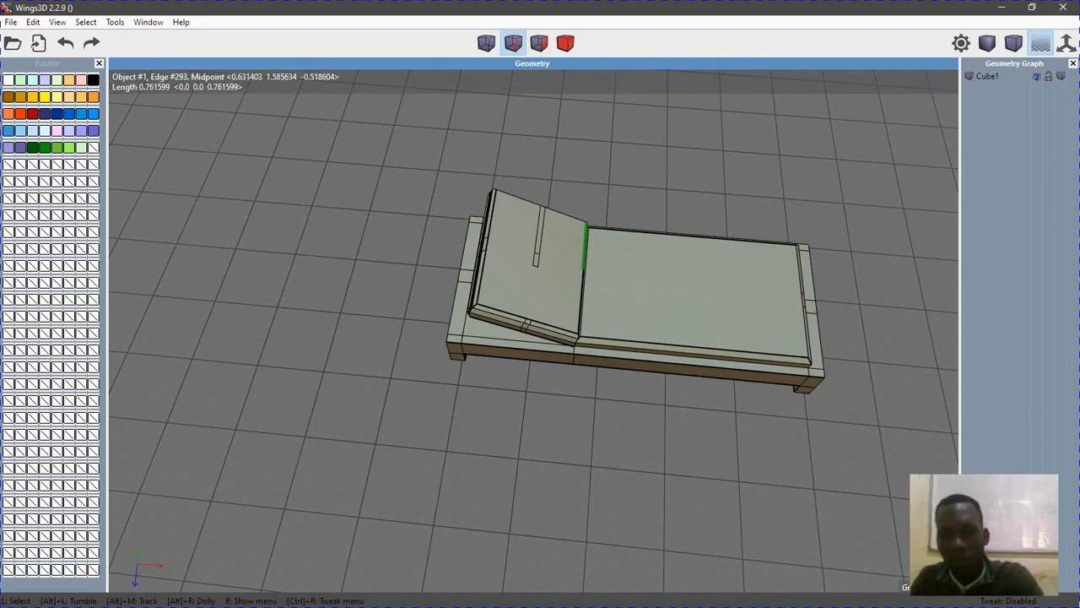
{"action": "left_click", "coordinate": [537, 230]}
{"action": "left_click", "coordinate": [542, 232]}
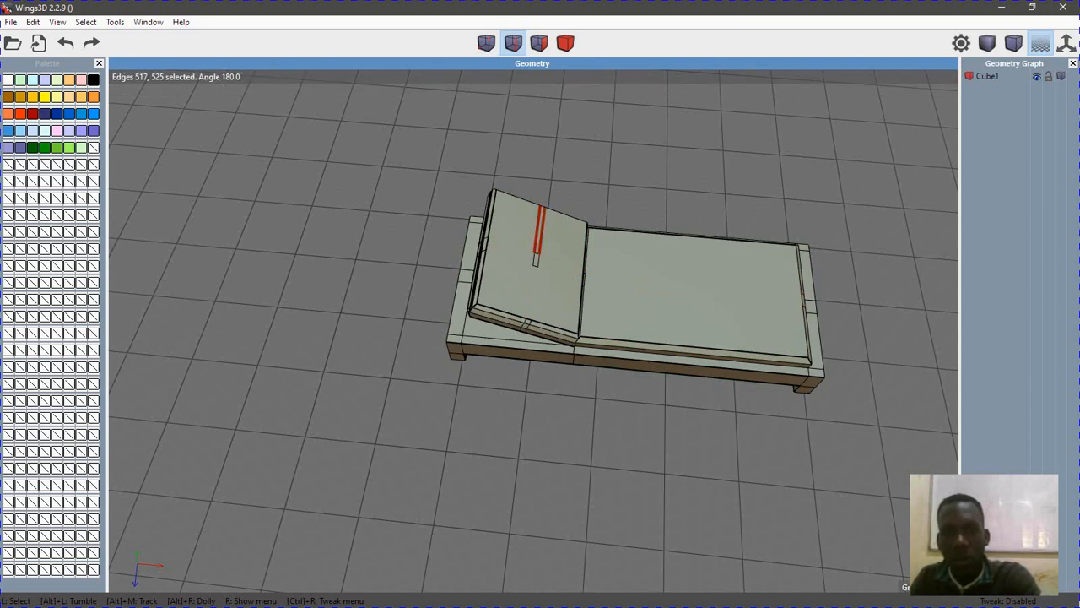
{"action": "key", "text": "space"}
{"action": "left_click", "coordinate": [541, 233]}
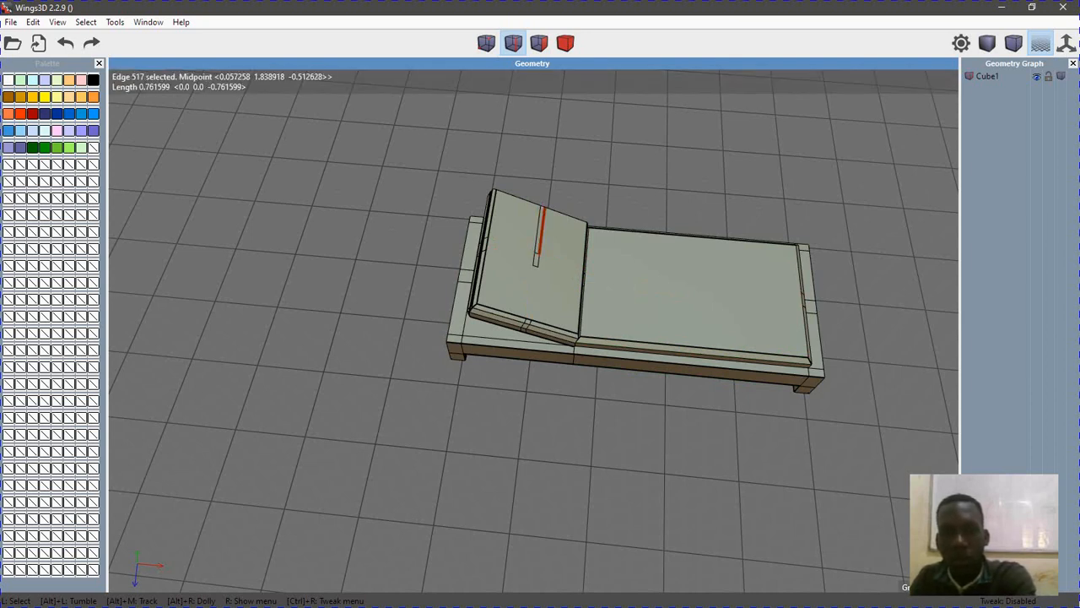
{"action": "key", "text": "space"}
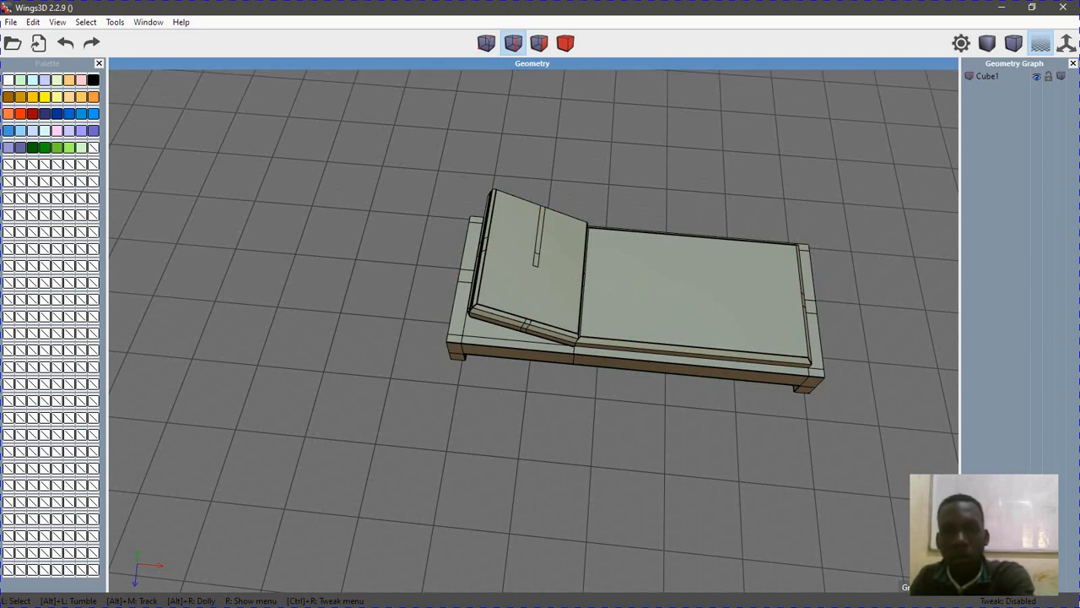
Delete the crosswise strip's paired edges on both halves of the backrest's underside
{"action": "left_click_drag", "start_coordinate": [581, 330], "coordinate": [700, 140], "text": "alt"}
{"action": "left_click_drag", "start_coordinate": [540, 338], "coordinate": [612, 438], "text": "alt"}
{"action": "left_click", "coordinate": [504, 220]}
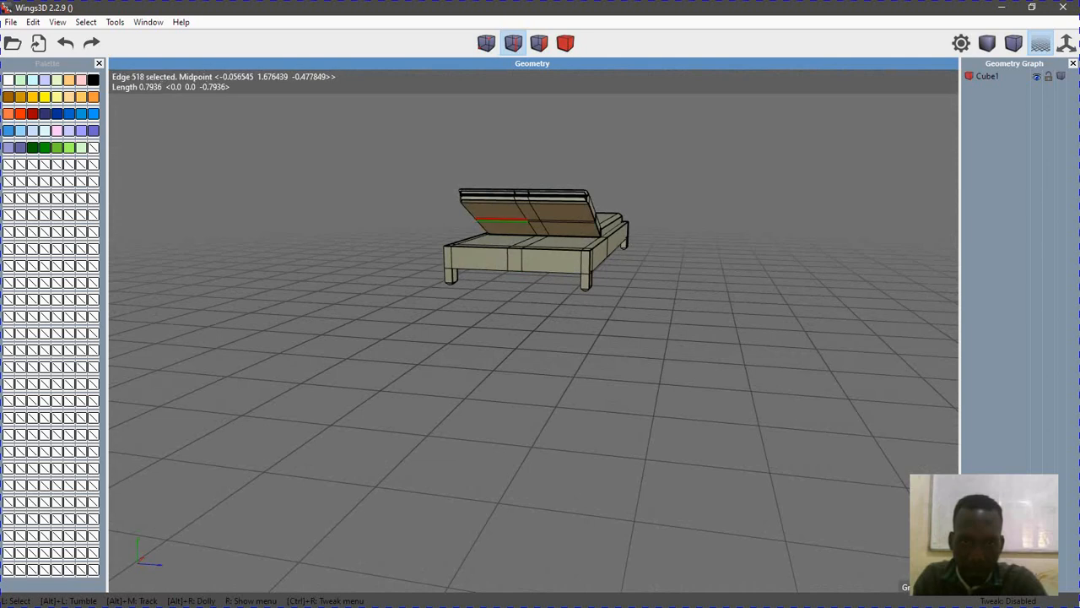
{"action": "left_click", "coordinate": [487, 219]}
{"action": "key", "text": "space"}
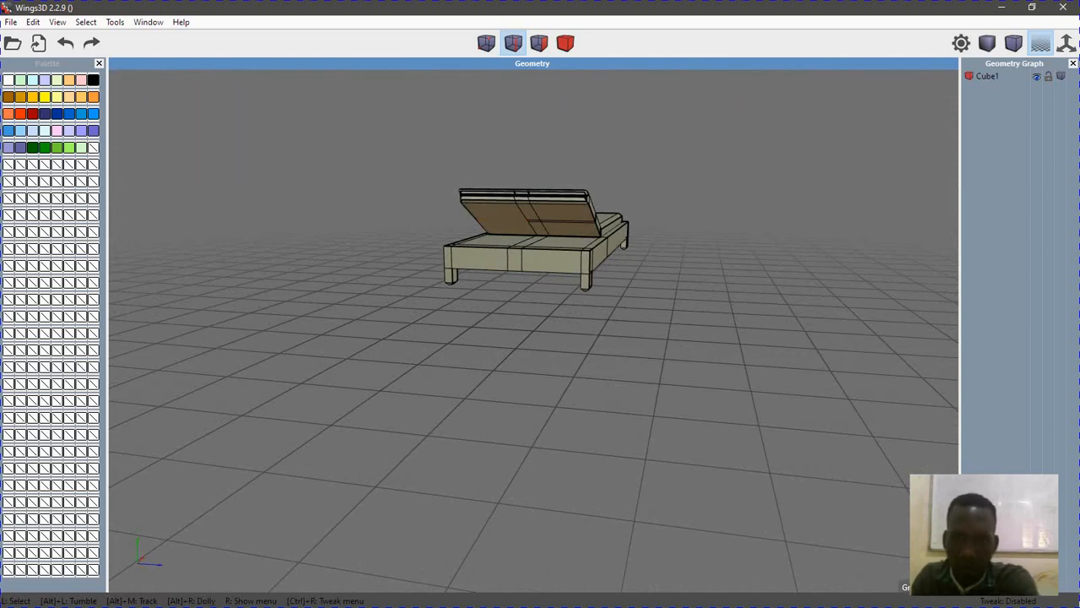
{"action": "left_click_drag", "start_coordinate": [550, 312], "coordinate": [536, 346], "text": "alt"}
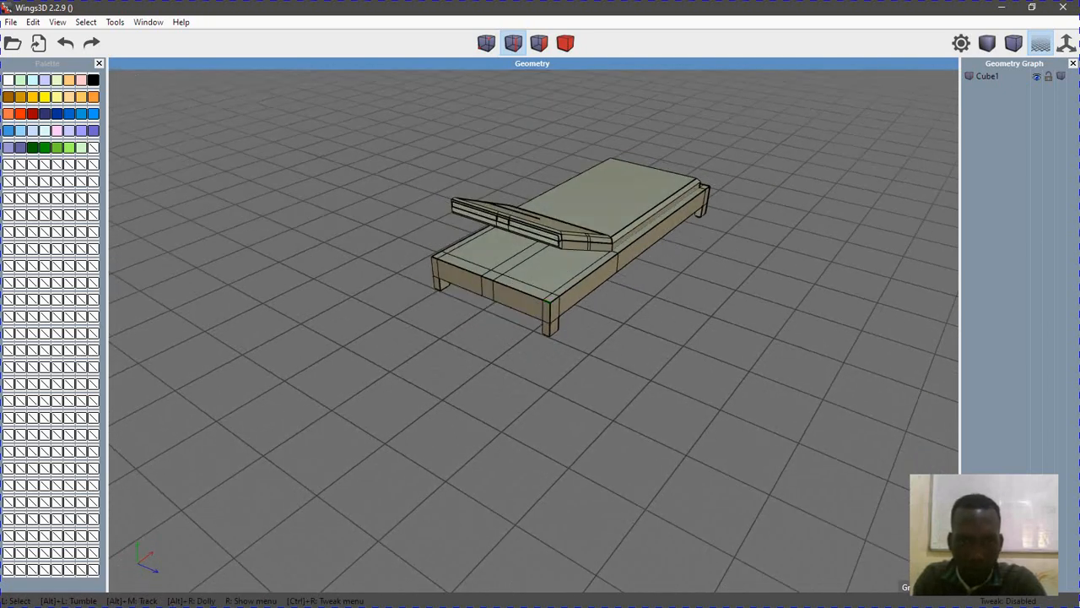
{"action": "left_click_drag", "start_coordinate": [540, 390], "coordinate": [540, 344], "text": "alt"}
{"action": "left_click", "coordinate": [567, 220]}
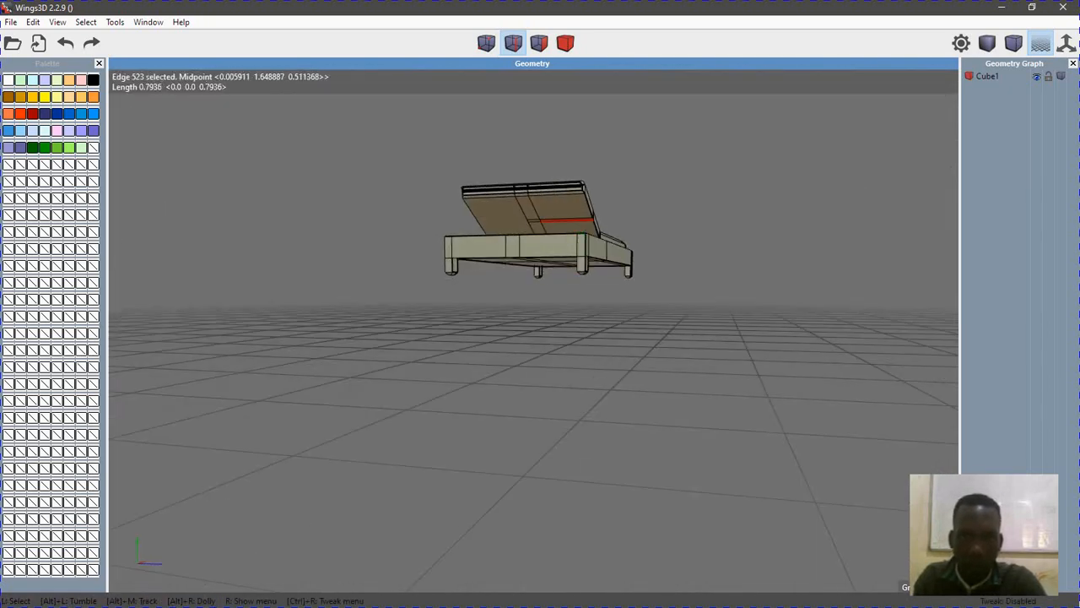
{"action": "left_click", "coordinate": [567, 221]}
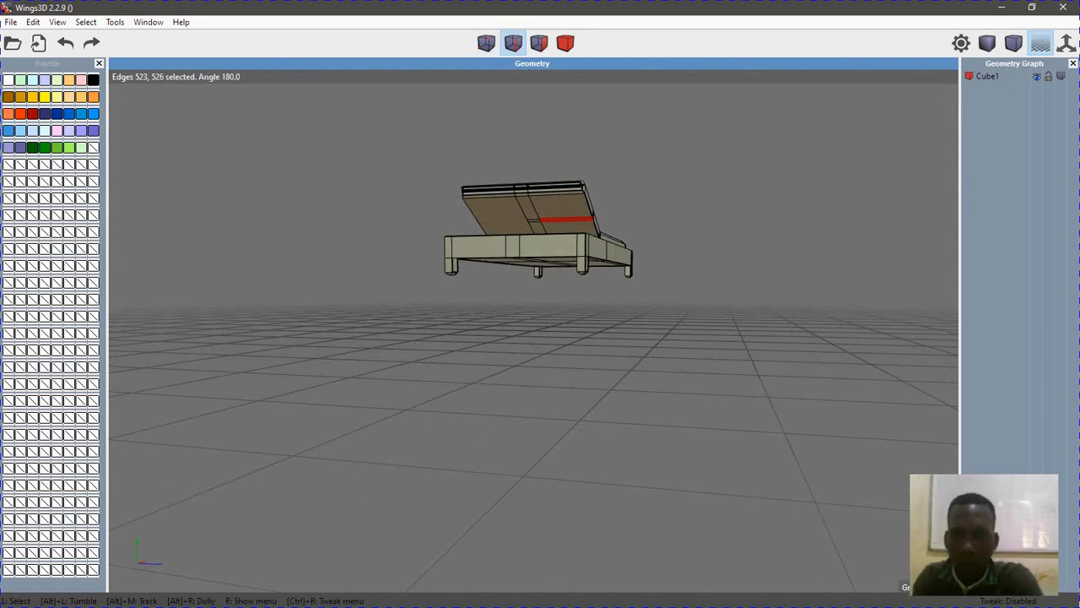
{"action": "key", "text": "Delete"}
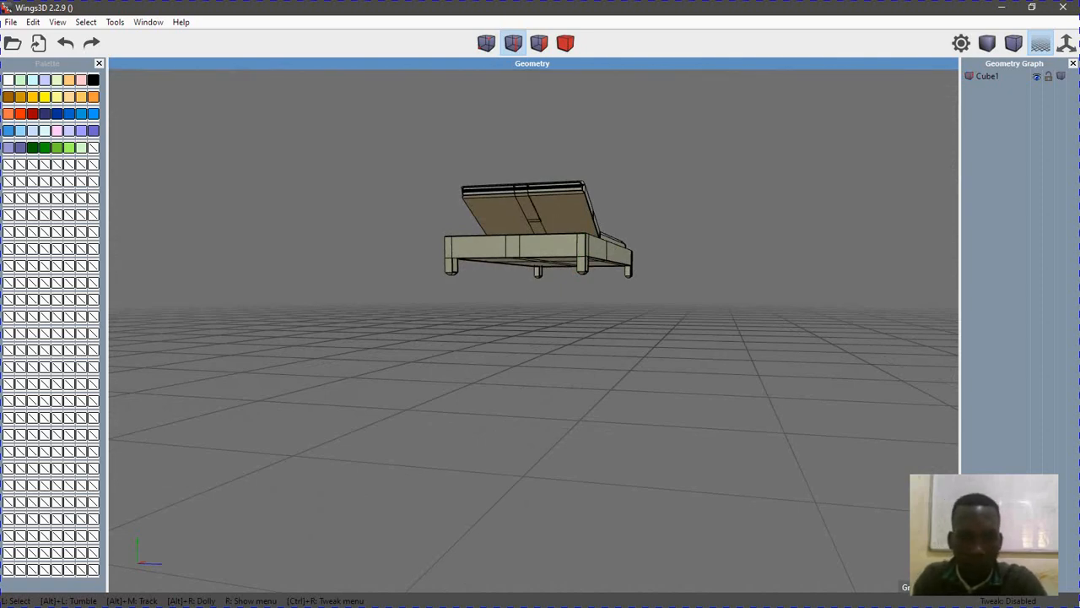
Delete the leftover short and long strip edges on the backrest's upper face
{"action": "mouse_move", "coordinate": [567, 337]}
{"action": "left_mouse_down", "text": "alt"}
{"action": "mouse_move", "coordinate": [540, 245]}
{"action": "mouse_move", "coordinate": [558, 152]}
{"action": "mouse_move", "coordinate": [591, 101]}
{"action": "mouse_move", "coordinate": [547, 335]}
{"action": "left_mouse_up", "text": "alt"}
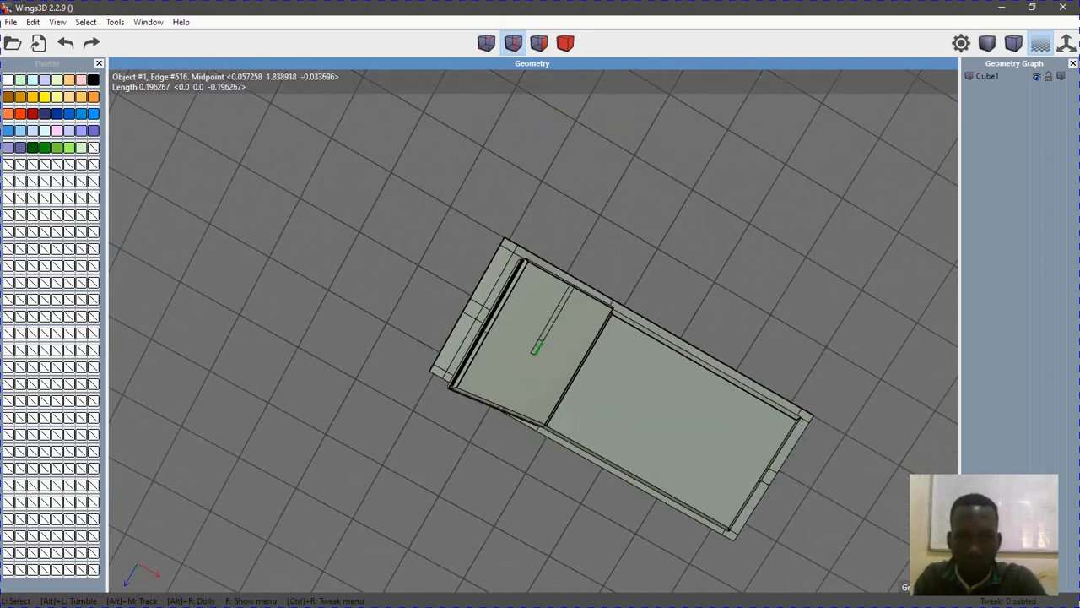
{"action": "left_click", "coordinate": [540, 347]}
{"action": "left_click", "coordinate": [535, 345]}
{"action": "left_click", "coordinate": [556, 316]}
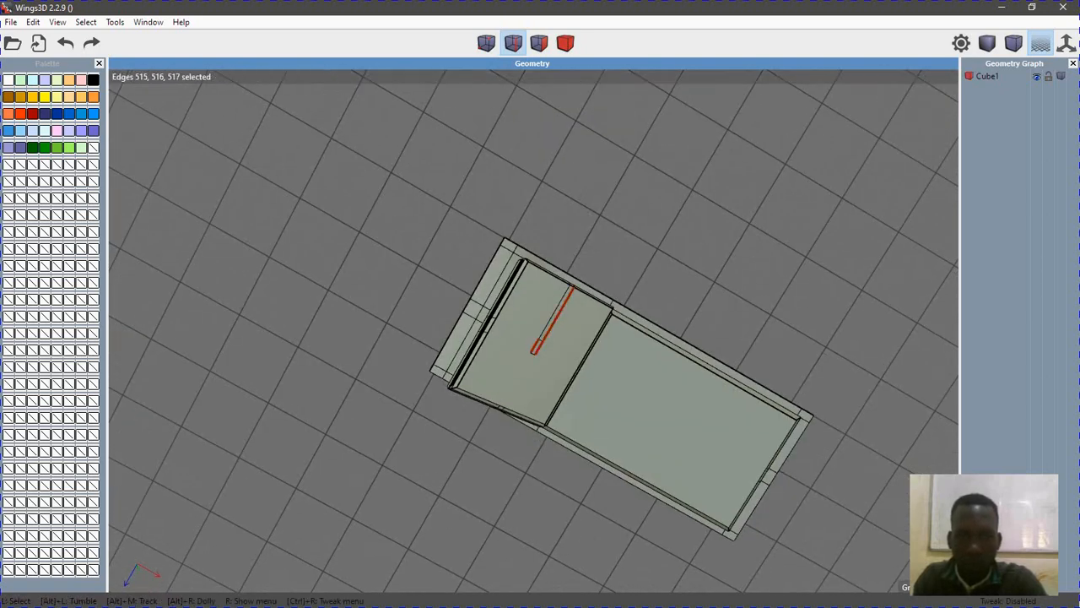
{"action": "left_click", "coordinate": [554, 315]}
{"action": "key", "text": "space"}
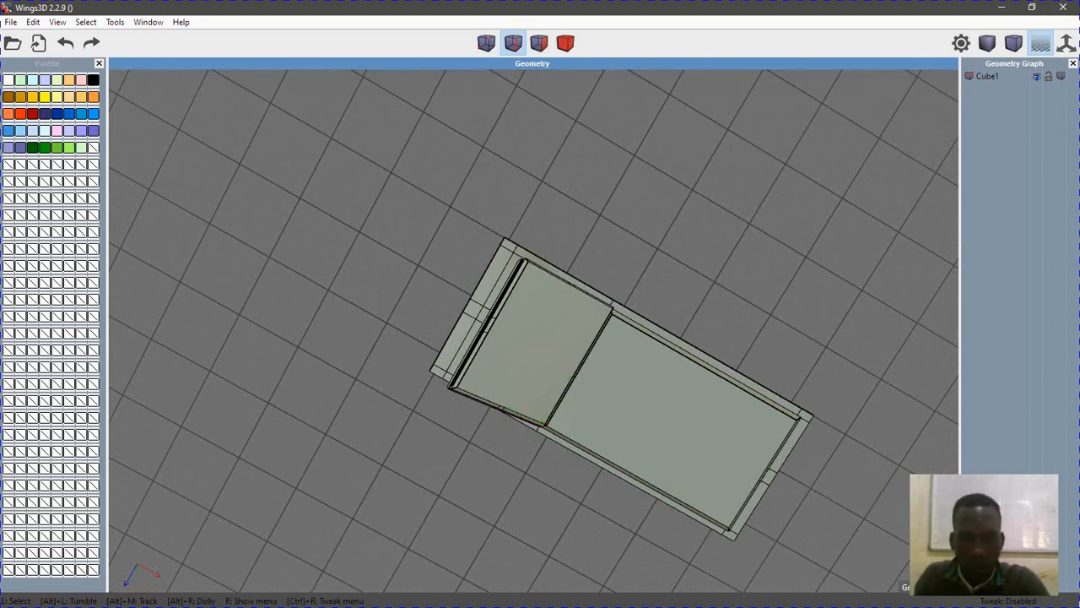
Extrude the small face at the centre of the backrest's underside, where the two strips cross, as a region along the Y axis
{"action": "left_click_drag", "start_coordinate": [534, 338], "coordinate": [618, 211], "text": "alt"}
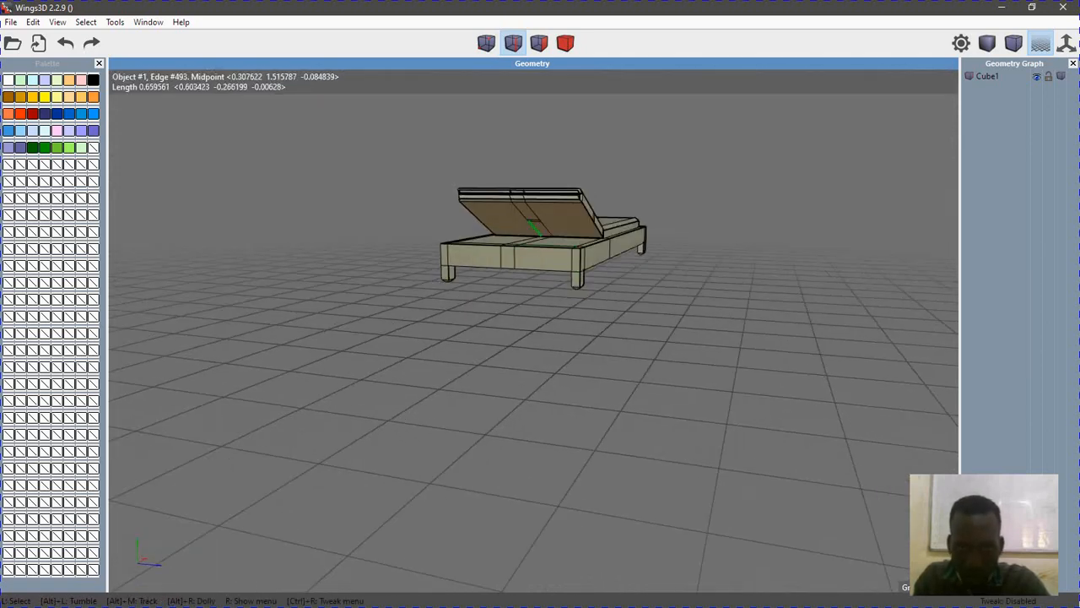
{"action": "key", "text": "f"}
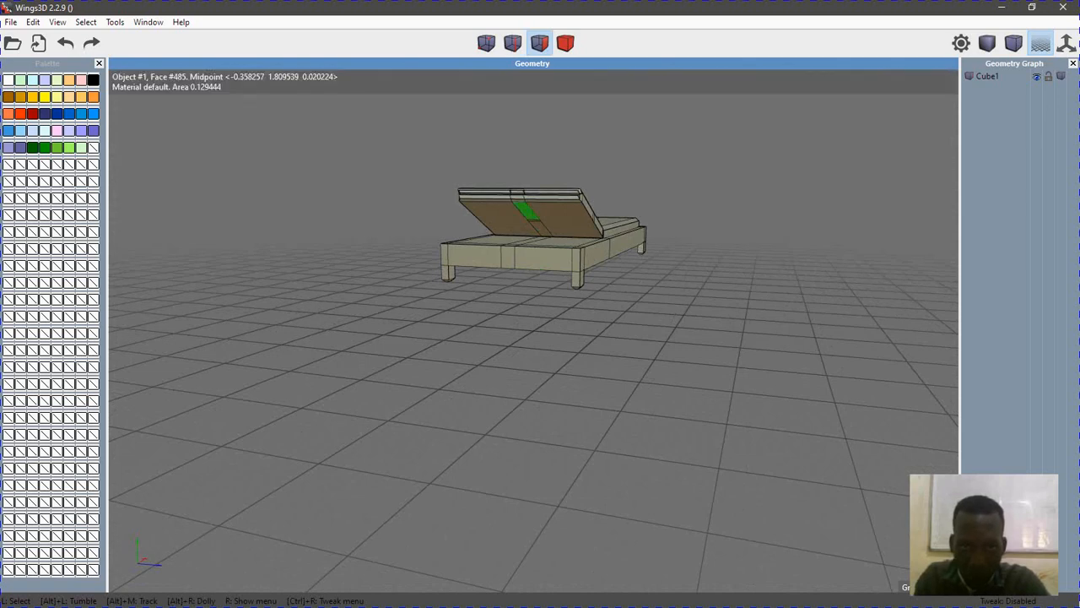
{"action": "left_click", "coordinate": [533, 220]}
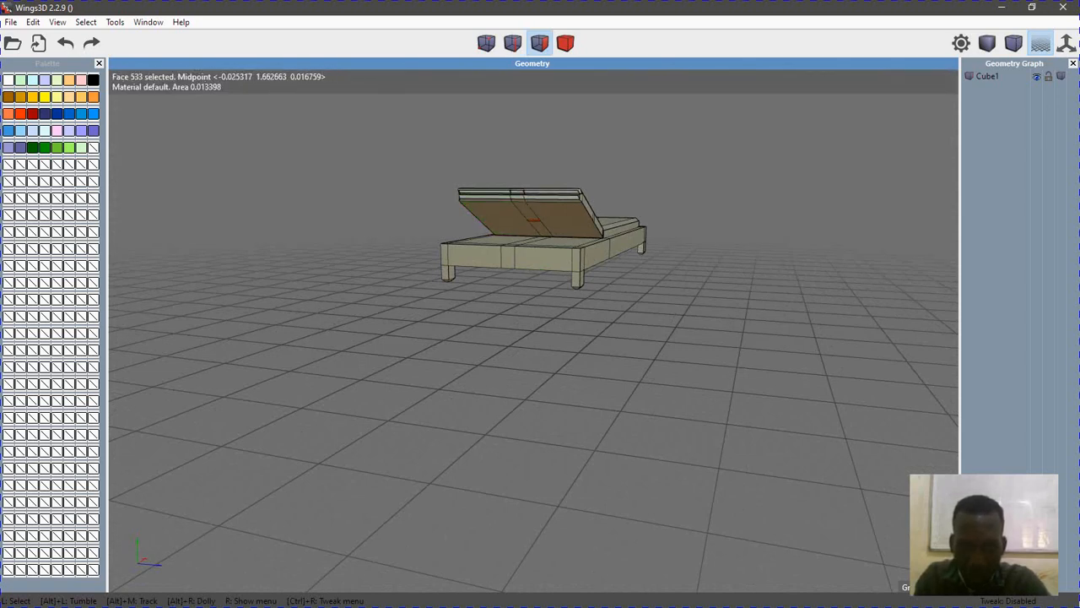
{"action": "left_click_drag", "start_coordinate": [534, 220], "coordinate": [431, 253], "text": "alt"}
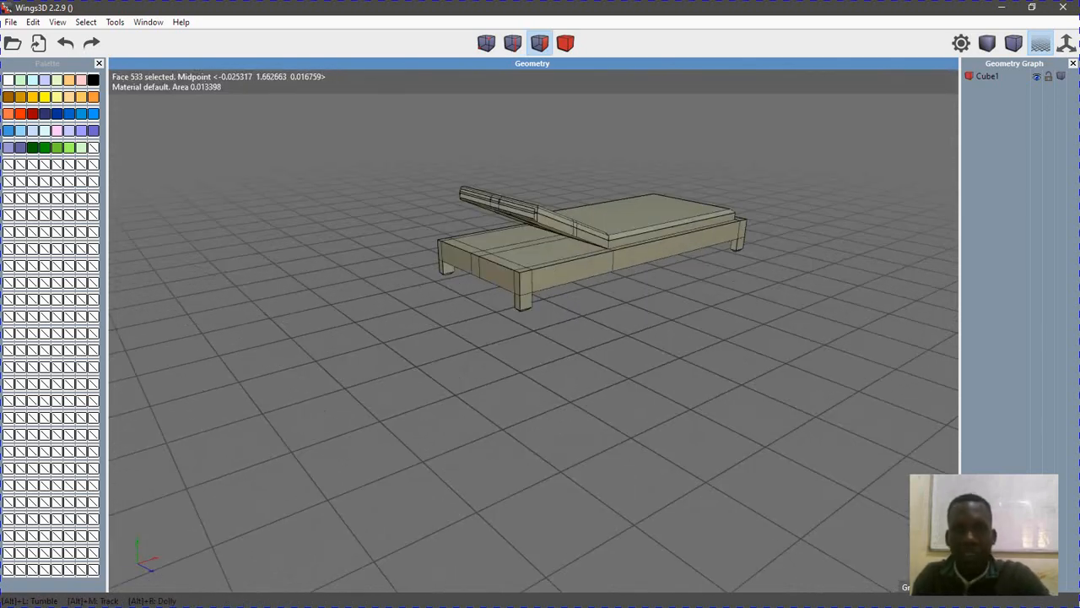
{"action": "right_click", "coordinate": [591, 160]}
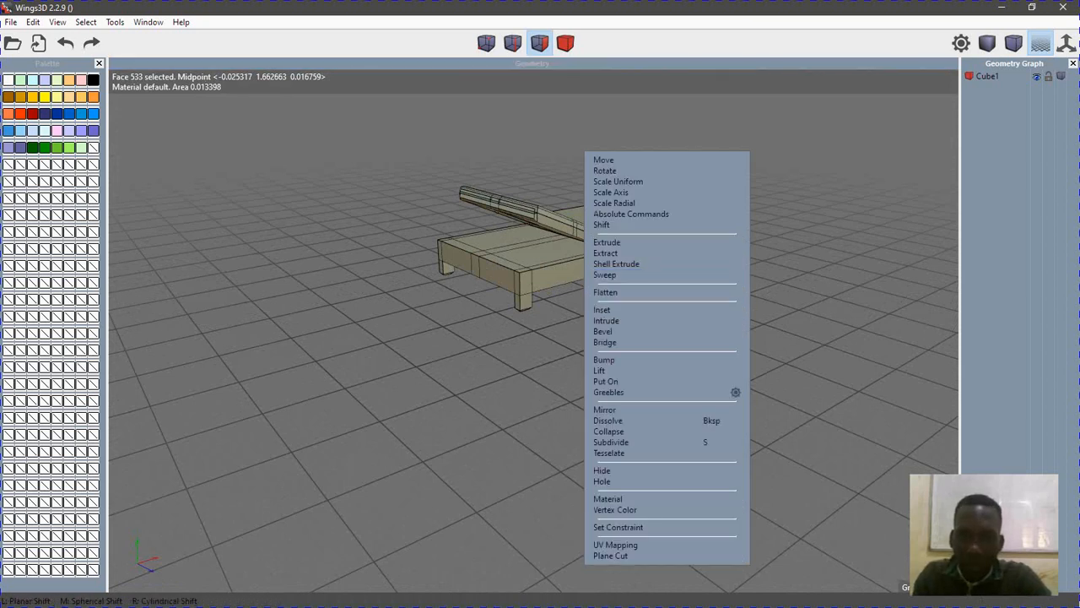
{"action": "left_click", "coordinate": [606, 243]}
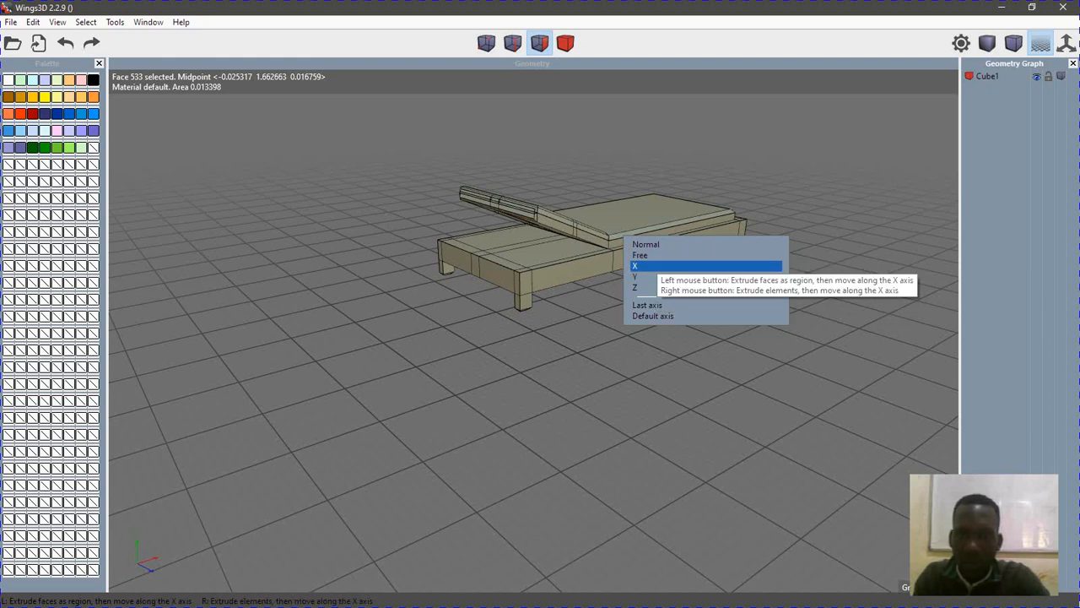
{"action": "left_click", "coordinate": [641, 277]}
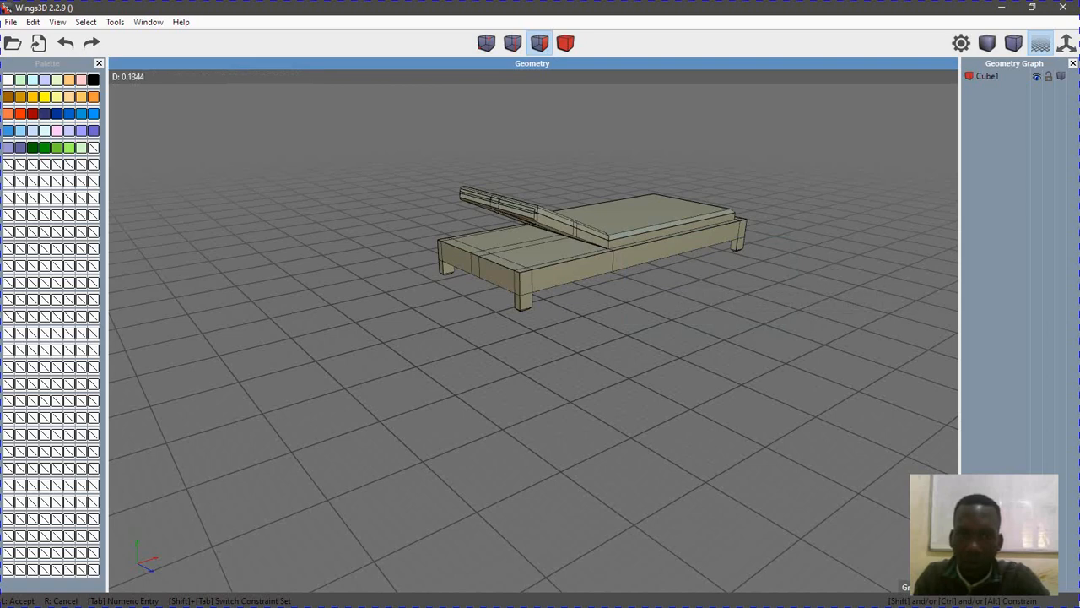
Finish shaping the support post between the base and raised backrest at a distance of about -0.352, and clear the selection
{"action": "left_click_drag", "start_coordinate": [540, 329], "coordinate": [468, 325], "text": "alt"}
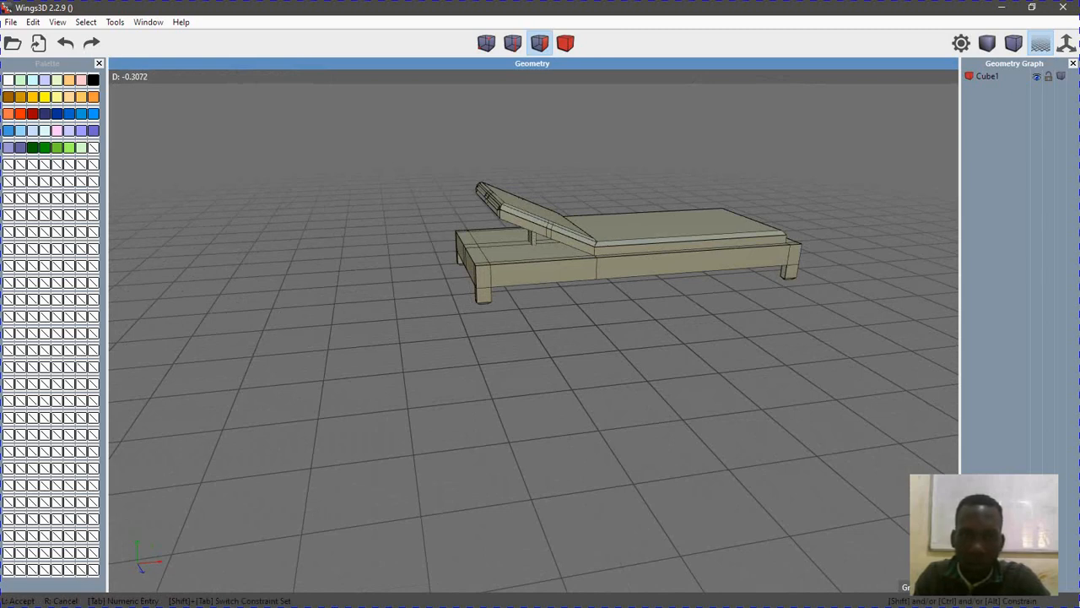
{"action": "left_click_drag", "start_coordinate": [534, 328], "coordinate": [509, 321], "text": "alt"}
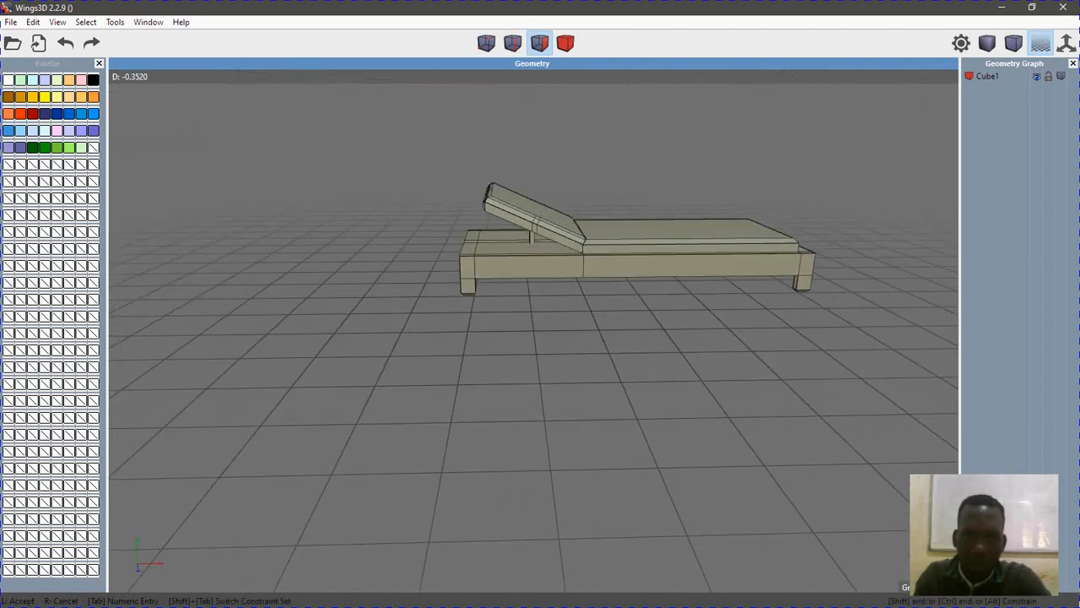
{"action": "left_click", "coordinate": [509, 322]}
{"action": "key", "text": "space"}
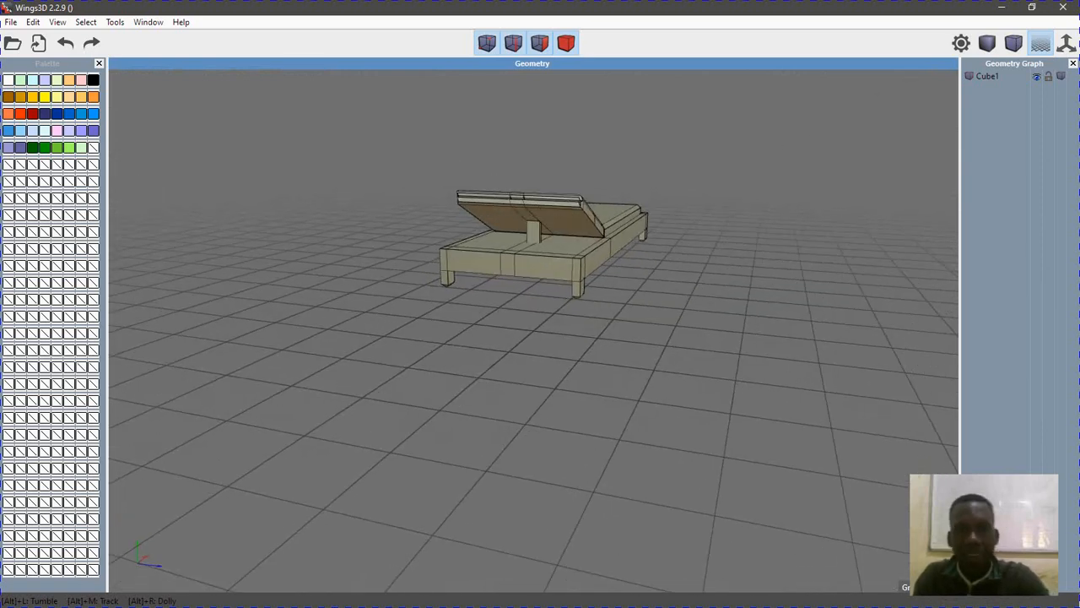
Remove the crosswise edges and the two central lengthwise edges from the base's top surface behind the backrest
{"action": "left_click_drag", "start_coordinate": [540, 321], "coordinate": [469, 317], "text": "alt"}
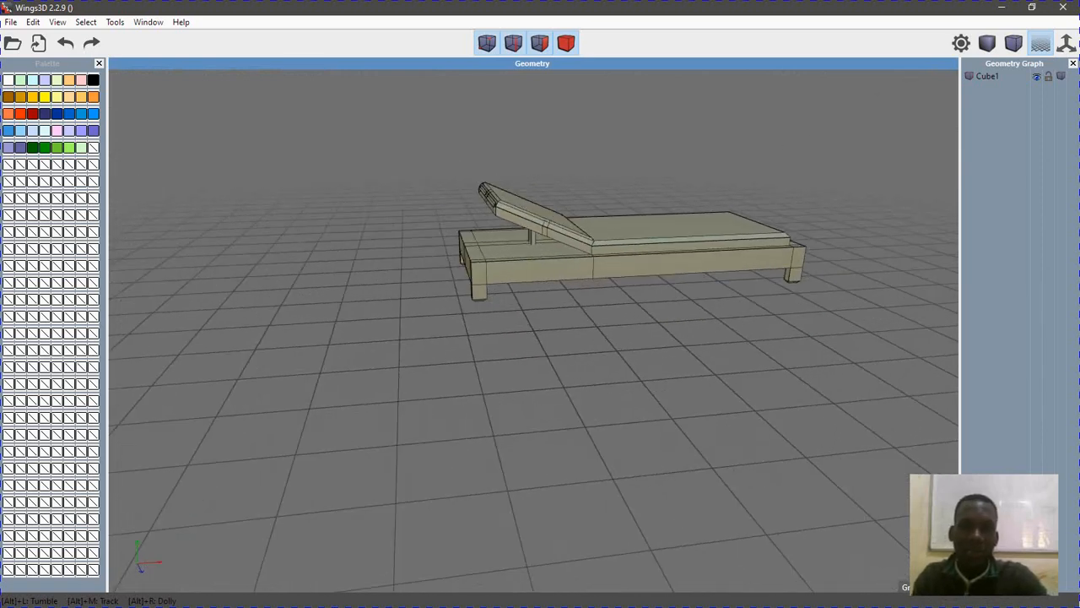
{"action": "left_click_drag", "start_coordinate": [540, 320], "coordinate": [644, 338], "text": "alt"}
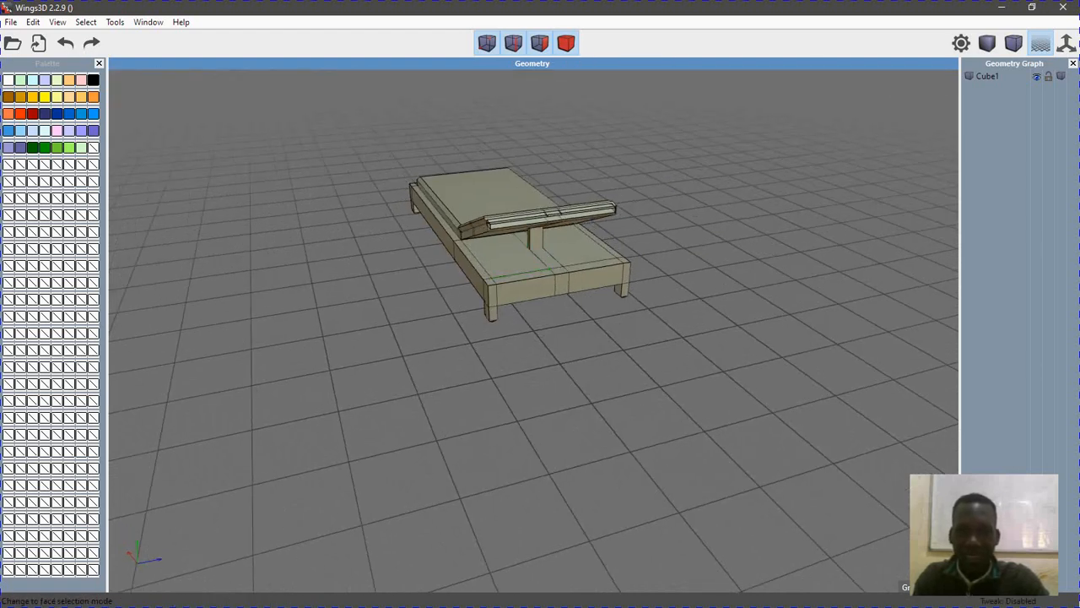
{"action": "left_click", "coordinate": [540, 44]}
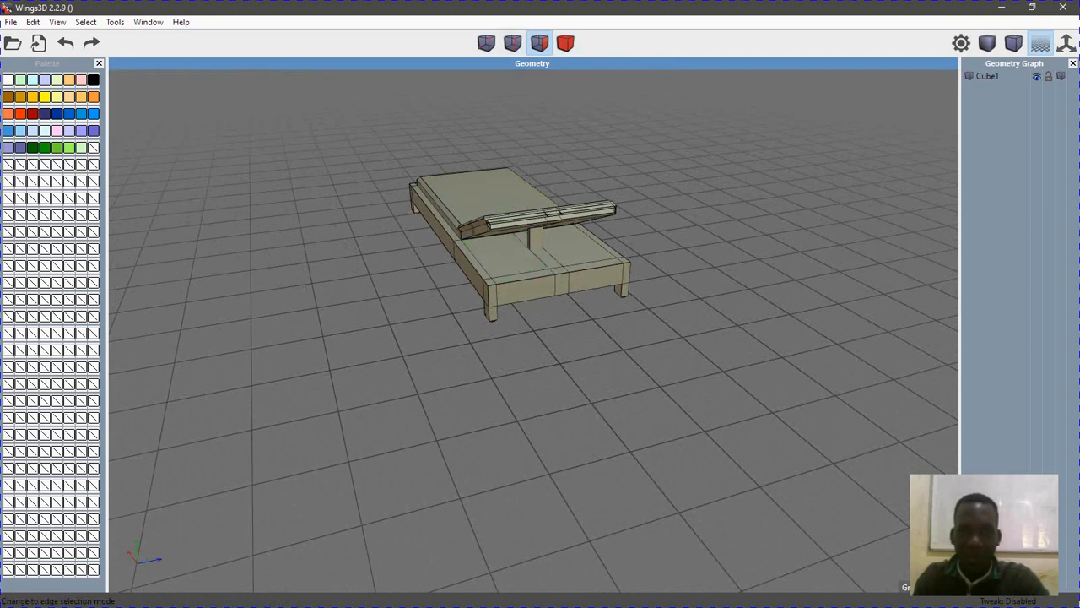
{"action": "left_click", "coordinate": [513, 43]}
{"action": "left_click", "coordinate": [523, 273]}
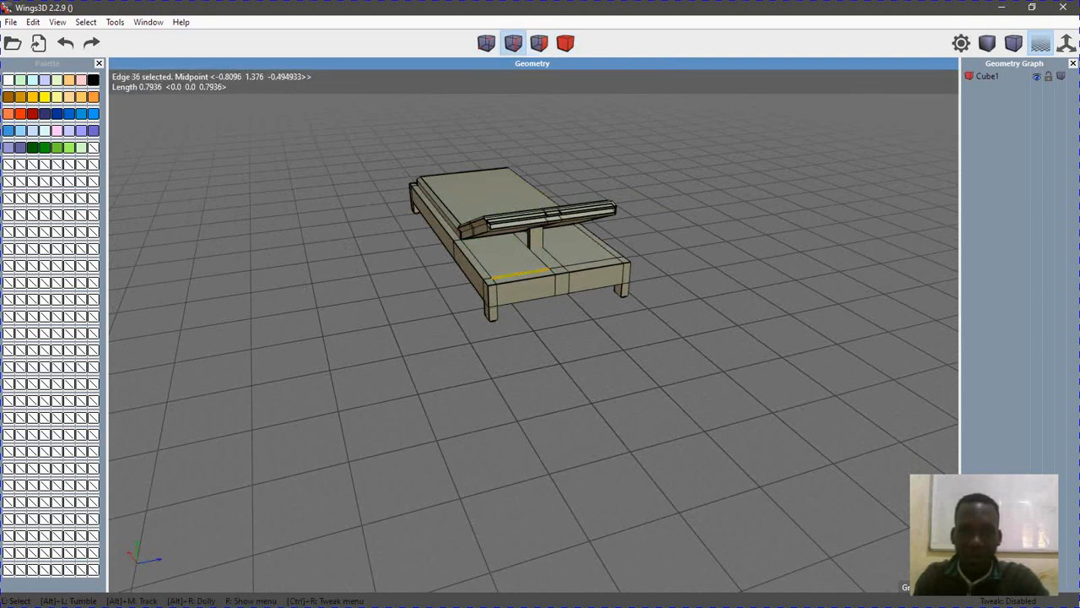
{"action": "left_click", "coordinate": [538, 257]}
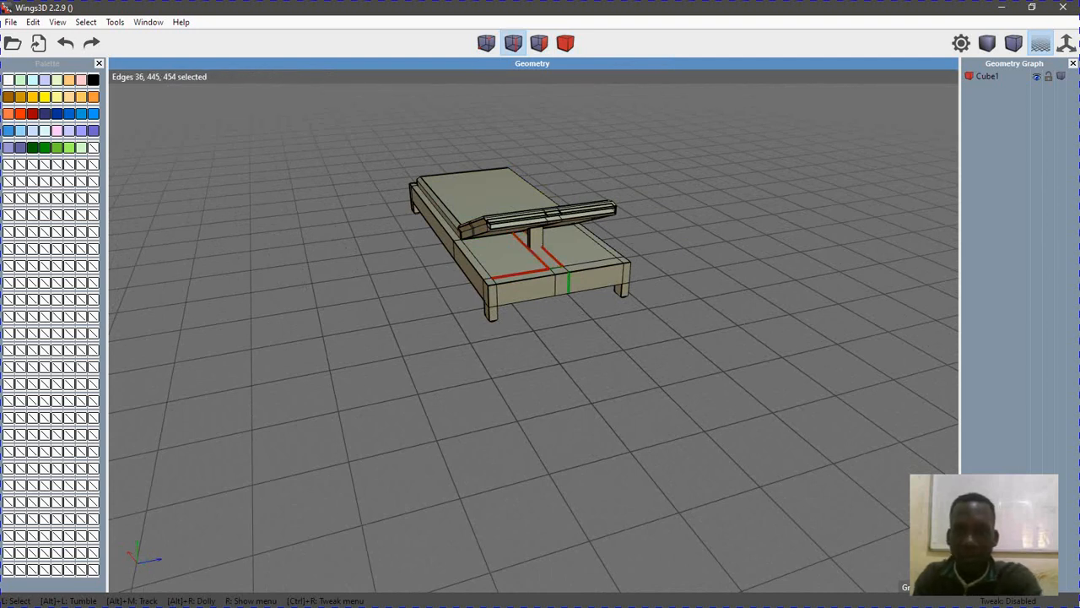
{"action": "key", "text": "BackSpace"}
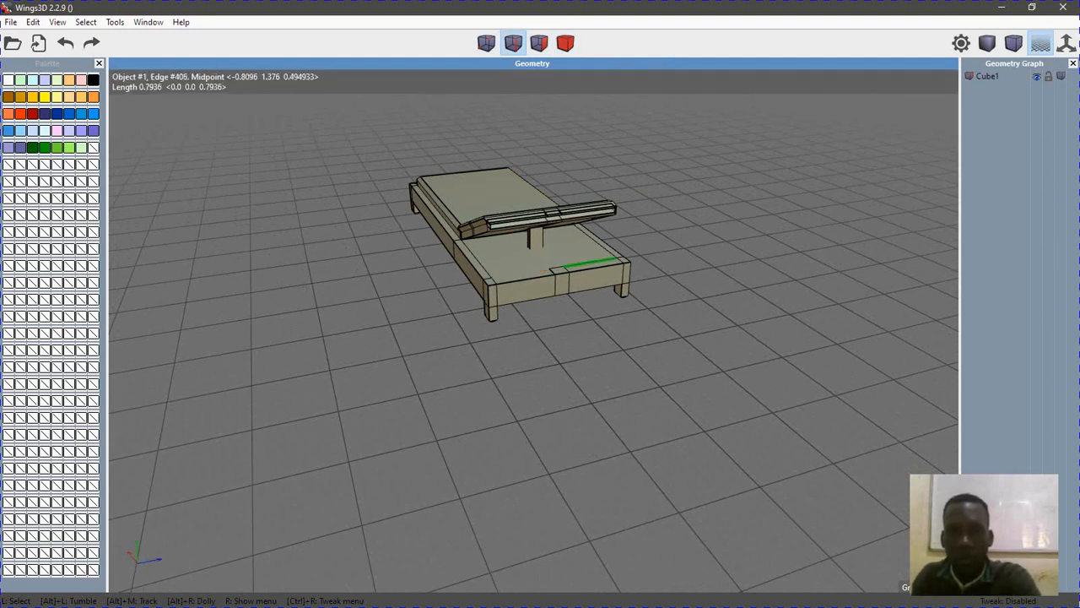
{"action": "left_click", "coordinate": [591, 263]}
{"action": "key", "text": "BackSpace"}
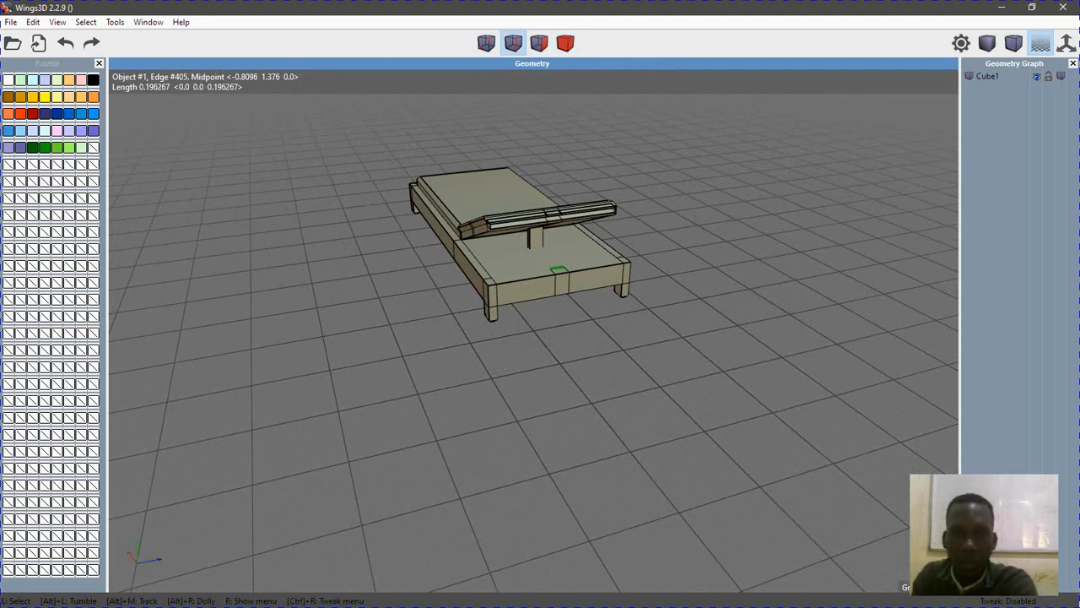
{"action": "left_click", "coordinate": [557, 268]}
{"action": "key", "text": "BackSpace"}
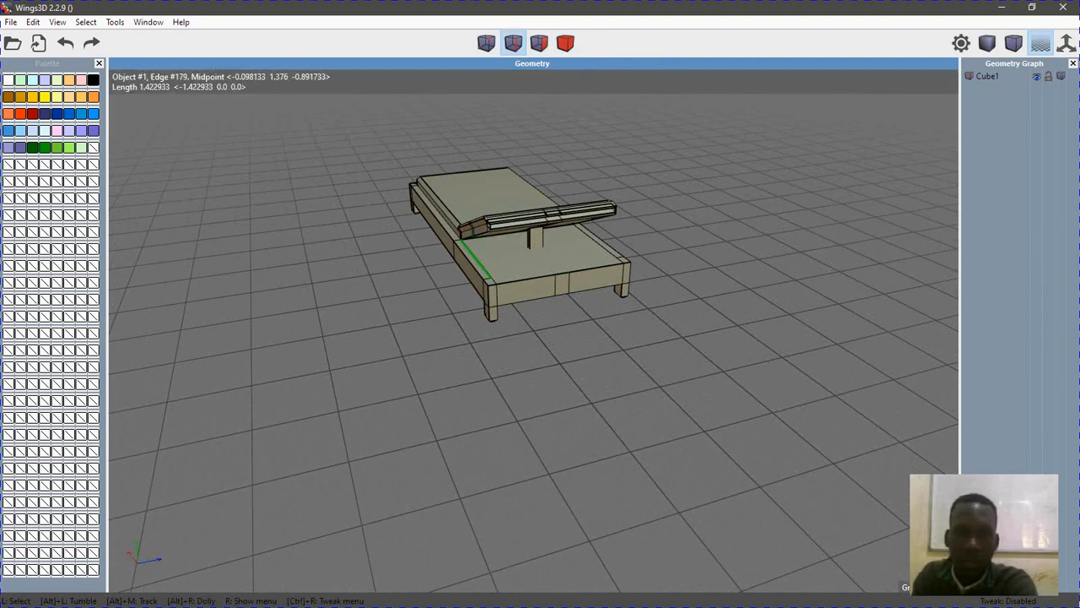
Remove the lengthwise edges along both sides of the base's exposed top and the leftover short corner edges
{"action": "left_click", "coordinate": [478, 261]}
{"action": "key", "text": "BackSpace"}
{"action": "left_click", "coordinate": [599, 243]}
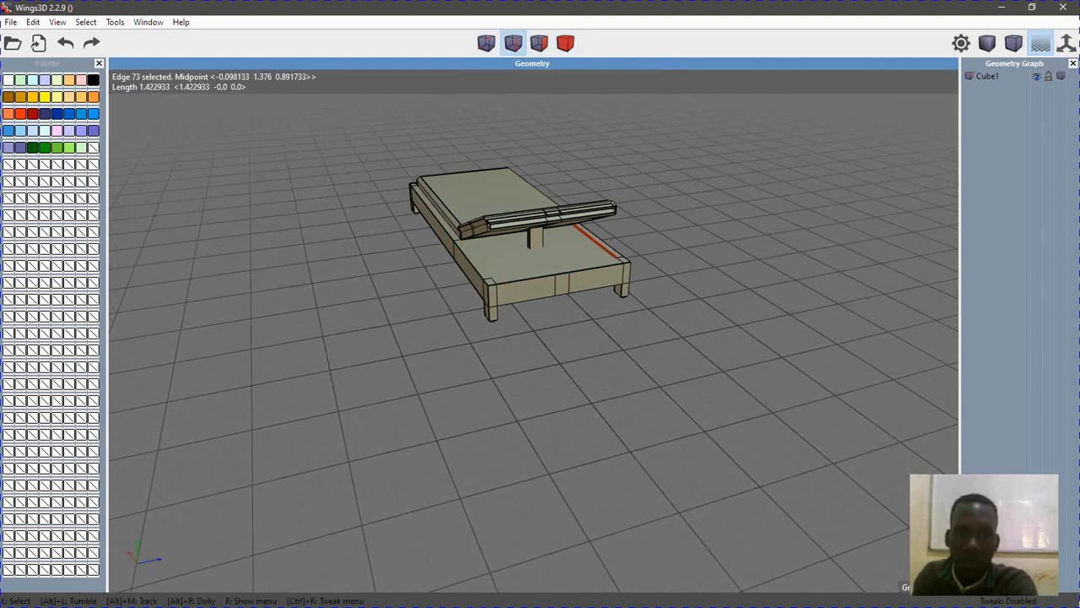
{"action": "key", "text": "BackSpace"}
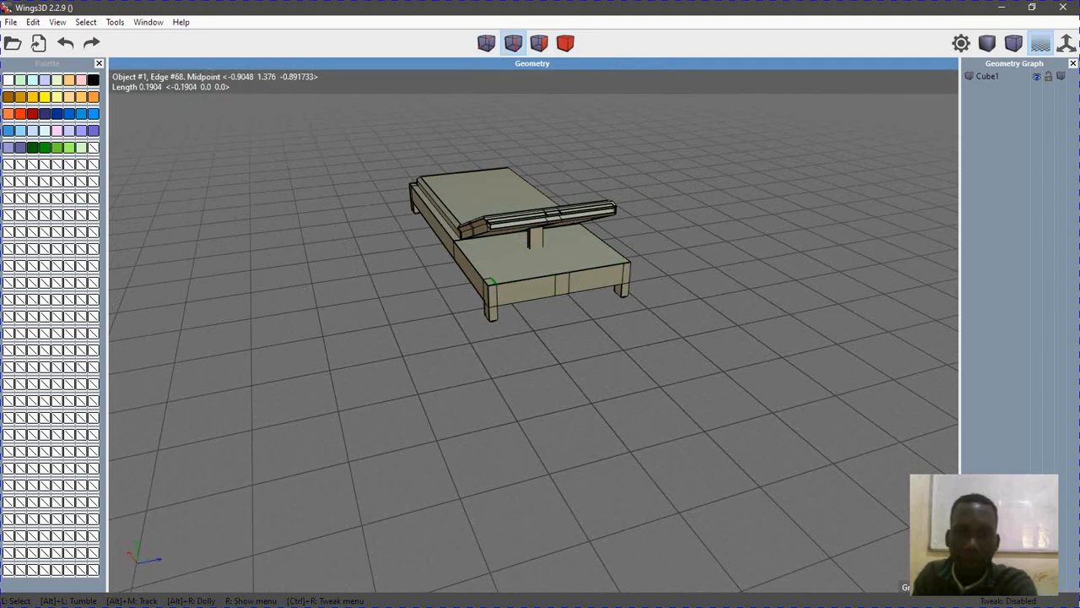
{"action": "left_click", "coordinate": [491, 282]}
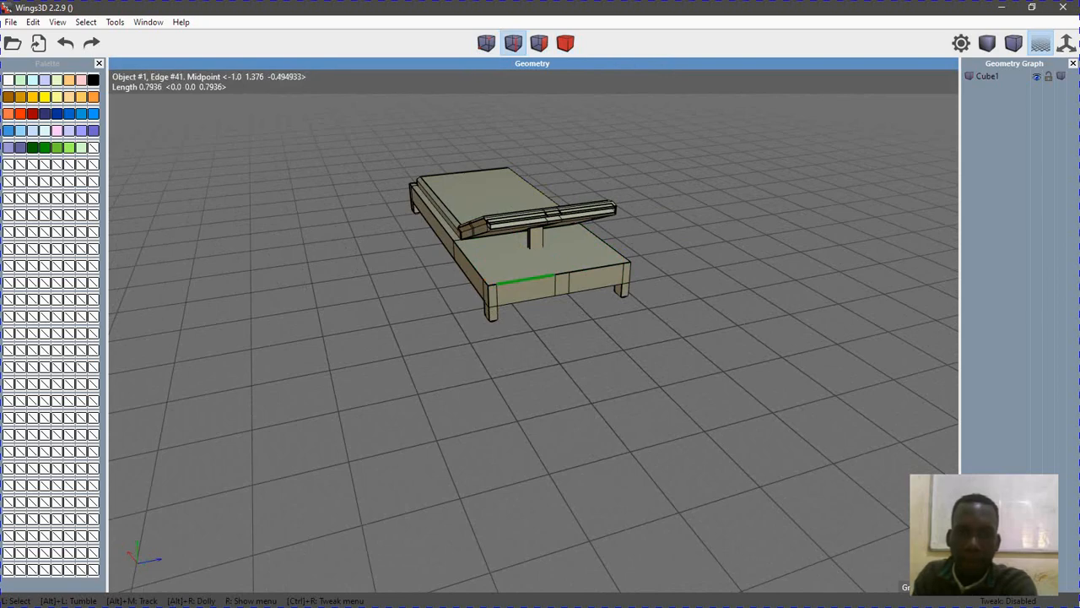
Remove the extra short central edges from the base's foot-end ledge and from the mattress's foot-end side
{"action": "left_click_drag", "start_coordinate": [506, 338], "coordinate": [253, 325], "text": "alt"}
{"action": "left_click_drag", "start_coordinate": [540, 338], "coordinate": [371, 393], "text": "alt"}
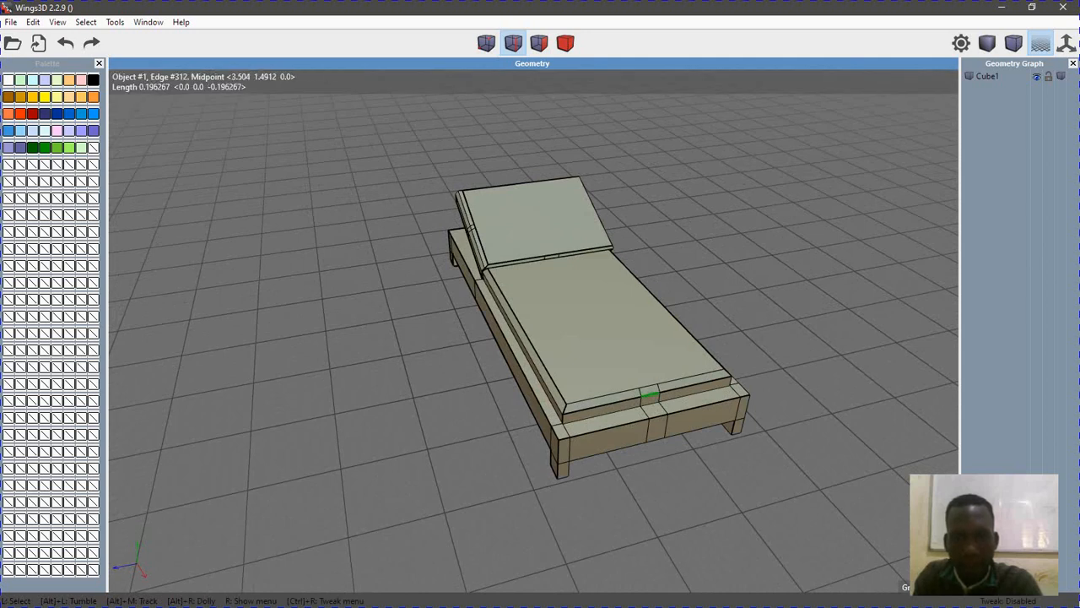
{"action": "left_click", "coordinate": [643, 412]}
{"action": "left_click", "coordinate": [663, 410]}
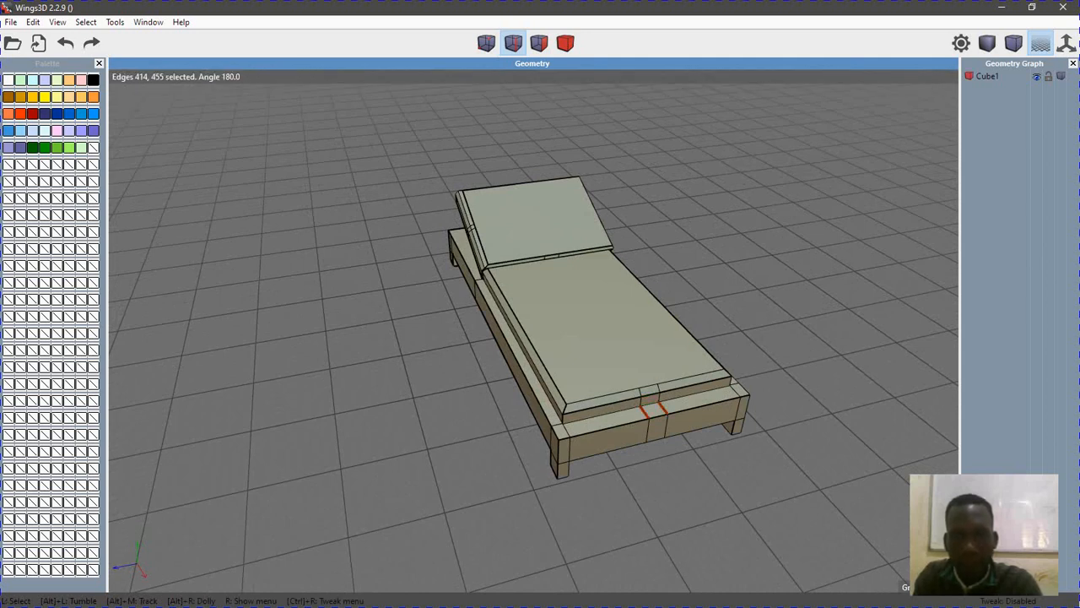
{"action": "key", "text": "BackSpace"}
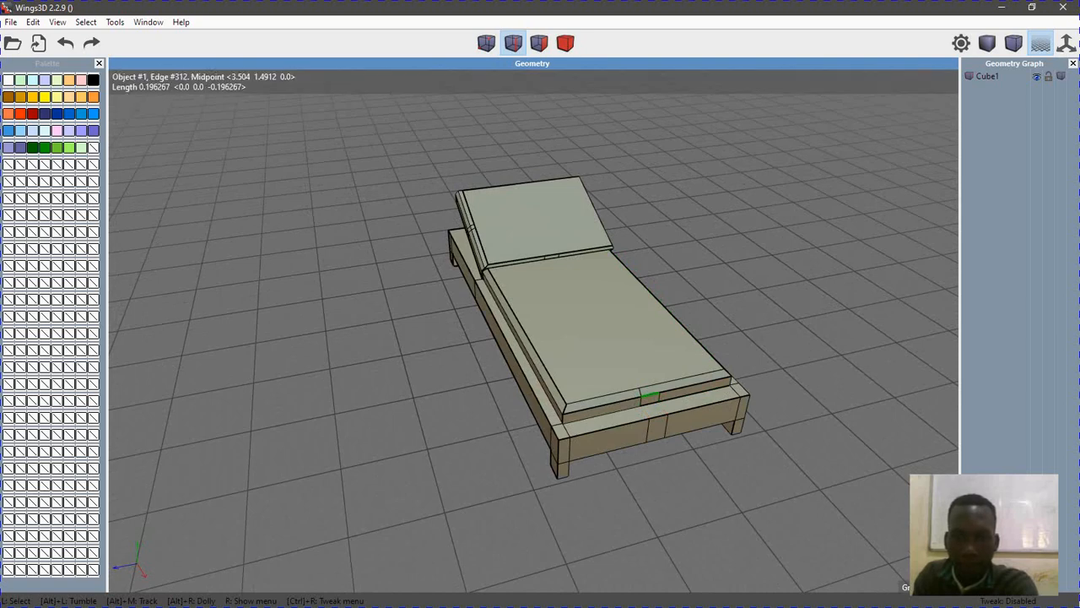
{"action": "left_click", "coordinate": [641, 392]}
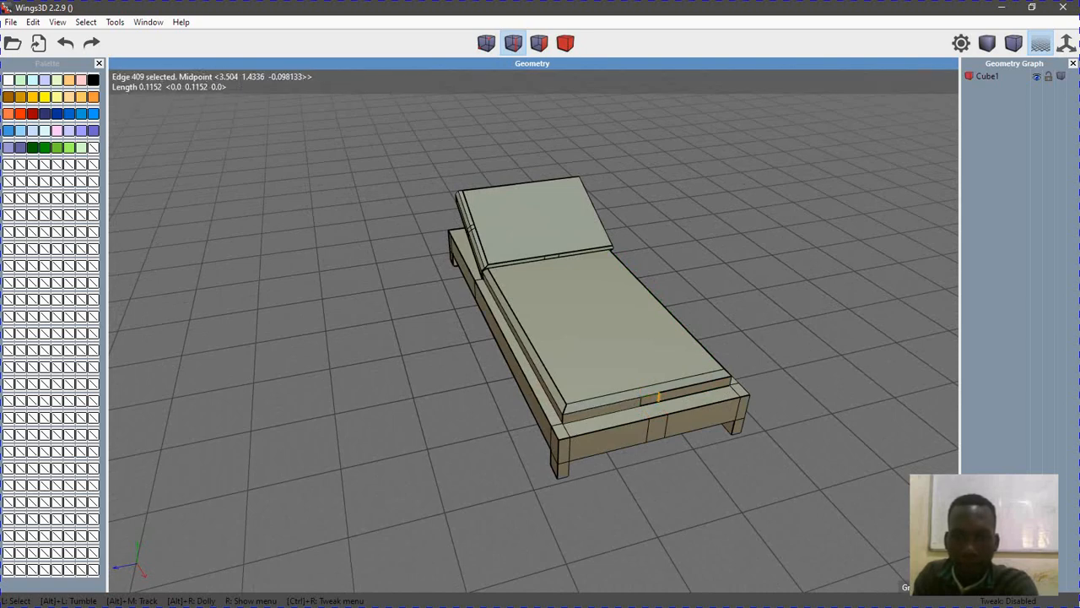
{"action": "left_click", "coordinate": [645, 398]}
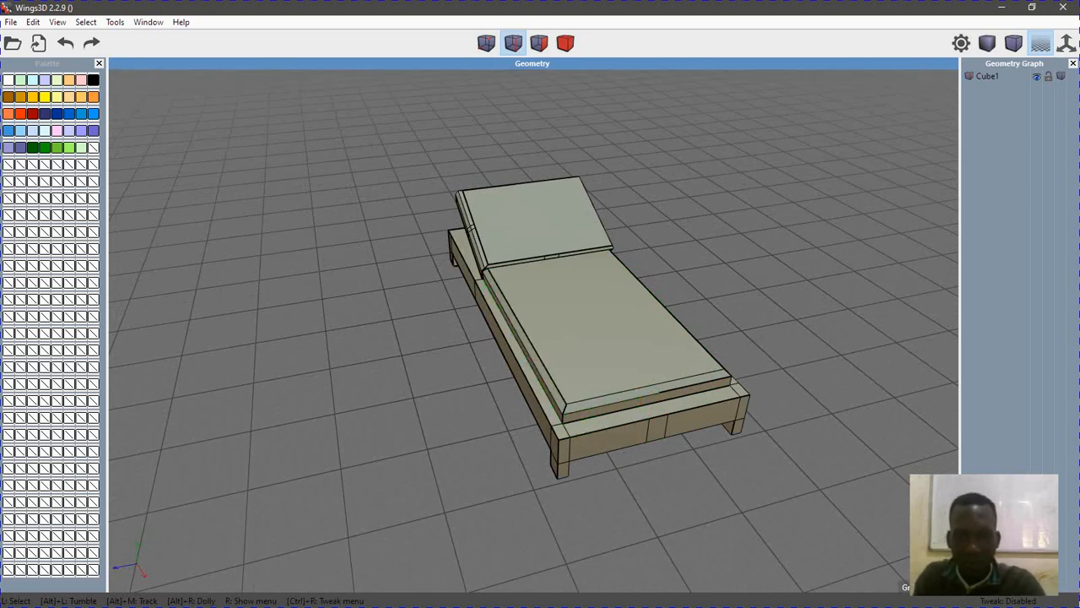
Delete the two short vertical edges halfway along one side of the backrest
{"action": "left_click_drag", "start_coordinate": [591, 380], "coordinate": [549, 337], "text": "alt"}
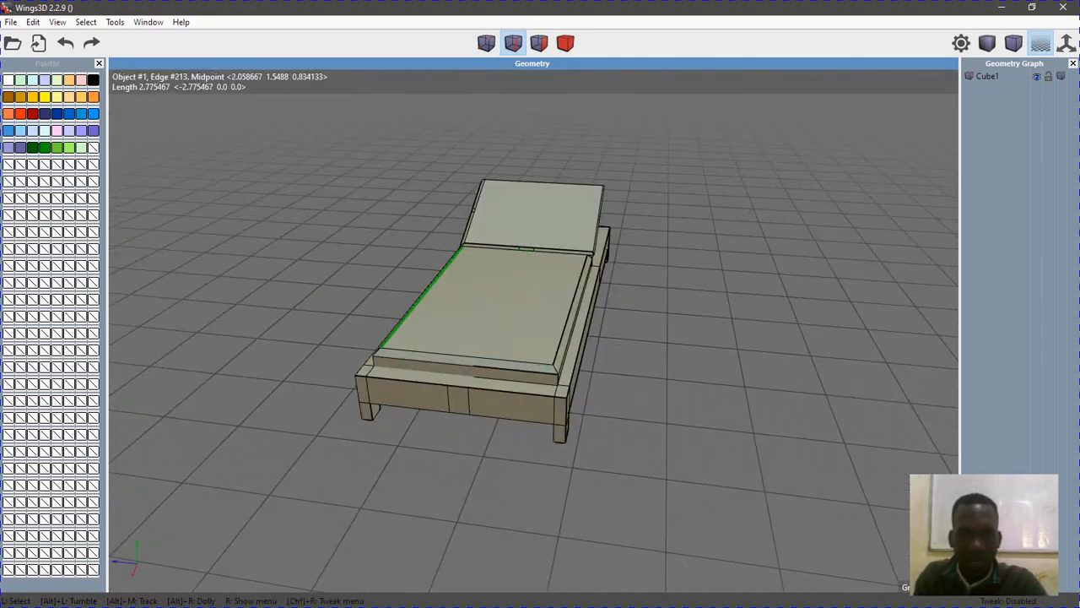
{"action": "left_click_drag", "start_coordinate": [405, 313], "coordinate": [637, 422], "text": "alt"}
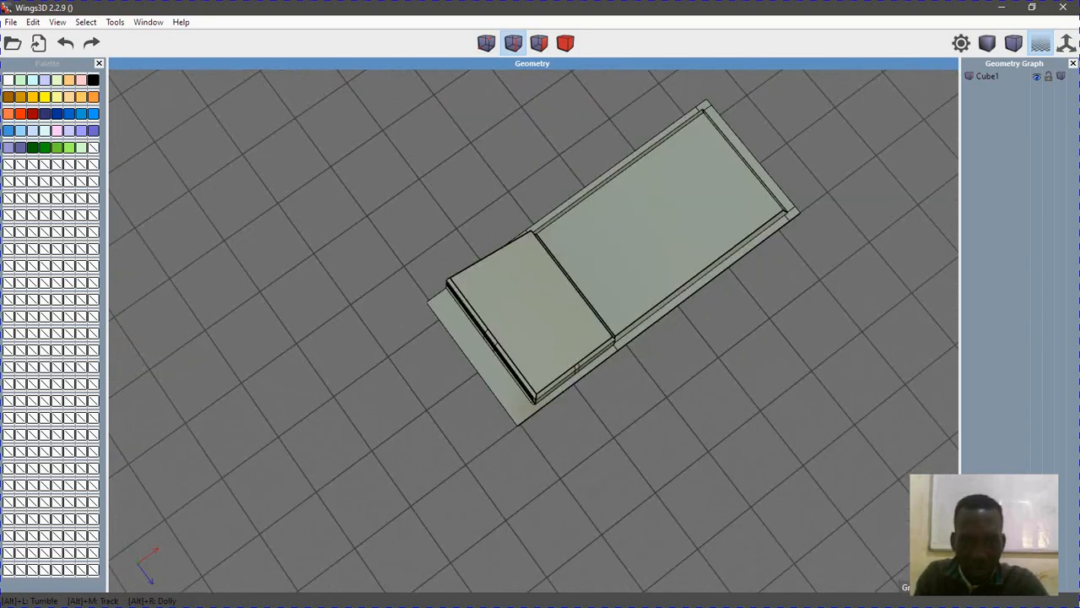
{"action": "left_click_drag", "start_coordinate": [576, 368], "coordinate": [506, 270], "text": "alt"}
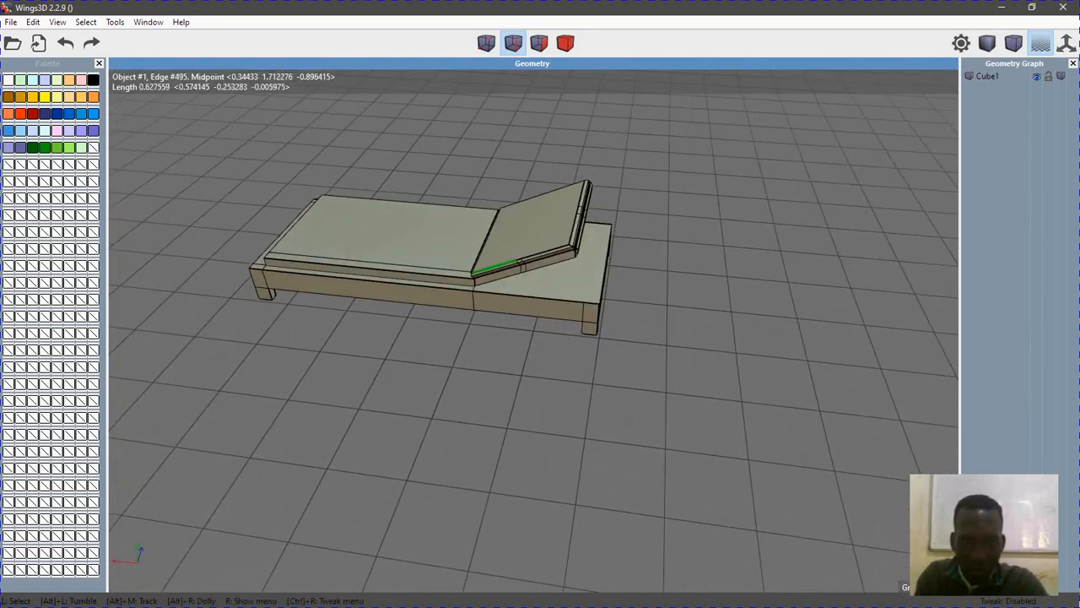
{"action": "left_click", "coordinate": [522, 267]}
{"action": "left_click", "coordinate": [526, 268]}
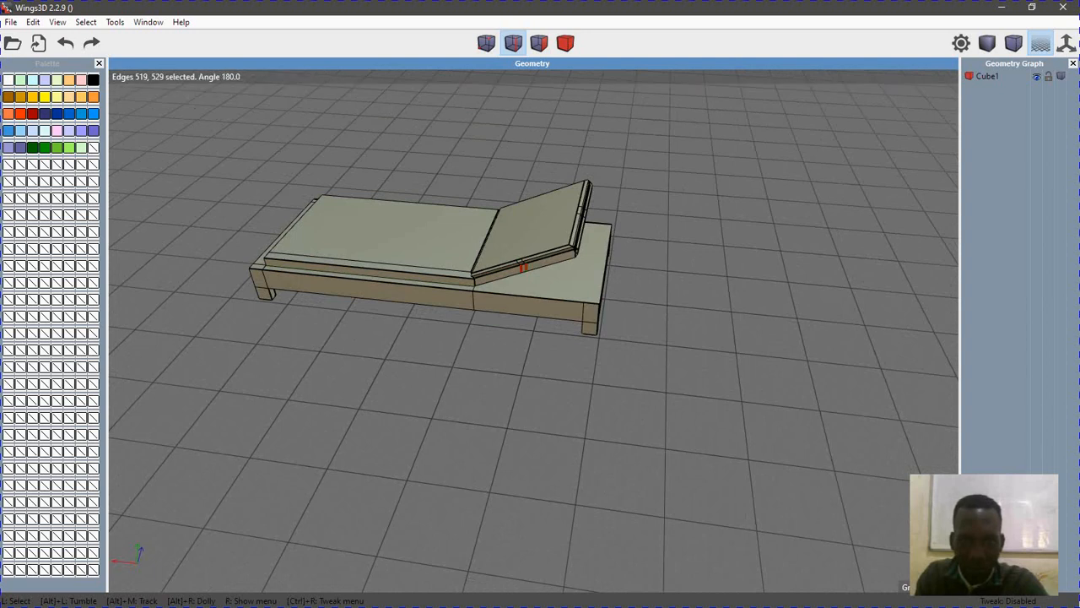
{"action": "key", "text": "Delete"}
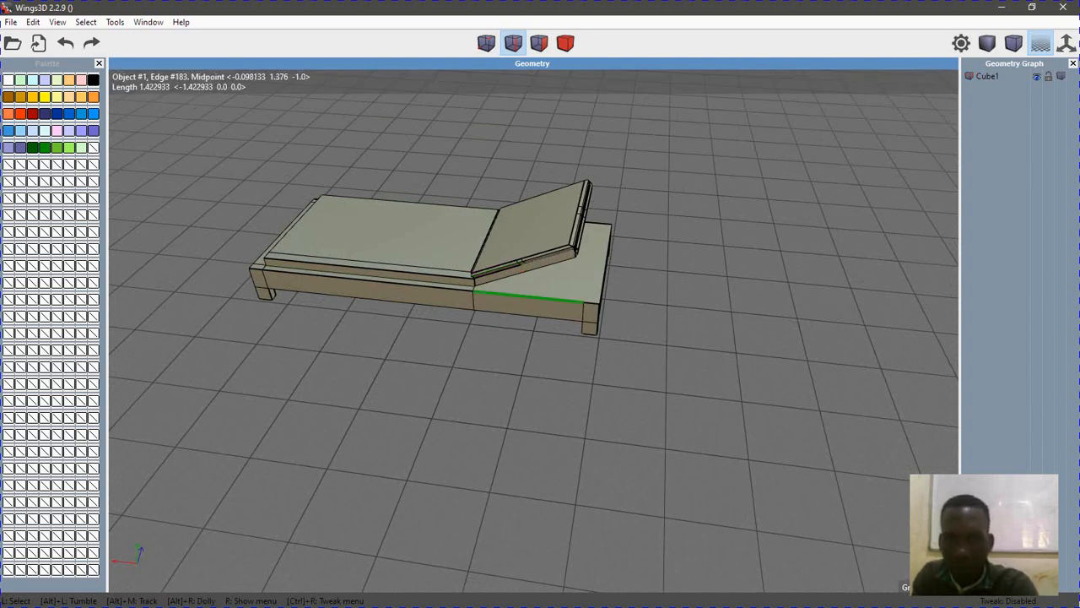
{"action": "left_click_drag", "start_coordinate": [591, 338], "coordinate": [202, 312], "text": "alt"}
{"action": "left_click", "coordinate": [535, 258]}
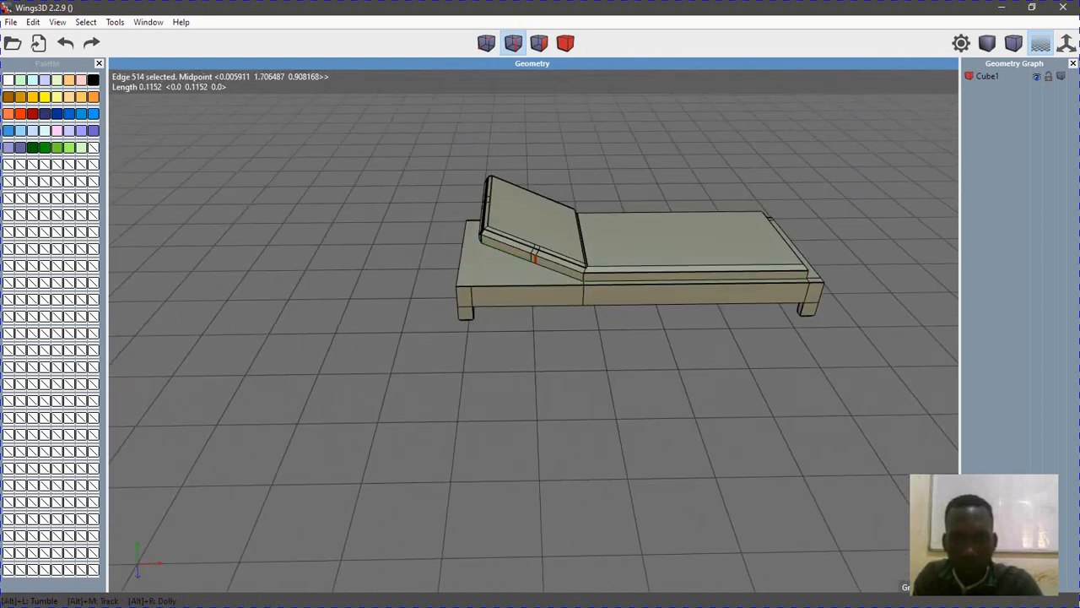
{"action": "left_click_drag", "start_coordinate": [524, 291], "coordinate": [375, 321], "text": "alt"}
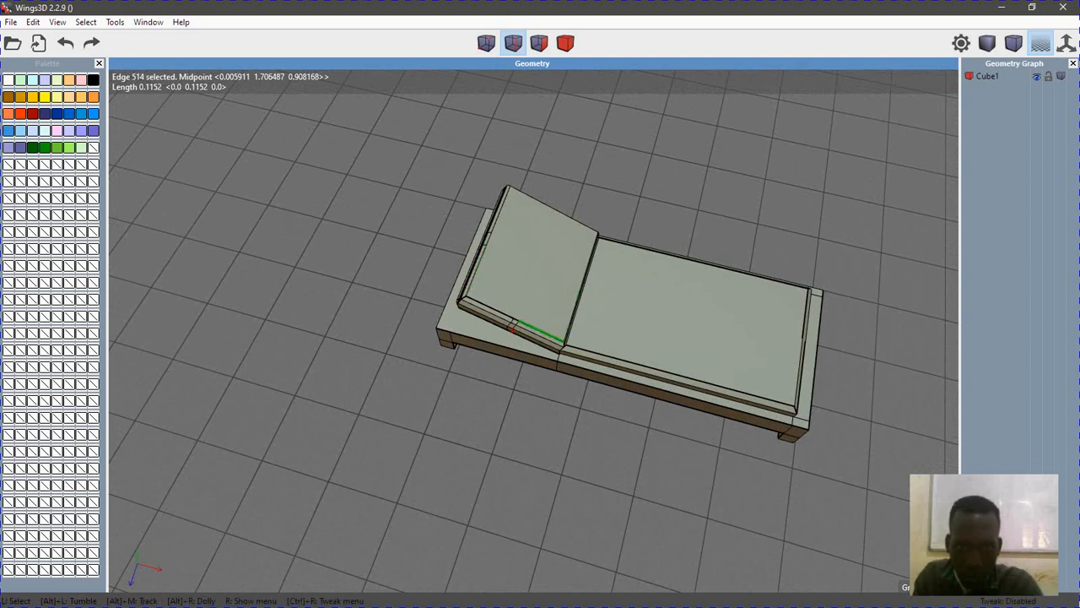
{"action": "left_click", "coordinate": [509, 327]}
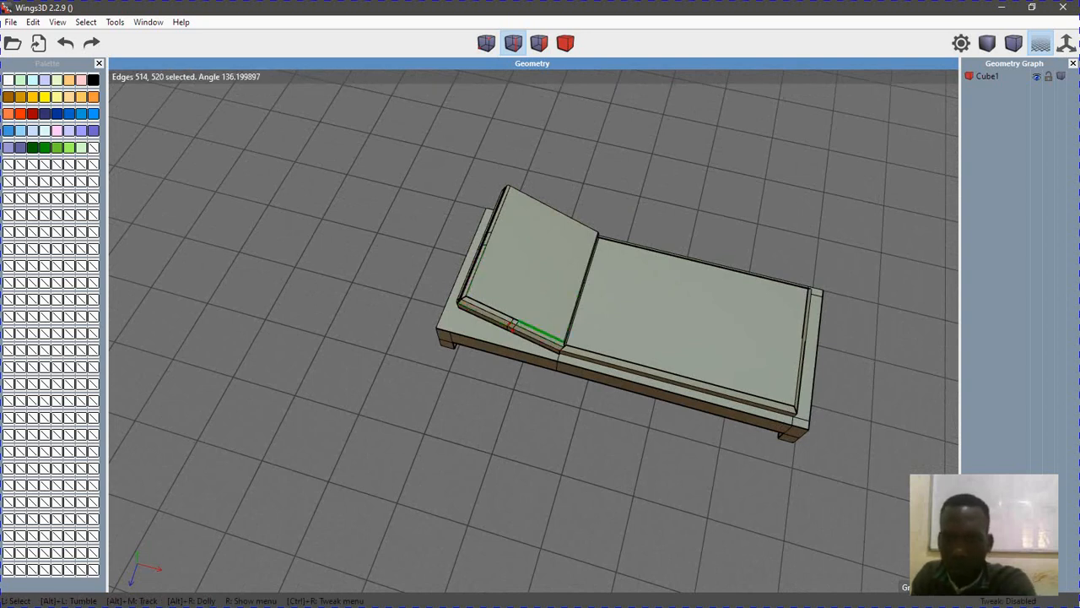
{"action": "key", "text": "space"}
Remove the two central lengthwise edge lines and the crossing edges from the underside of the base
{"action": "left_click_drag", "start_coordinate": [540, 334], "coordinate": [486, 169], "text": "alt"}
{"action": "left_click", "coordinate": [650, 335]}
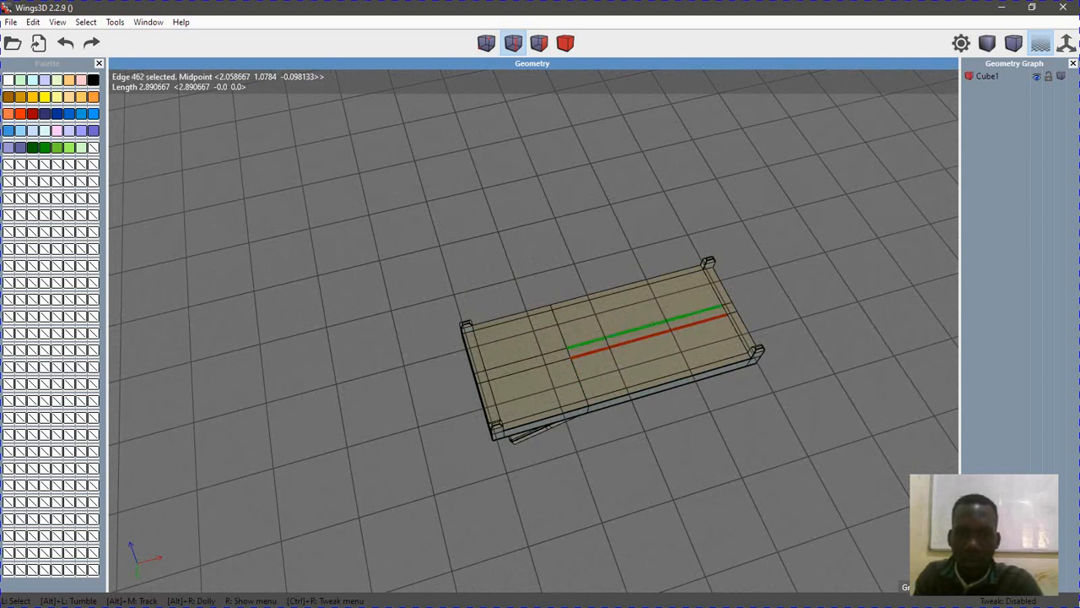
{"action": "left_click", "coordinate": [647, 325]}
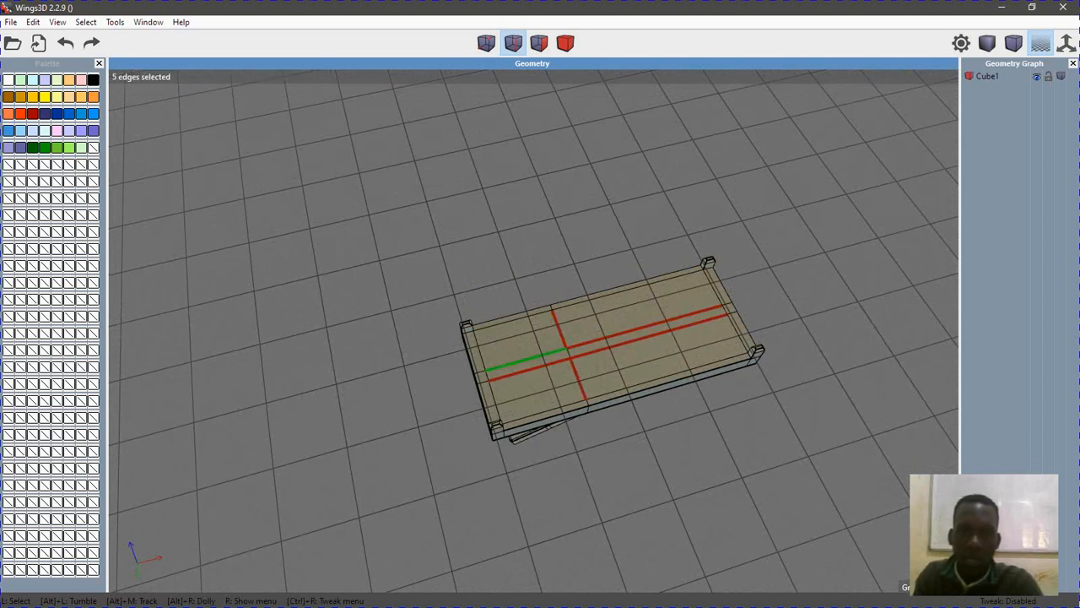
{"action": "key", "text": "BackSpace"}
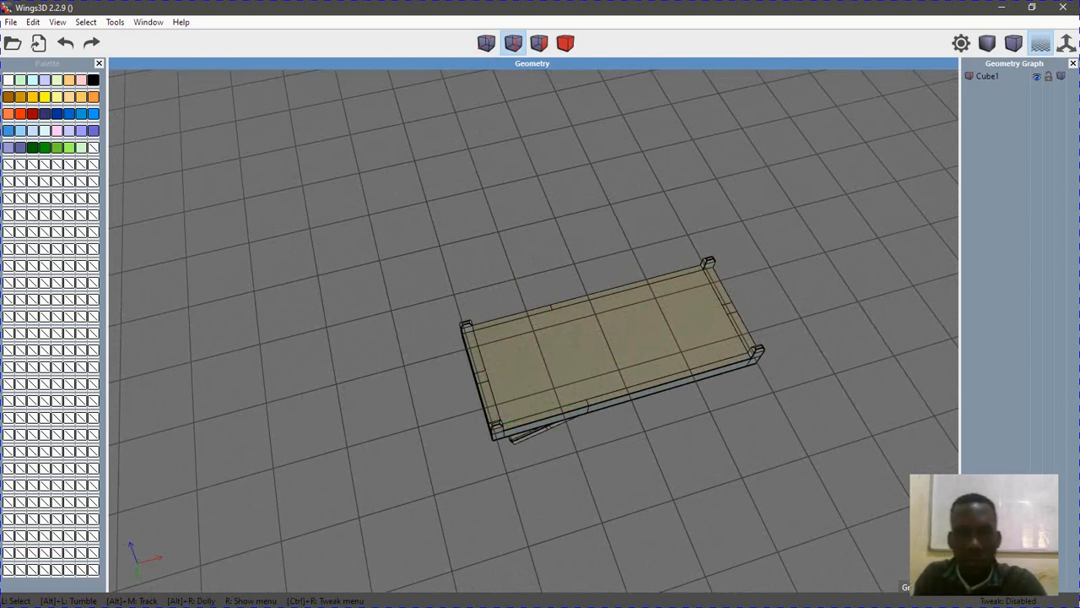
Select the complete lounger and convert the edge selection to a body selection
{"action": "left_click_drag", "start_coordinate": [666, 378], "coordinate": [592, 447], "text": "alt"}
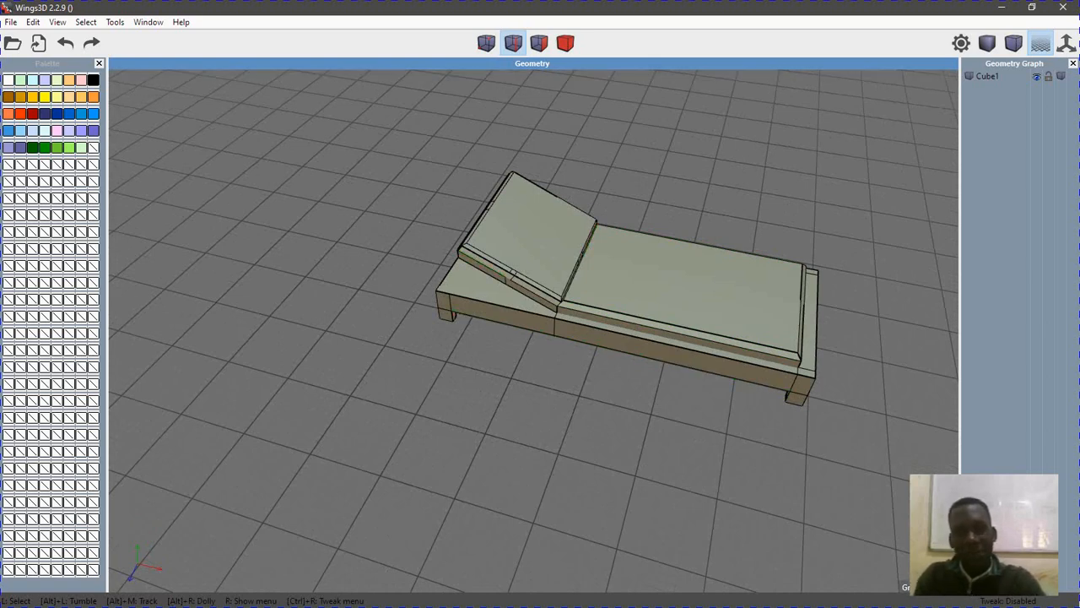
{"action": "left_click_drag", "start_coordinate": [401, 135], "coordinate": [913, 462]}
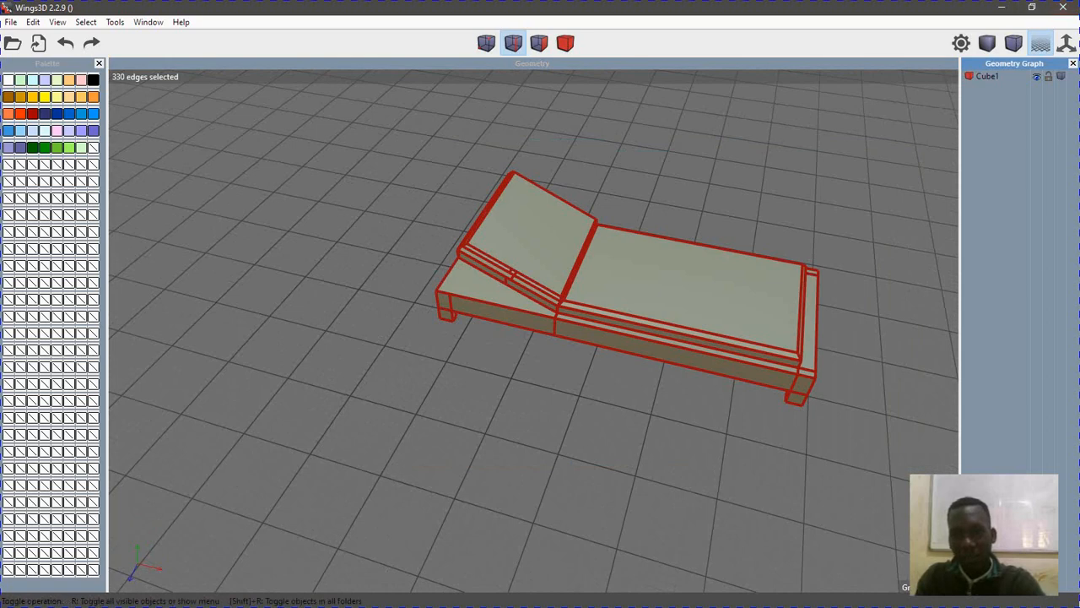
{"action": "key", "text": "b"}
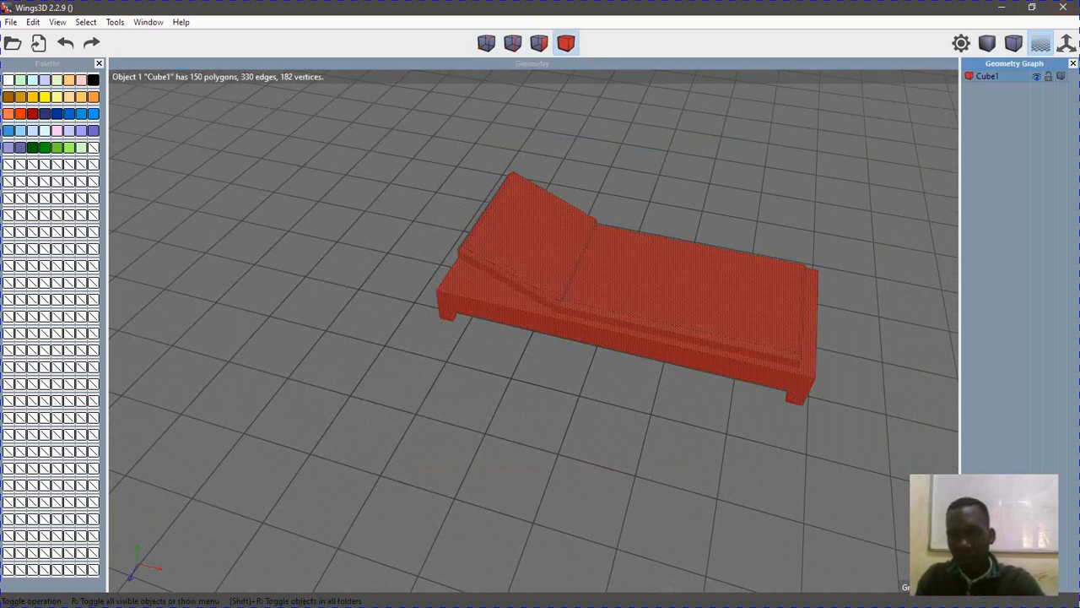
Rename the lounger object as "resting chair"
{"action": "right_click", "coordinate": [1037, 76]}
{"action": "left_click", "coordinate": [962, 97]}
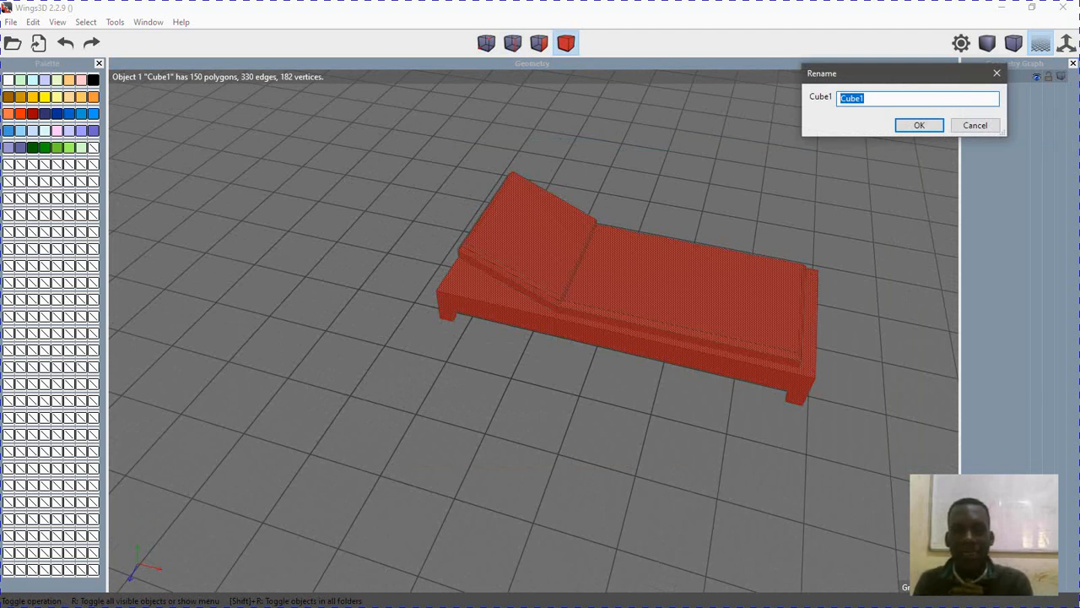
{"action": "type", "text": "re"}
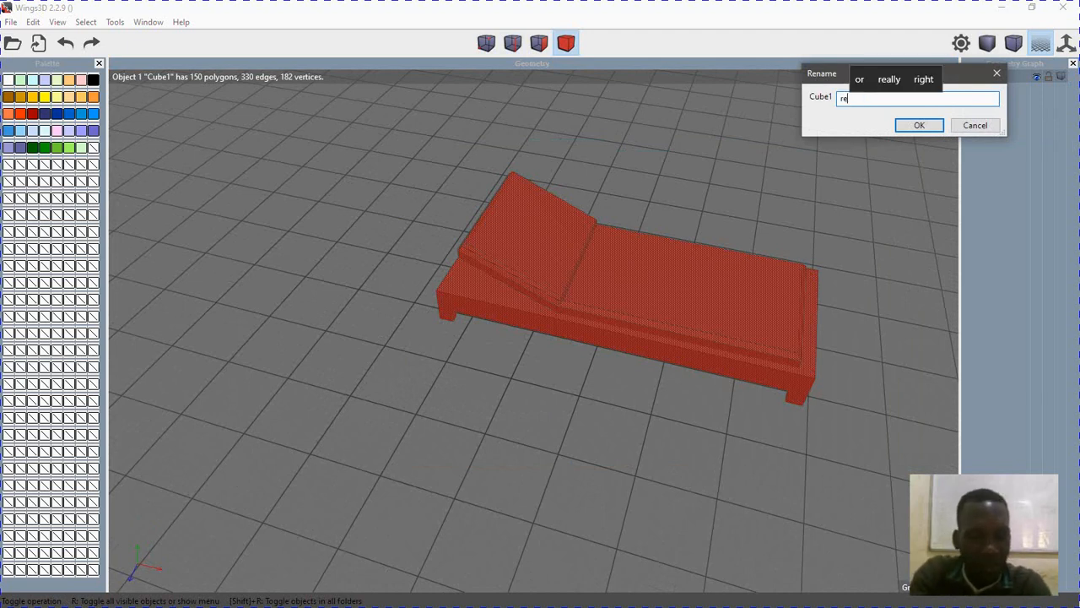
{"action": "type", "text": "sting "}
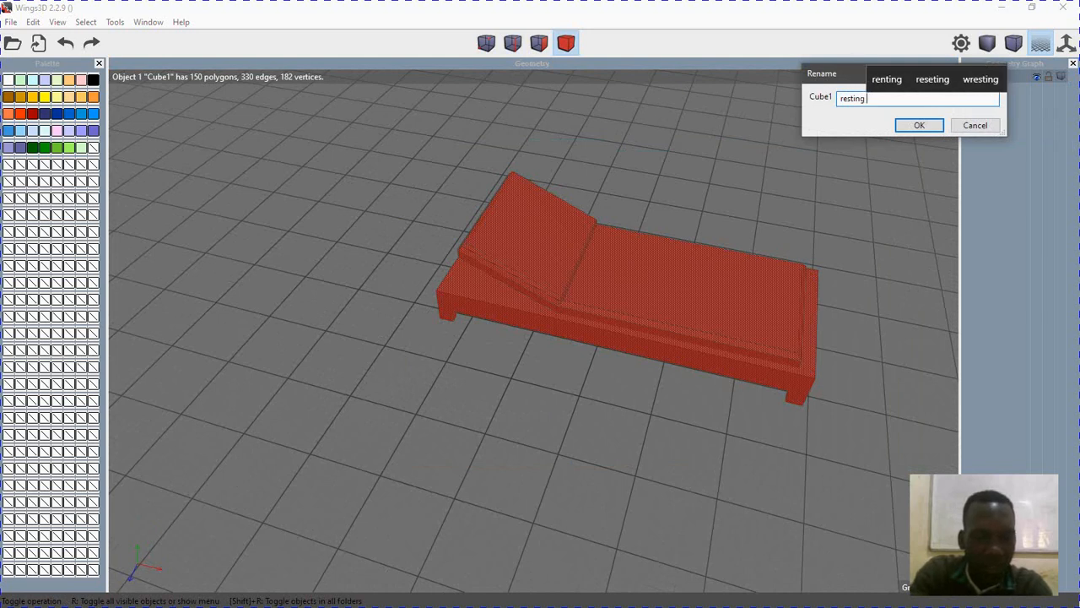
{"action": "type", "text": "cha"}
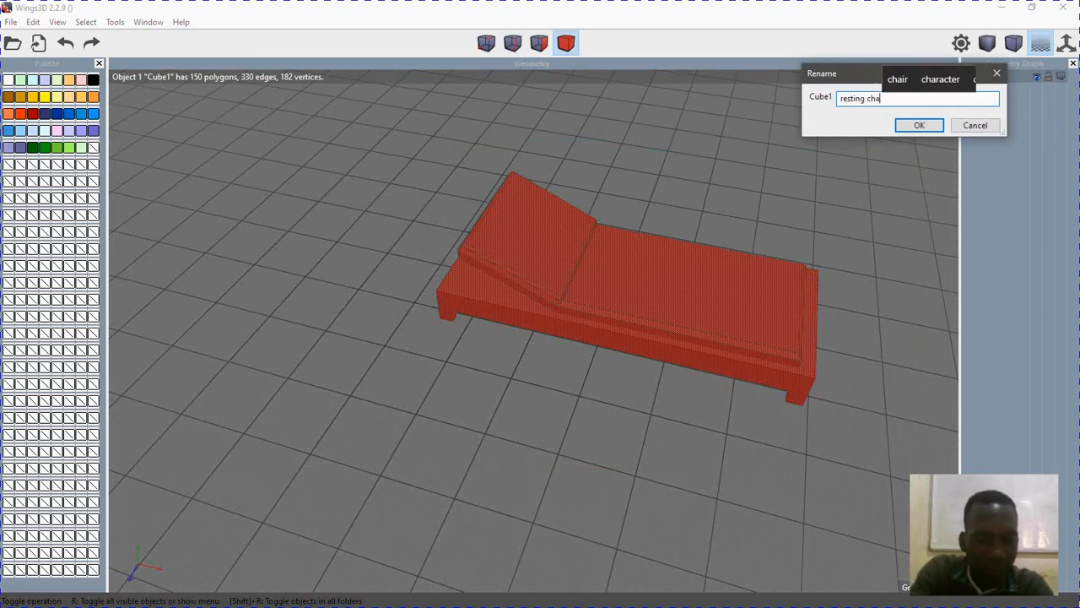
{"action": "type", "text": "ire"}
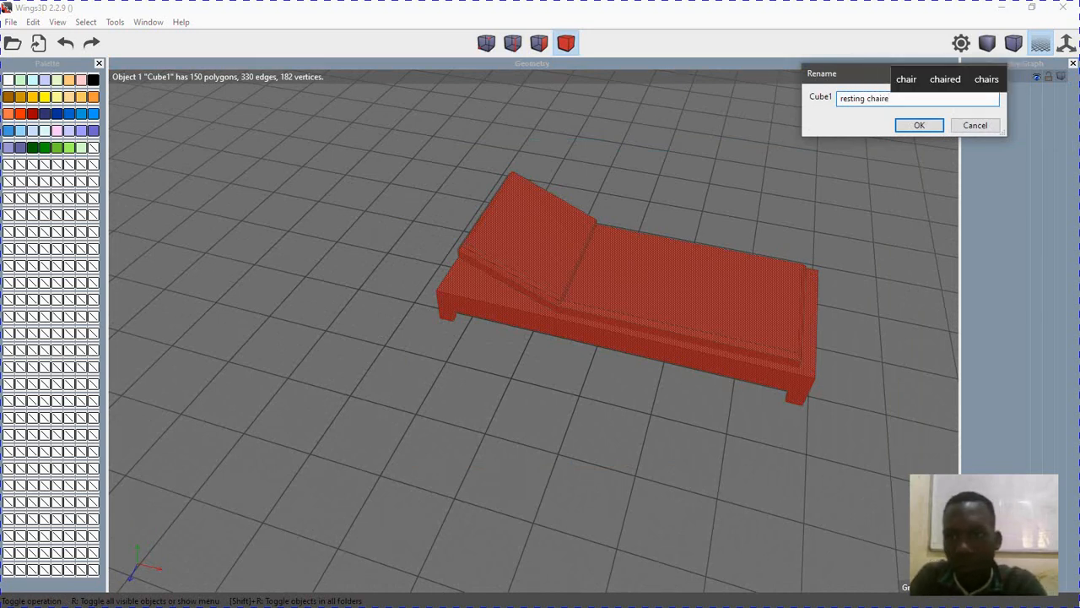
{"action": "key", "text": "BackSpace"}
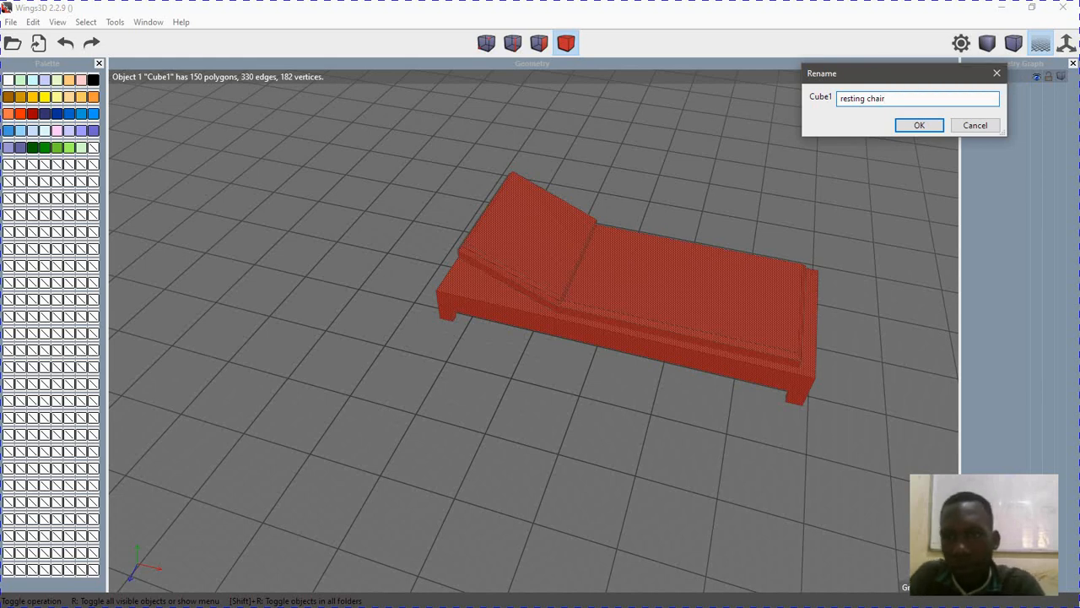
{"action": "key", "text": "Return"}
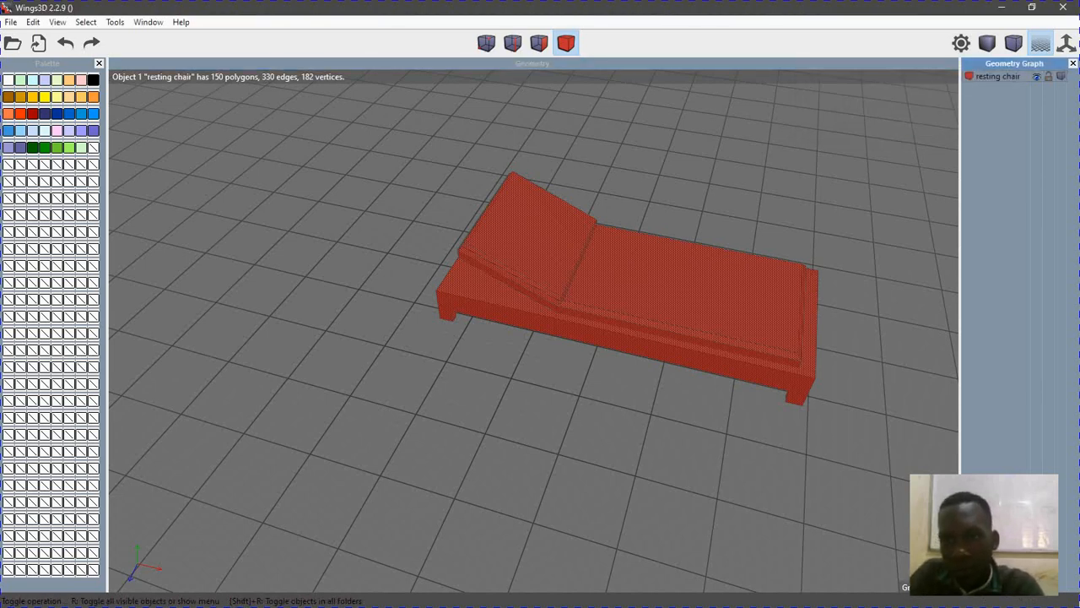
Hide the resting chair and create a default cube as a separate object
{"action": "key", "text": "space"}
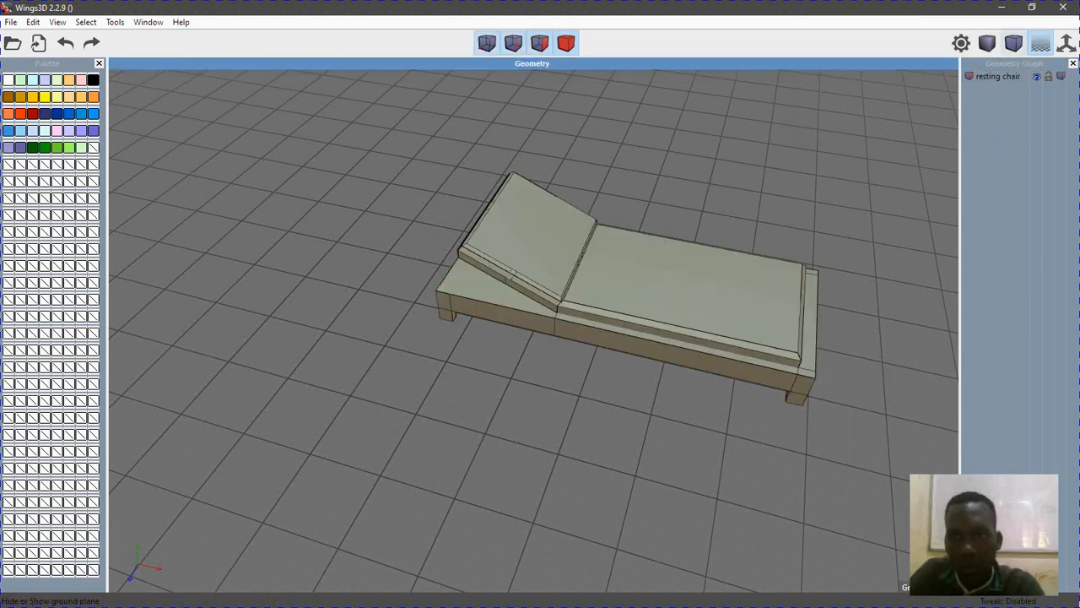
{"action": "left_click", "coordinate": [1036, 76]}
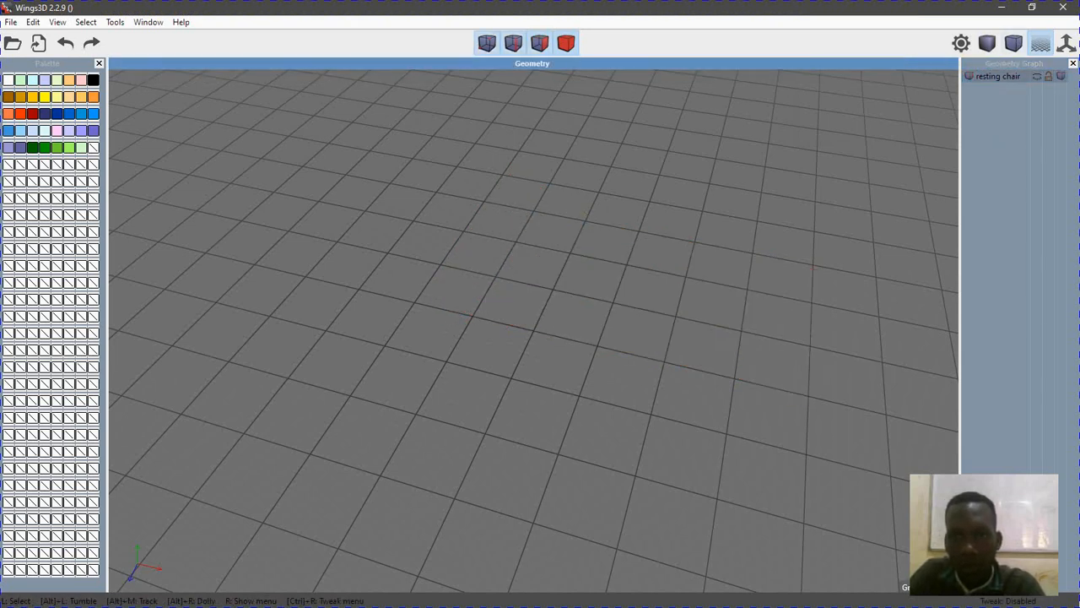
{"action": "right_click", "coordinate": [696, 137]}
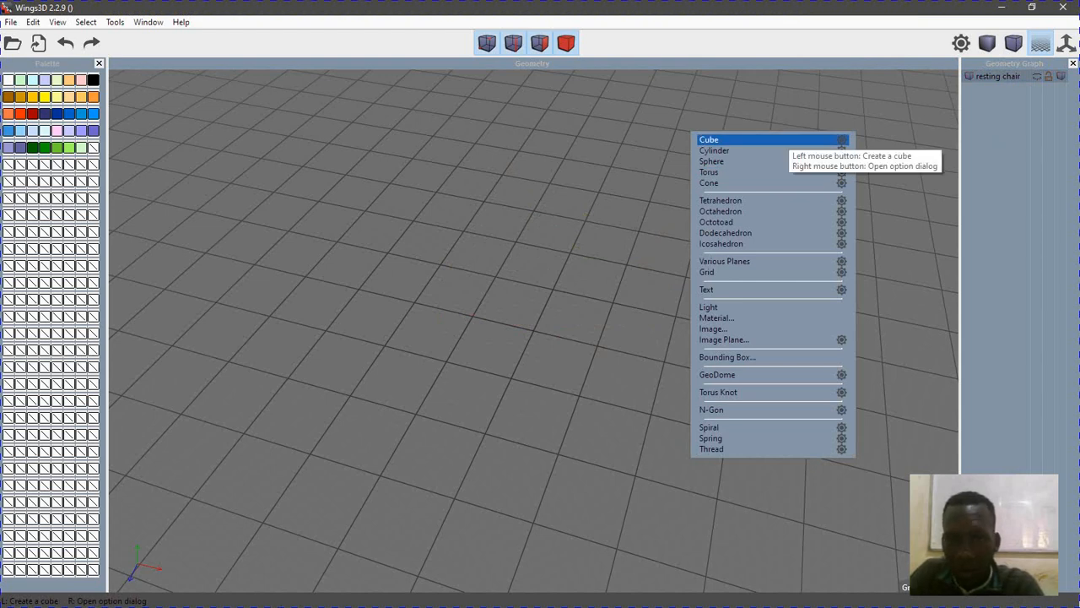
{"action": "left_click", "coordinate": [776, 140]}
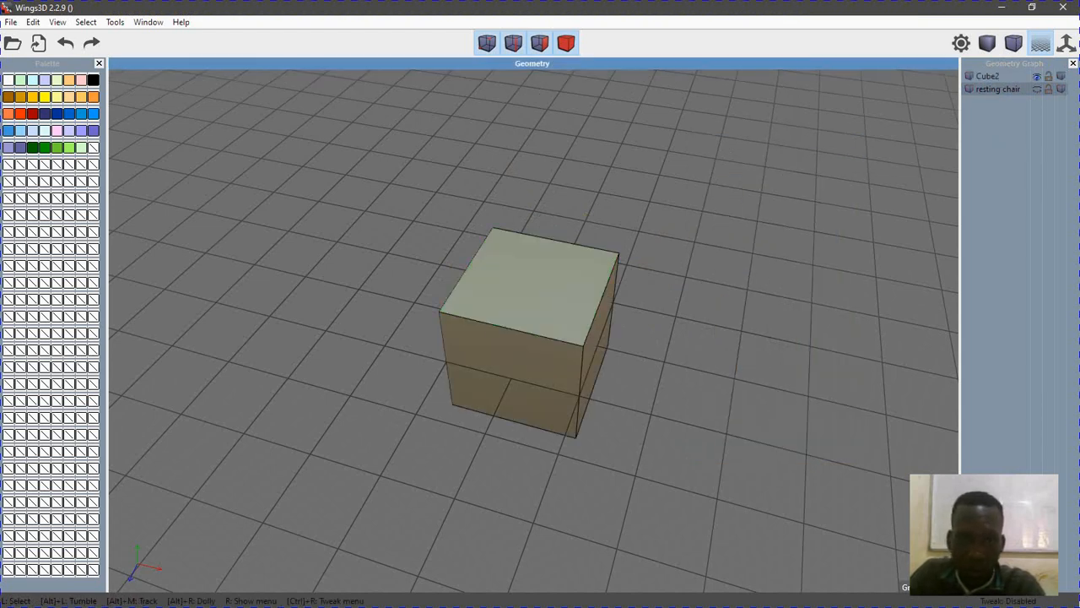
Select all faces of the cube and move them up along the Y axis by about 1.43
{"action": "left_click_drag", "start_coordinate": [406, 182], "coordinate": [698, 520]}
{"action": "right_click", "coordinate": [699, 520]}
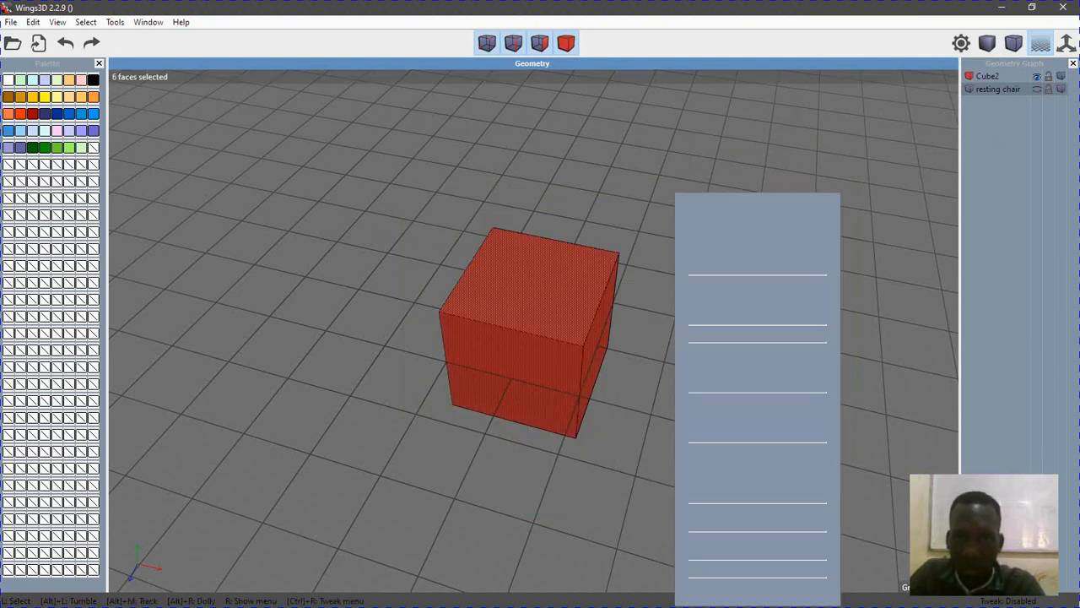
{"action": "left_click", "coordinate": [730, 202]}
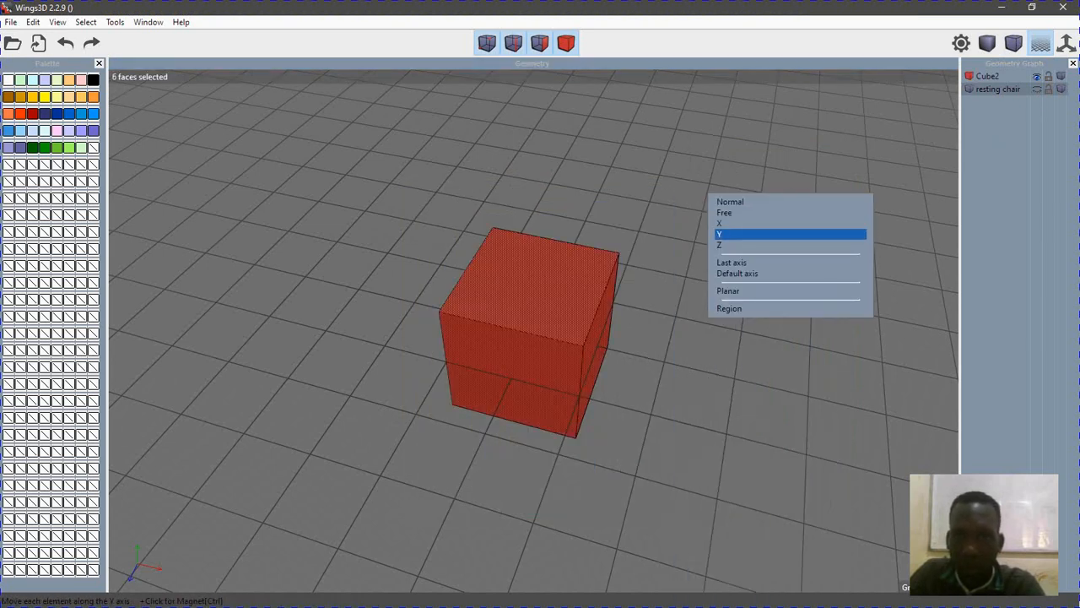
{"action": "left_click", "coordinate": [760, 234]}
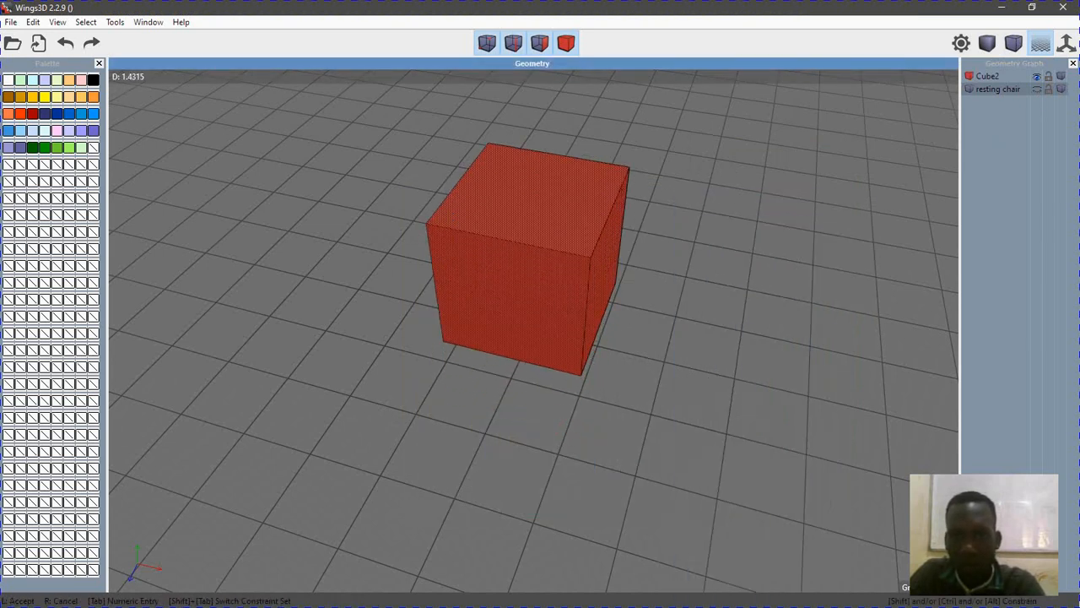
{"action": "left_click", "coordinate": [760, 233]}
{"action": "left_click_drag", "start_coordinate": [759, 234], "coordinate": [785, 127], "text": "alt"}
{"action": "key", "text": "space"}
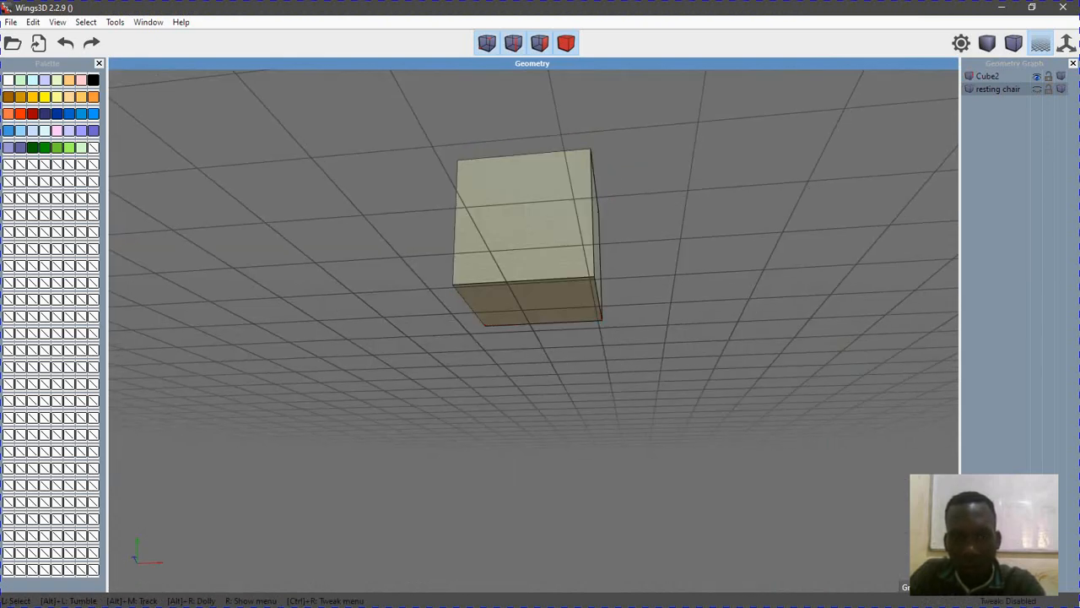
Thin the cube into a slab by raising its bottom face along the Y axis in two moves of about 1.23 and 0.21
{"action": "key", "text": "f"}
{"action": "left_click", "coordinate": [540, 314]}
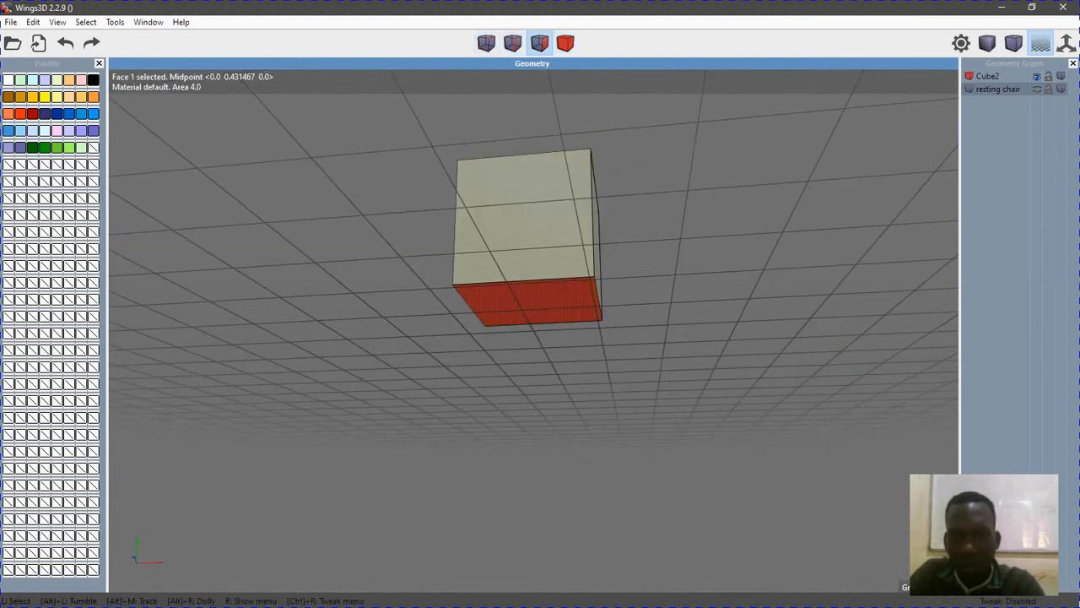
{"action": "left_click_drag", "start_coordinate": [540, 314], "coordinate": [531, 421], "text": "alt"}
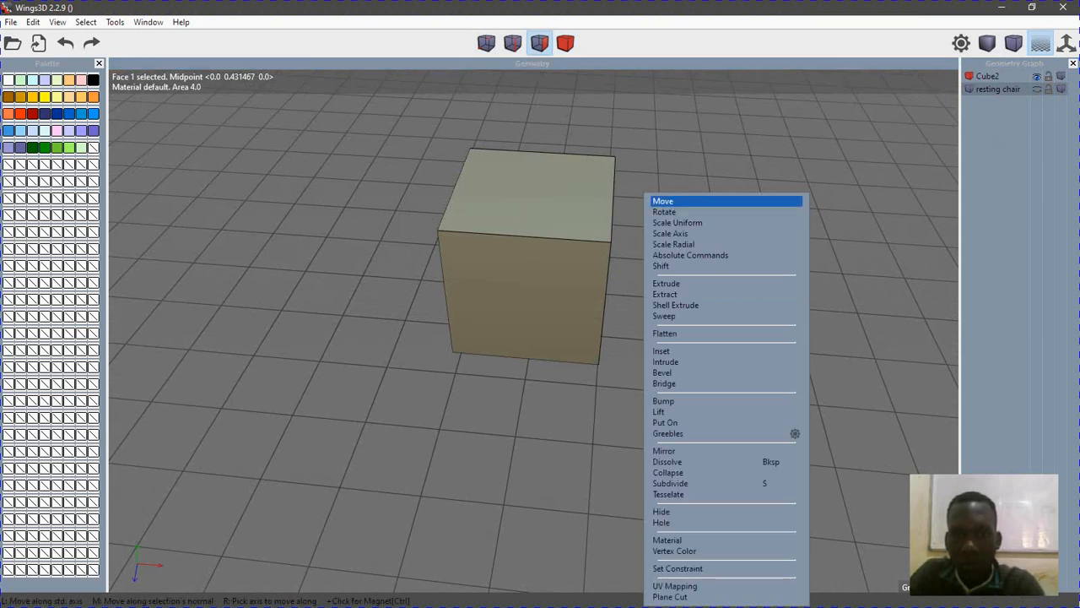
{"action": "left_click", "coordinate": [681, 202]}
{"action": "left_click", "coordinate": [680, 235]}
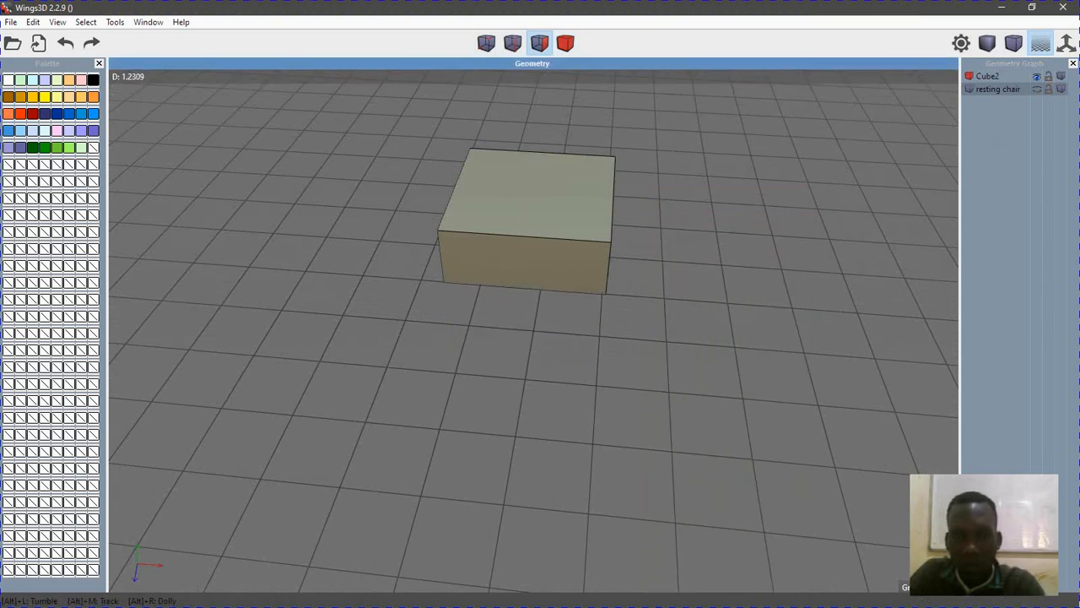
{"action": "left_click_drag", "start_coordinate": [680, 235], "coordinate": [686, 146], "text": "alt"}
{"action": "left_click", "coordinate": [685, 145]}
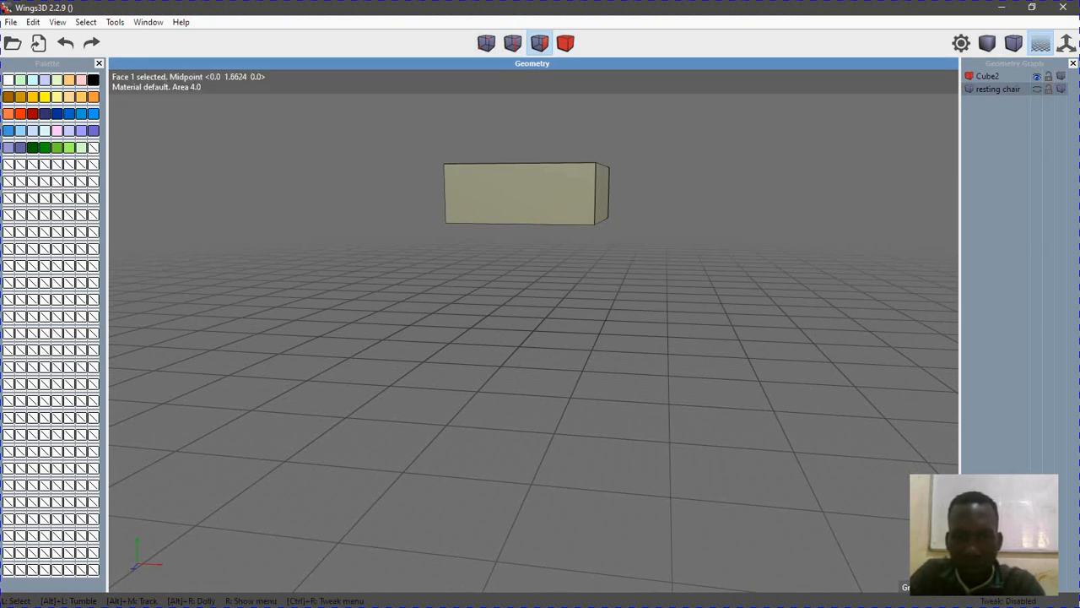
{"action": "right_click", "coordinate": [645, 199]}
{"action": "left_click", "coordinate": [667, 199]}
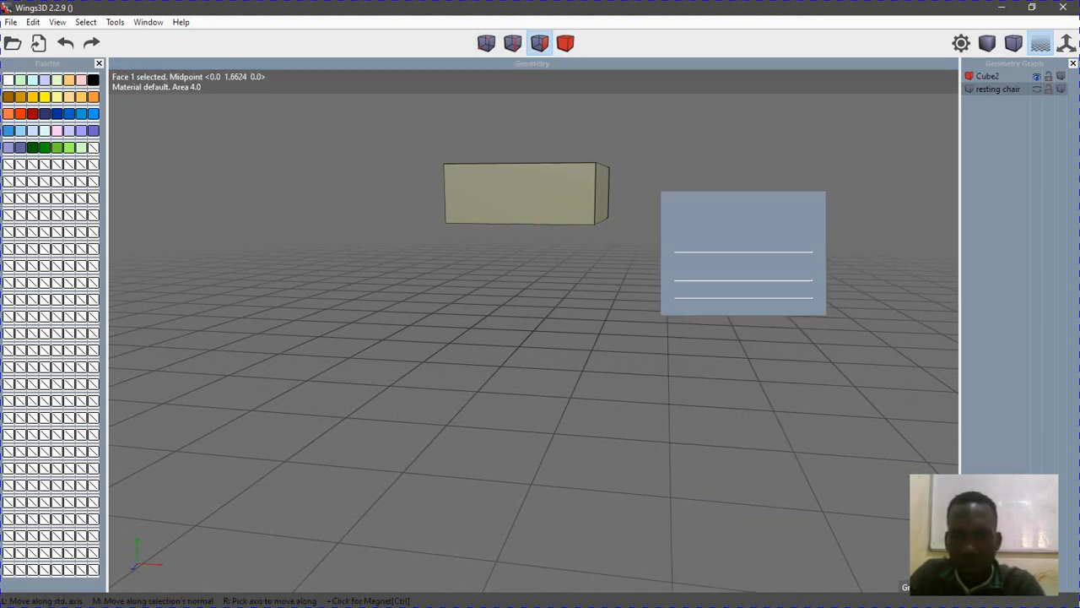
{"action": "left_click", "coordinate": [717, 231]}
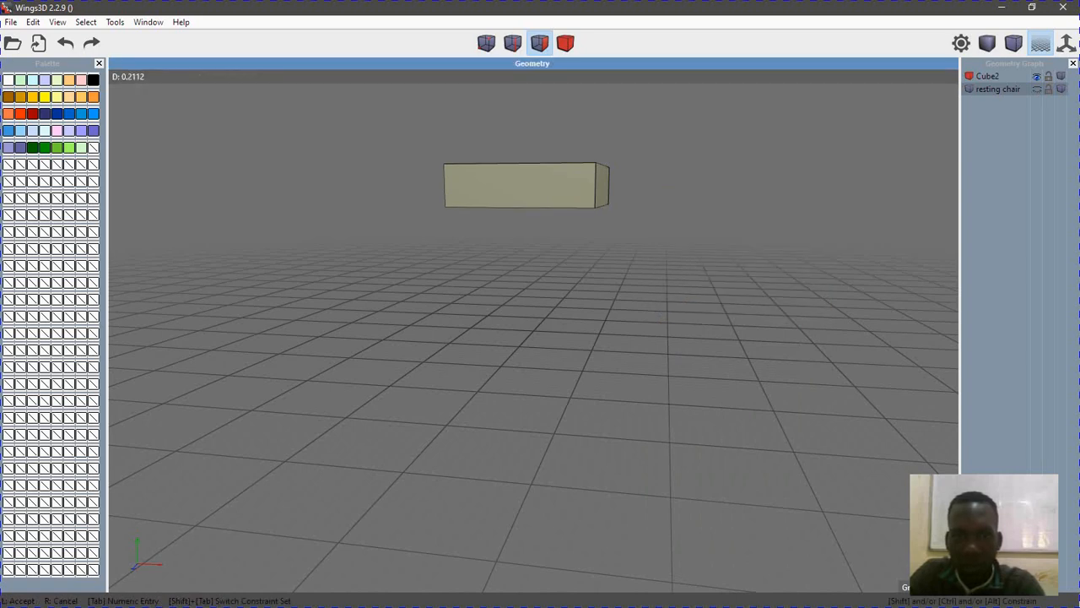
{"action": "left_click", "coordinate": [717, 232]}
{"action": "key", "text": "space"}
Select all faces of the slab and smooth it into a rounded cushion by subdividing twice
{"action": "left_click_drag", "start_coordinate": [667, 231], "coordinate": [667, 278], "text": "alt"}
{"action": "left_click_drag", "start_coordinate": [438, 136], "coordinate": [647, 282]}
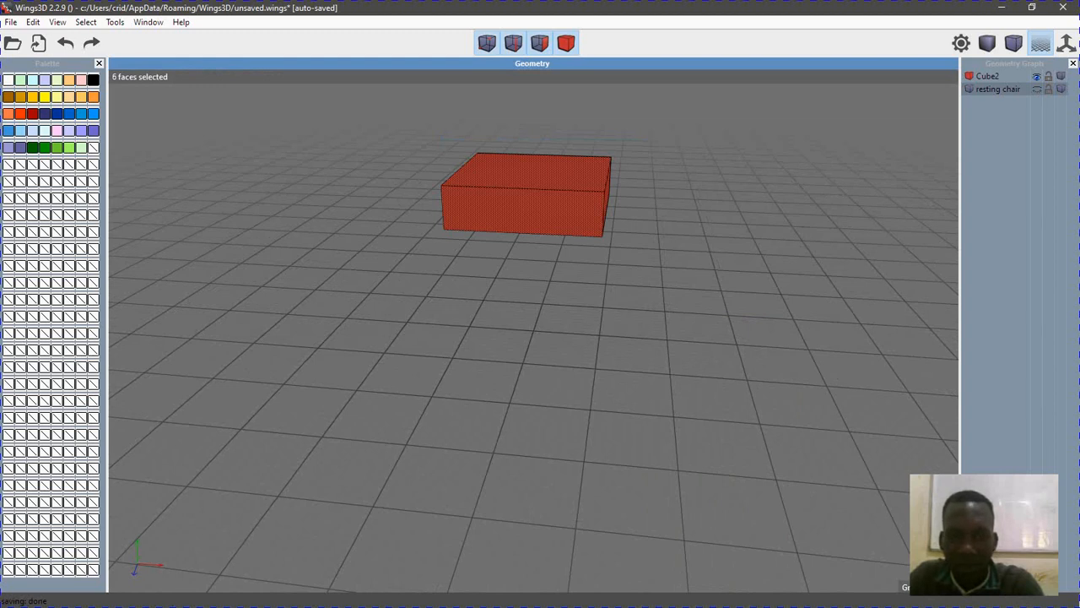
{"action": "key", "text": "s"}
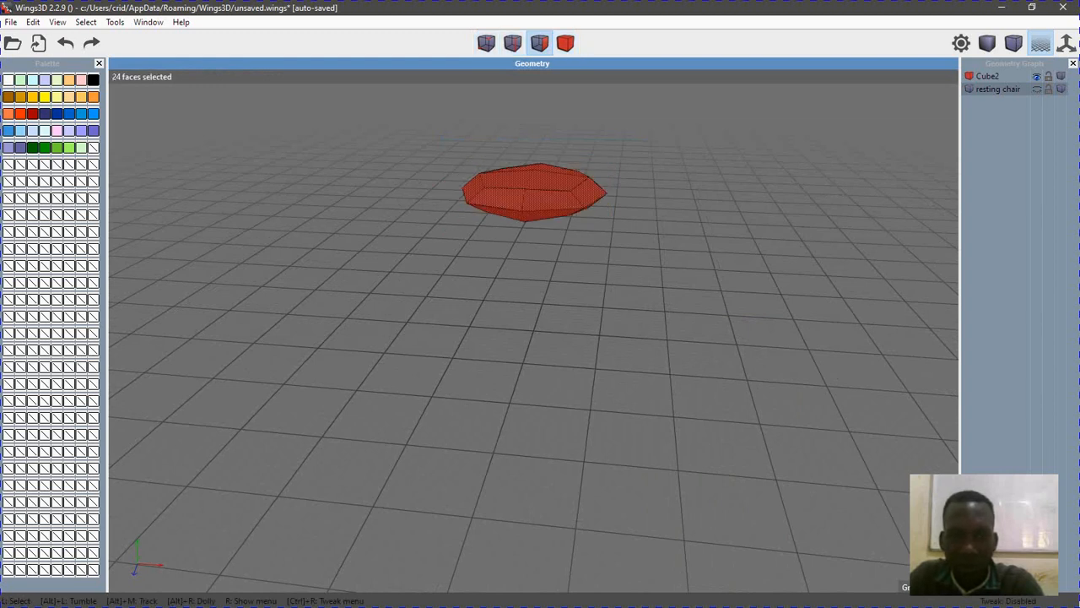
{"action": "key", "text": "s"}
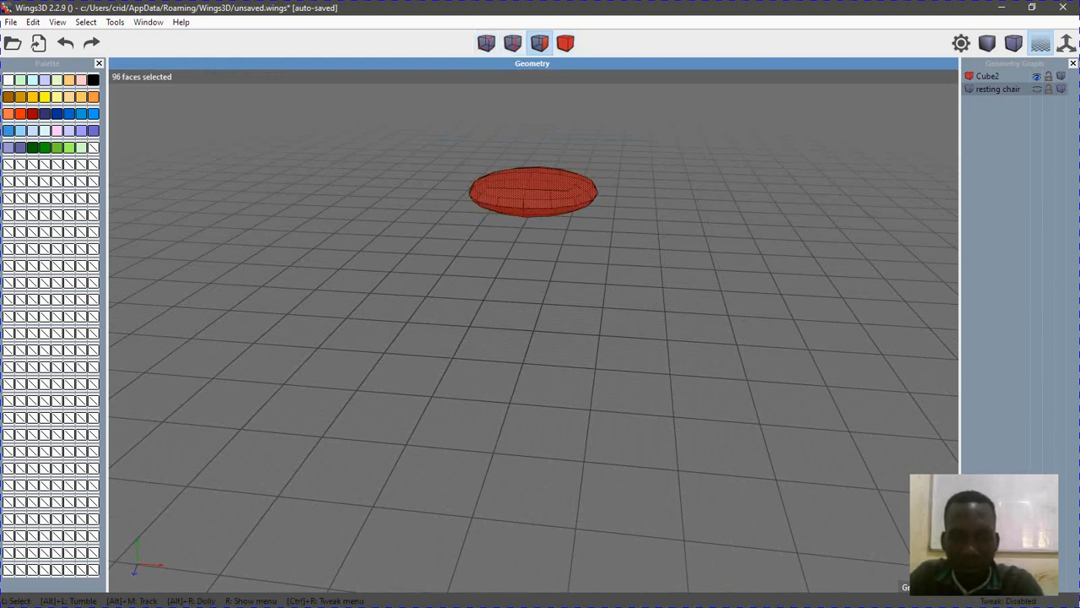
{"action": "left_click_drag", "start_coordinate": [534, 279], "coordinate": [718, 371], "text": "alt"}
{"action": "left_click_drag", "start_coordinate": [540, 338], "coordinate": [696, 266], "text": "alt"}
{"action": "left_click_drag", "start_coordinate": [540, 286], "coordinate": [704, 317], "text": "alt"}
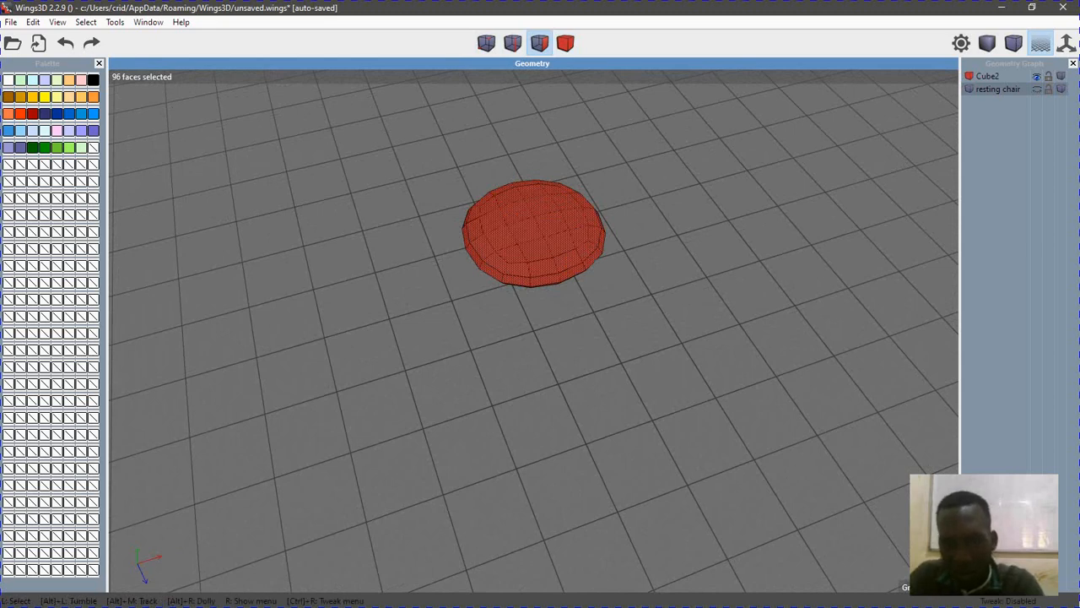
{"action": "left_click_drag", "start_coordinate": [540, 320], "coordinate": [541, 261], "text": "alt"}
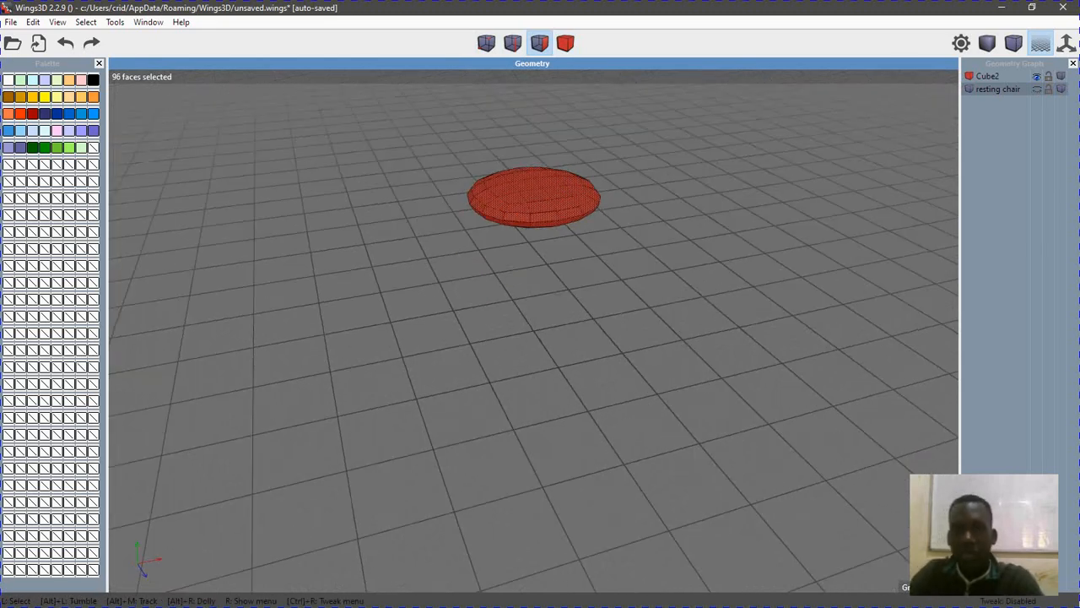
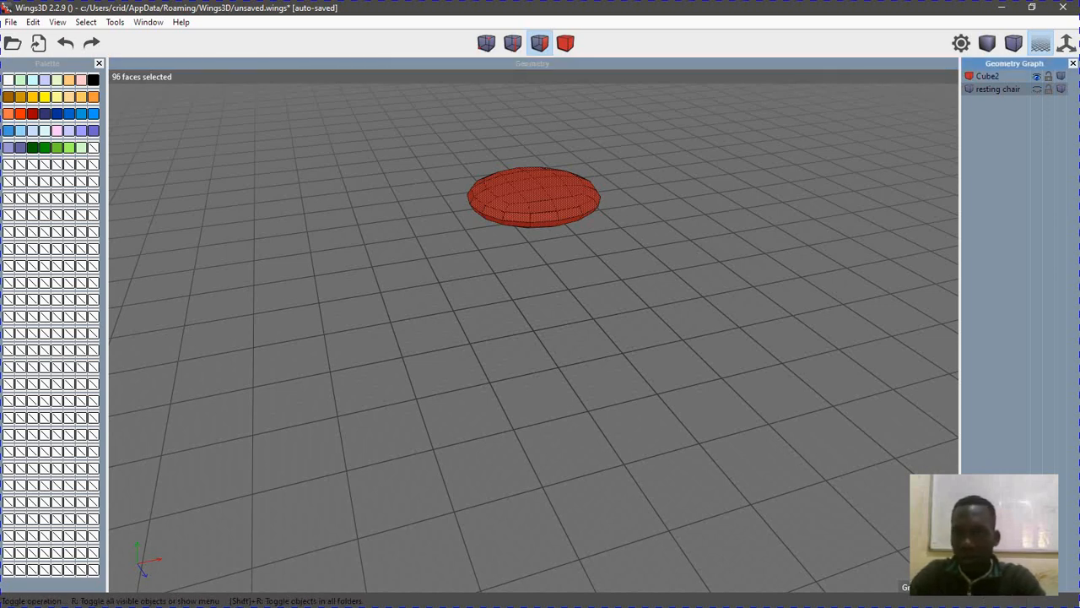
Clear the cushion's selection and make the hidden resting chair visible again
{"action": "key", "text": "space"}
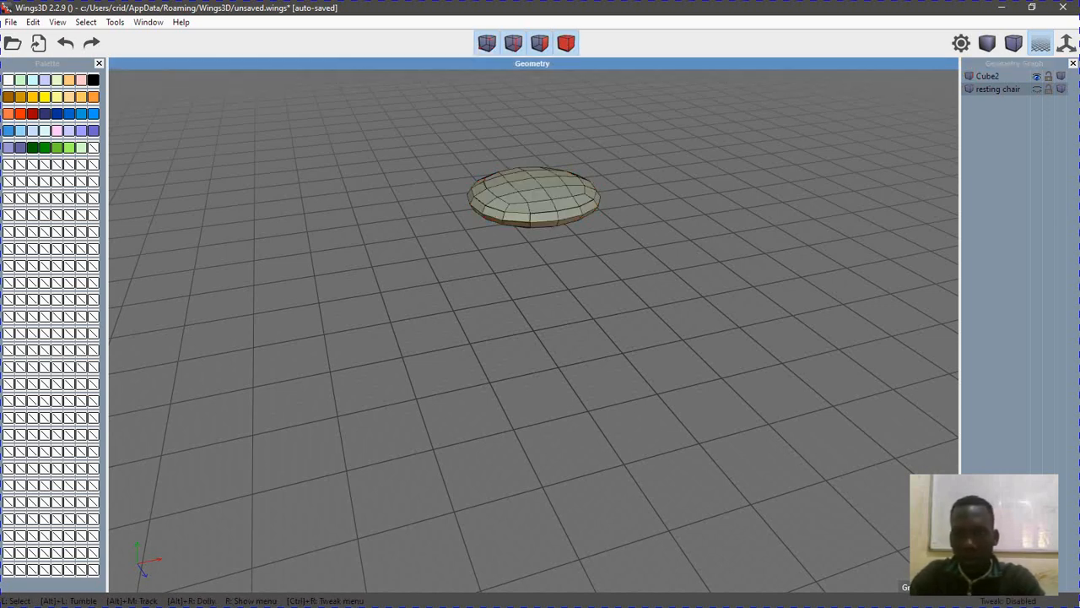
{"action": "mouse_move", "coordinate": [421, 151]}
{"action": "left_mouse_down"}
{"action": "mouse_move", "coordinate": [632, 219]}
{"action": "mouse_move", "coordinate": [647, 251]}
{"action": "left_mouse_up"}
{"action": "key", "text": "space"}
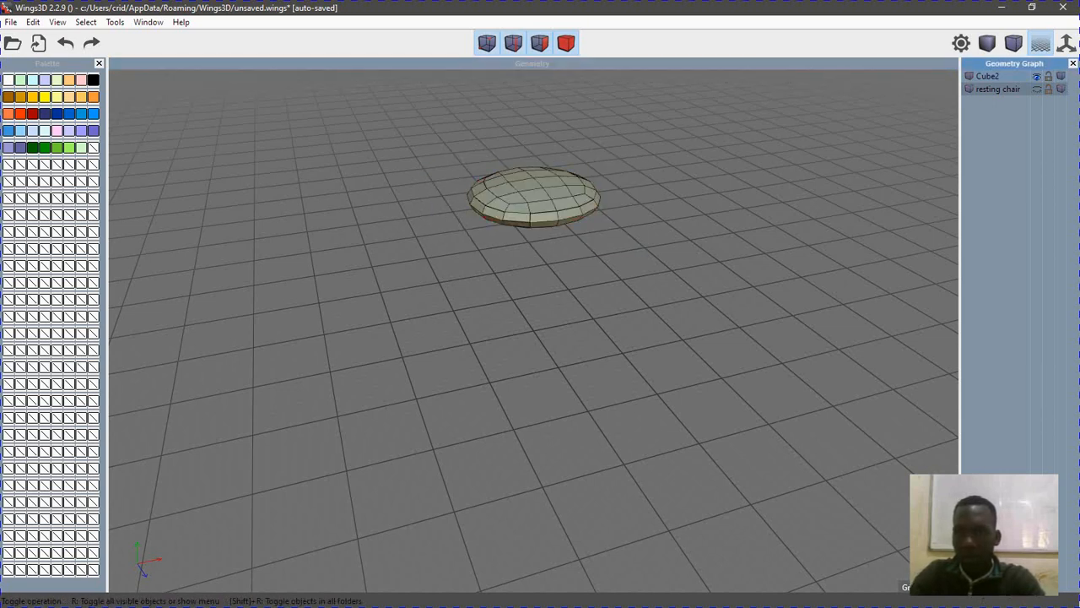
{"action": "left_click", "coordinate": [1037, 89]}
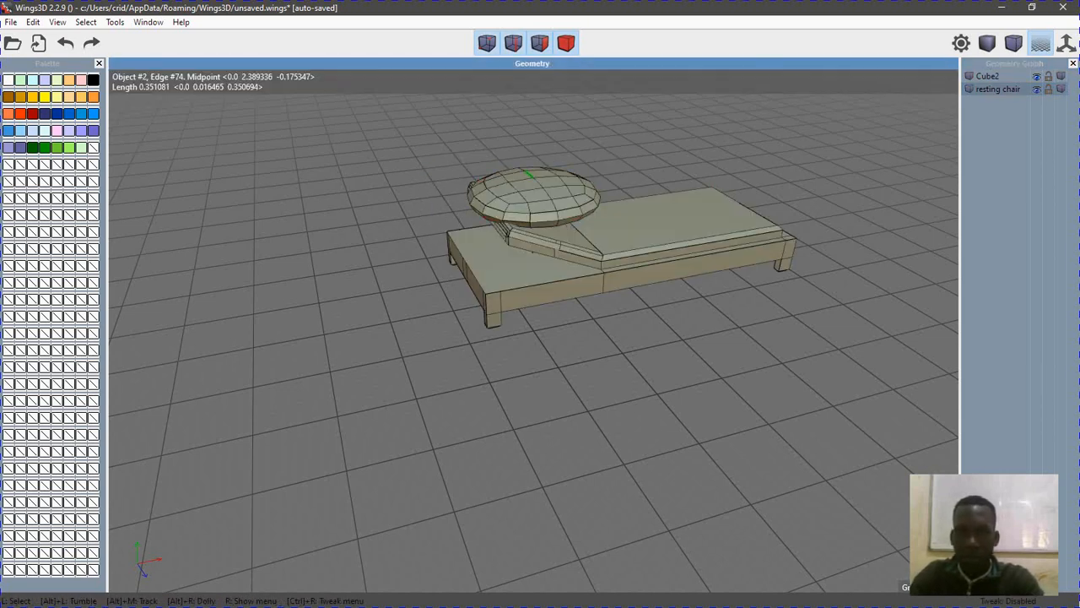
{"action": "left_click_drag", "start_coordinate": [434, 137], "coordinate": [778, 294]}
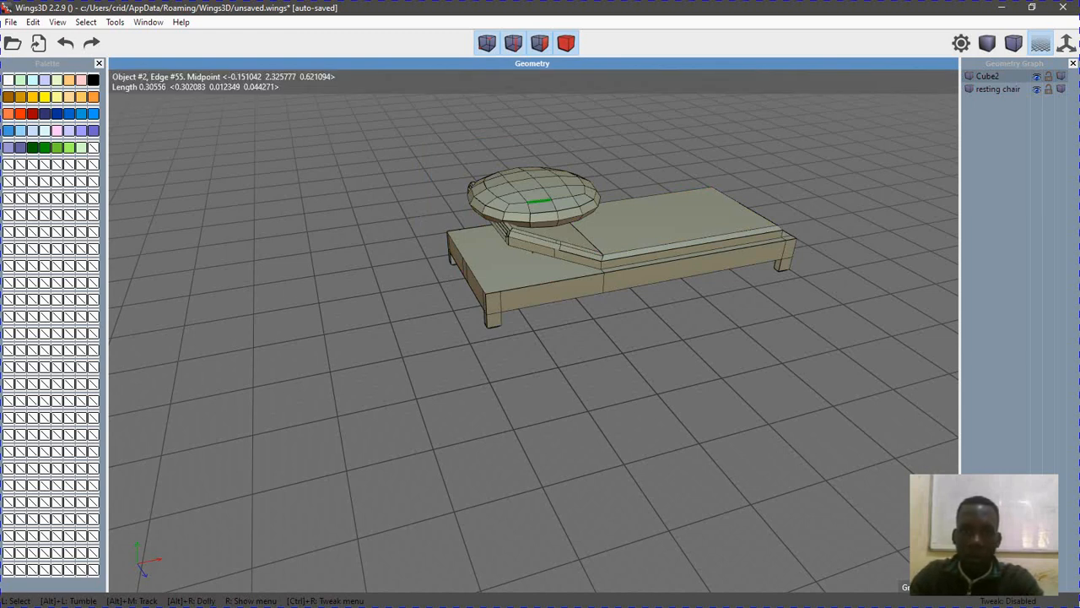
{"action": "left_click_drag", "start_coordinate": [462, 151], "coordinate": [583, 227]}
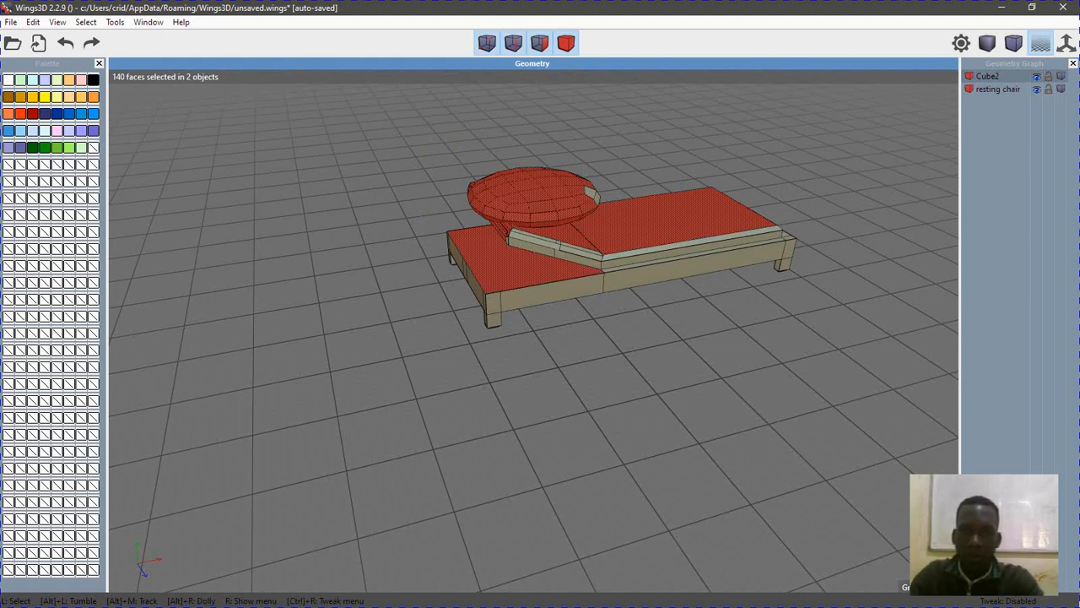
{"action": "key", "text": "space"}
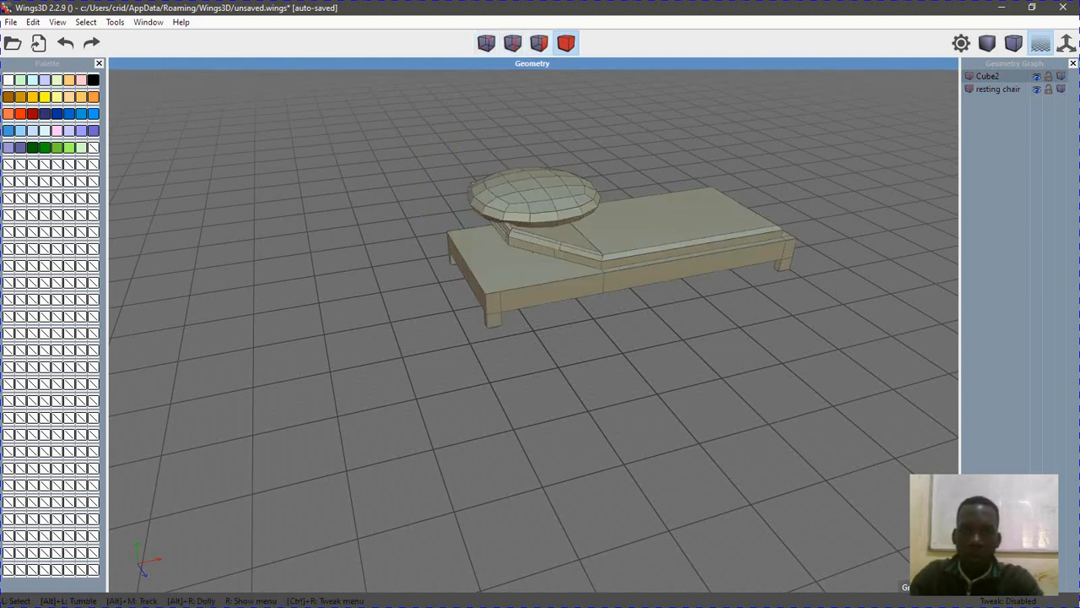
Select the cushion as a whole object and move it along the X axis by about 1.07
{"action": "left_click", "coordinate": [533, 196]}
{"action": "right_click", "coordinate": [624, 125]}
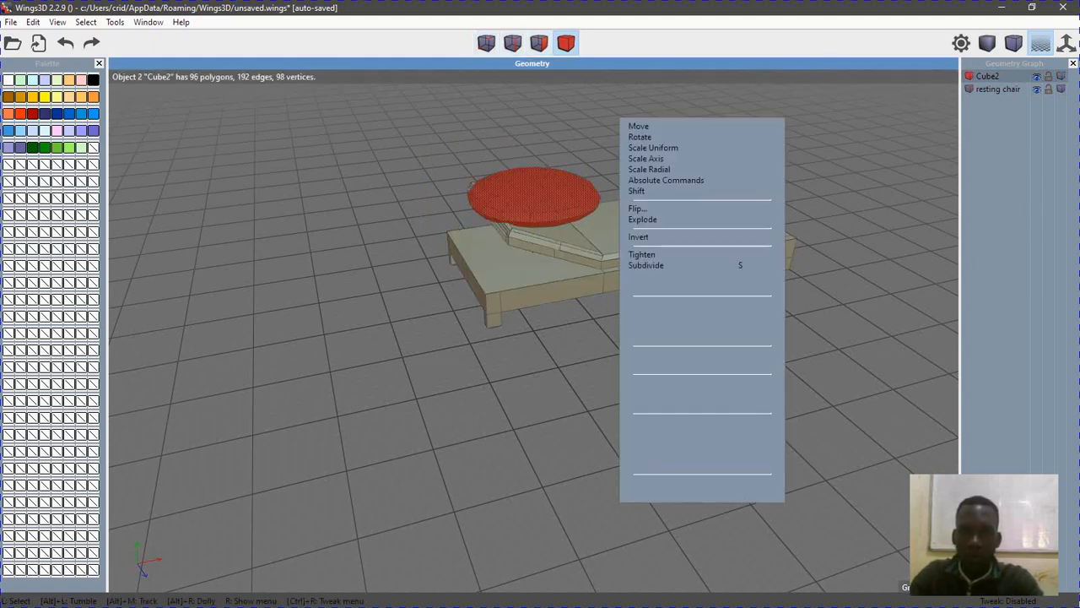
{"action": "left_click", "coordinate": [646, 126]}
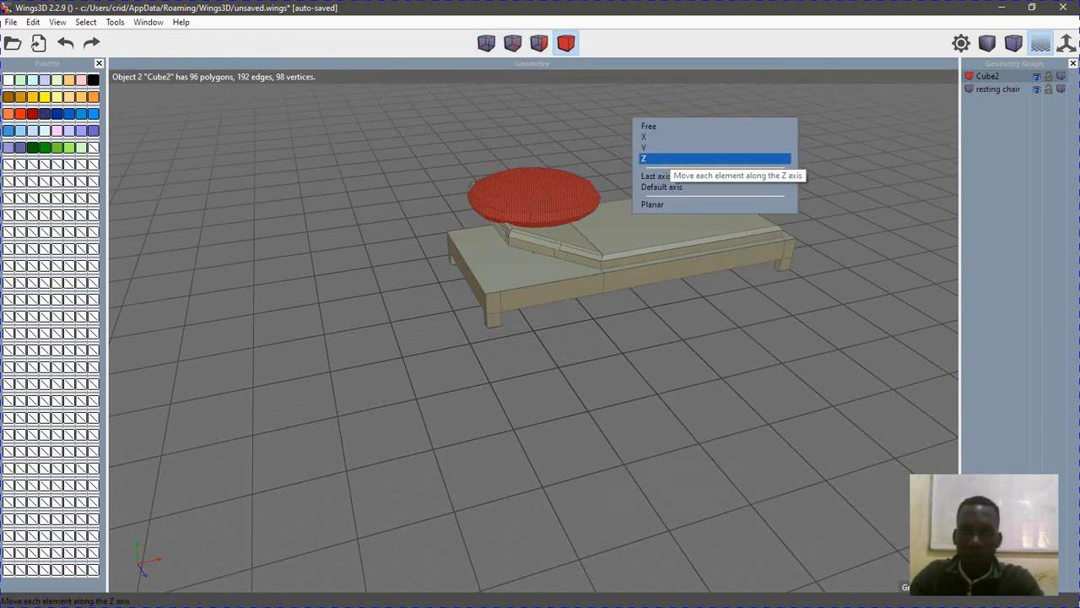
{"action": "left_click", "coordinate": [675, 137]}
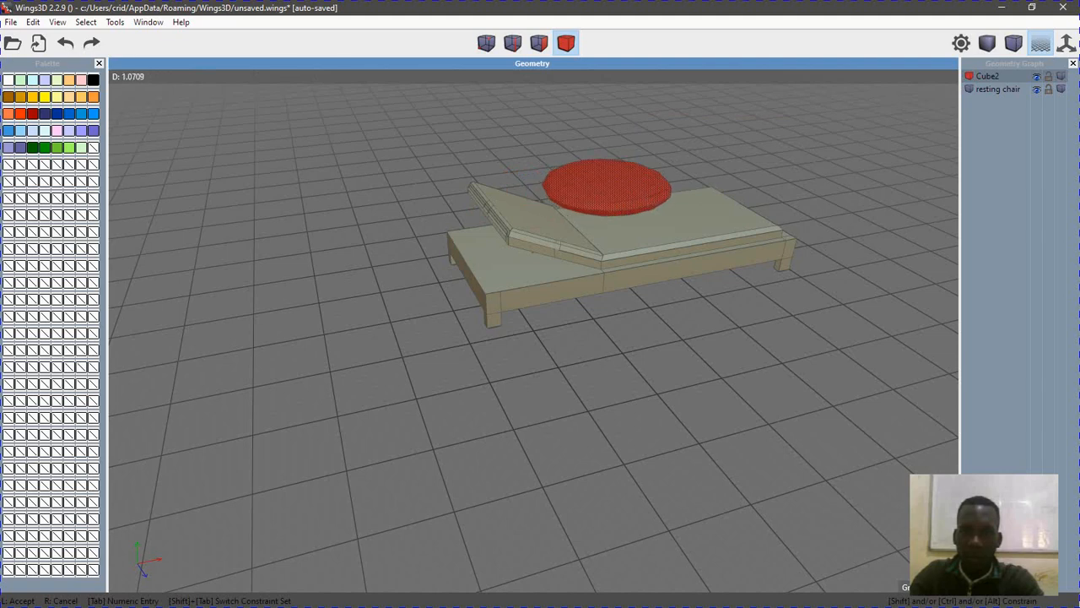
{"action": "left_click_drag", "start_coordinate": [717, 139], "coordinate": [599, 274], "text": "alt"}
{"action": "left_click", "coordinate": [629, 311]}
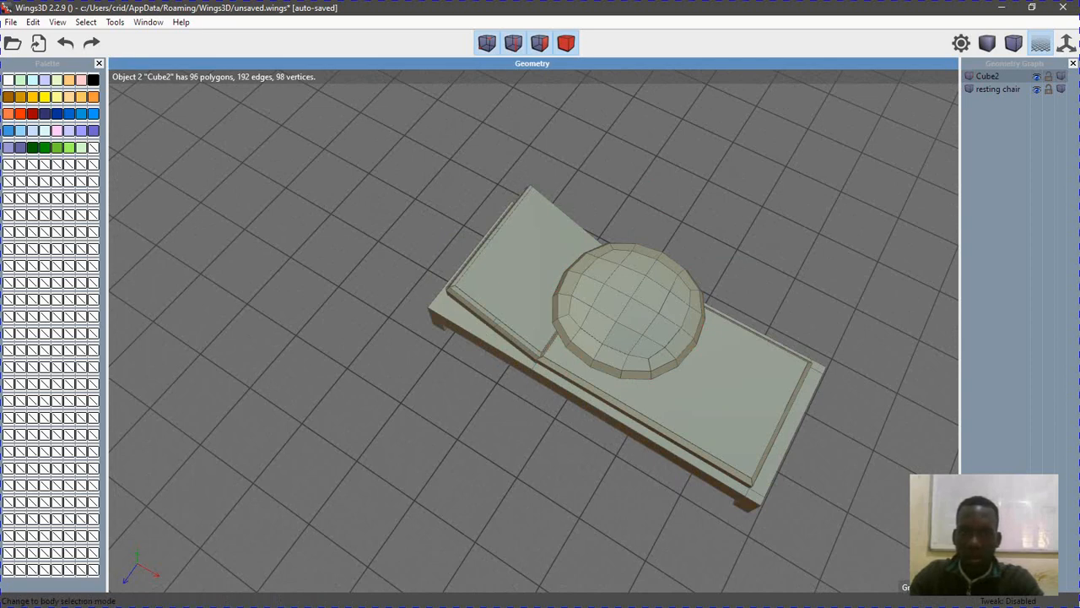
Select the whole cushion again and scale it uniformly to about 80%
{"action": "left_click", "coordinate": [566, 43]}
{"action": "left_click", "coordinate": [637, 296]}
{"action": "right_click", "coordinate": [671, 159]}
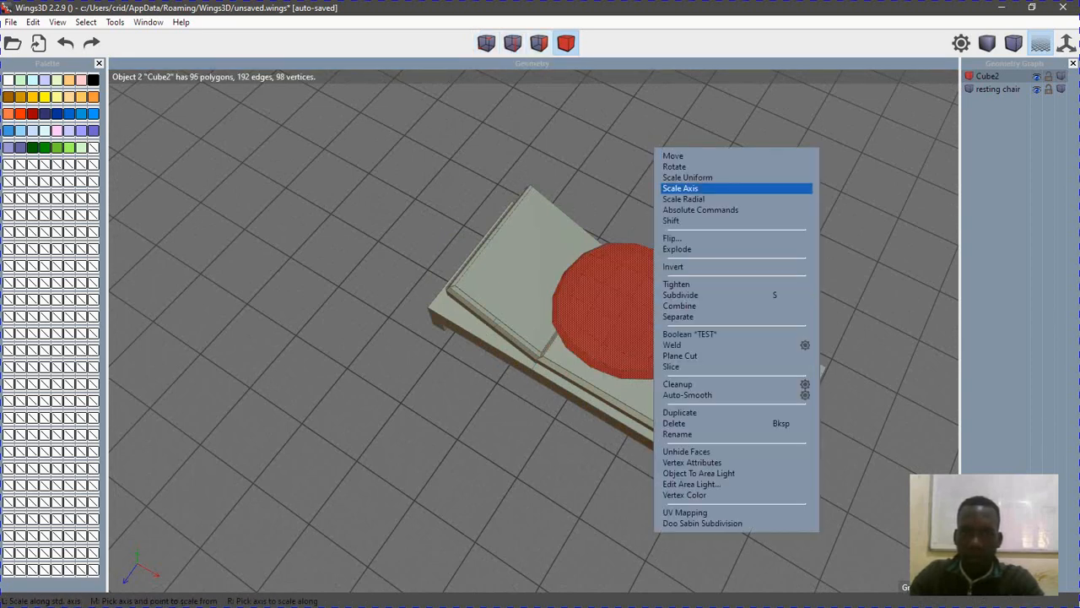
{"action": "left_click", "coordinate": [708, 176]}
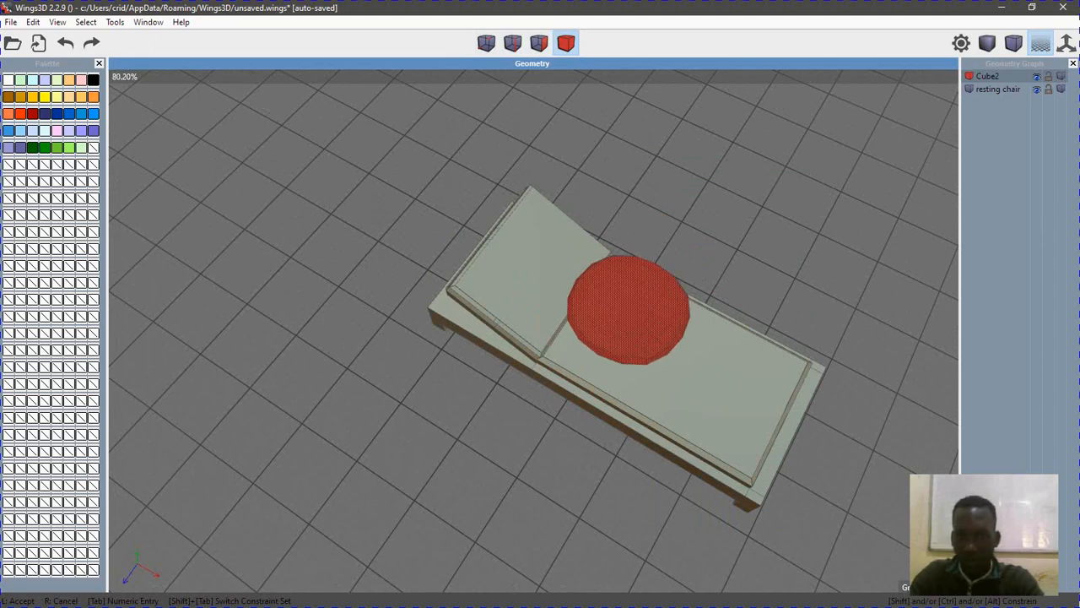
{"action": "left_click_drag", "start_coordinate": [540, 329], "coordinate": [582, 223], "text": "alt"}
{"action": "left_click", "coordinate": [626, 209]}
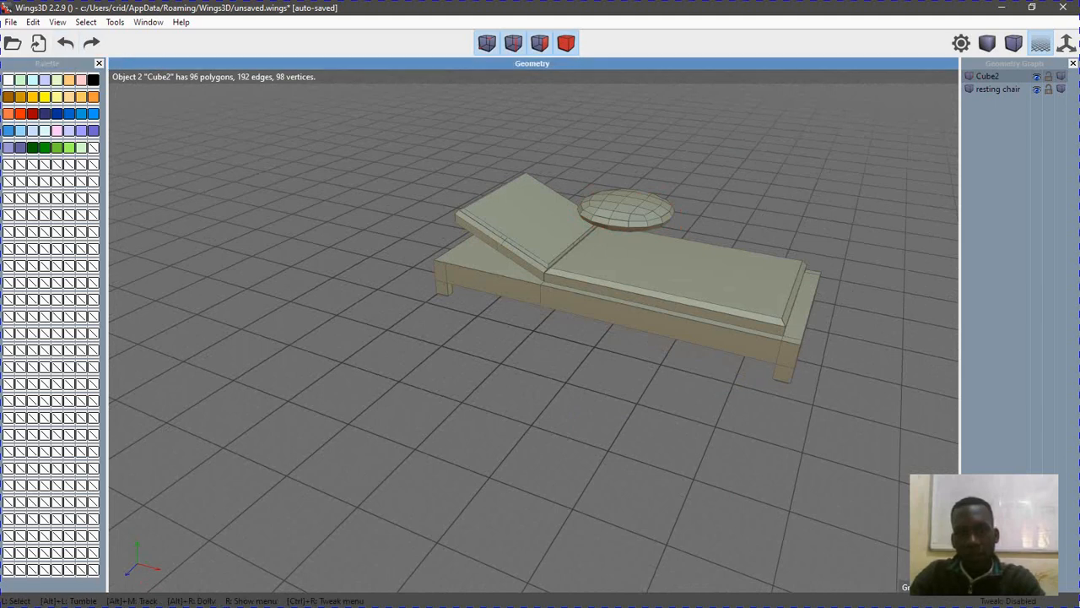
Delete the round cushion object, keeping only the resting chair
{"action": "left_click_drag", "start_coordinate": [585, 174], "coordinate": [675, 258]}
{"action": "key", "text": "space"}
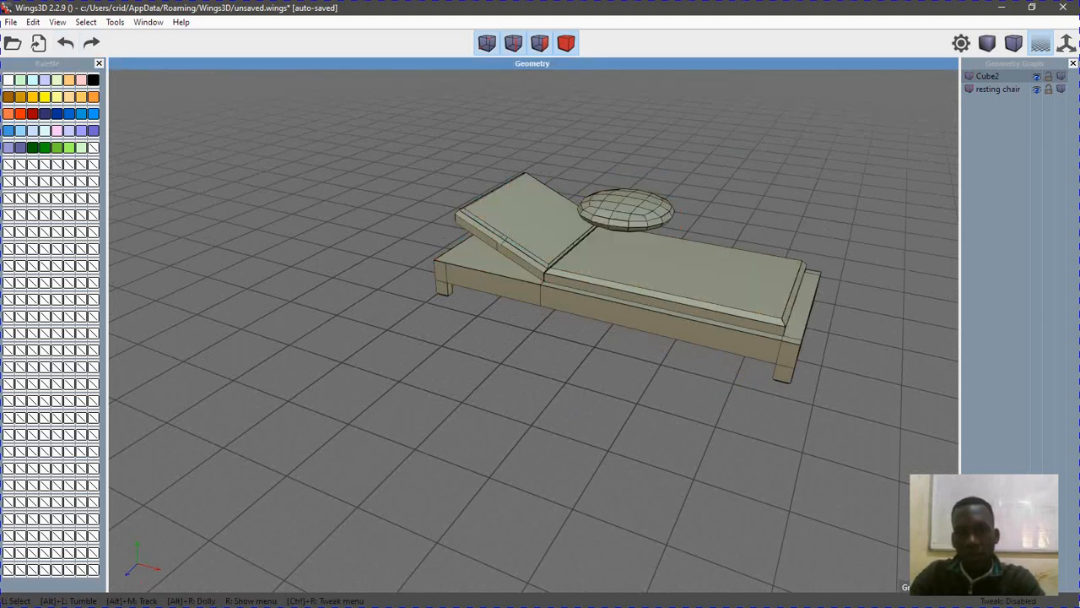
{"action": "key", "text": "b"}
{"action": "left_click", "coordinate": [626, 209]}
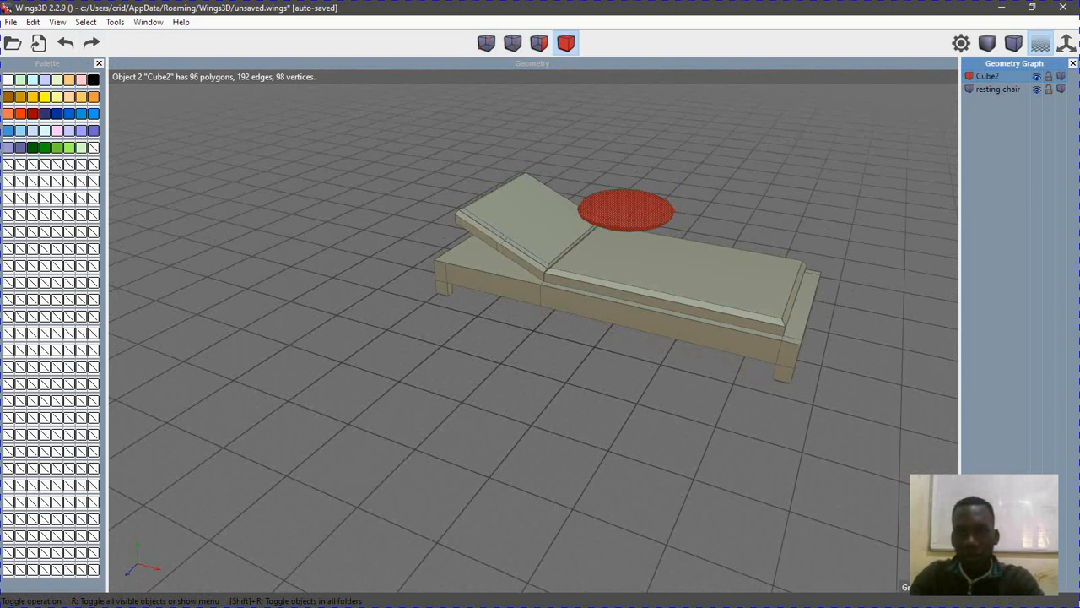
{"action": "key", "text": "Delete"}
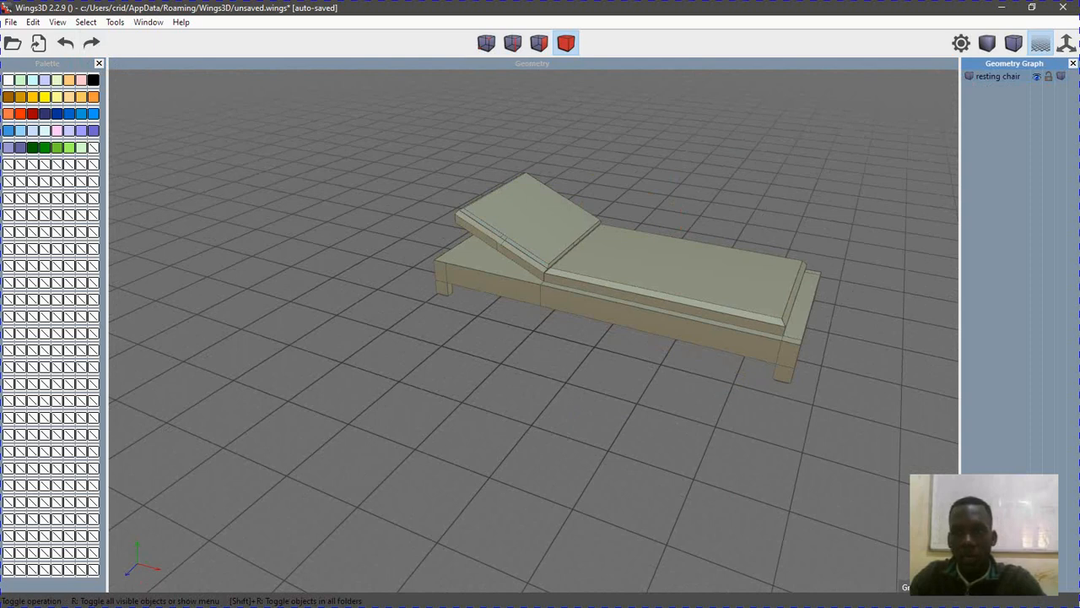
Hide the resting chair and add a new default cube for the cushion
{"action": "left_click", "coordinate": [1037, 77]}
{"action": "right_click", "coordinate": [645, 148]}
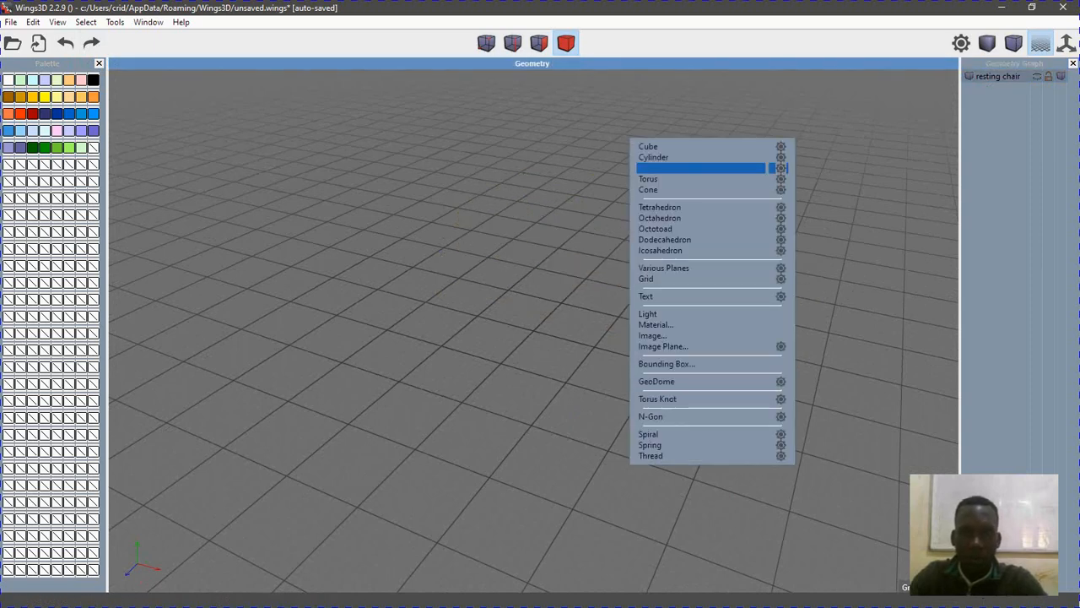
{"action": "left_click", "coordinate": [648, 146]}
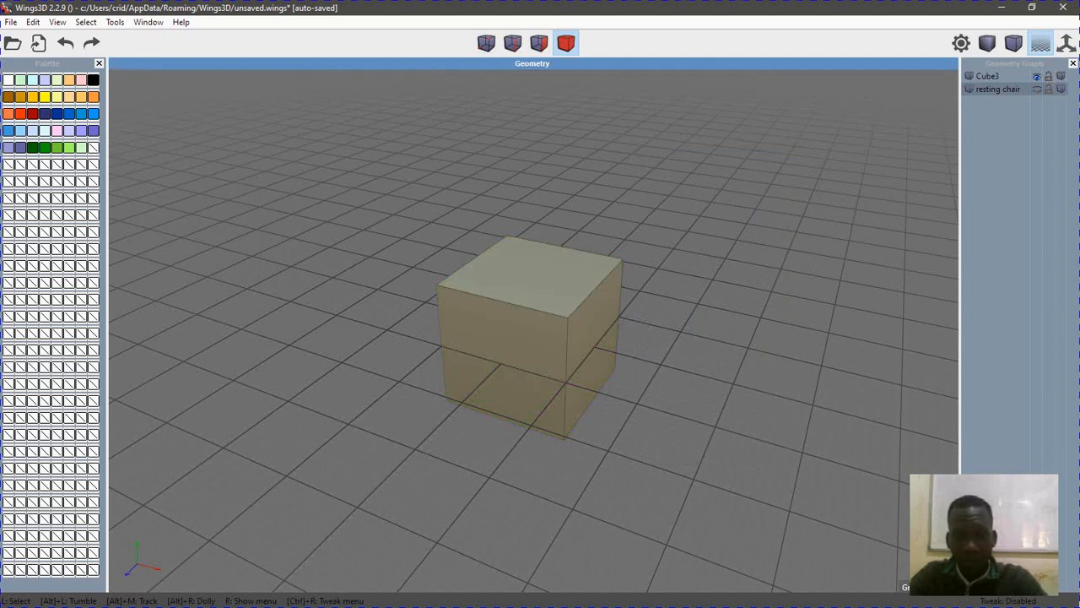
Select the new cube as a whole object and move it up along the Y axis by about 1.21
{"action": "left_click_drag", "start_coordinate": [414, 201], "coordinate": [689, 439]}
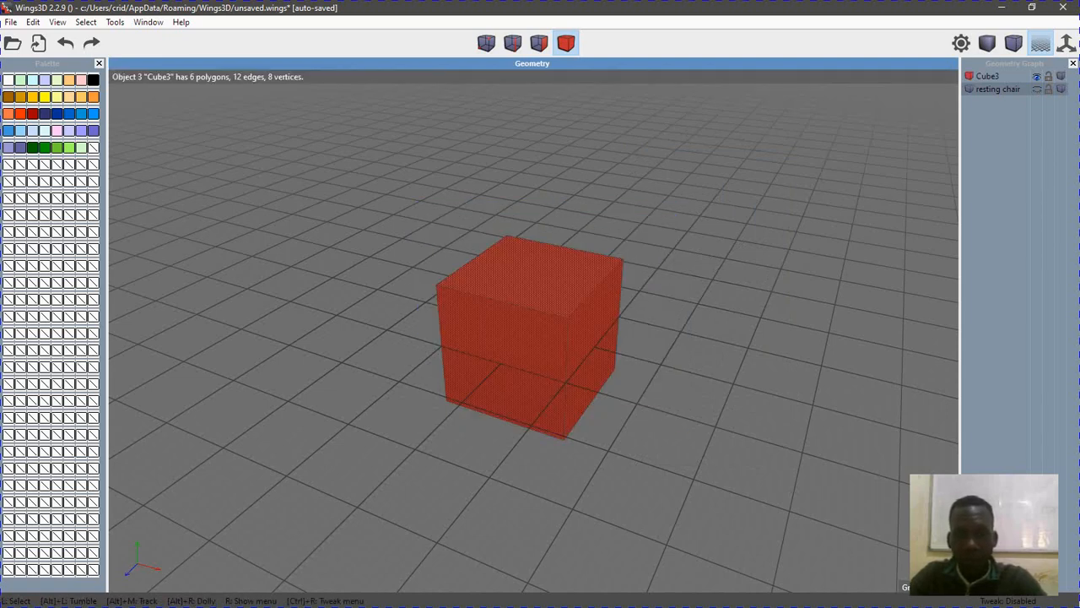
{"action": "right_click", "coordinate": [699, 179]}
{"action": "left_click", "coordinate": [720, 179]}
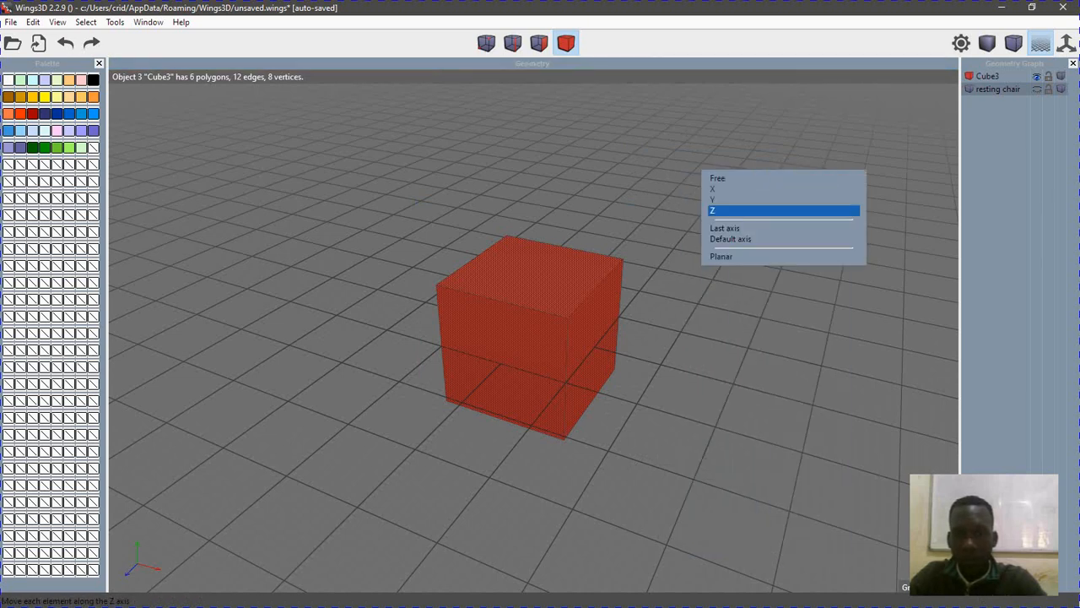
{"action": "left_click", "coordinate": [721, 200]}
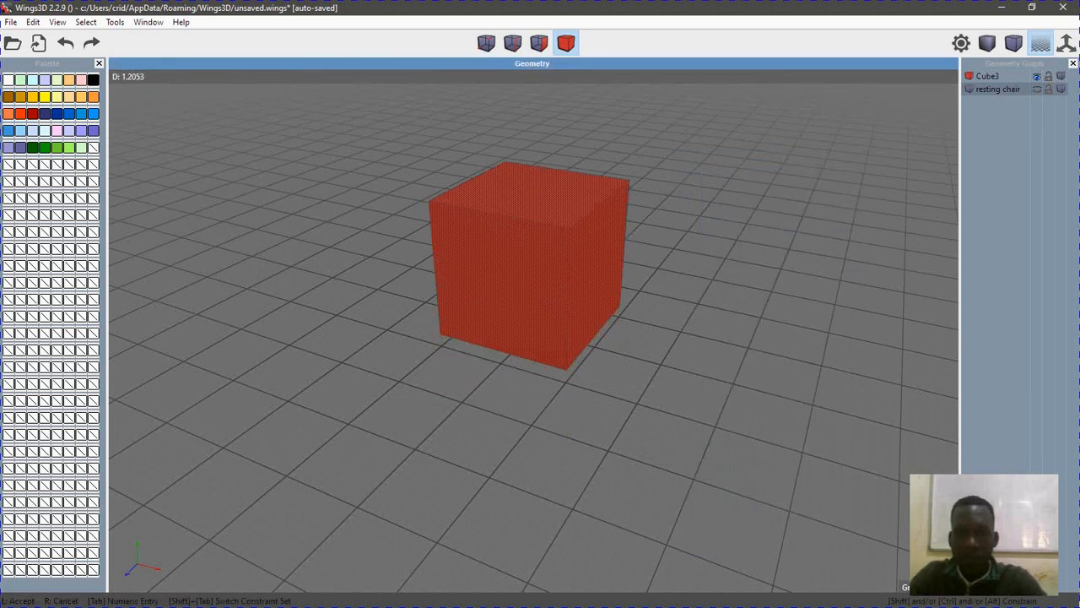
{"action": "left_click", "coordinate": [721, 200]}
{"action": "key", "text": "space"}
Thin the cube into a slab by raising its bottom face along the Y axis by about 1.46
{"action": "left_click_drag", "start_coordinate": [607, 354], "coordinate": [637, 181], "text": "alt"}
{"action": "left_click", "coordinate": [554, 341]}
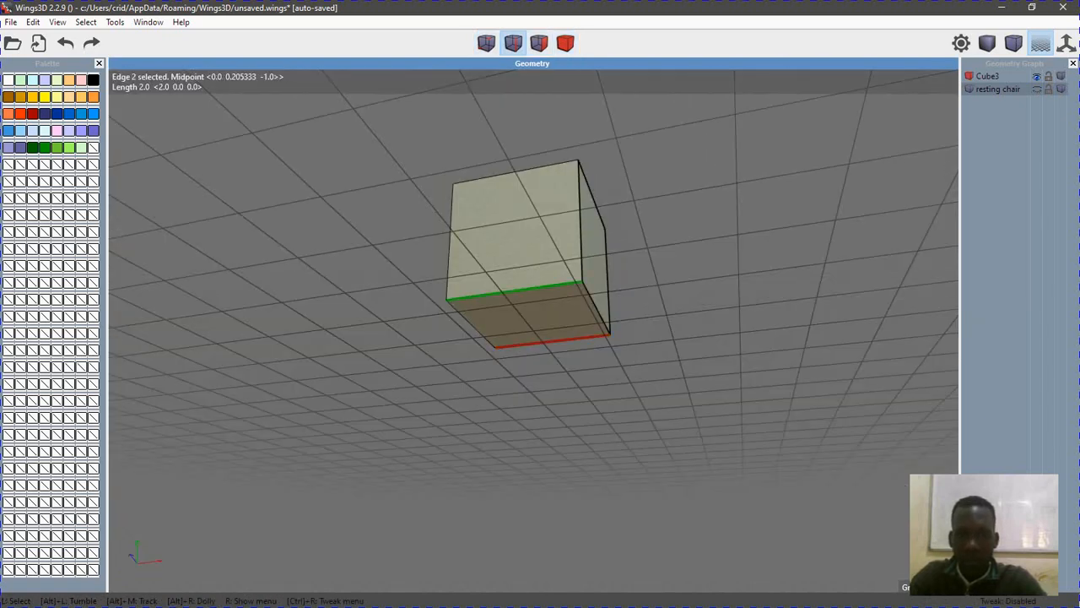
{"action": "left_click", "coordinate": [516, 291]}
{"action": "key", "text": "f"}
{"action": "key", "text": "space"}
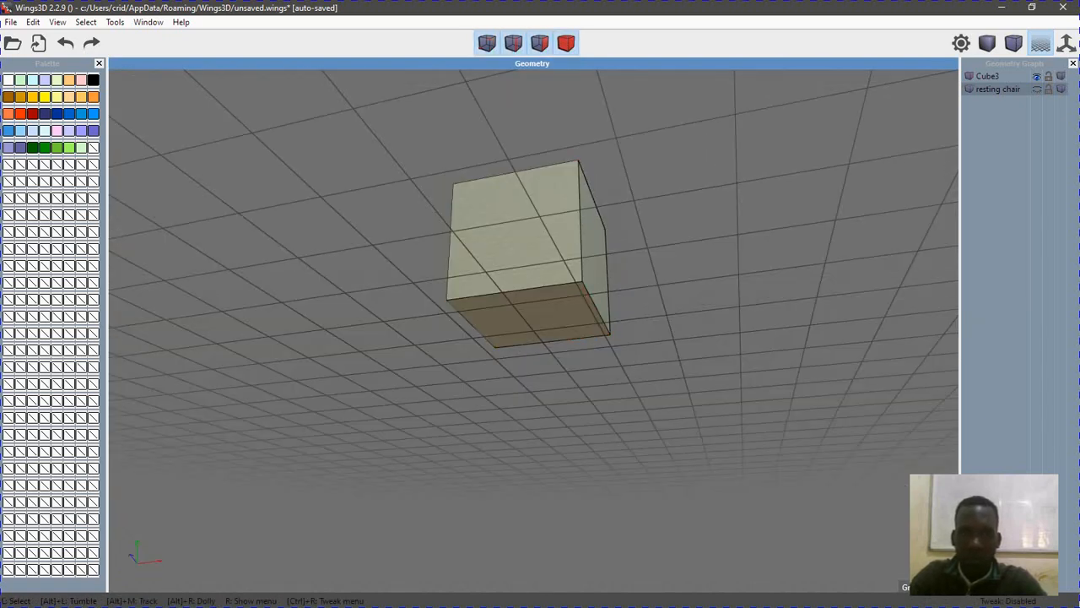
{"action": "left_click", "coordinate": [529, 314]}
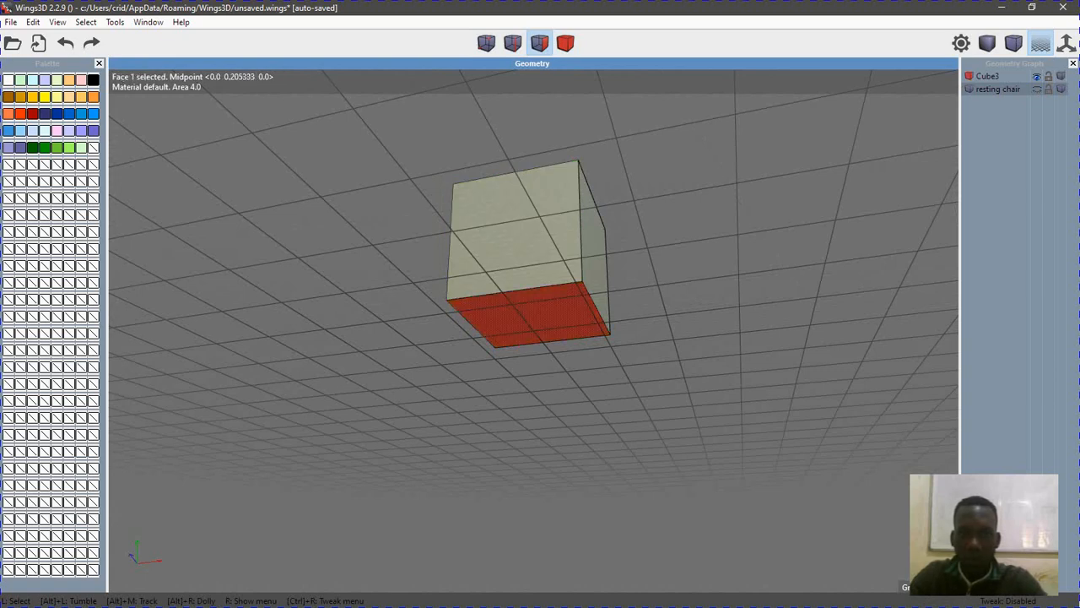
{"action": "left_click_drag", "start_coordinate": [590, 220], "coordinate": [594, 354], "text": "alt"}
{"action": "right_click", "coordinate": [637, 145]}
{"action": "right_click", "coordinate": [658, 161]}
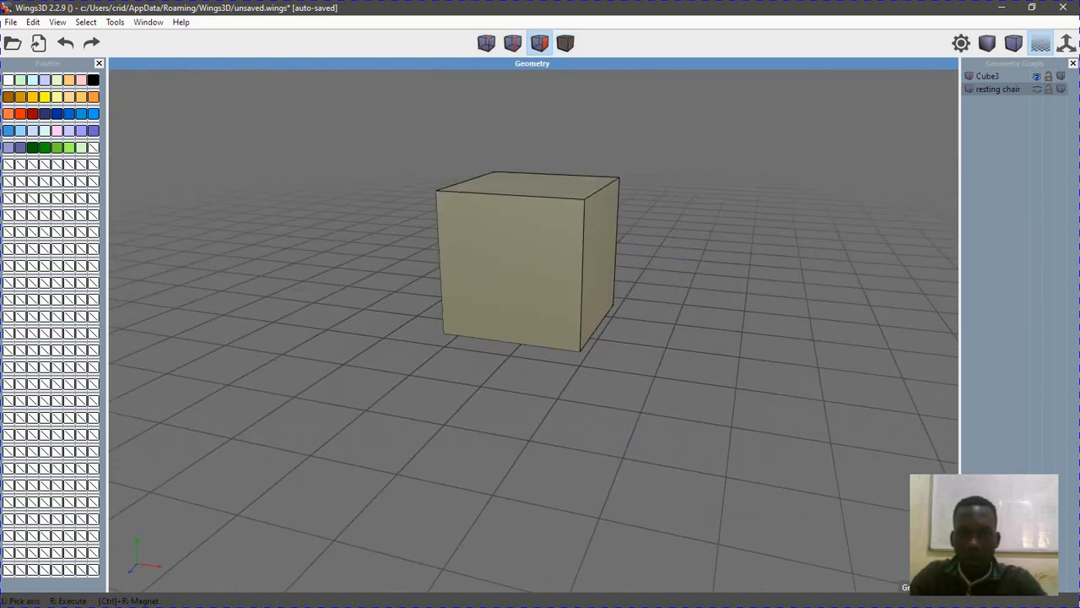
{"action": "right_click", "coordinate": [689, 147]}
{"action": "left_click", "coordinate": [700, 146]}
{"action": "right_click", "coordinate": [706, 147]}
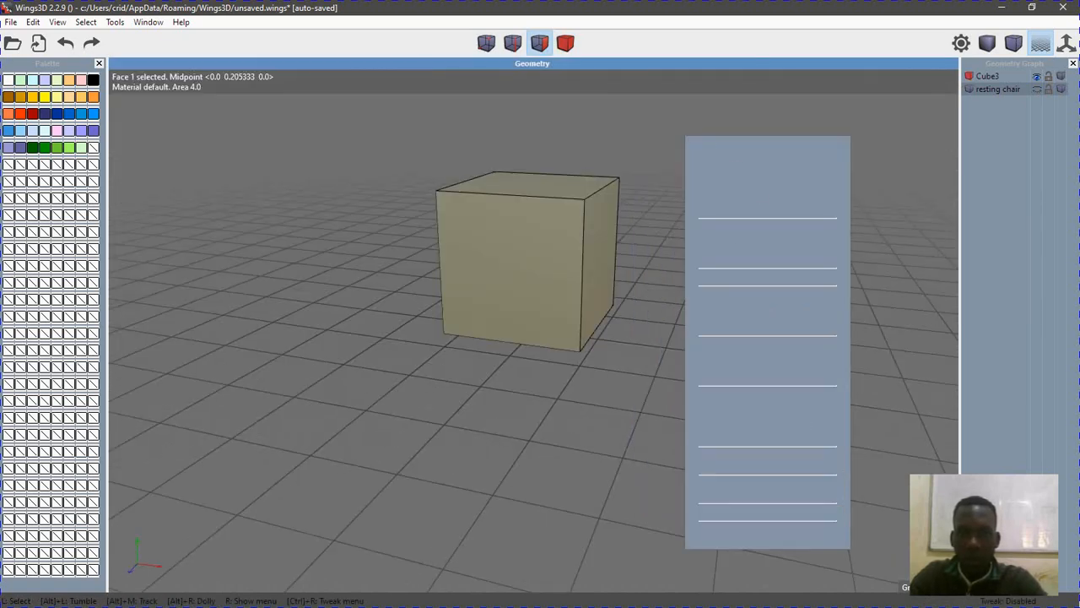
{"action": "left_click", "coordinate": [706, 147]}
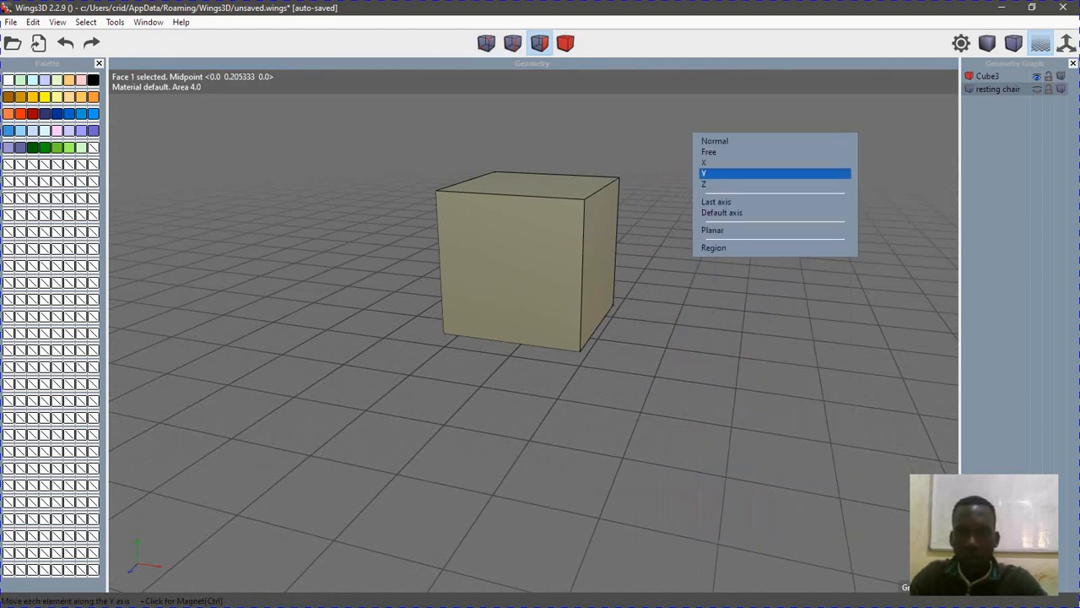
{"action": "left_click", "coordinate": [704, 173]}
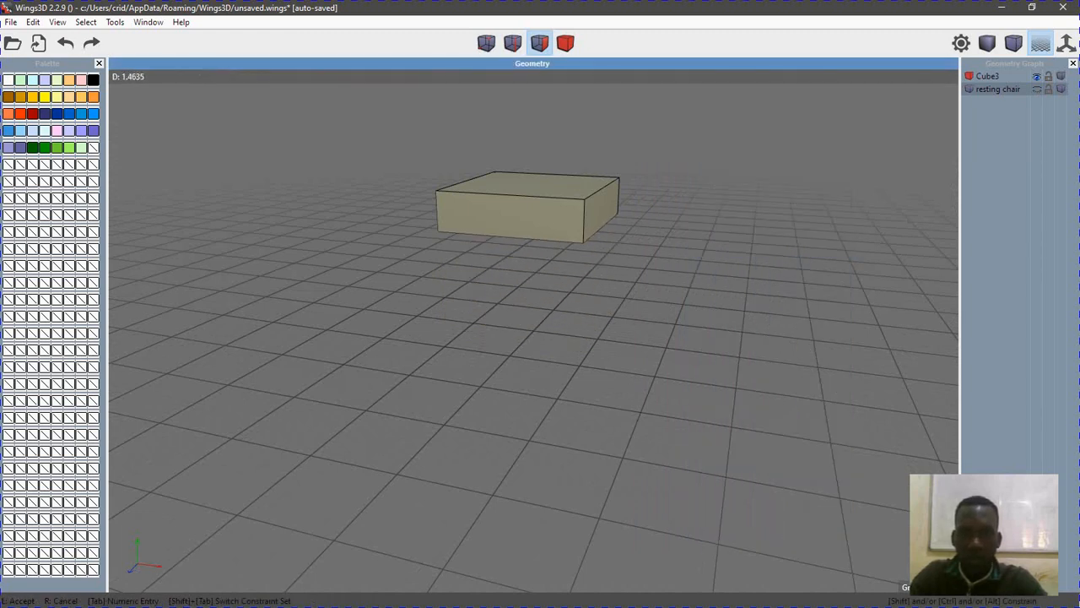
{"action": "left_click", "coordinate": [704, 173]}
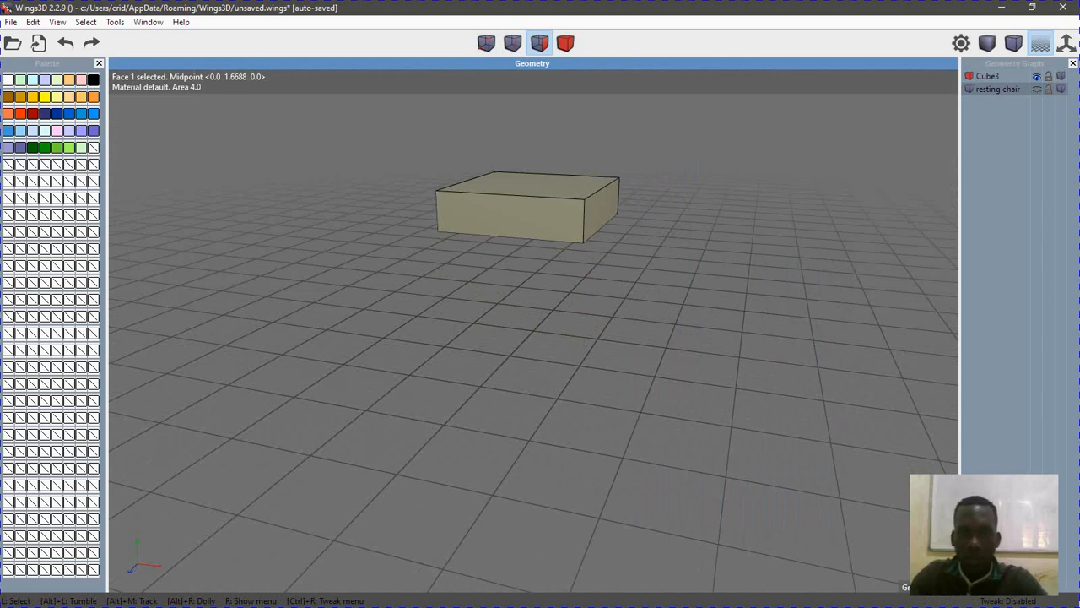
{"action": "key", "text": "space"}
Lengthen the slab by moving its positive-X side face outward along the X axis by about 0.92
{"action": "left_click", "coordinate": [602, 188]}
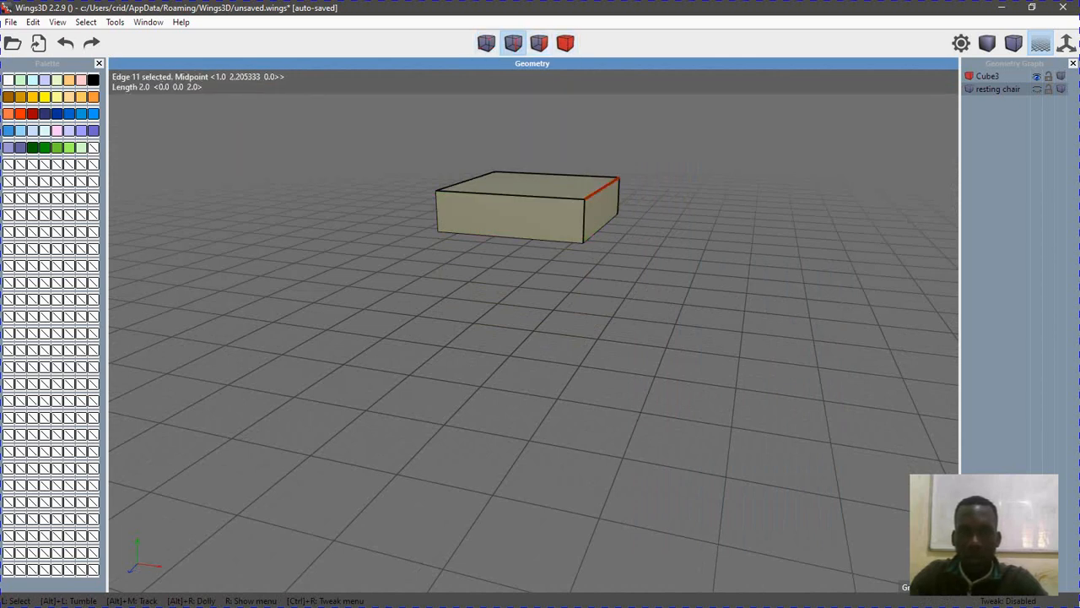
{"action": "left_click", "coordinate": [540, 43]}
{"action": "key", "text": "space"}
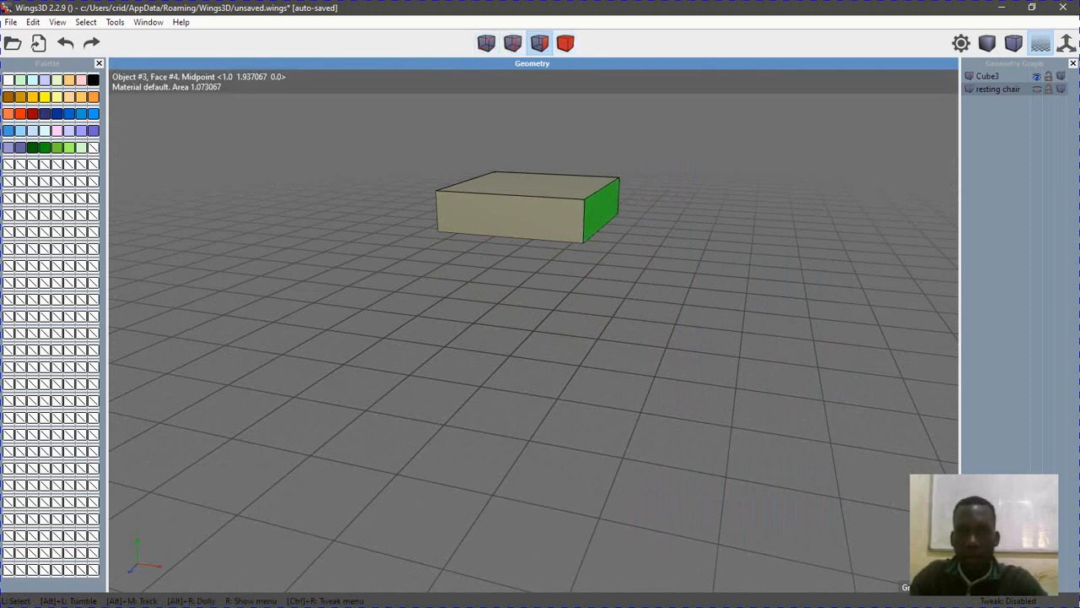
{"action": "left_click", "coordinate": [601, 210]}
{"action": "left_click_drag", "start_coordinate": [601, 210], "coordinate": [641, 217], "text": "alt"}
{"action": "right_click", "coordinate": [626, 179]}
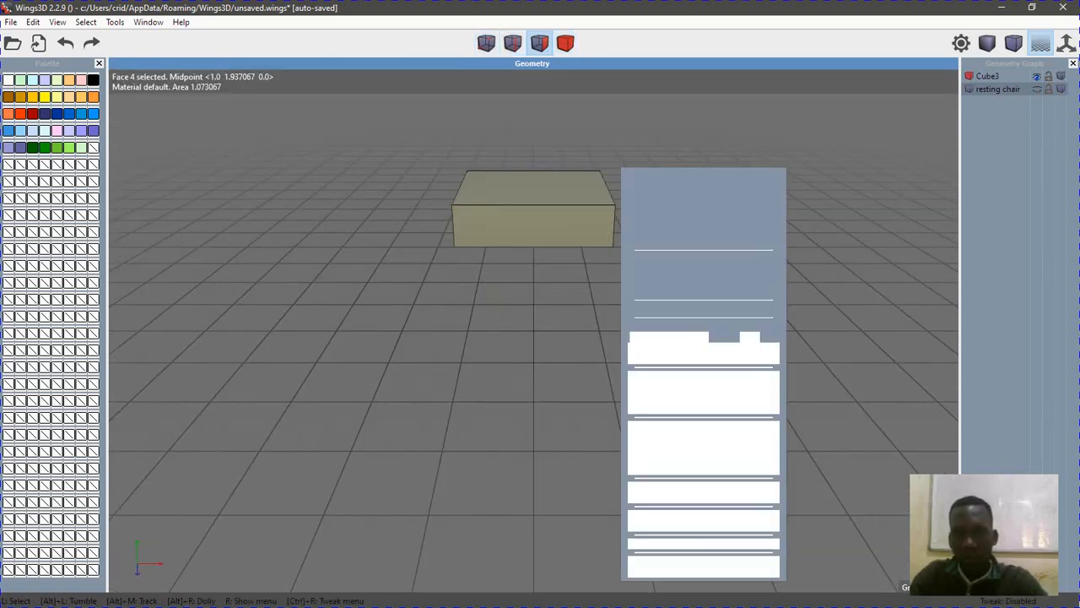
{"action": "left_click", "coordinate": [668, 177]}
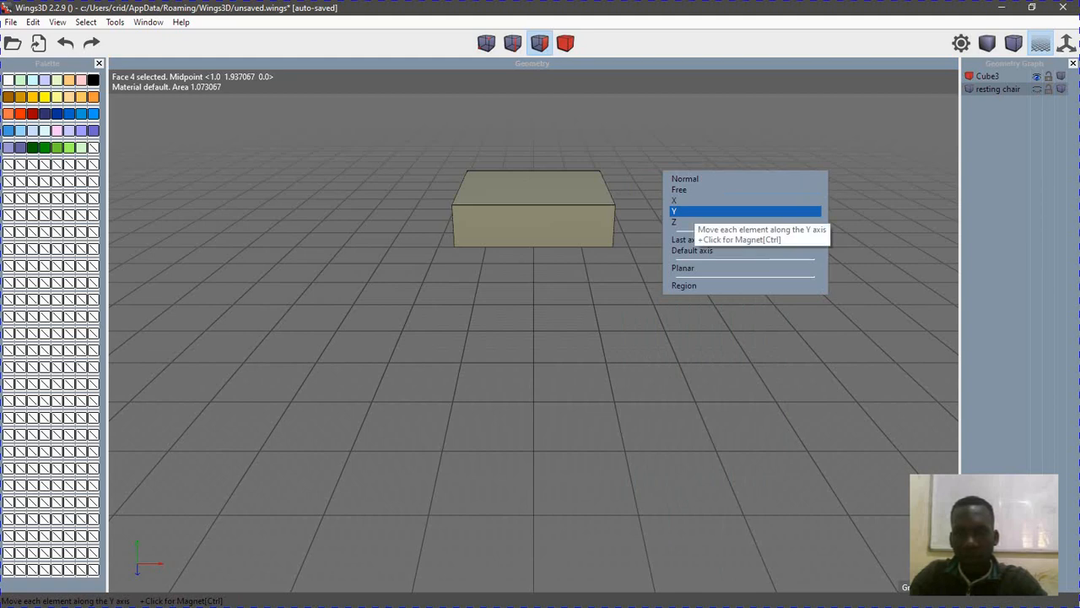
{"action": "left_click", "coordinate": [683, 200]}
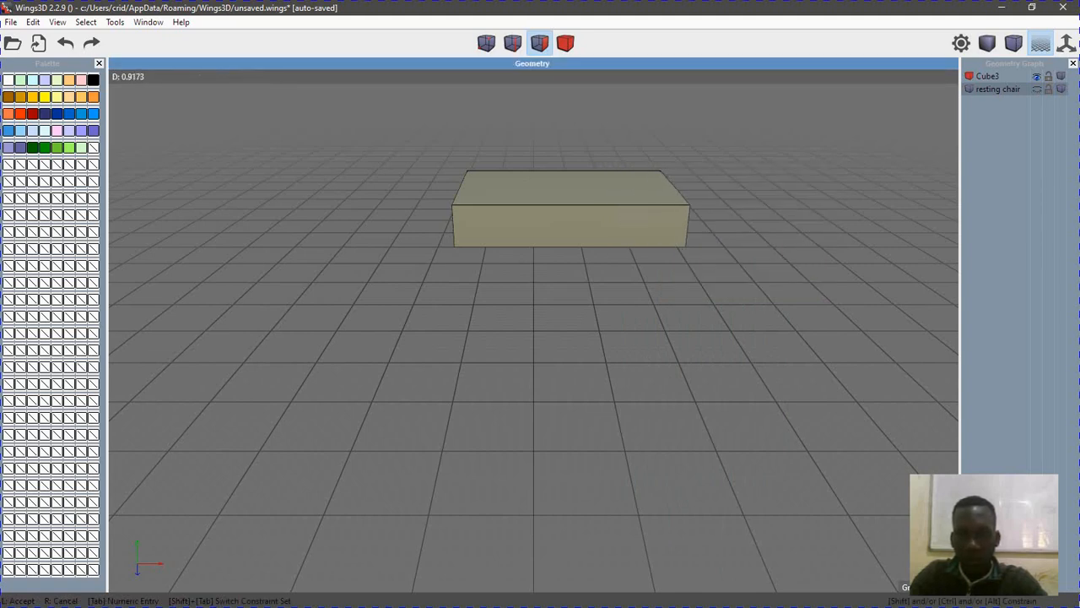
{"action": "mouse_move", "coordinate": [533, 327]}
{"action": "left_mouse_down", "text": "alt"}
{"action": "mouse_move", "coordinate": [510, 267]}
{"action": "mouse_move", "coordinate": [476, 371]}
{"action": "mouse_move", "coordinate": [525, 398]}
{"action": "mouse_move", "coordinate": [445, 411]}
{"action": "mouse_move", "coordinate": [497, 415]}
{"action": "mouse_move", "coordinate": [508, 337]}
{"action": "mouse_move", "coordinate": [500, 347]}
{"action": "mouse_move", "coordinate": [546, 340]}
{"action": "left_mouse_up", "text": "alt"}
{"action": "left_click", "coordinate": [546, 341]}
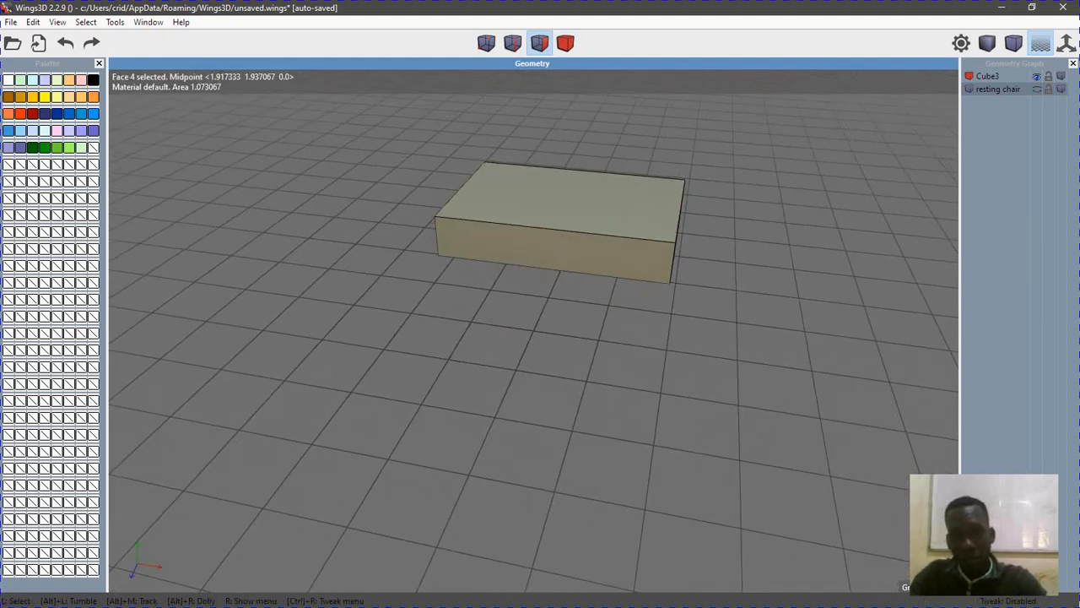
Select all faces of the elongated slab and subdivide them twice to form an oval cushion
{"action": "left_click_drag", "start_coordinate": [410, 127], "coordinate": [750, 331]}
{"action": "key", "text": "s"}
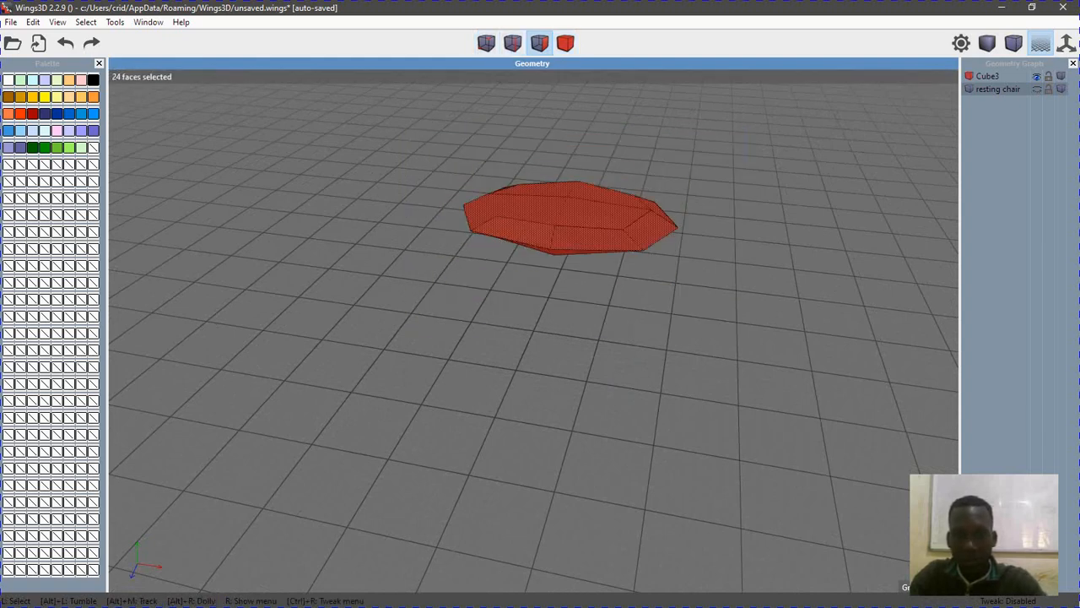
{"action": "key", "text": "s"}
{"action": "left_click_drag", "start_coordinate": [750, 331], "coordinate": [721, 325], "text": "alt"}
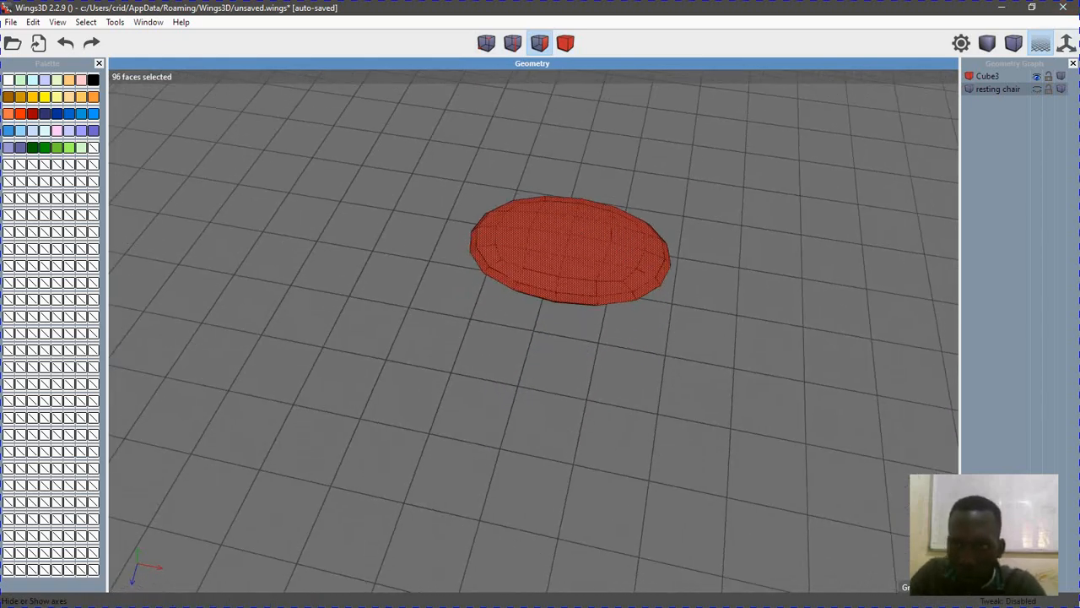
Make the resting chair visible again and scale the selected cushion faces uniformly to 61%
{"action": "left_click", "coordinate": [1037, 89]}
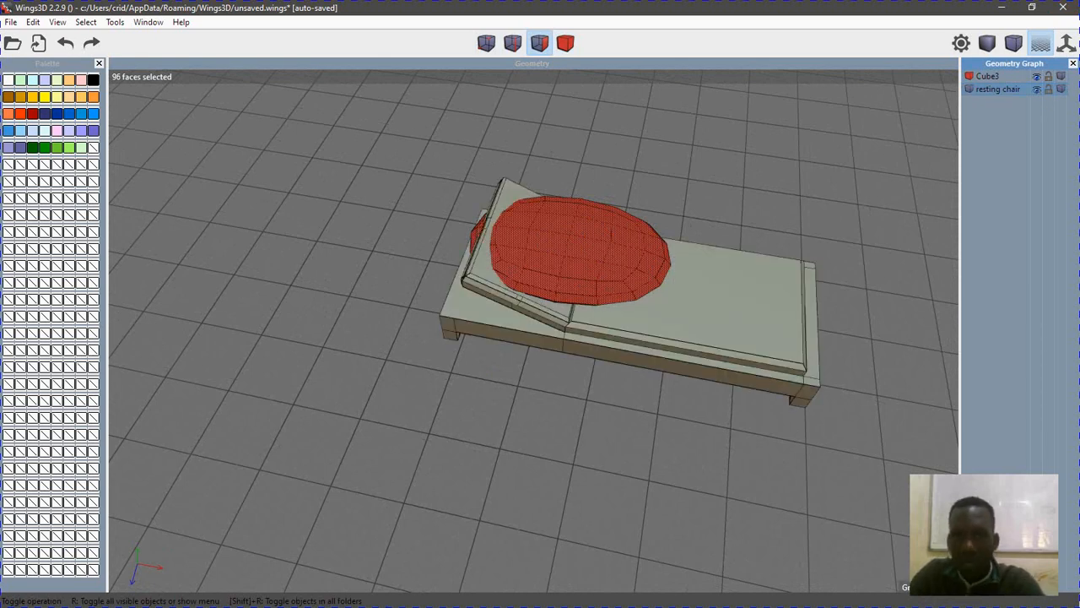
{"action": "right_click", "coordinate": [682, 135]}
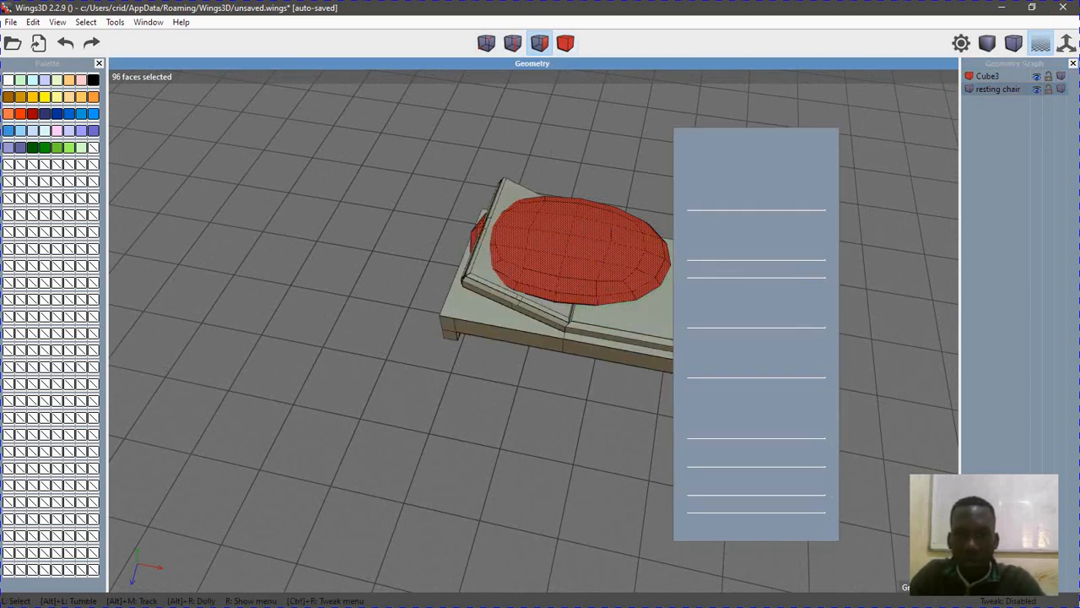
{"action": "left_click", "coordinate": [708, 157]}
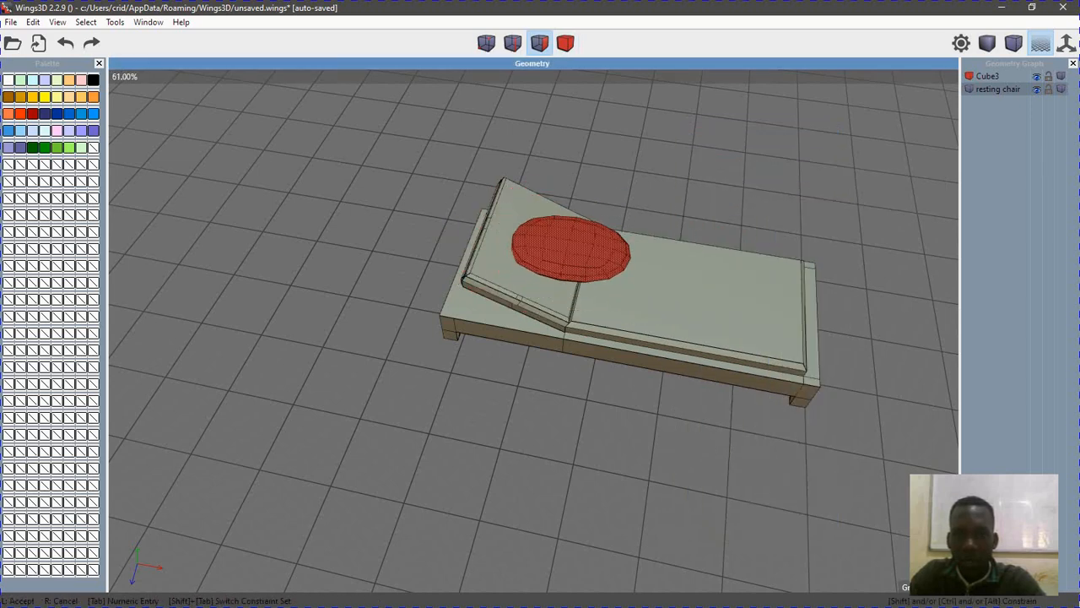
{"action": "left_click", "coordinate": [709, 157]}
Rotate the selected cushion faces by -90 degrees around the Y axis so the oval lies across the chair
{"action": "right_click", "coordinate": [708, 157]}
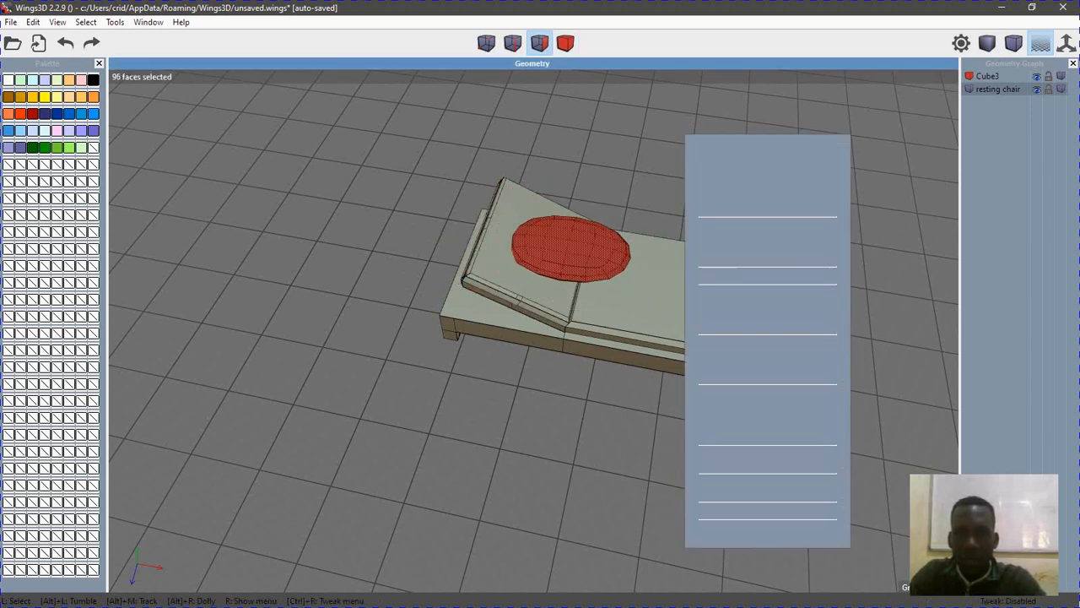
{"action": "left_click", "coordinate": [713, 153]}
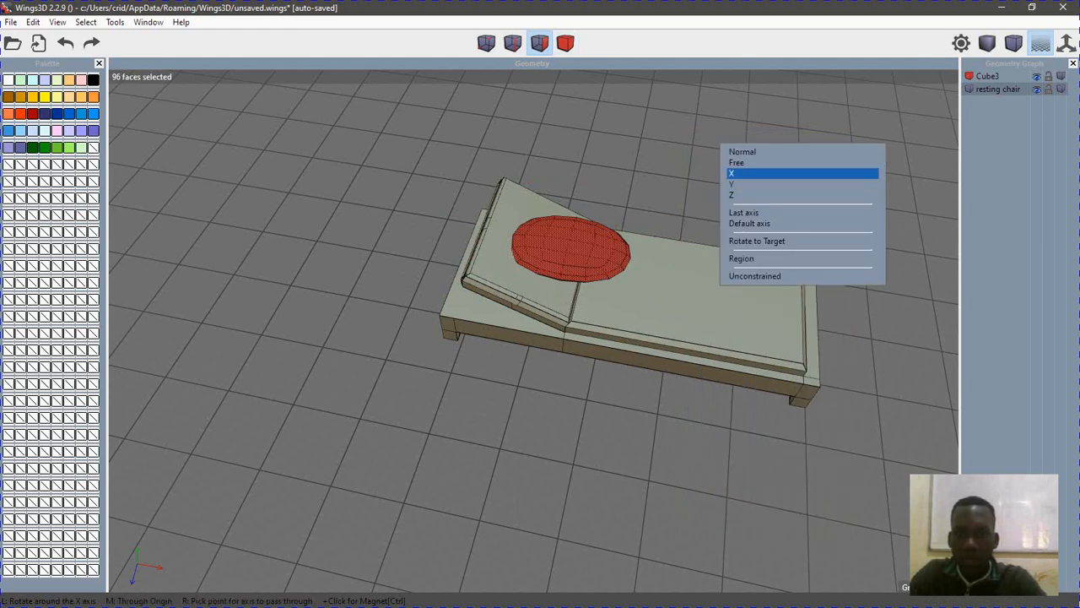
{"action": "left_click", "coordinate": [760, 184]}
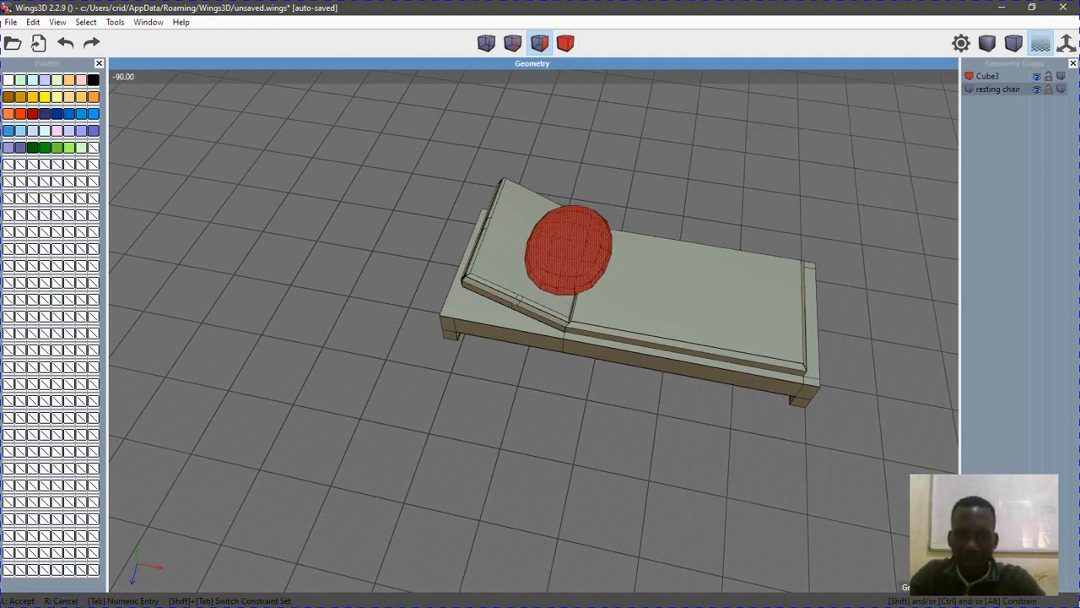
{"action": "left_click", "coordinate": [730, 139]}
{"action": "right_click", "coordinate": [730, 139]}
{"action": "left_click", "coordinate": [770, 143]}
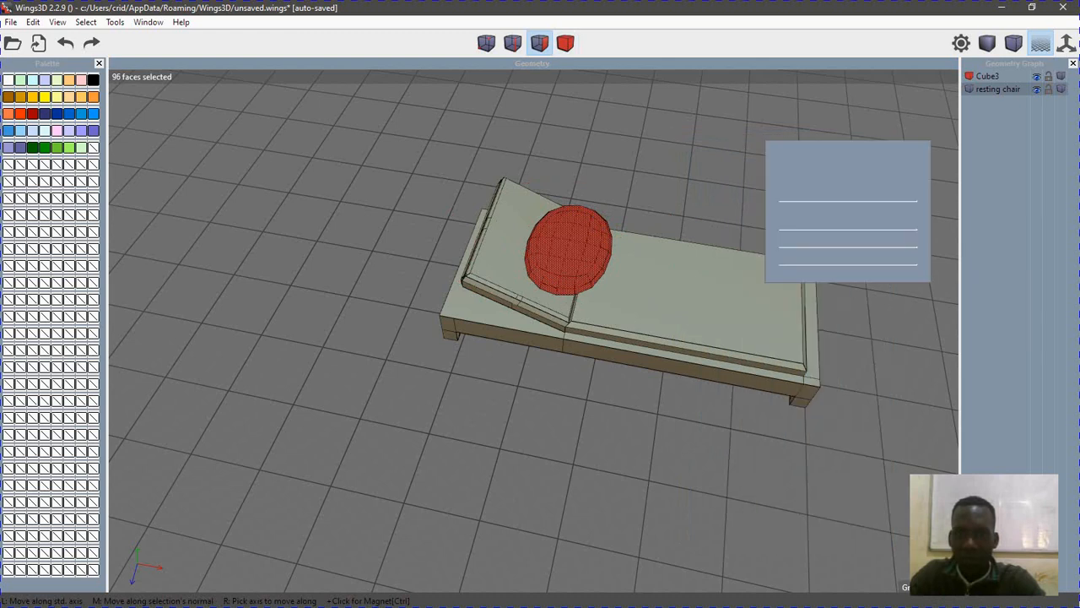
{"action": "left_click", "coordinate": [785, 181]}
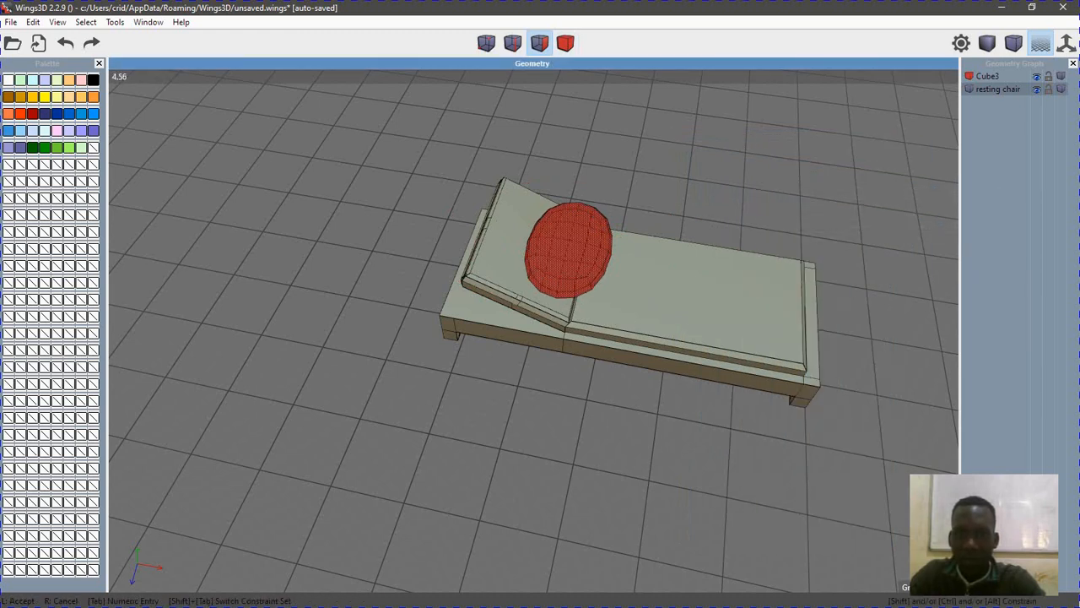
{"action": "left_click", "coordinate": [764, 145]}
{"action": "right_click", "coordinate": [763, 145]}
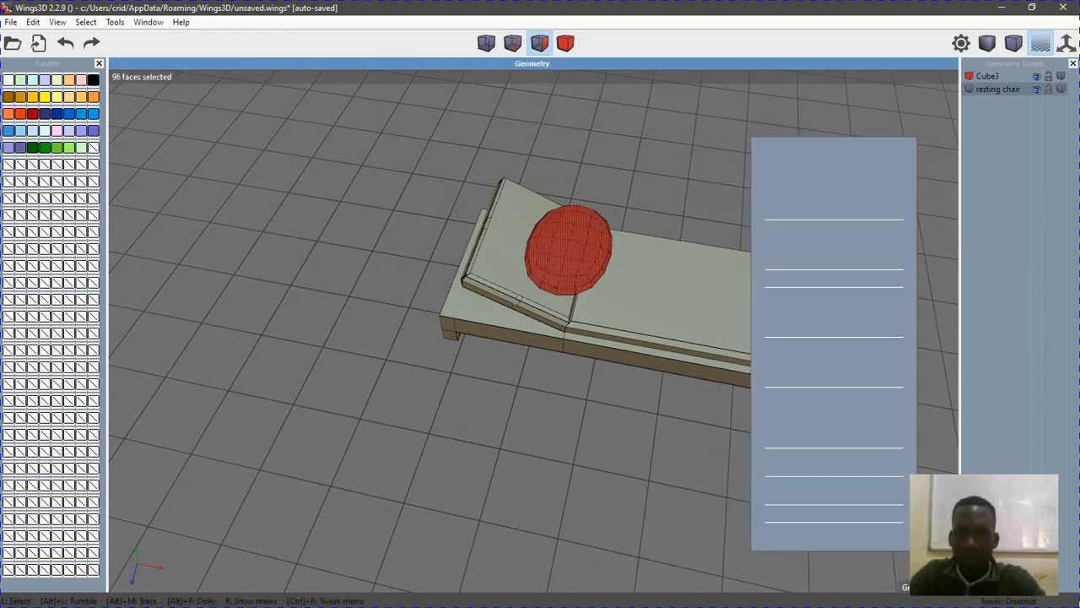
{"action": "left_click", "coordinate": [797, 155]}
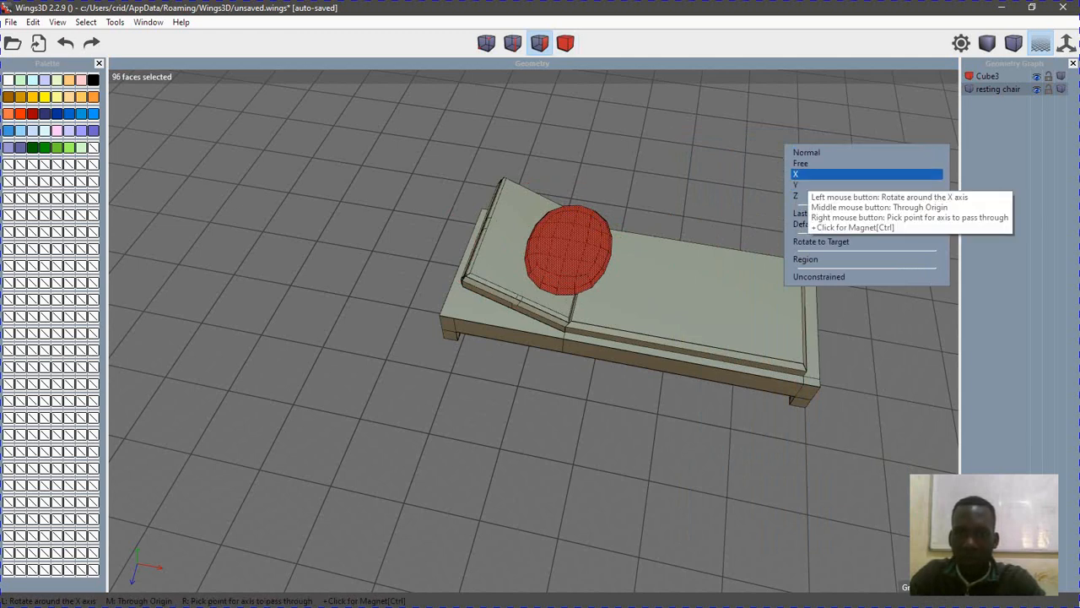
{"action": "left_click", "coordinate": [796, 184]}
{"action": "left_click", "coordinate": [795, 184]}
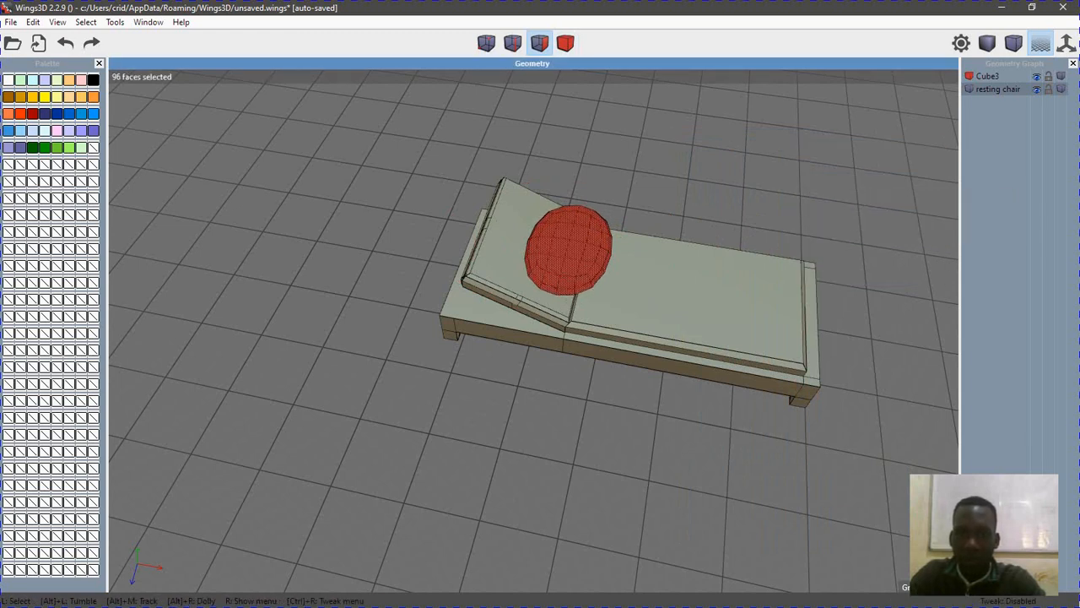
{"action": "key", "text": "space"}
{"action": "key", "text": "o"}
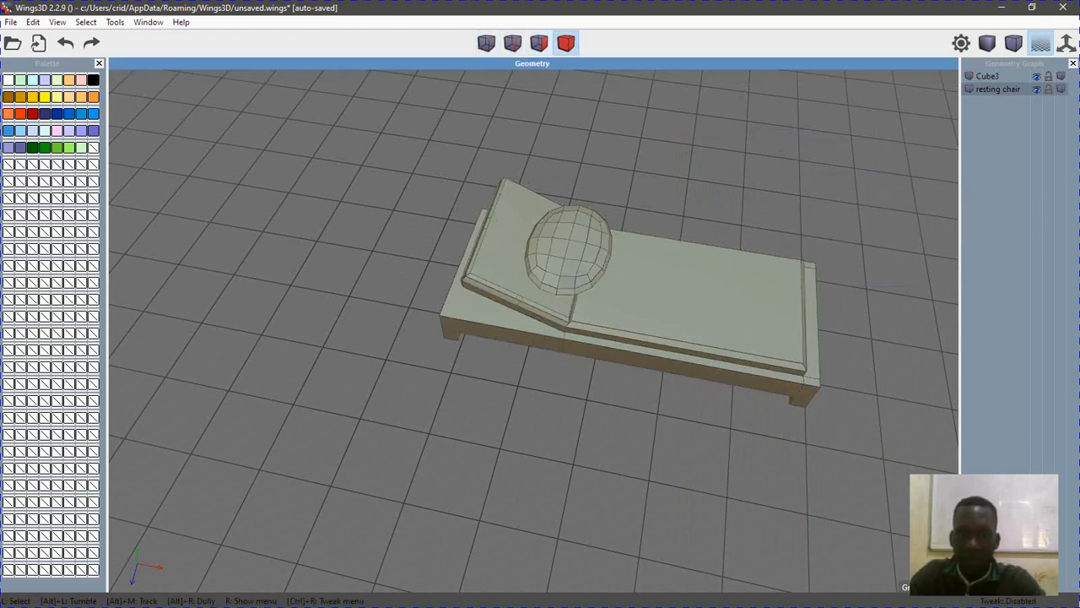
{"action": "left_click", "coordinate": [581, 243]}
{"action": "right_click", "coordinate": [684, 159]}
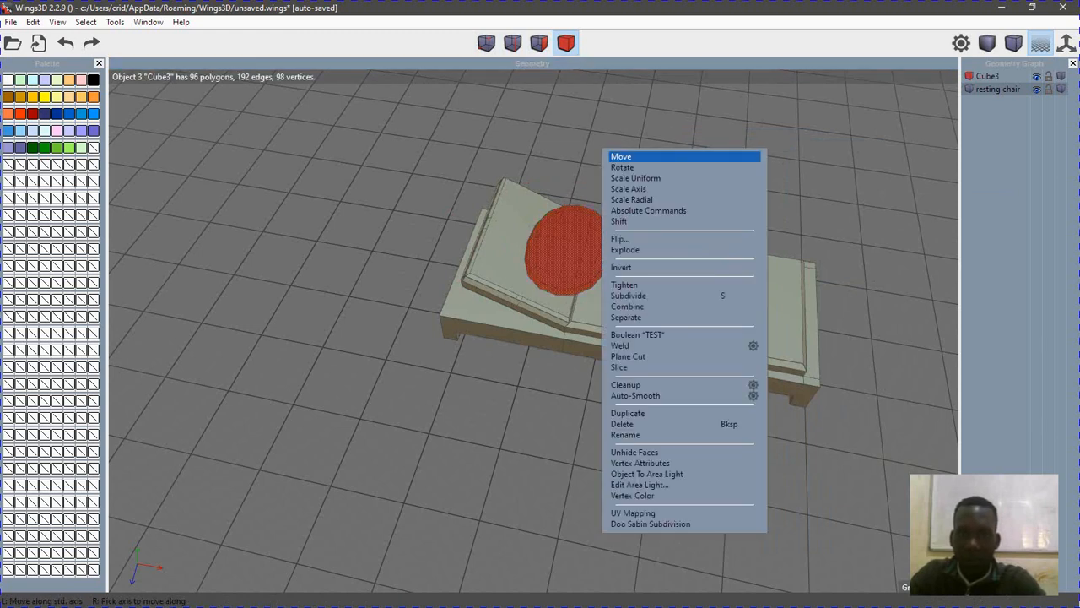
{"action": "left_click", "coordinate": [679, 158]}
{"action": "left_click", "coordinate": [680, 181]}
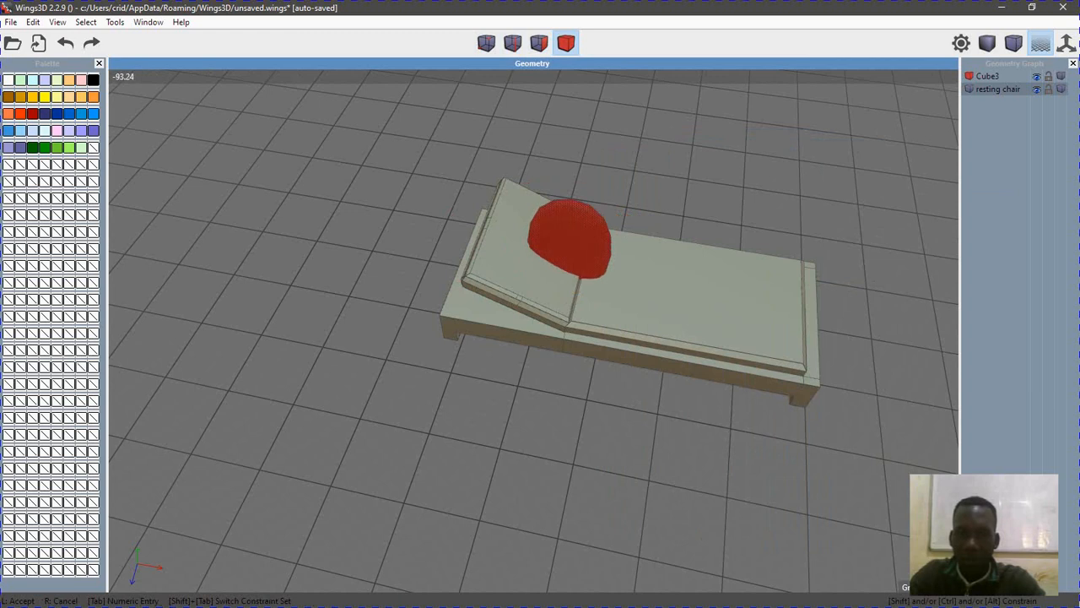
{"action": "right_click", "coordinate": [680, 181]}
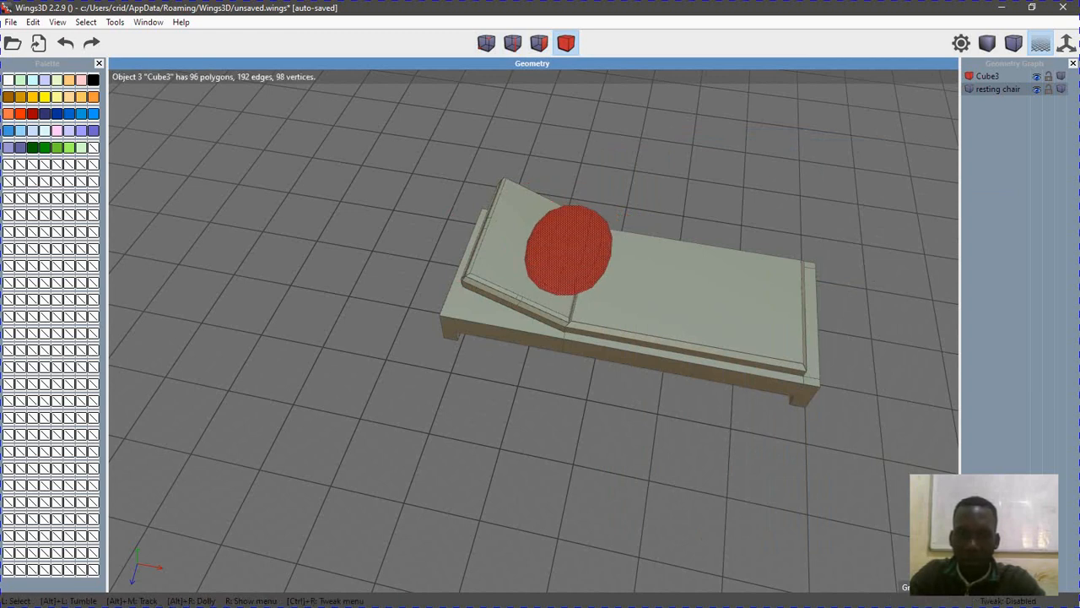
Clear the selection and select the oval cushion as a whole object
{"action": "key", "text": "space"}
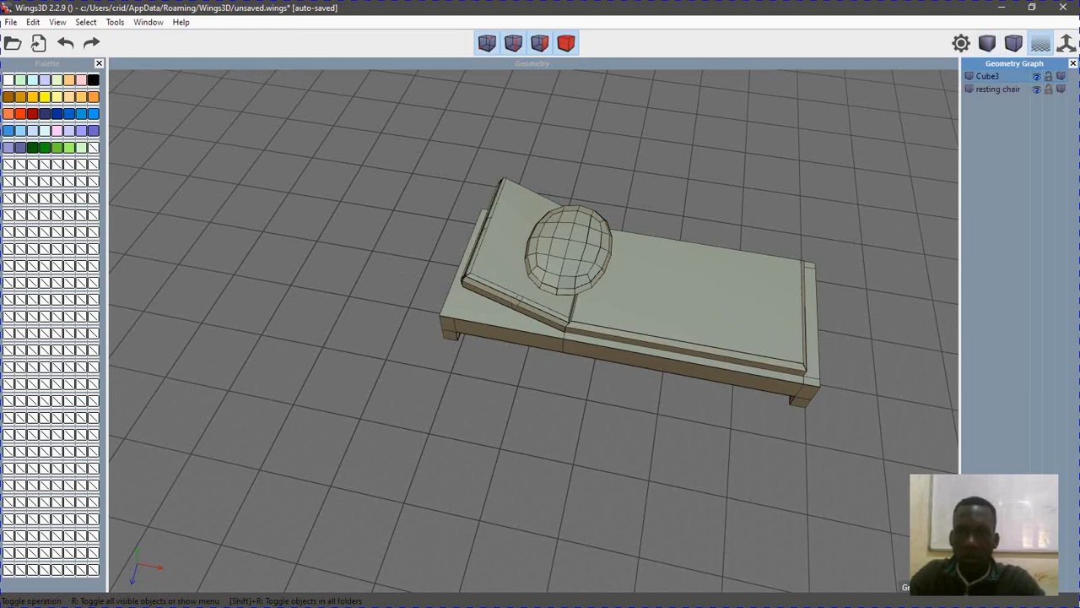
{"action": "left_click", "coordinate": [566, 42]}
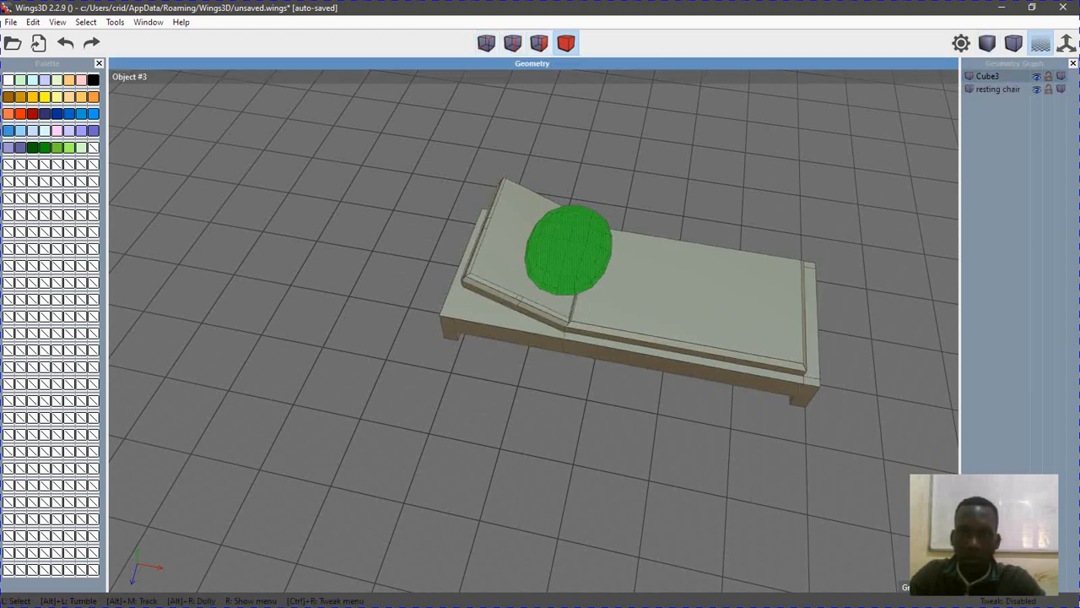
{"action": "left_click", "coordinate": [568, 249]}
{"action": "right_click", "coordinate": [656, 153]}
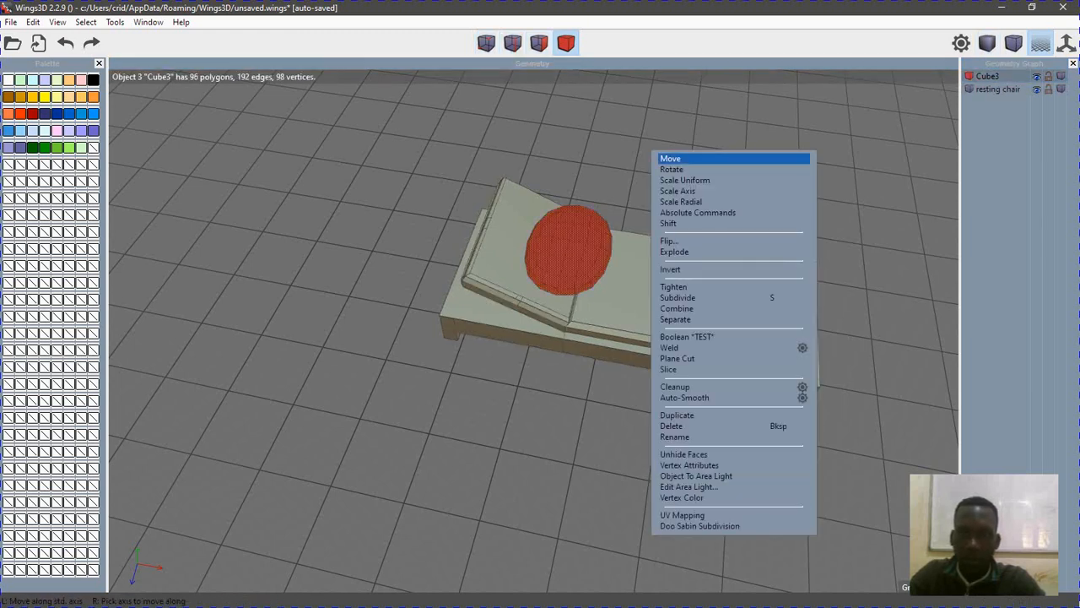
{"action": "left_click", "coordinate": [690, 158]}
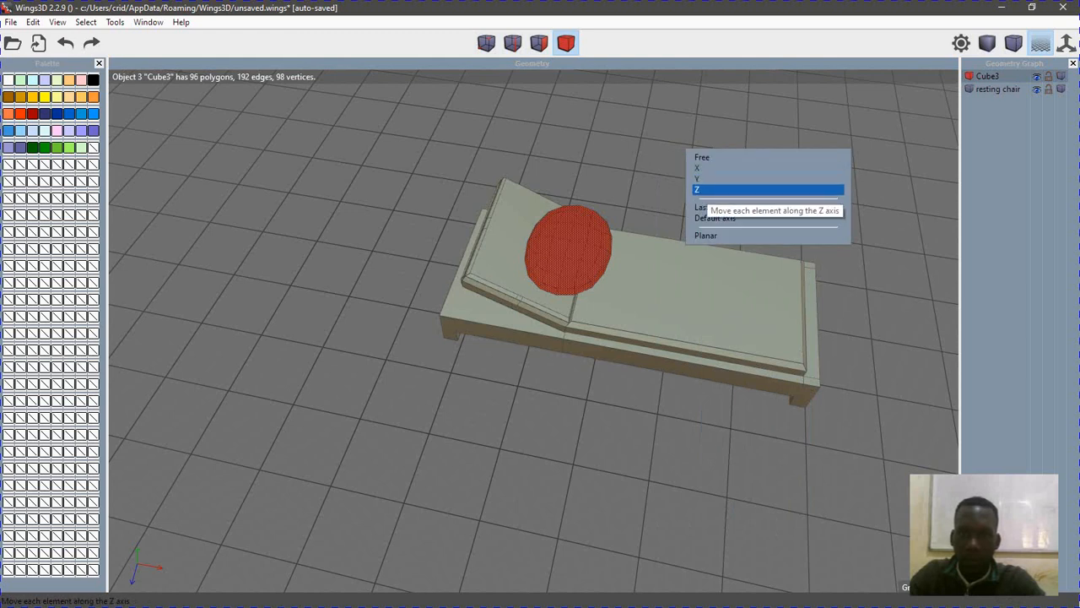
{"action": "left_click", "coordinate": [700, 190]}
{"action": "right_click", "coordinate": [697, 188]}
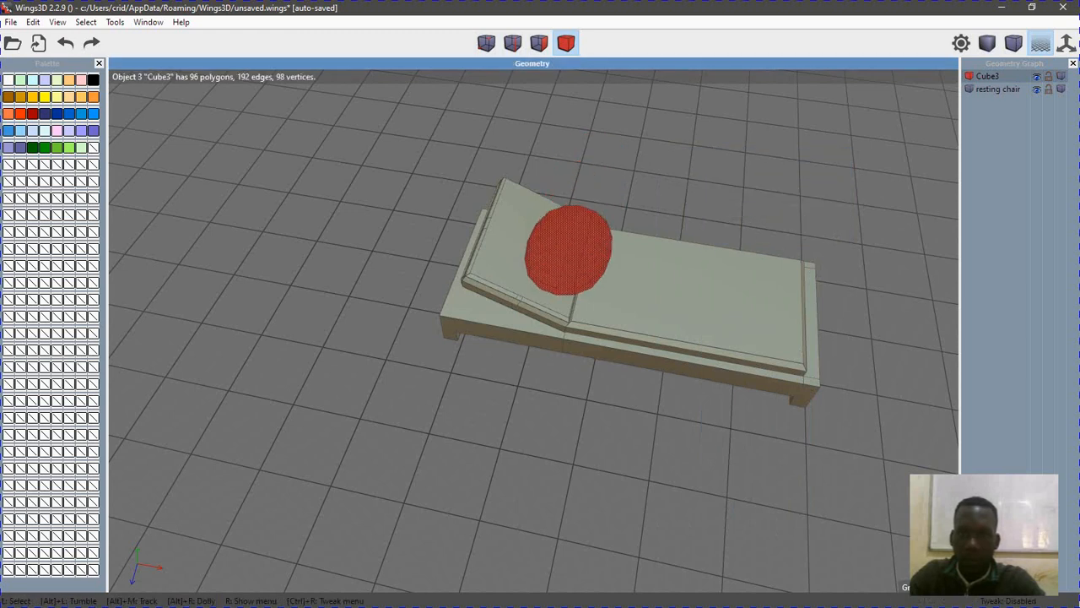
Move the cushion object along the positive X axis onto the flat section of the resting chair, just past the raised backrest
{"action": "right_click", "coordinate": [679, 167]}
{"action": "left_click", "coordinate": [694, 170]}
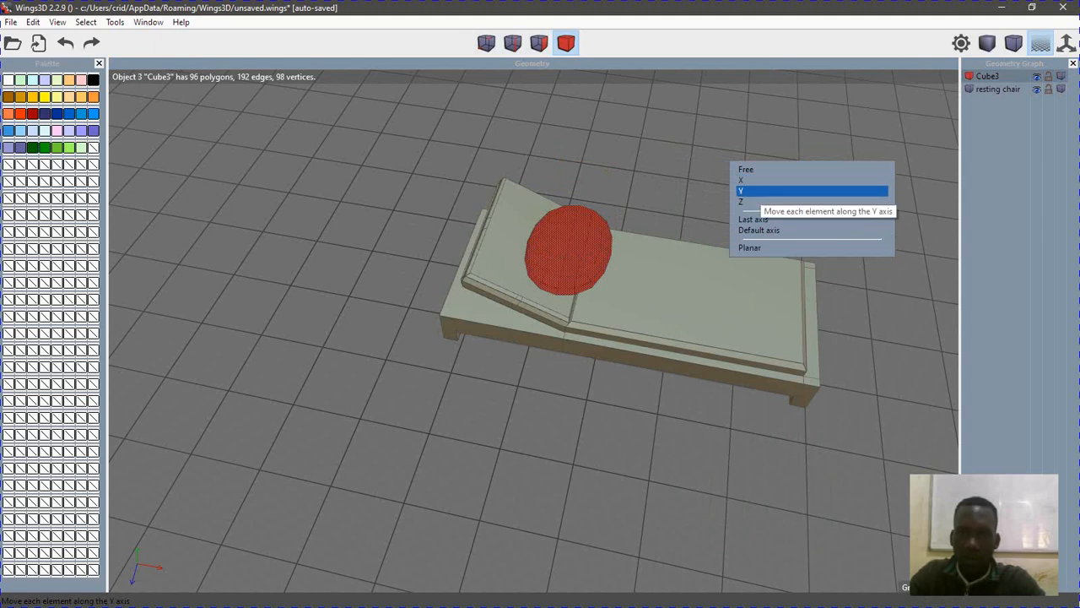
{"action": "left_click", "coordinate": [747, 184]}
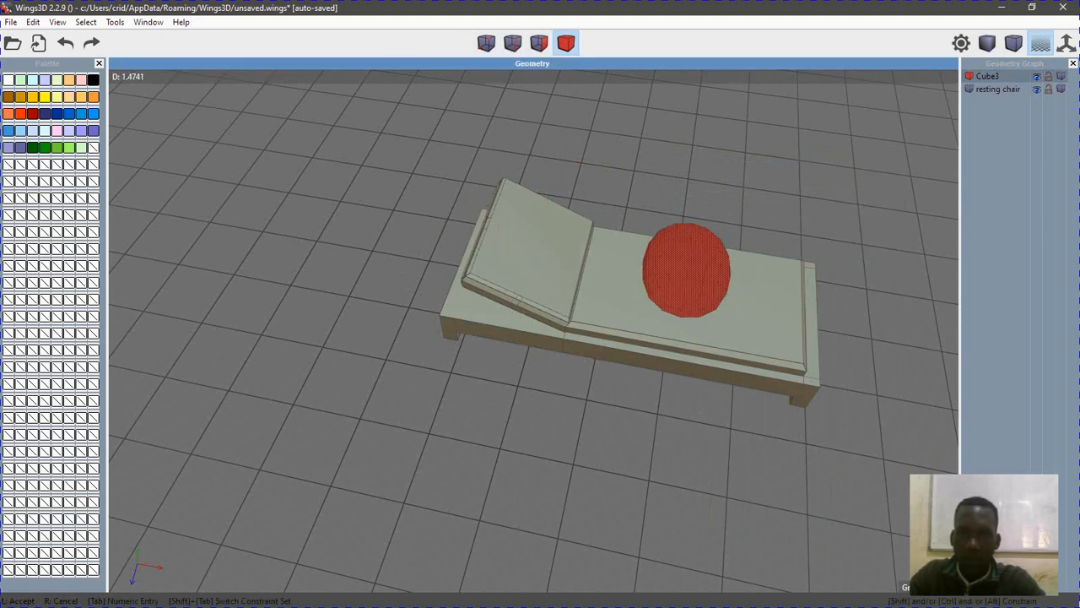
{"action": "left_click_drag", "start_coordinate": [747, 184], "coordinate": [709, 135], "text": "alt"}
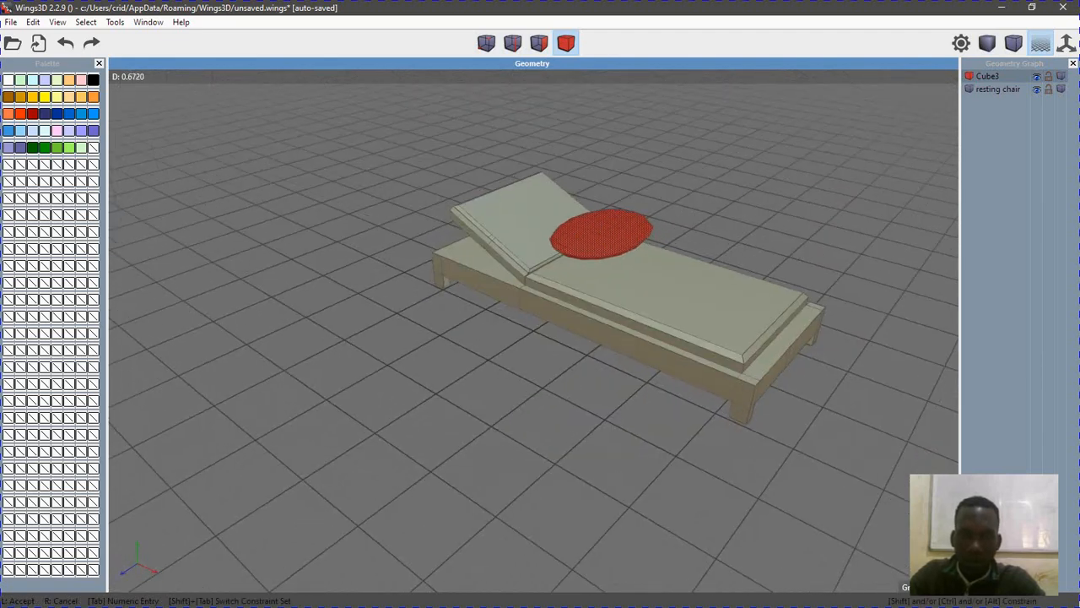
{"action": "left_click", "coordinate": [613, 237]}
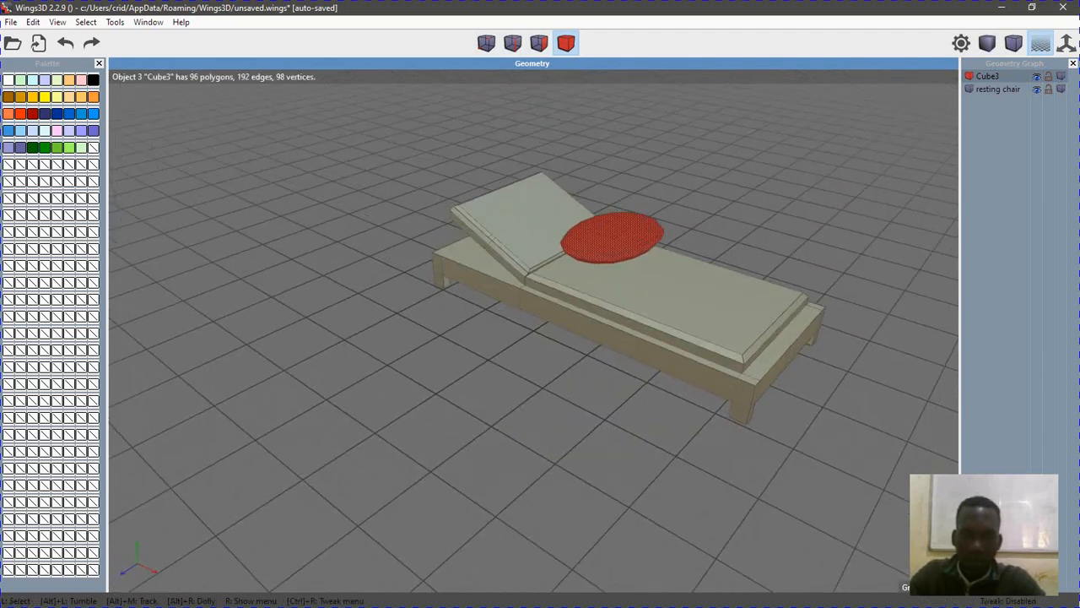
Convert the cushion's object selection into a selection of all its faces
{"action": "left_click_drag", "start_coordinate": [625, 224], "coordinate": [703, 236], "text": "alt"}
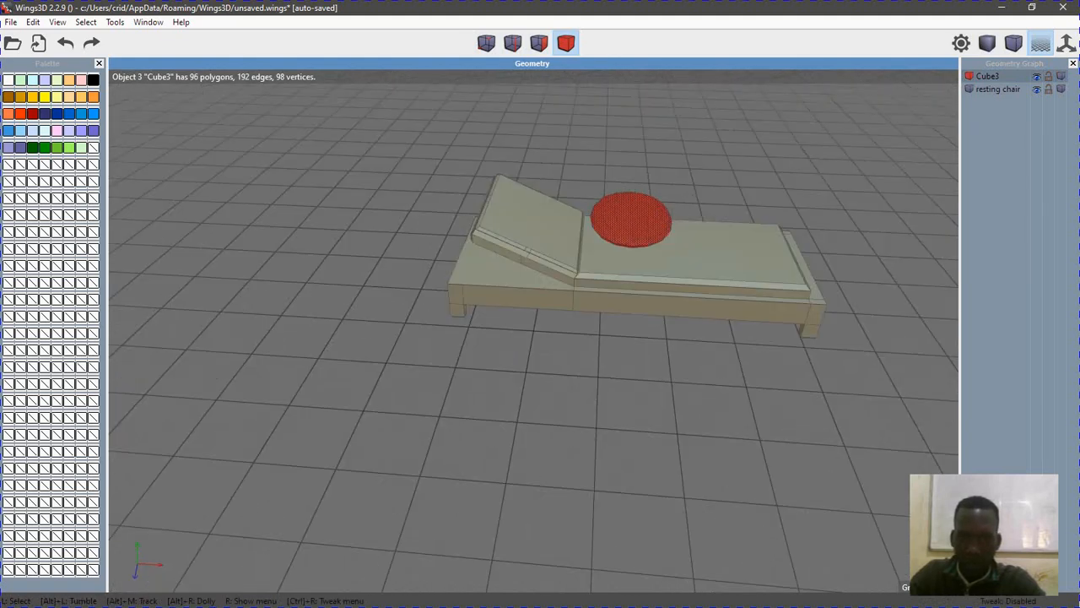
{"action": "right_click", "coordinate": [702, 148]}
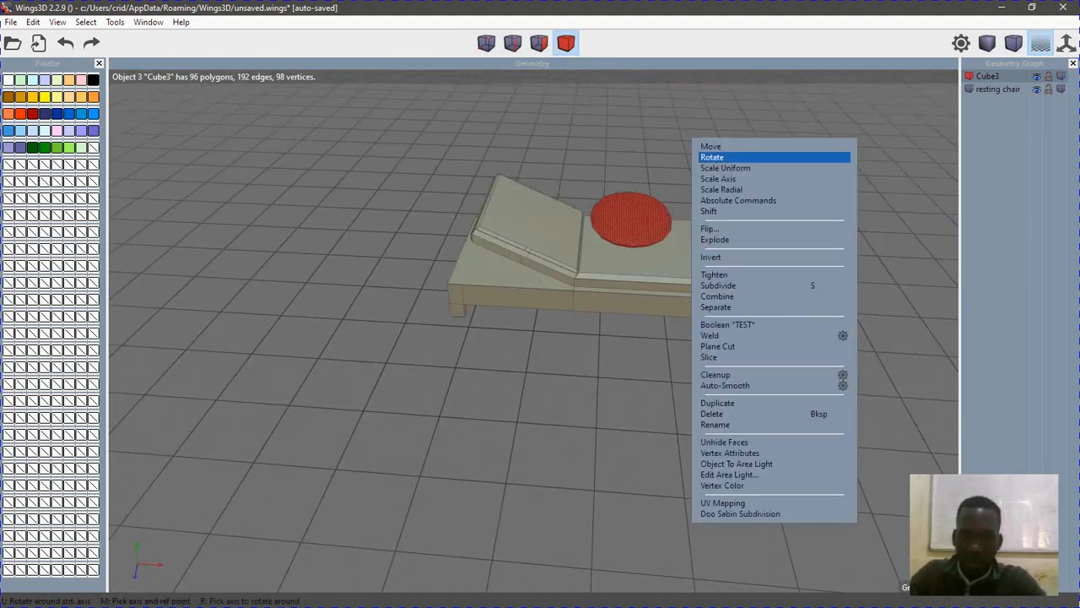
{"action": "key", "text": "Escape"}
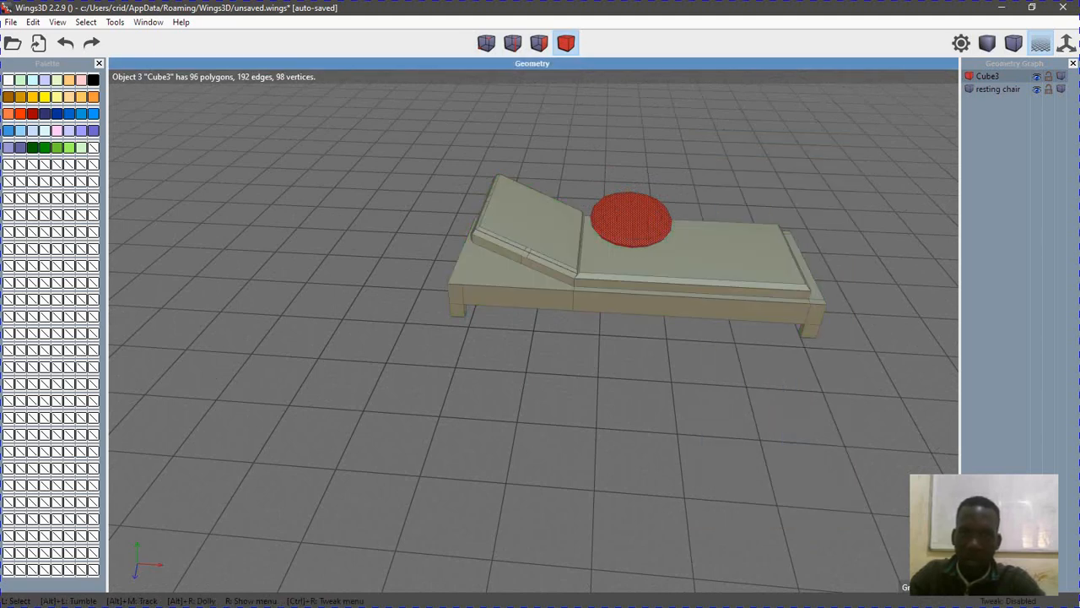
{"action": "key", "text": "f"}
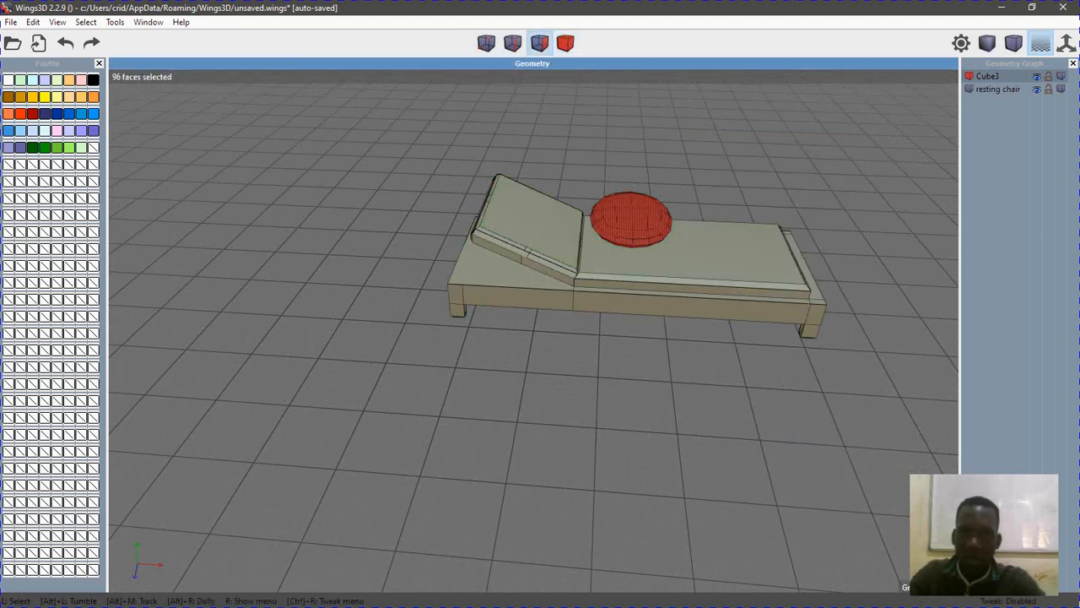
{"action": "right_click", "coordinate": [672, 170]}
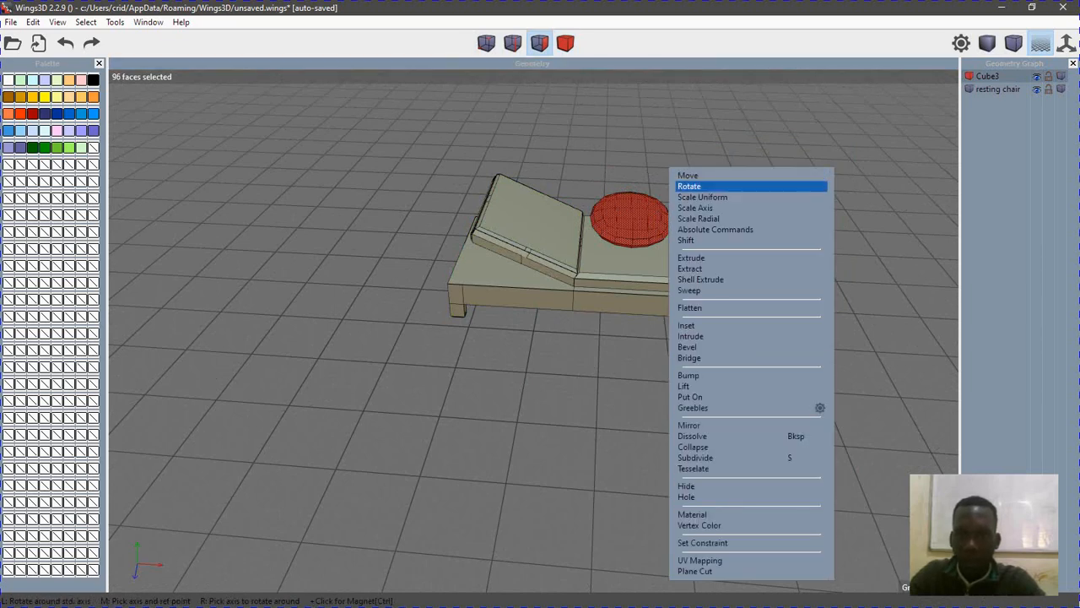
{"action": "left_click", "coordinate": [690, 187]}
{"action": "left_click", "coordinate": [724, 207]}
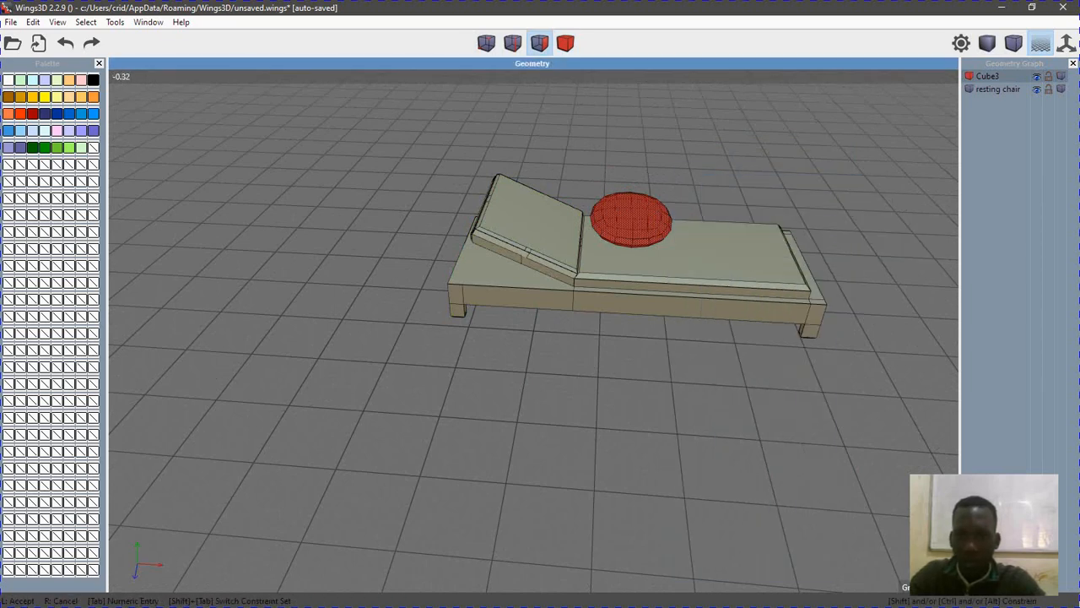
{"action": "right_click", "coordinate": [724, 202]}
Tilt the selected cushion faces by about -31 degrees around the Z axis
{"action": "right_click", "coordinate": [729, 155]}
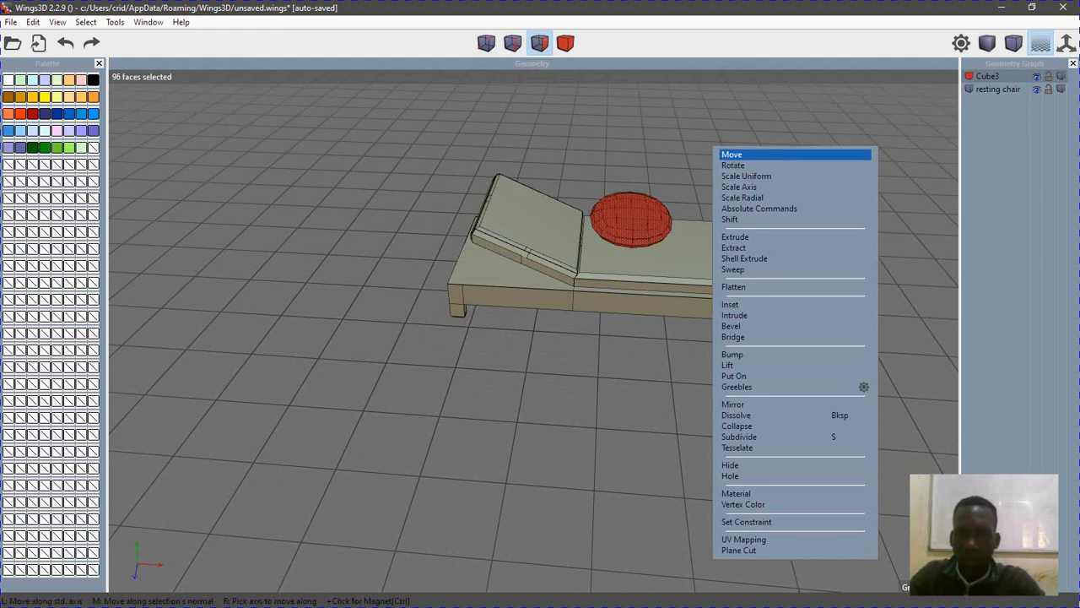
{"action": "left_click", "coordinate": [732, 165]}
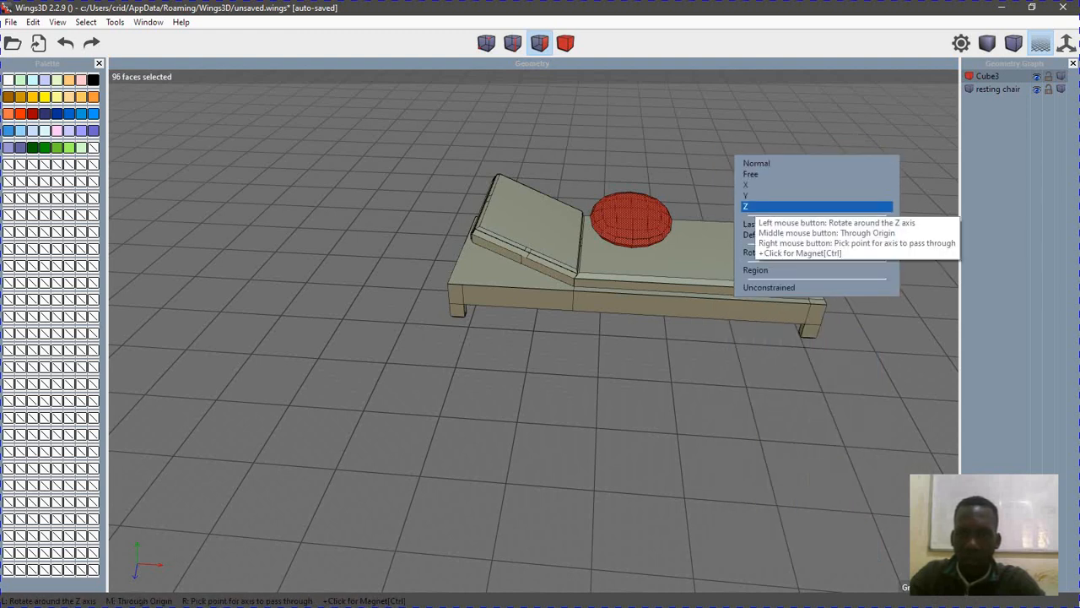
{"action": "left_click", "coordinate": [760, 206]}
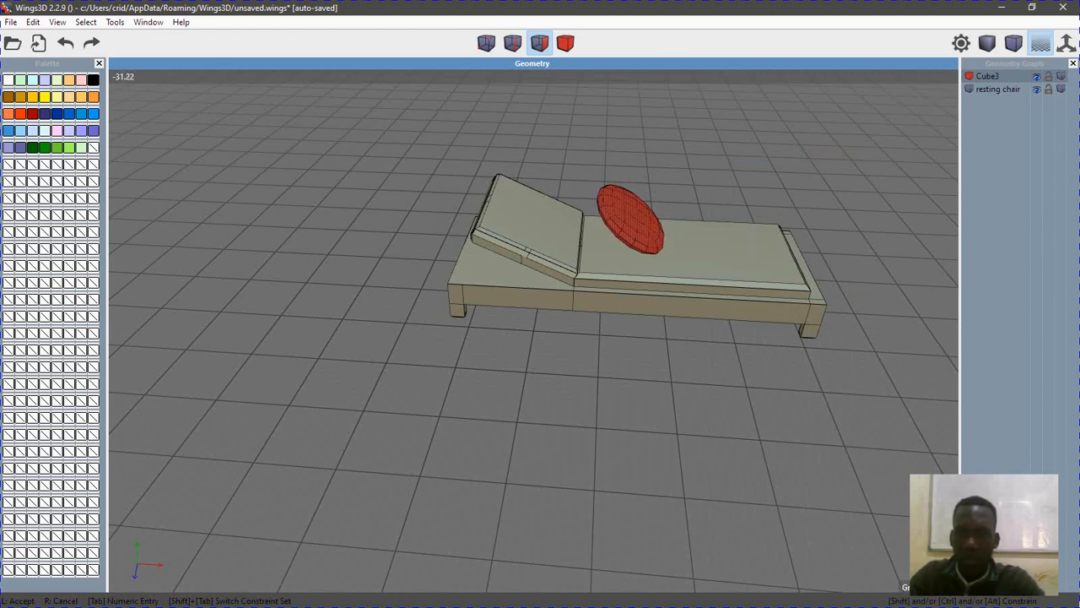
{"action": "left_click", "coordinate": [732, 170]}
Move the tilted cushion along the negative X axis until it rests against the lower part of the raised backrest
{"action": "right_click", "coordinate": [733, 171]}
{"action": "left_click", "coordinate": [763, 169]}
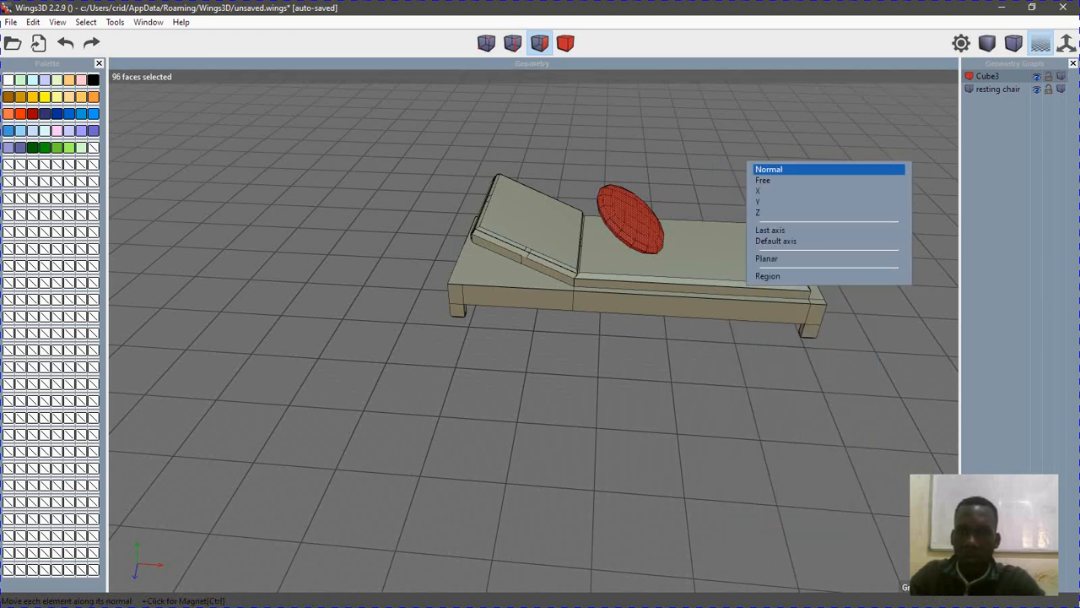
{"action": "left_click", "coordinate": [759, 191]}
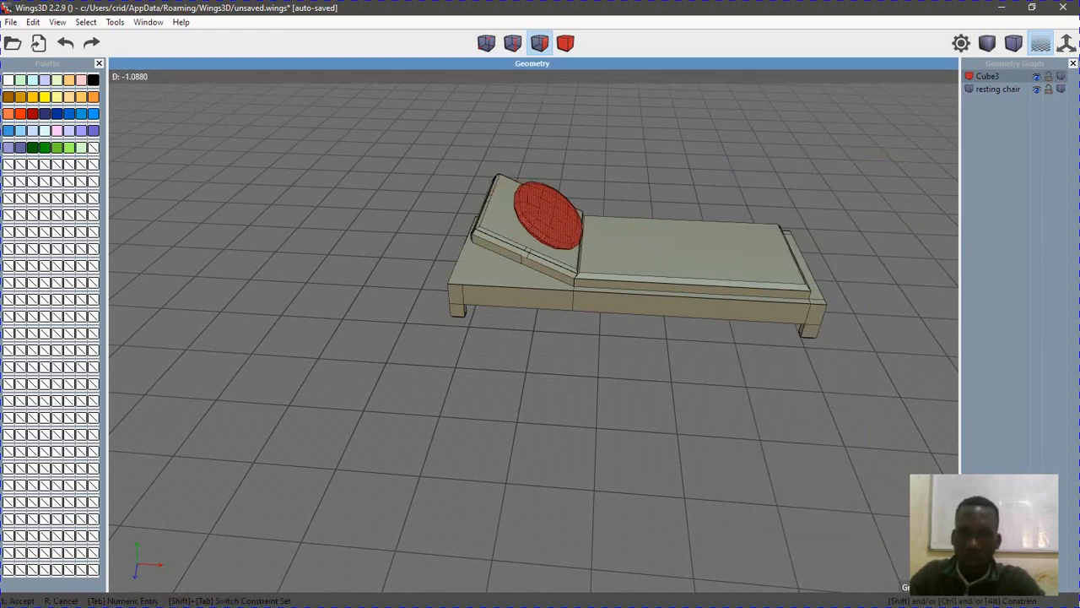
{"action": "left_click", "coordinate": [766, 141]}
Raise the cushion slightly along the Y axis against the backrest
{"action": "right_click", "coordinate": [766, 140]}
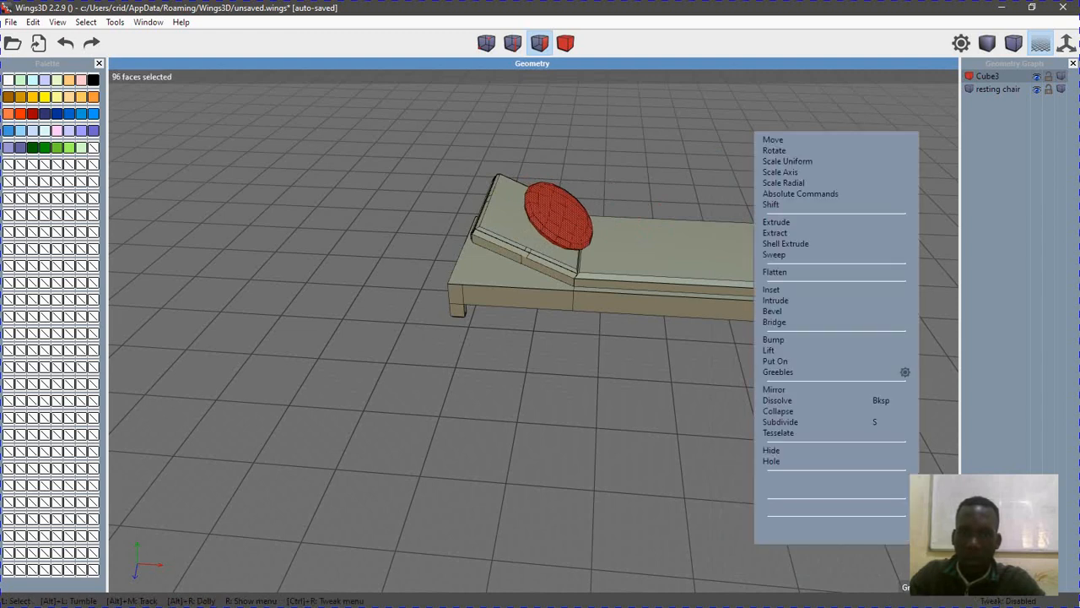
{"action": "left_click", "coordinate": [798, 141]}
{"action": "left_click", "coordinate": [810, 172]}
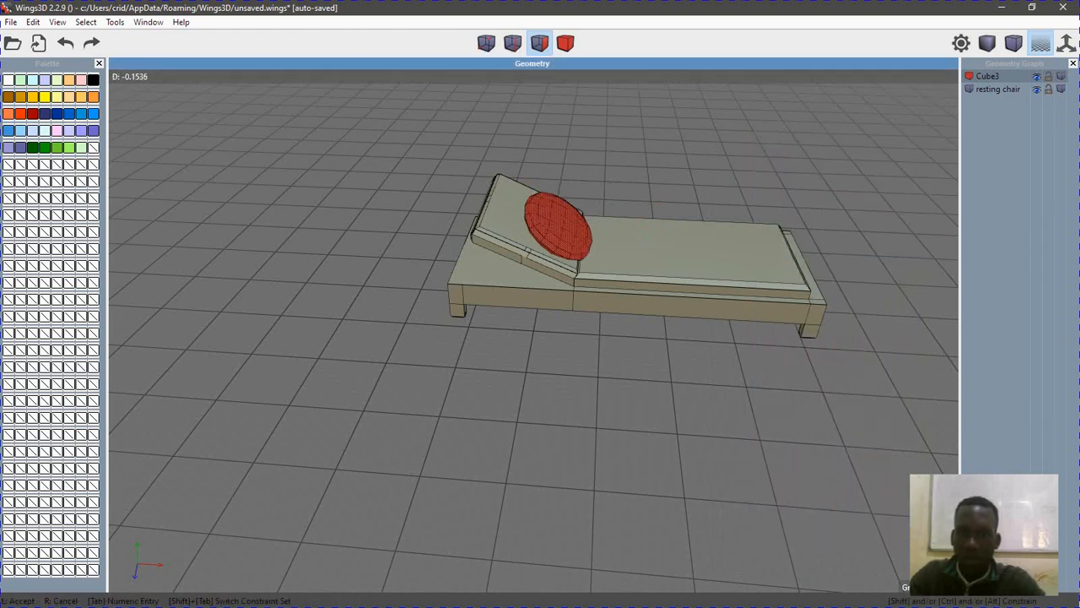
{"action": "left_click", "coordinate": [787, 138]}
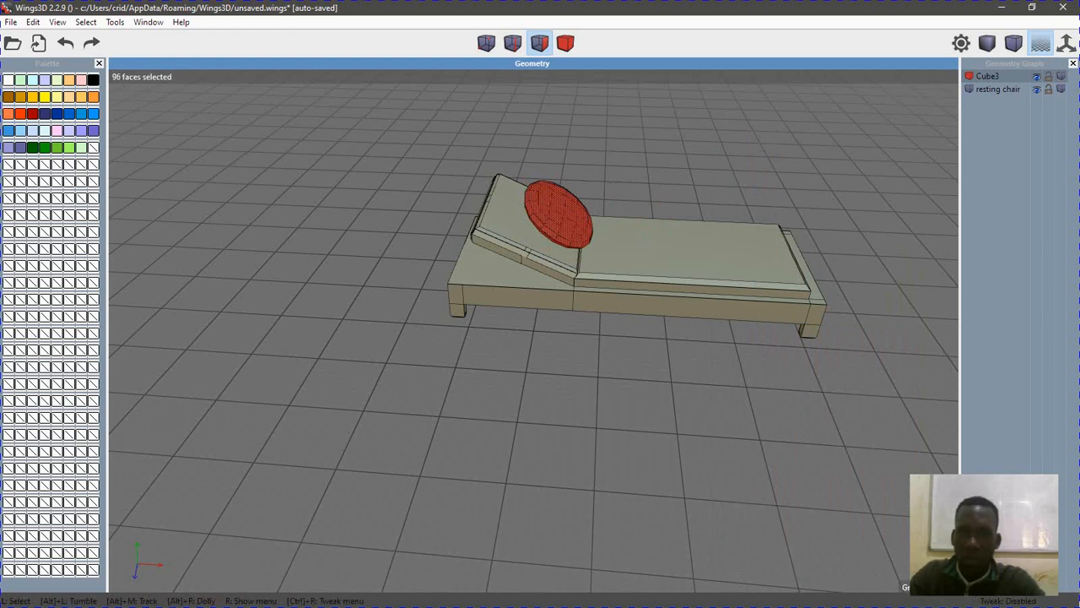
Move the cushion about -0.15 along the X axis toward the raised backrest
{"action": "right_click", "coordinate": [786, 137]}
{"action": "left_click", "coordinate": [786, 138]}
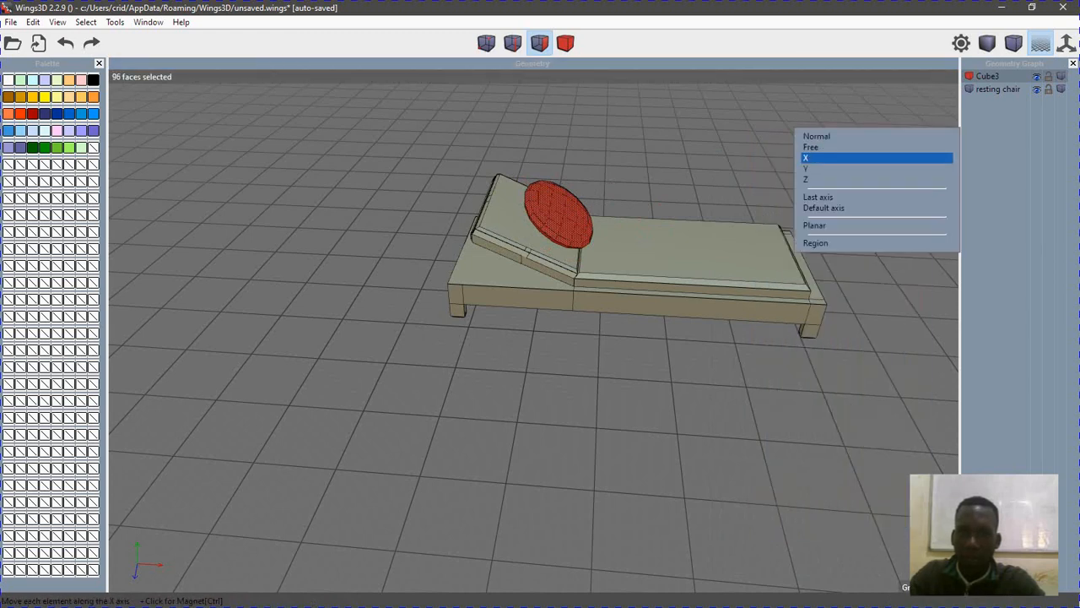
{"action": "left_click", "coordinate": [808, 157]}
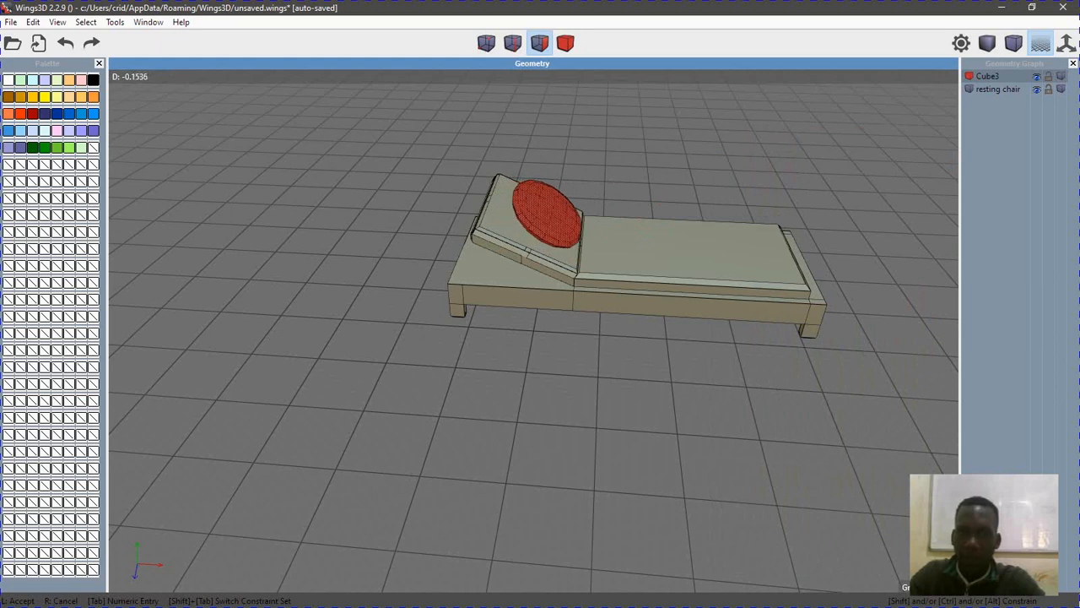
{"action": "left_click", "coordinate": [808, 158]}
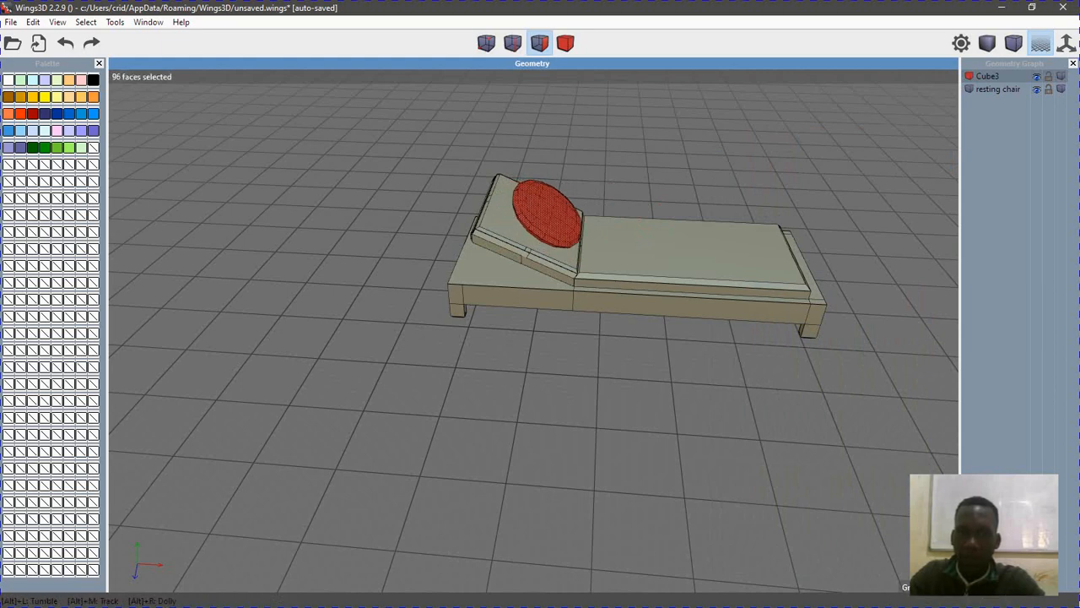
Rotate the selected cushion faces by about 6 degrees around the Z axis
{"action": "left_click_drag", "start_coordinate": [642, 270], "coordinate": [557, 228], "text": "alt"}
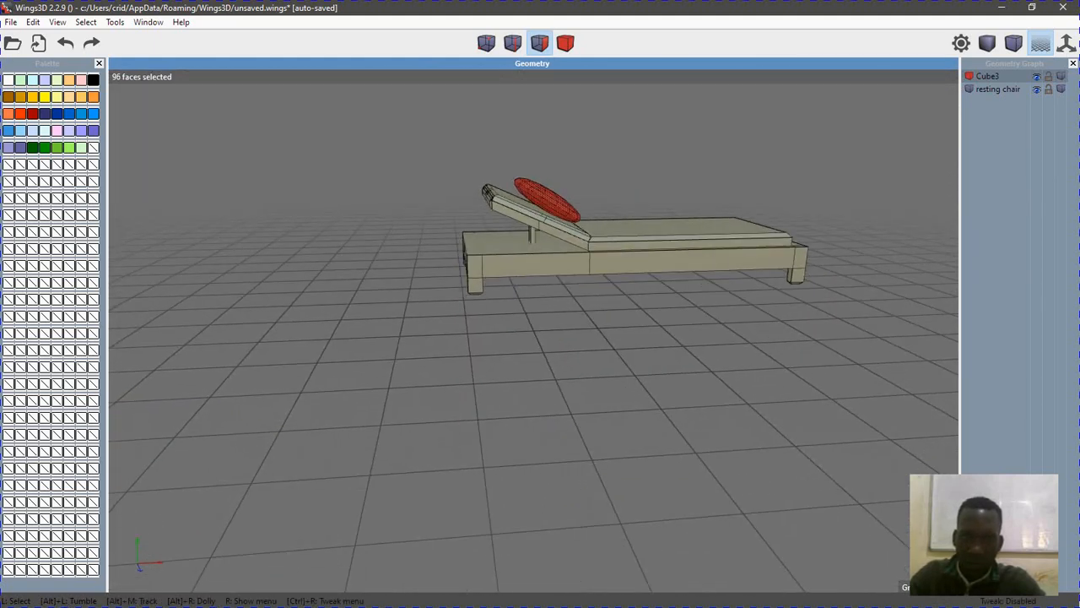
{"action": "right_click", "coordinate": [621, 112]}
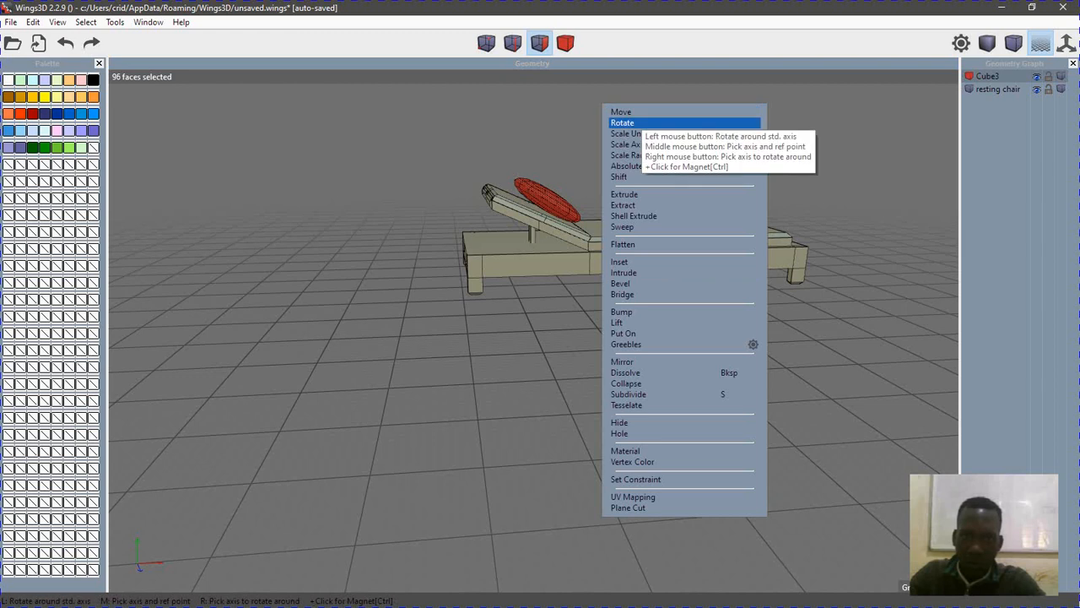
{"action": "left_click", "coordinate": [624, 123]}
{"action": "left_click", "coordinate": [637, 161]}
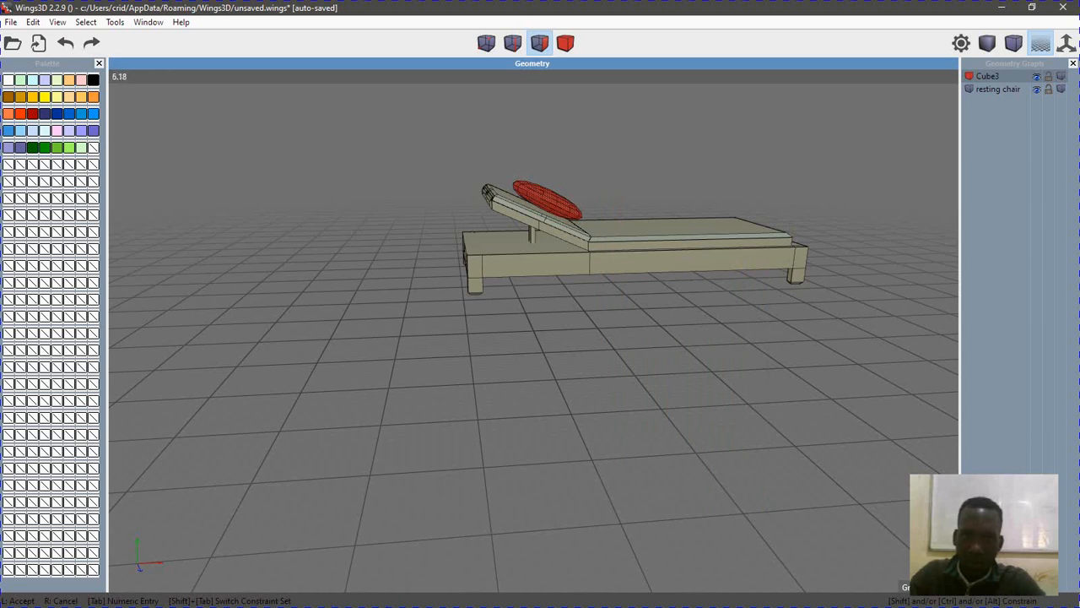
{"action": "left_click_drag", "start_coordinate": [637, 161], "coordinate": [597, 174], "text": "alt"}
{"action": "left_click", "coordinate": [597, 174]}
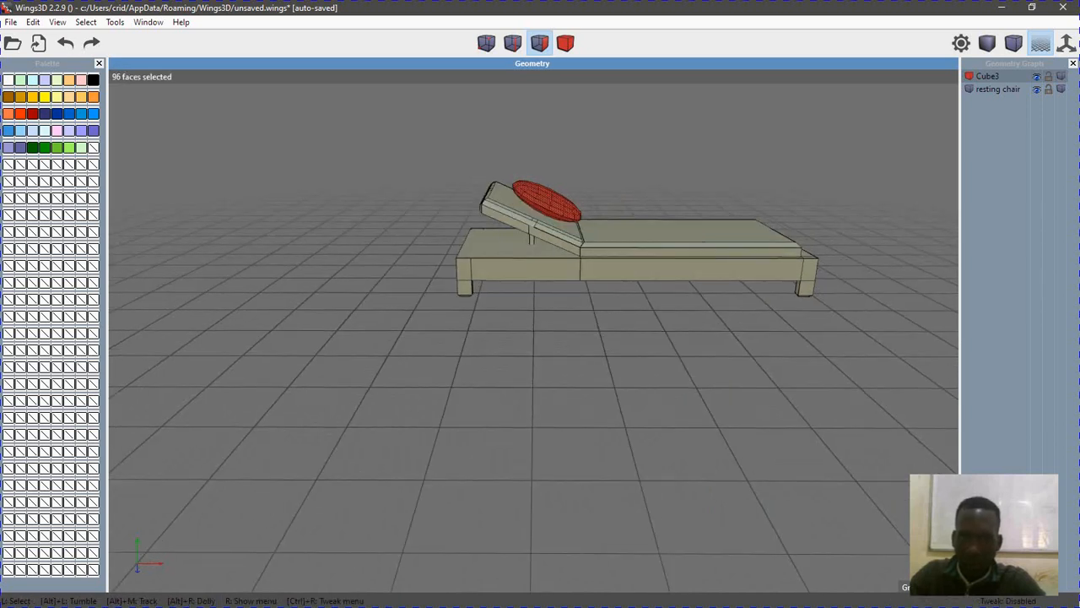
Lower the cushion about 0.07 along the Y axis onto the backrest and clear the selection
{"action": "right_click", "coordinate": [646, 138]}
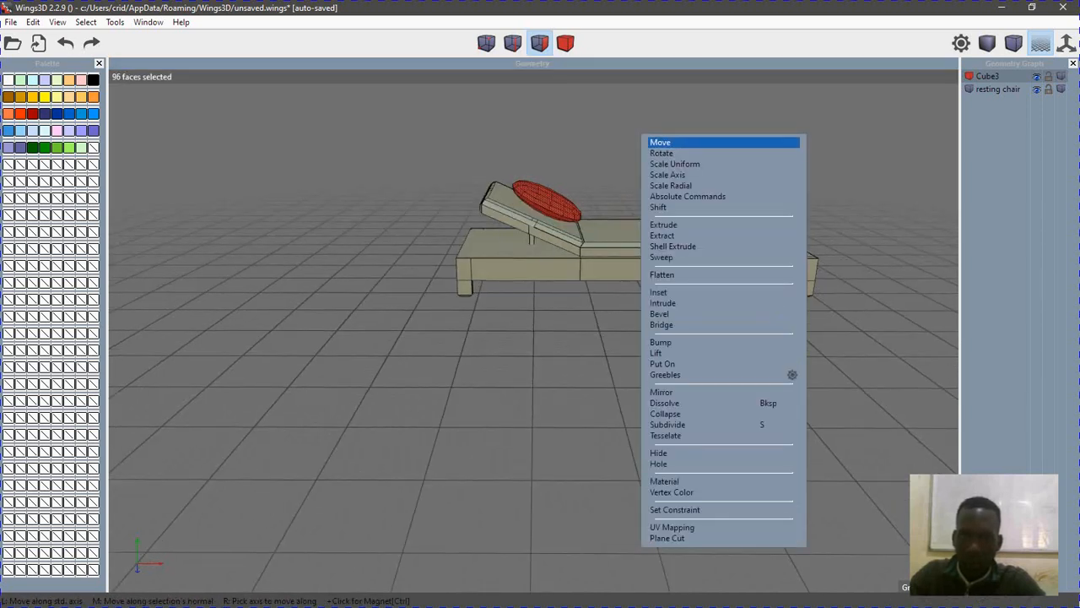
{"action": "left_click", "coordinate": [667, 141]}
{"action": "left_click", "coordinate": [675, 177]}
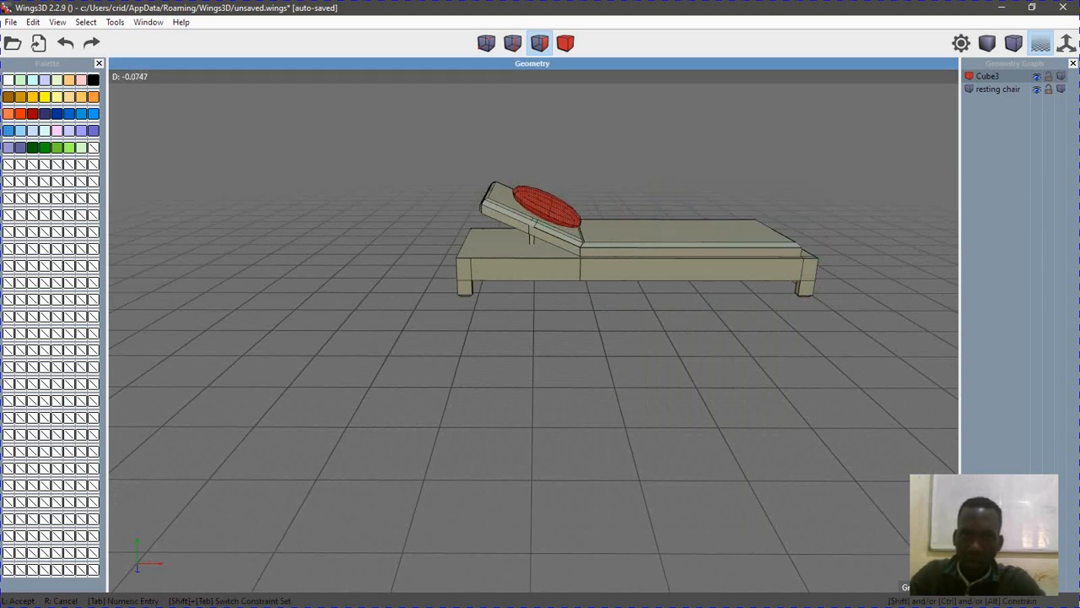
{"action": "left_click", "coordinate": [675, 177]}
{"action": "key", "text": "space"}
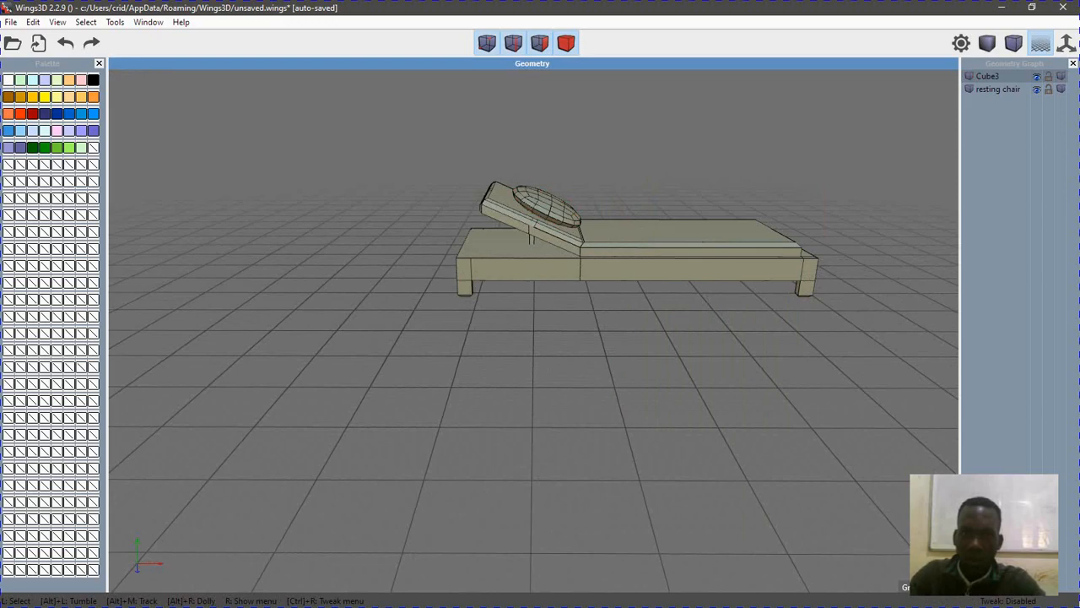
Dissolve the short leftover edges at both foot-end corners on the top of the lounger frame
{"action": "left_click_drag", "start_coordinate": [675, 177], "coordinate": [633, 253], "text": "alt"}
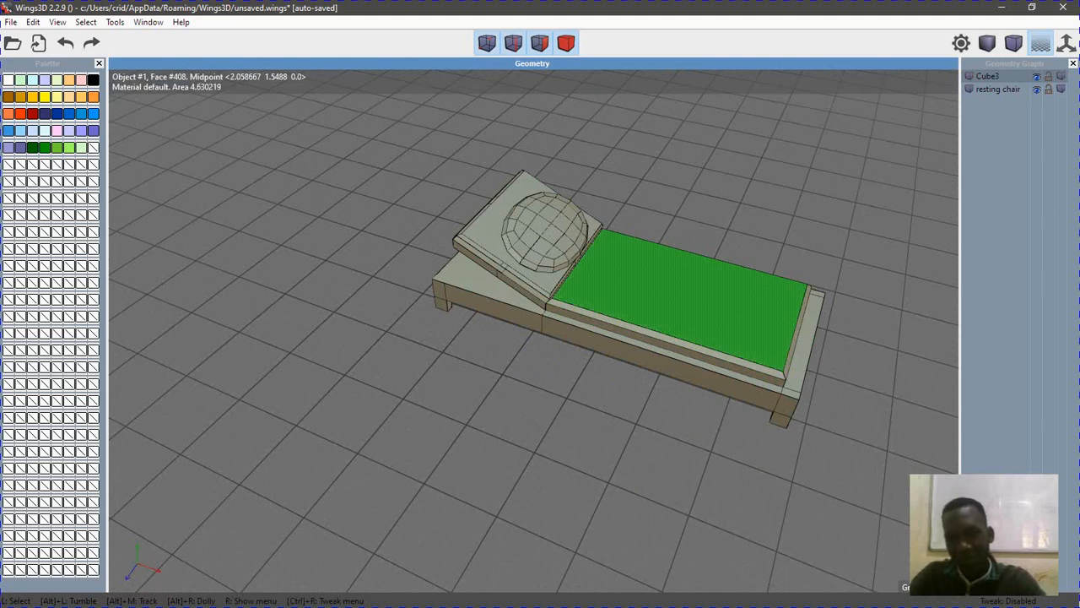
{"action": "left_click_drag", "start_coordinate": [725, 380], "coordinate": [641, 384], "text": "alt"}
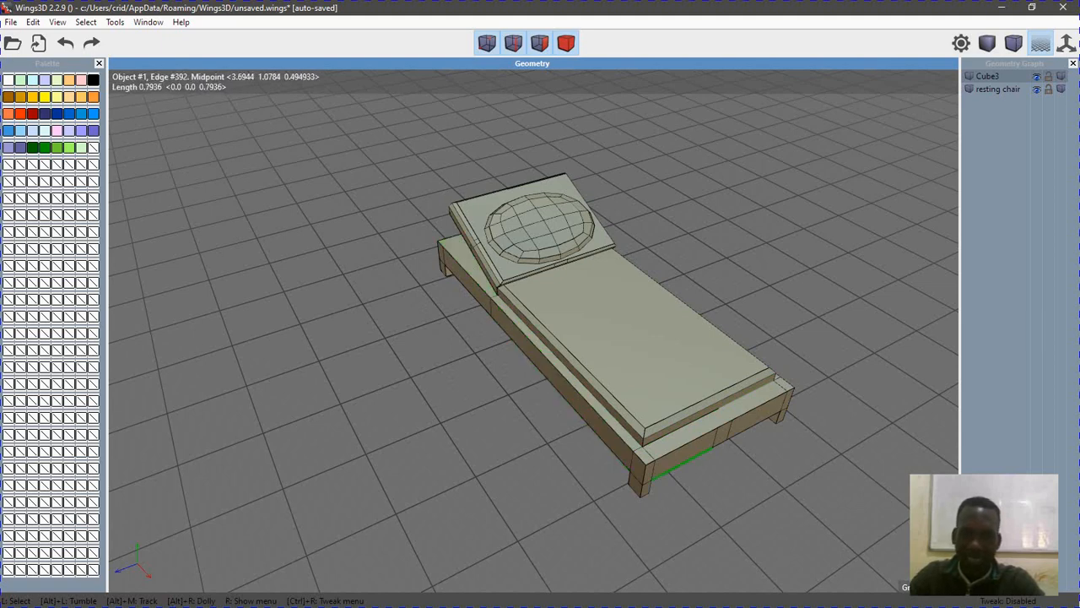
{"action": "left_click_drag", "start_coordinate": [624, 338], "coordinate": [540, 354], "text": "alt"}
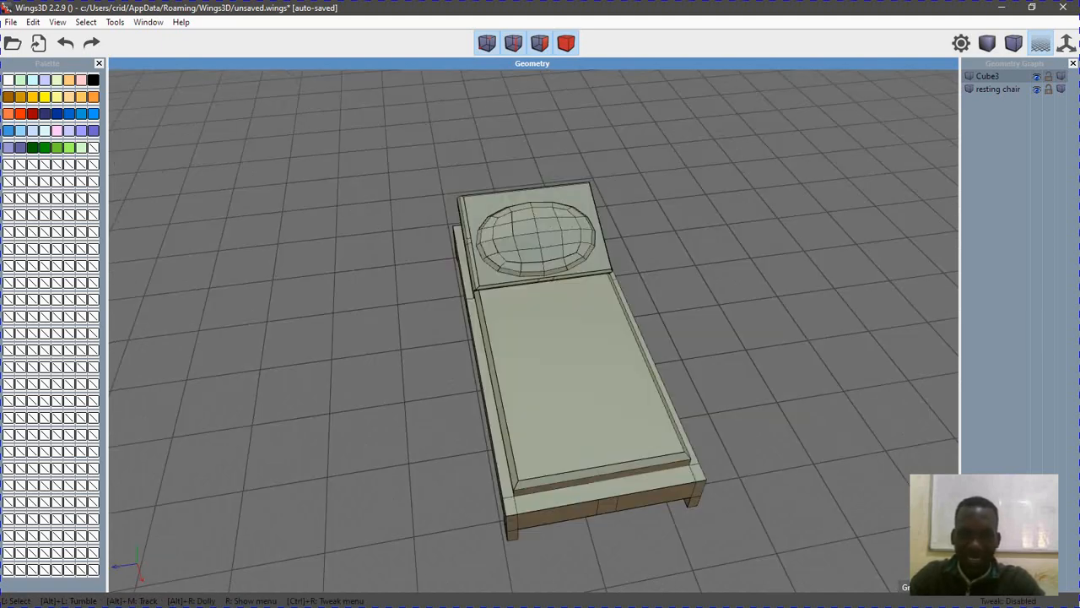
{"action": "left_click", "coordinate": [690, 473]}
{"action": "left_click", "coordinate": [694, 464]}
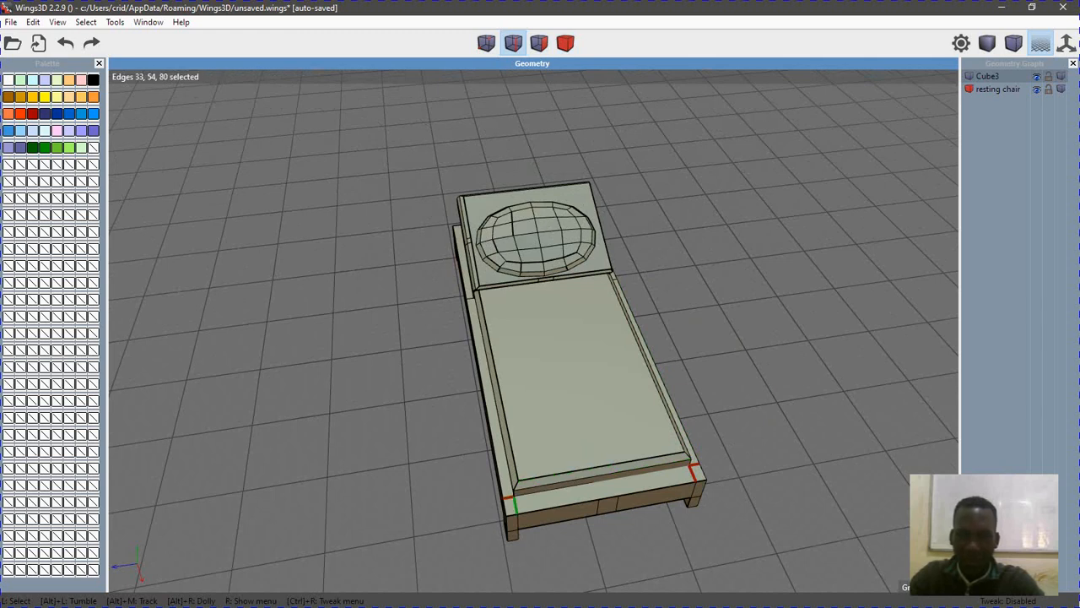
{"action": "key", "text": "space"}
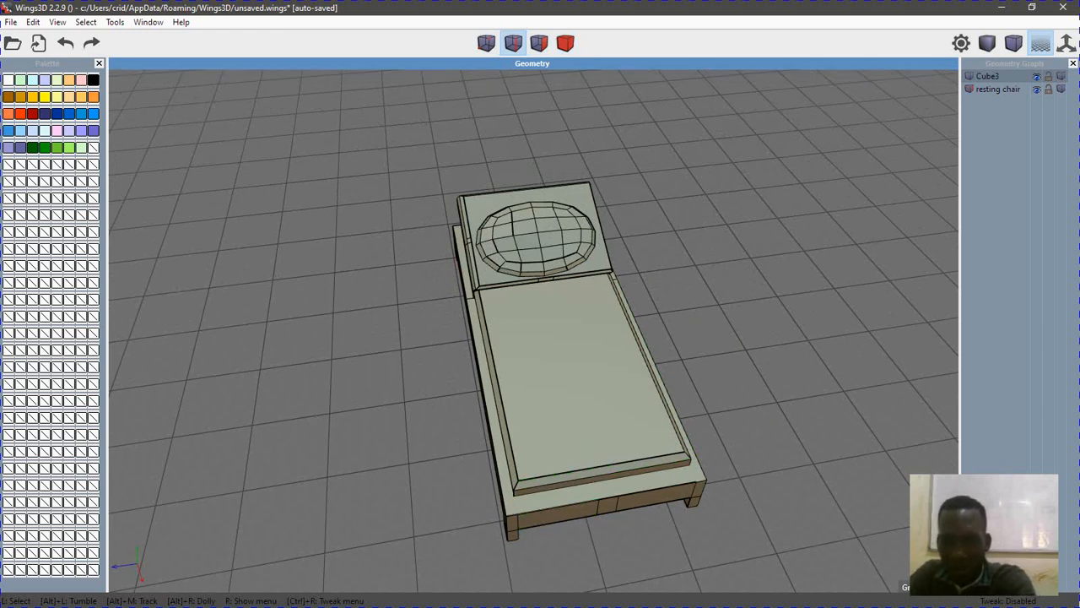
Try a dark brown palette color on the whole resting chair object and clear the selection
{"action": "left_click_drag", "start_coordinate": [641, 380], "coordinate": [544, 345], "text": "alt"}
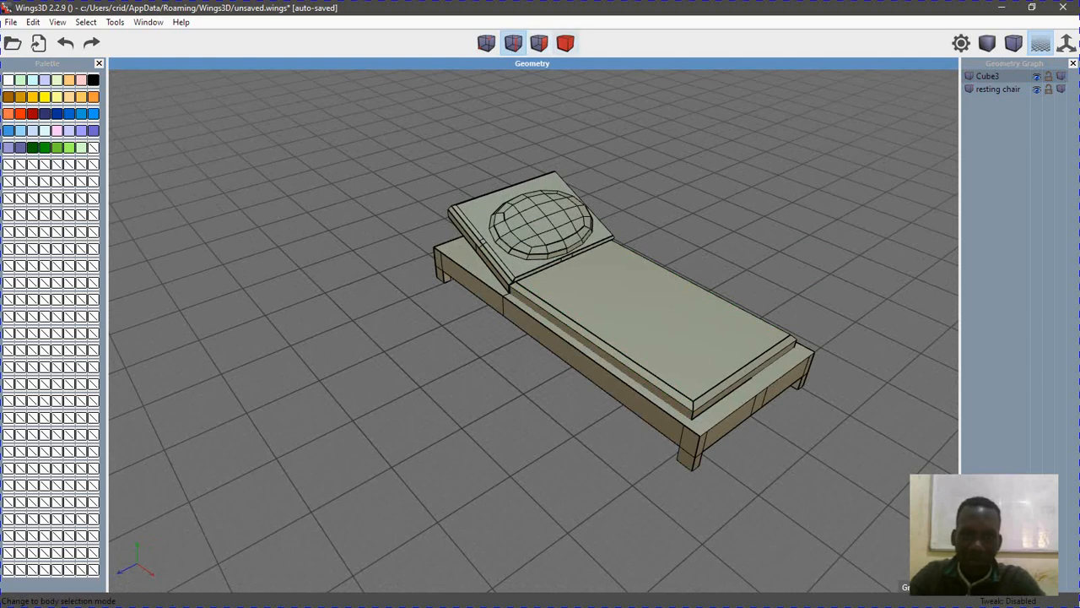
{"action": "left_click", "coordinate": [566, 43]}
{"action": "left_click", "coordinate": [610, 297]}
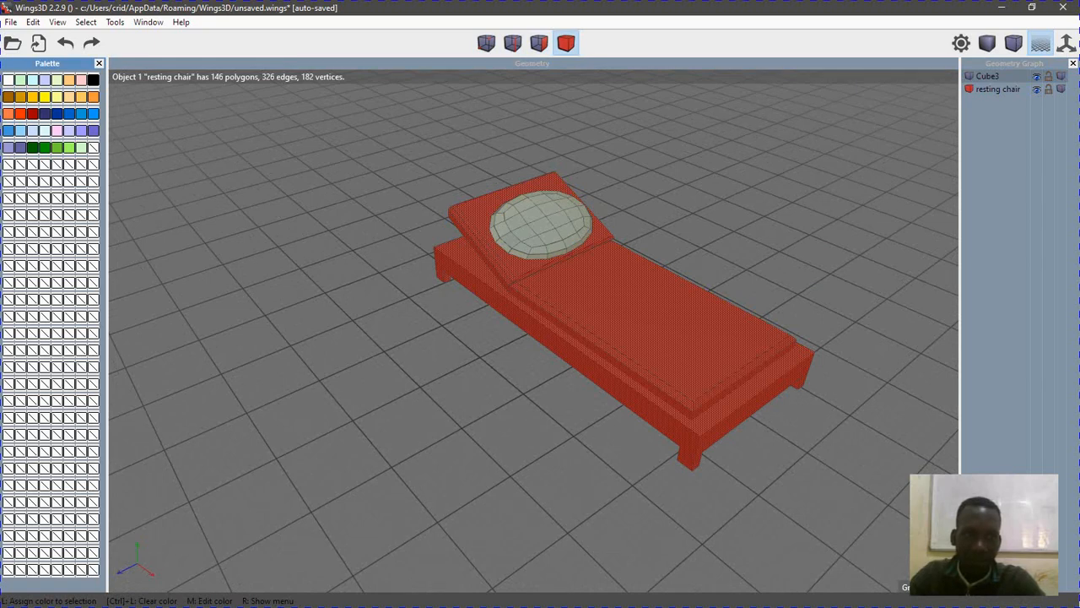
{"action": "left_click", "coordinate": [8, 97]}
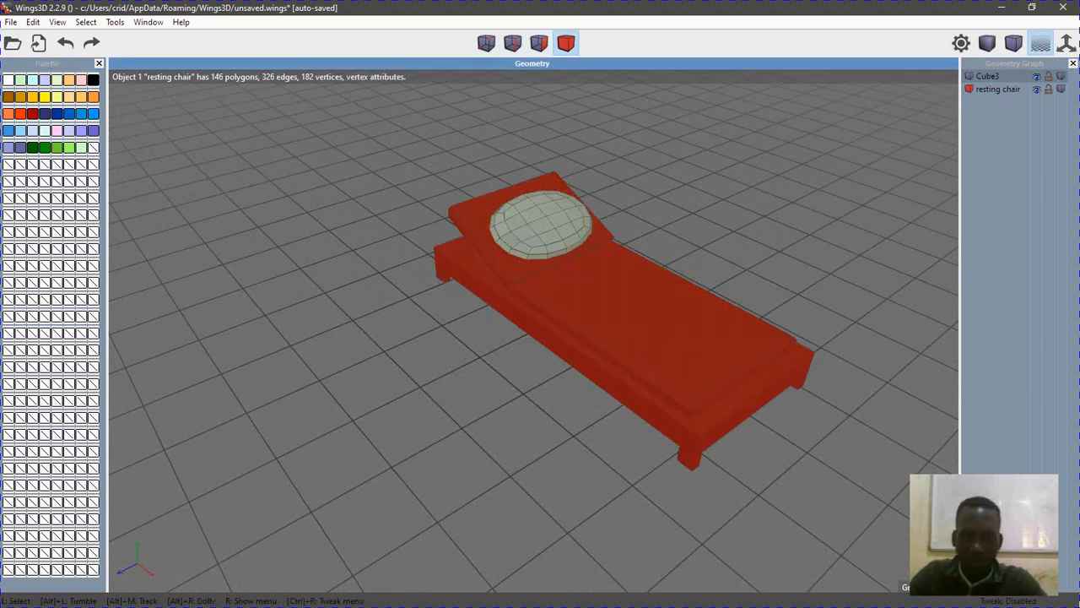
{"action": "key", "text": "space"}
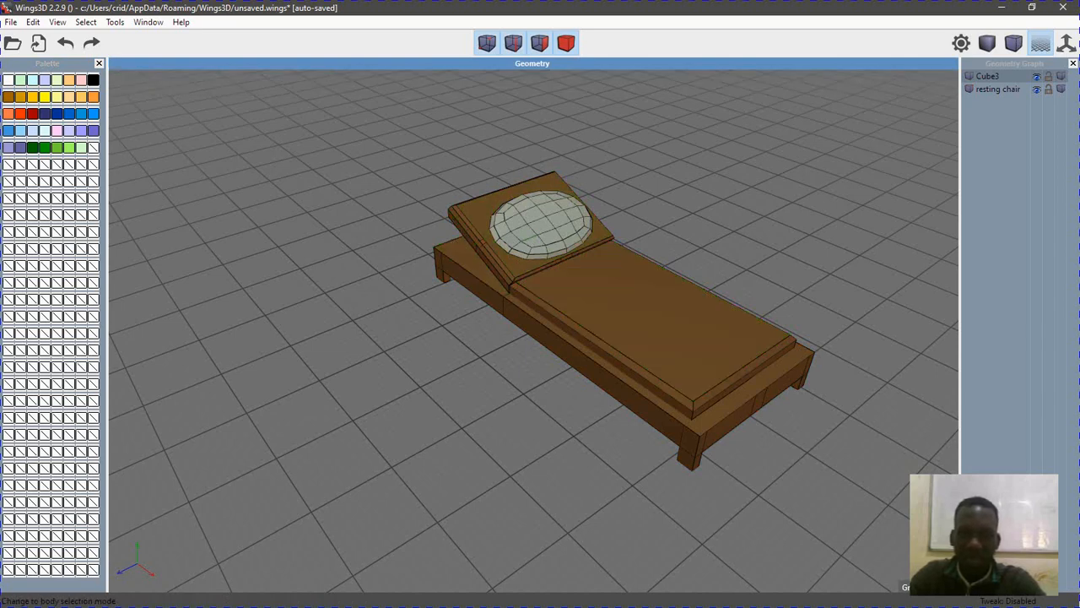
Try a yellow palette color on the whole resting chair object and deselect it
{"action": "left_click", "coordinate": [566, 43]}
{"action": "left_click", "coordinate": [584, 291]}
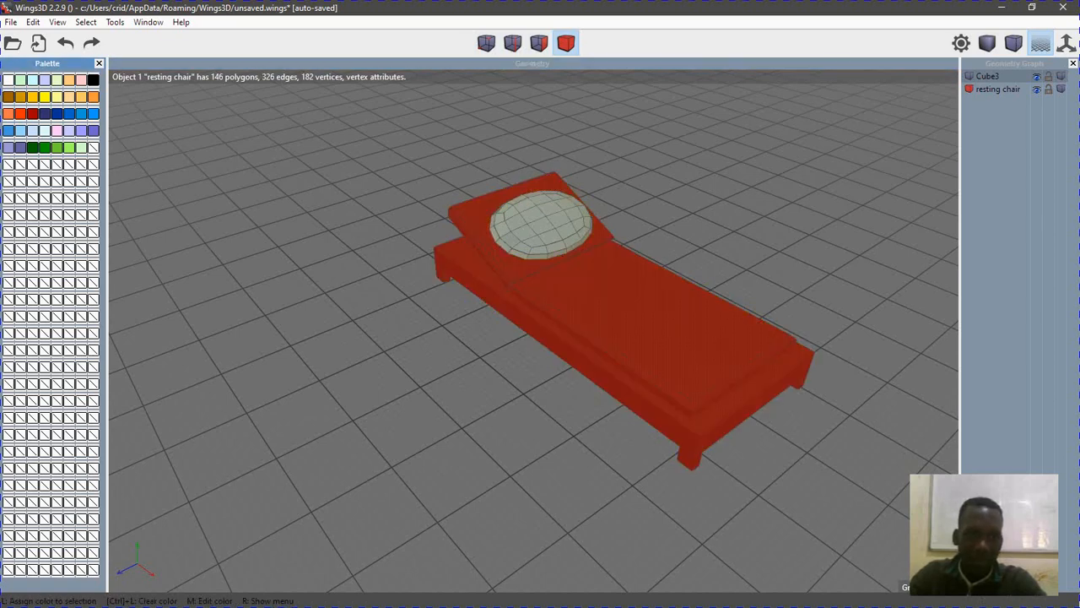
{"action": "left_click", "coordinate": [45, 97]}
{"action": "key", "text": "space"}
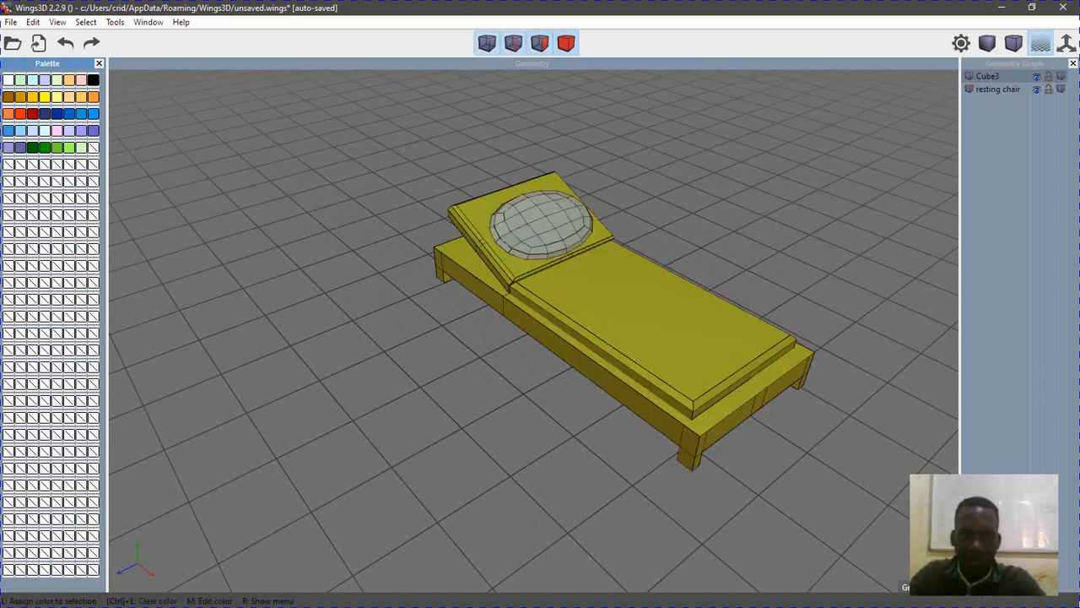
Recolor the whole resting chair object golden orange and clear the selection
{"action": "left_click", "coordinate": [566, 43]}
{"action": "left_click", "coordinate": [601, 291]}
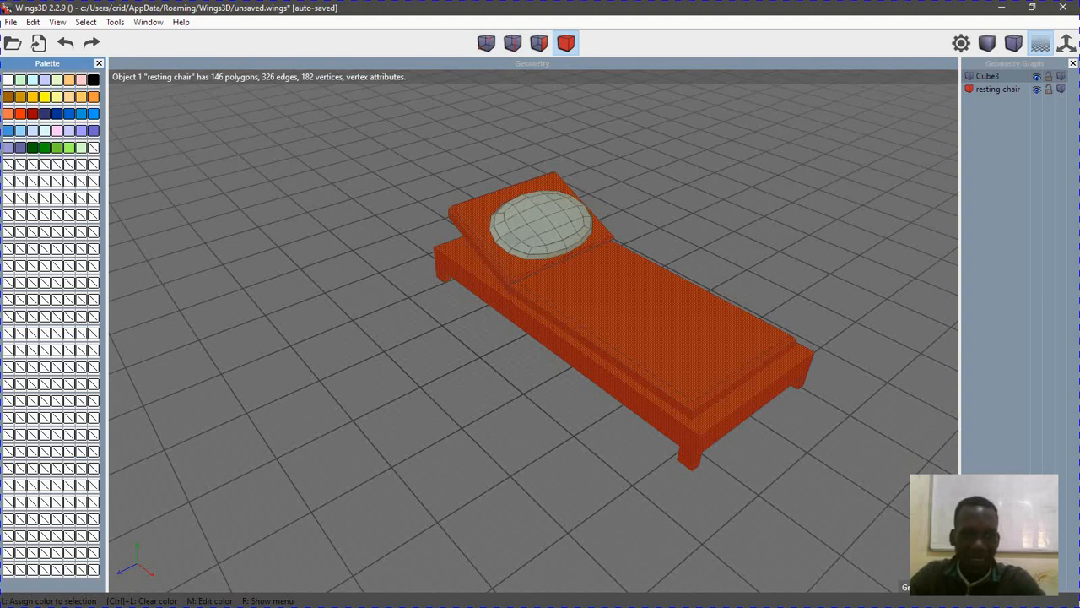
{"action": "key", "text": "space"}
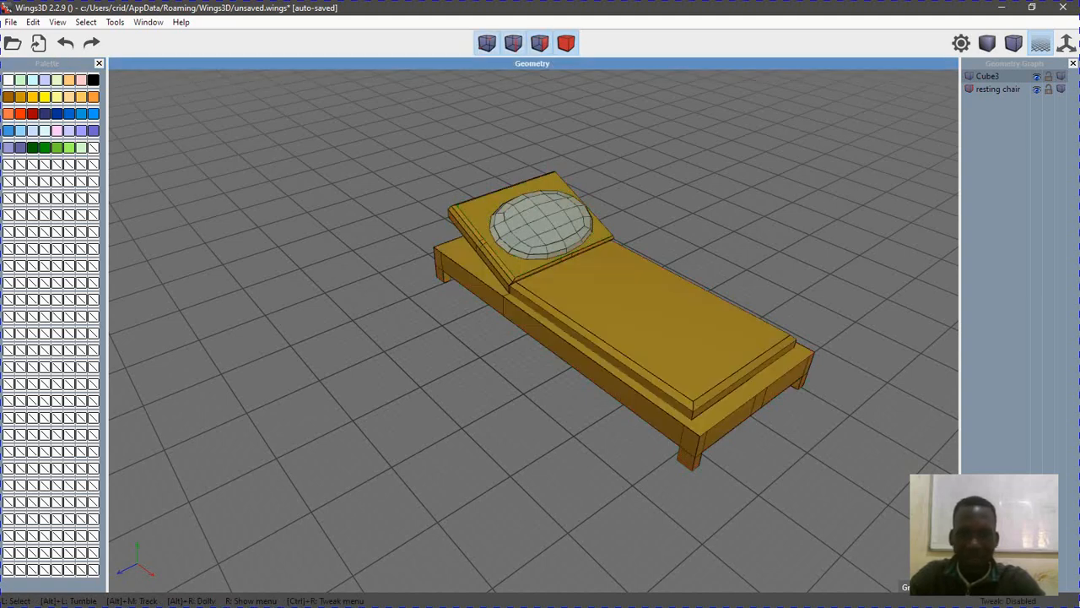
Dissolve the two vertical edges in the middle of the frame's foot-end face
{"action": "left_click_drag", "start_coordinate": [533, 329], "coordinate": [534, 303], "text": "alt"}
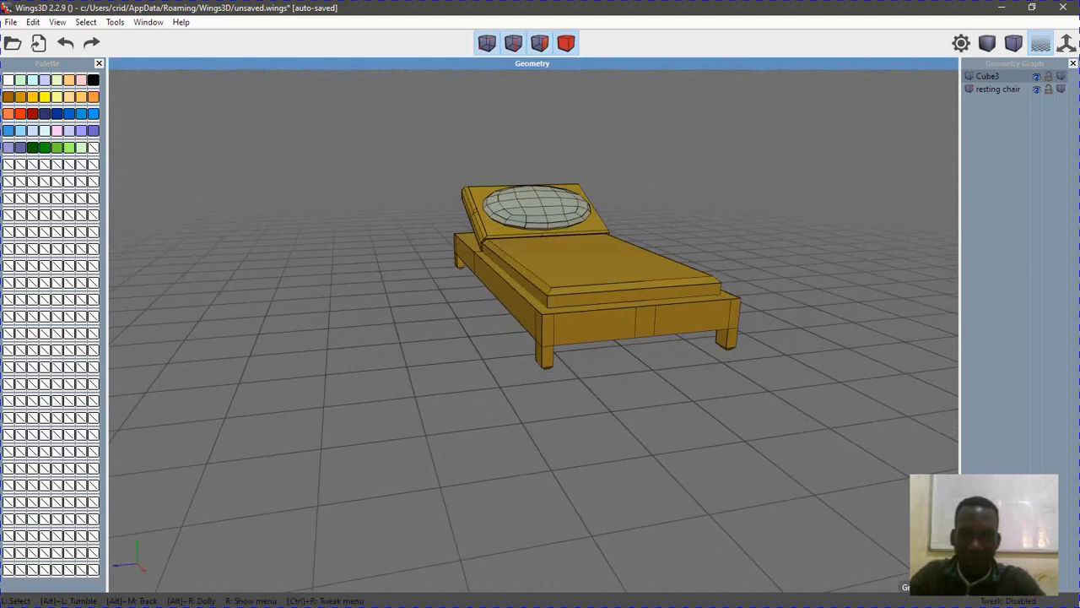
{"action": "left_click", "coordinate": [635, 325]}
{"action": "left_click", "coordinate": [654, 321]}
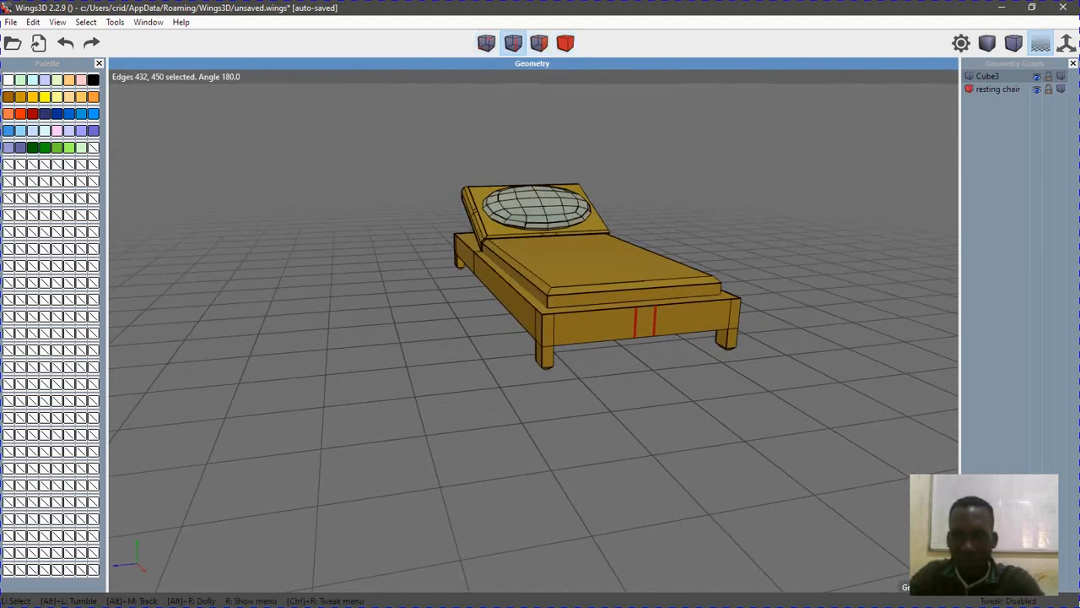
{"action": "key", "text": "BackSpace"}
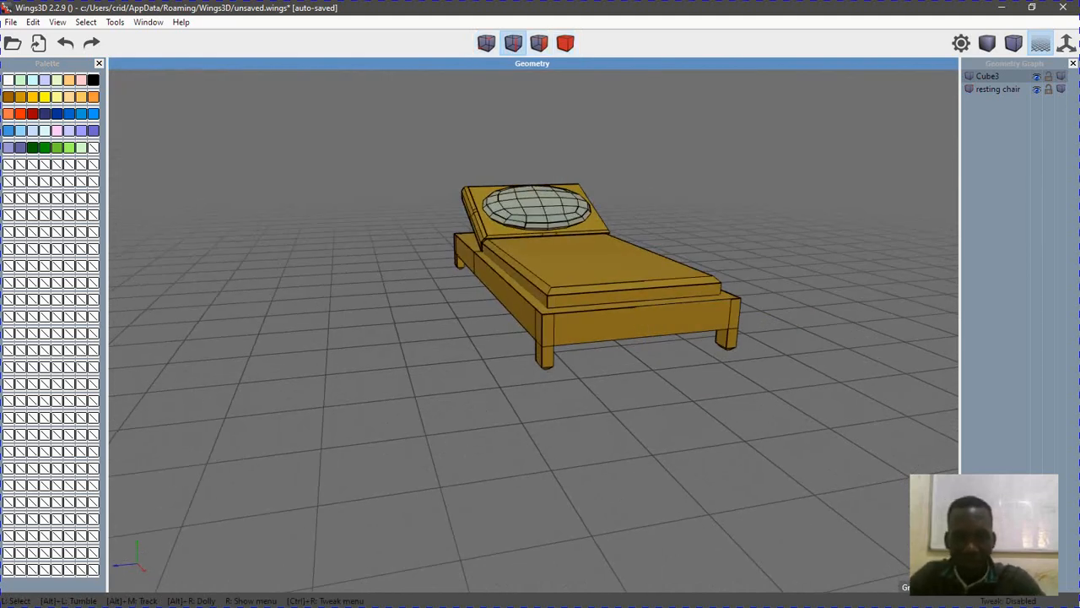
Dissolve the two vertical edges in the middle of the frame's head-end face
{"action": "left_click_drag", "start_coordinate": [633, 325], "coordinate": [397, 262], "text": "alt"}
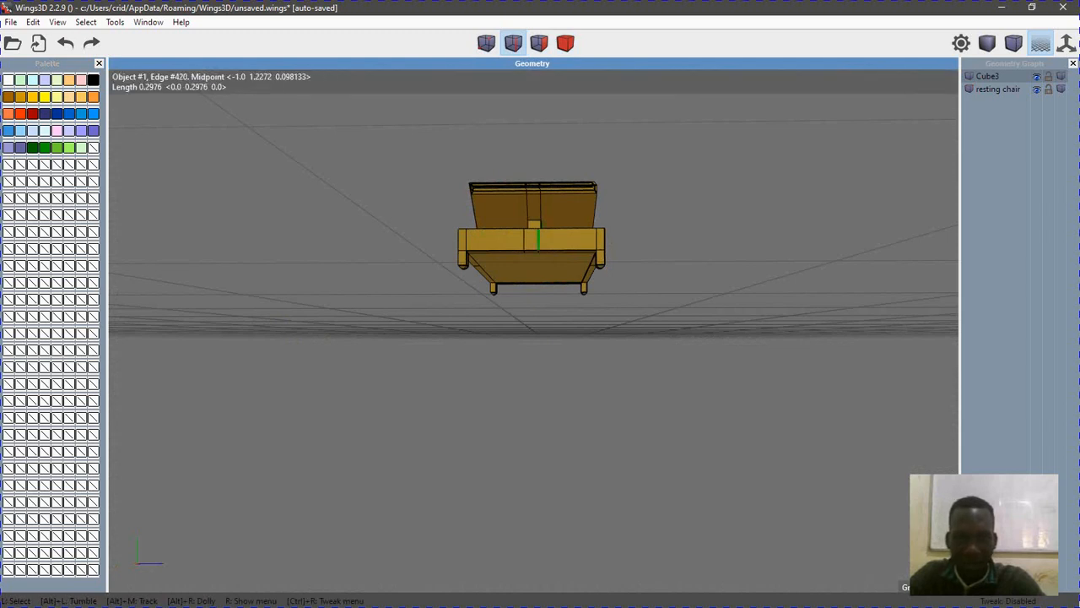
{"action": "left_click", "coordinate": [538, 241]}
{"action": "left_click", "coordinate": [524, 240]}
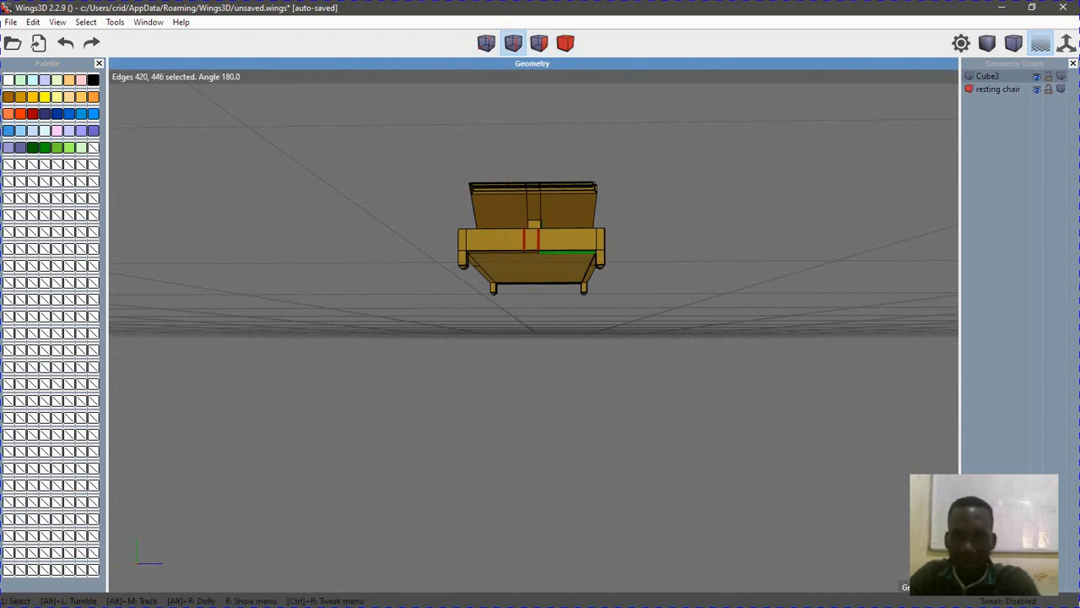
{"action": "key", "text": "BackSpace"}
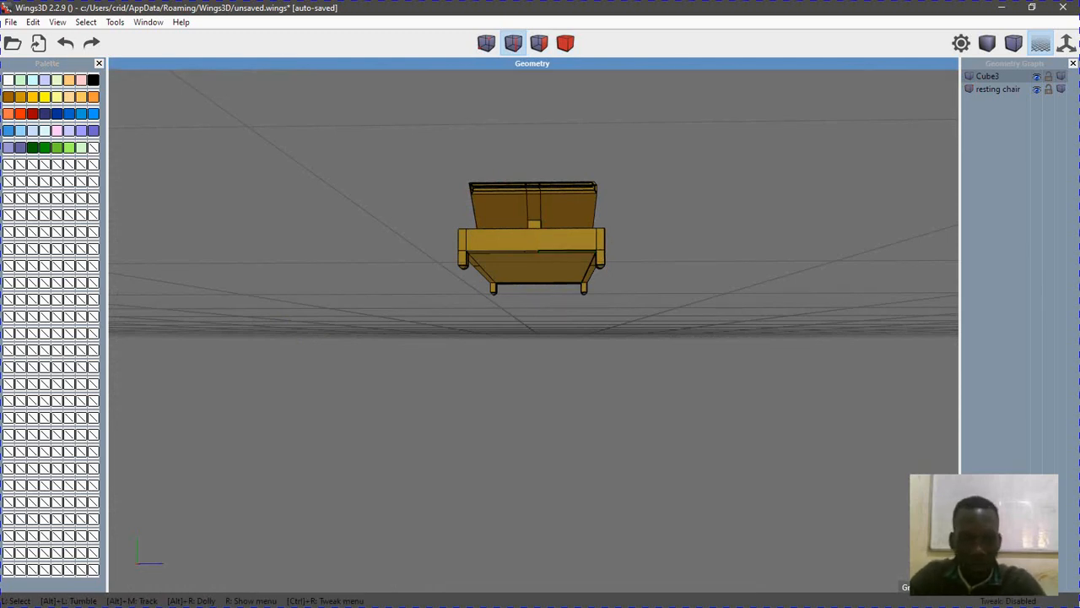
Dissolve the two short middle edges on the underside of the frame's head-end rail
{"action": "left_click_drag", "start_coordinate": [570, 268], "coordinate": [544, 160], "text": "alt"}
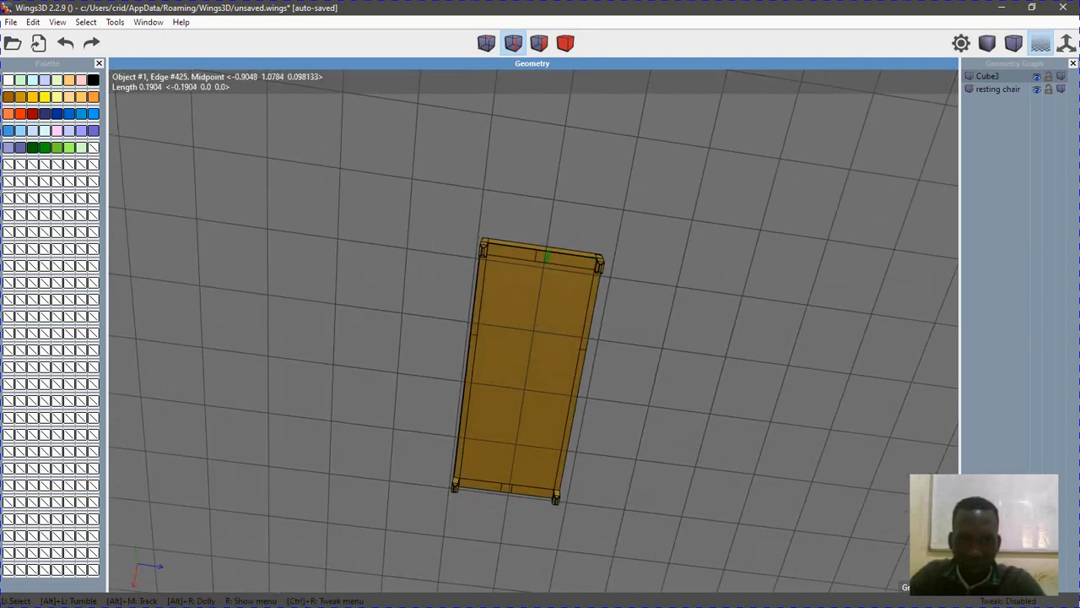
{"action": "left_click", "coordinate": [541, 257]}
{"action": "left_click", "coordinate": [547, 256]}
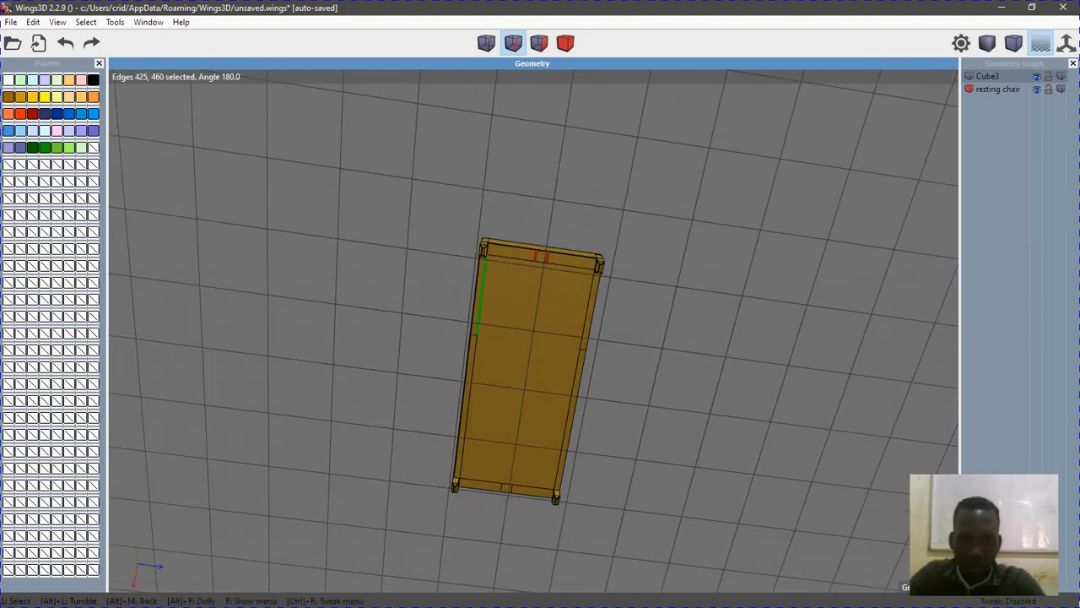
{"action": "key", "text": "space"}
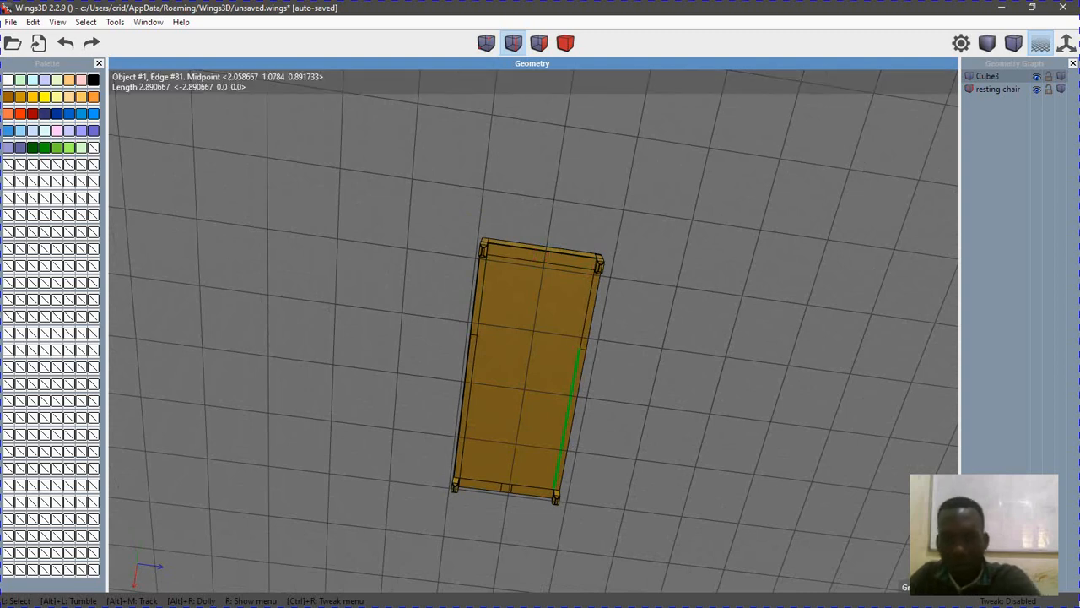
Try dissolving the two short middle edges under the frame's foot-end rail, and undo the operation
{"action": "left_click", "coordinate": [511, 488]}
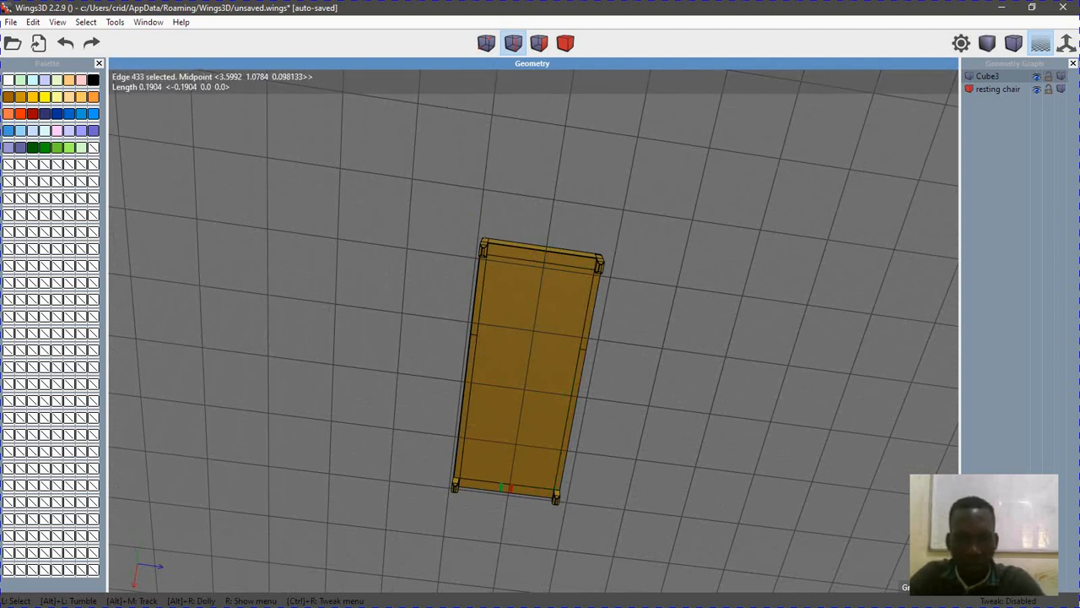
{"action": "left_click", "coordinate": [502, 487]}
{"action": "key", "text": "space"}
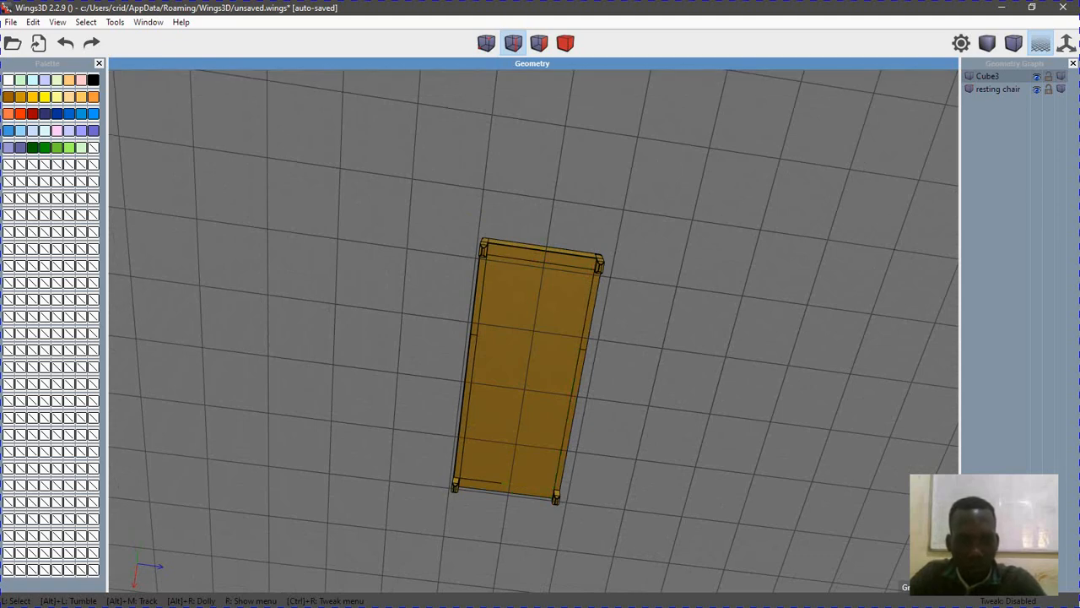
{"action": "key", "text": "ctrl+z"}
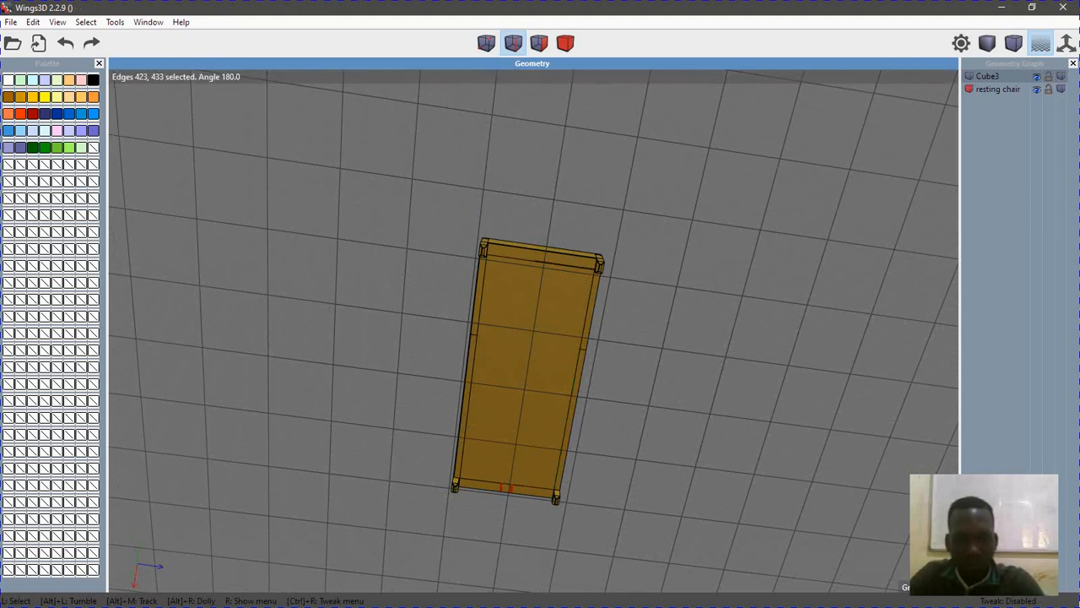
Clear the edge selection and select the mattress's top face along with its bevel and side faces at the foot end and both long sides
{"action": "left_click_drag", "start_coordinate": [472, 279], "coordinate": [666, 409], "text": "alt"}
{"action": "key", "text": "space"}
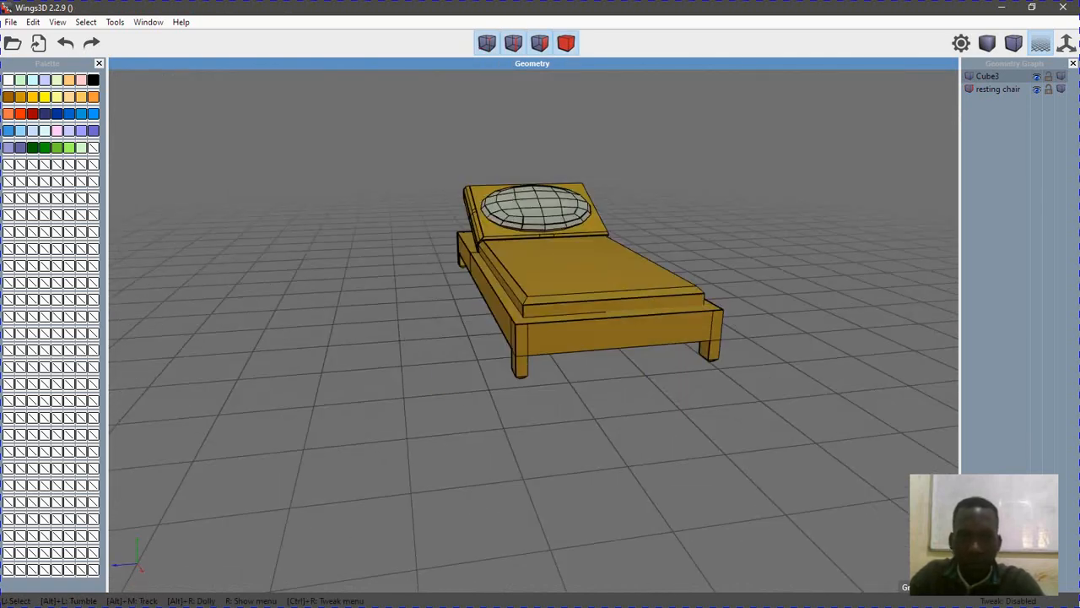
{"action": "left_click_drag", "start_coordinate": [540, 287], "coordinate": [600, 359], "text": "alt"}
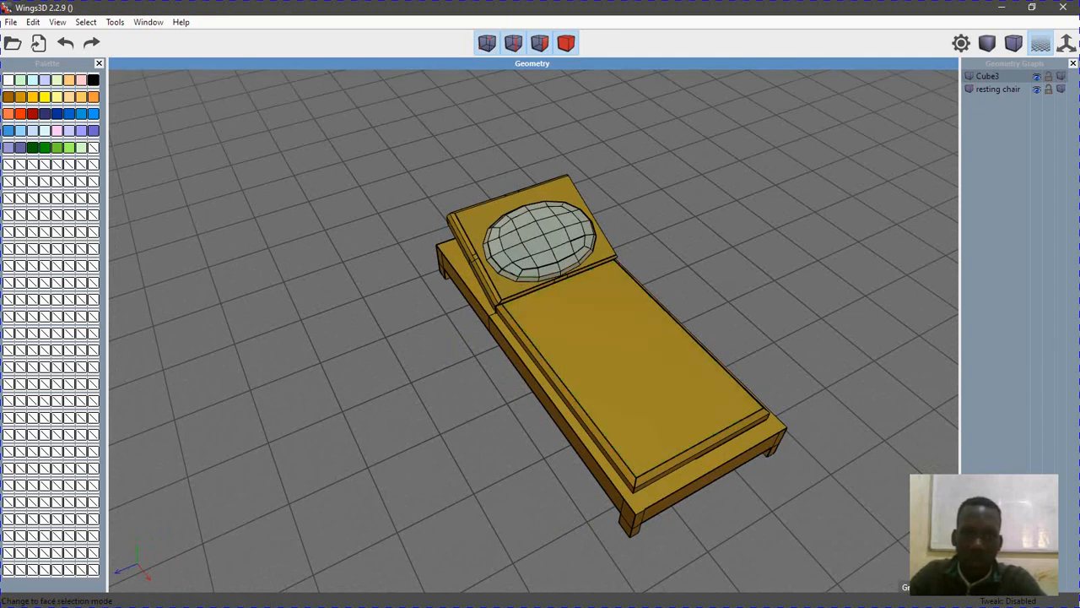
{"action": "left_click", "coordinate": [540, 43]}
{"action": "left_click", "coordinate": [616, 350]}
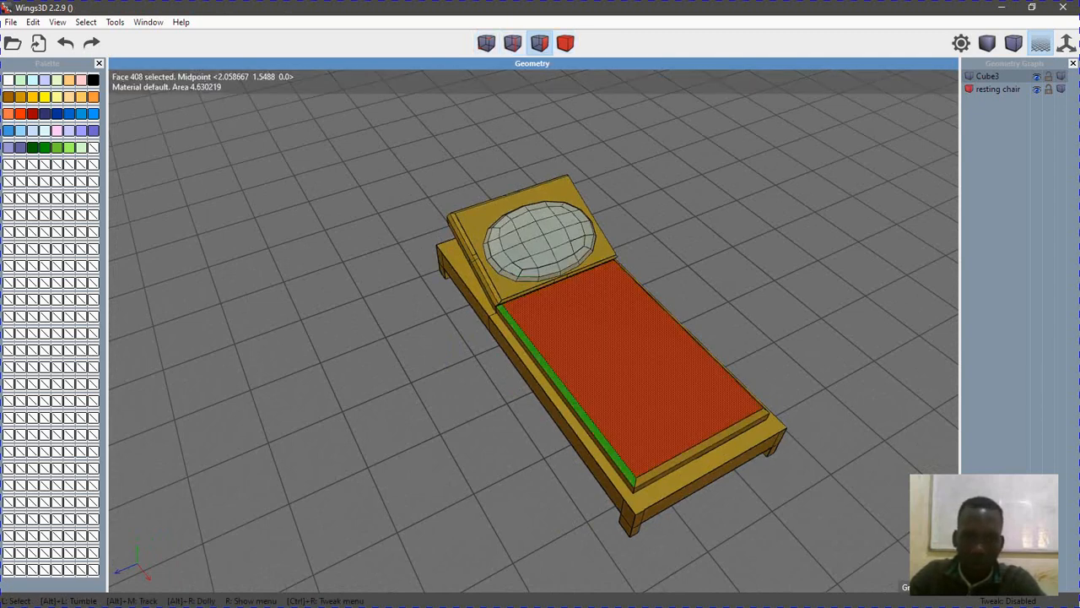
{"action": "left_click", "coordinate": [569, 397]}
{"action": "left_click", "coordinate": [565, 397]}
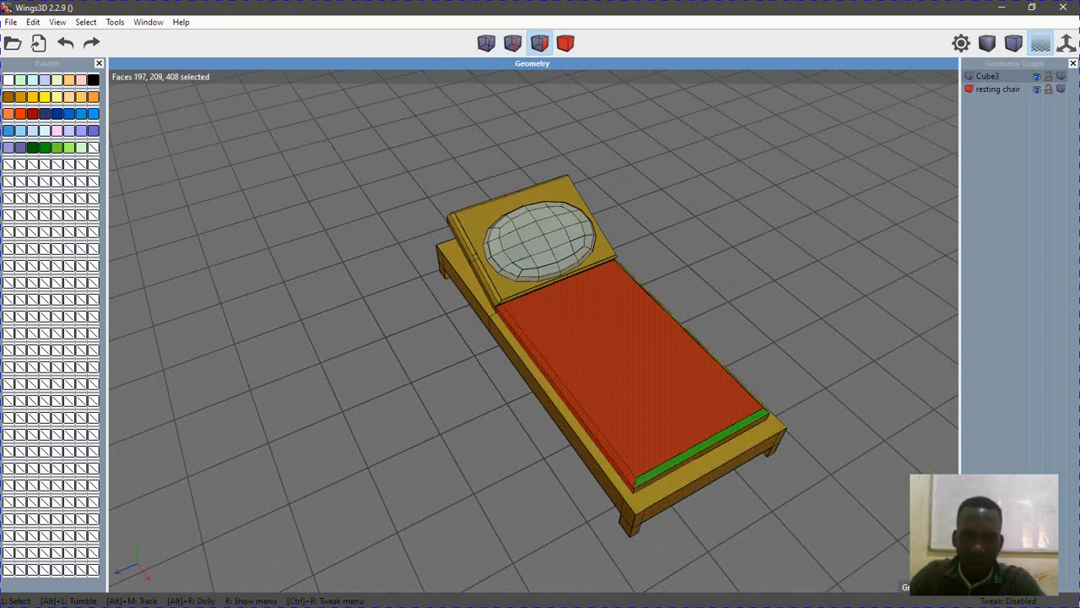
{"action": "left_click", "coordinate": [704, 453]}
{"action": "left_click", "coordinate": [702, 448]}
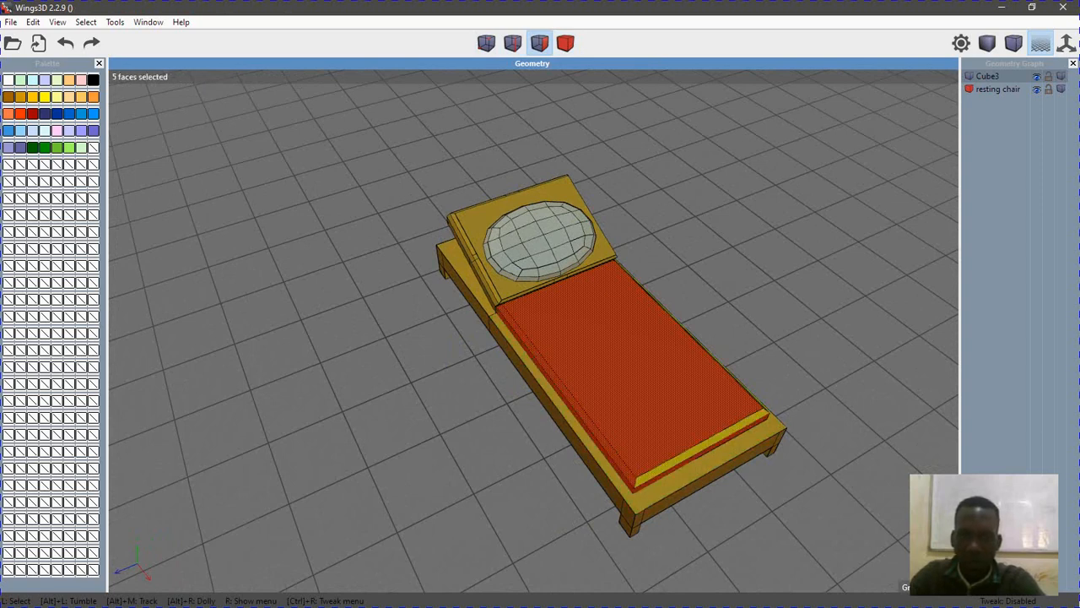
{"action": "left_click_drag", "start_coordinate": [718, 498], "coordinate": [511, 435], "text": "alt"}
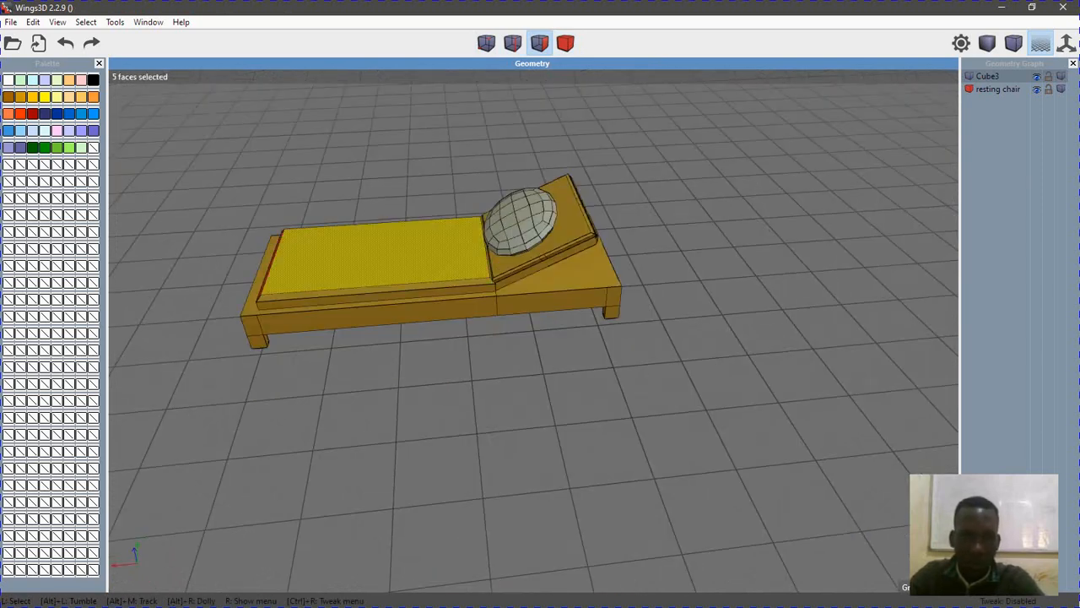
{"action": "left_click", "coordinate": [355, 291]}
{"action": "left_click", "coordinate": [354, 300]}
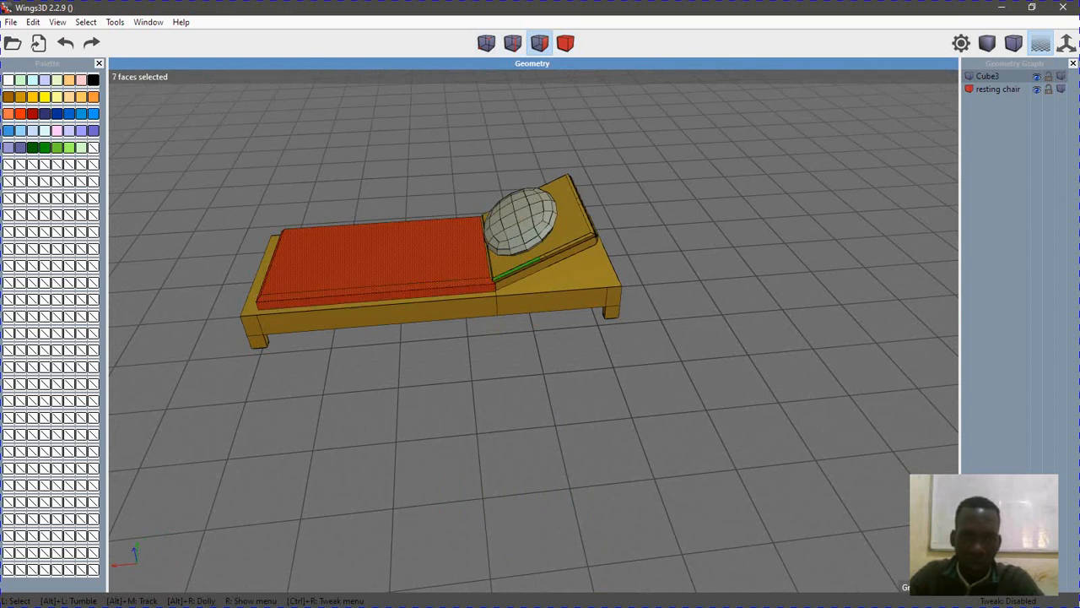
Add the backrest's top face and narrow edge faces to the mattress face selection, and color all selected faces pale yellow-green
{"action": "left_click", "coordinate": [545, 244]}
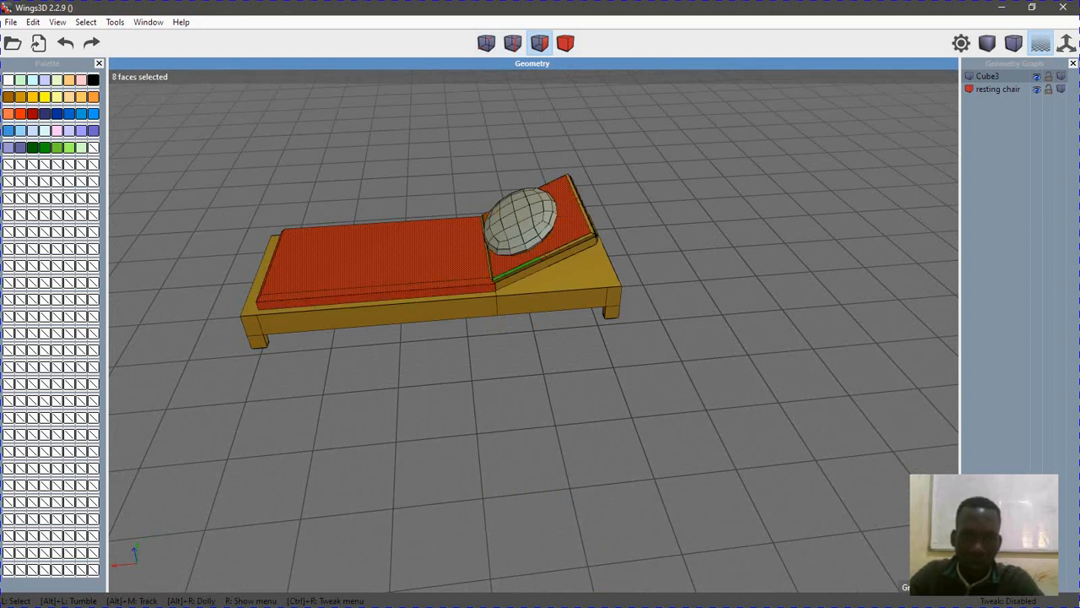
{"action": "left_click", "coordinate": [518, 269]}
{"action": "left_click", "coordinate": [572, 246]}
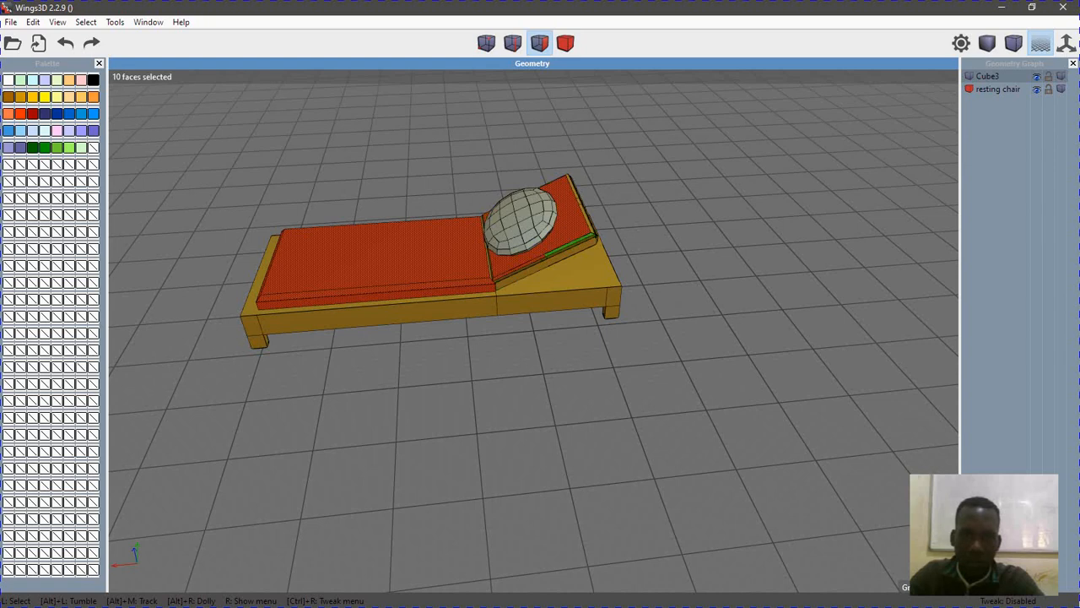
{"action": "left_click", "coordinate": [570, 244]}
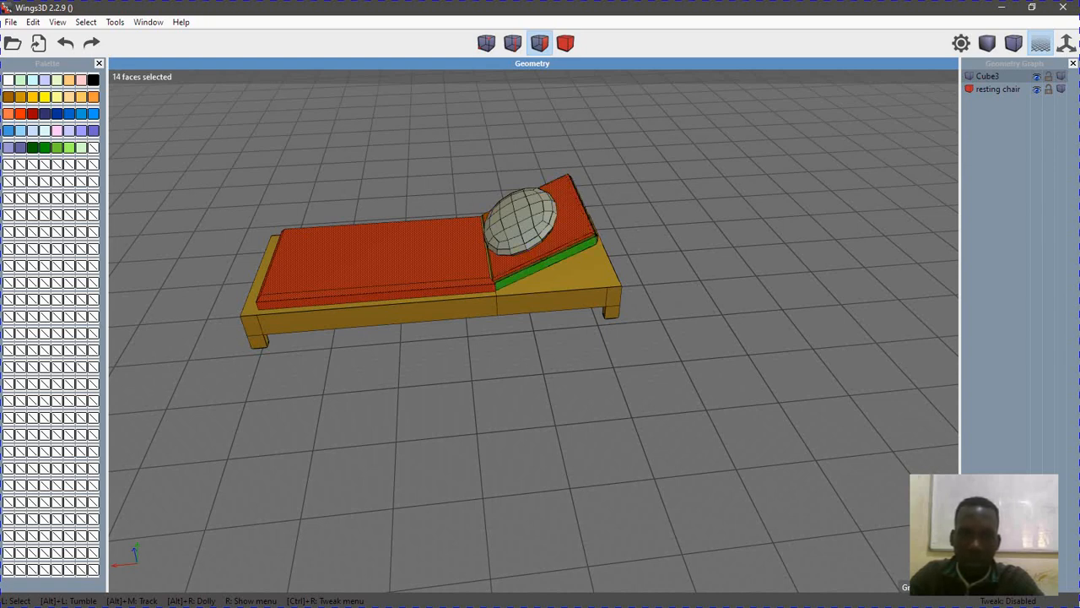
{"action": "left_click_drag", "start_coordinate": [550, 267], "coordinate": [632, 283], "text": "alt"}
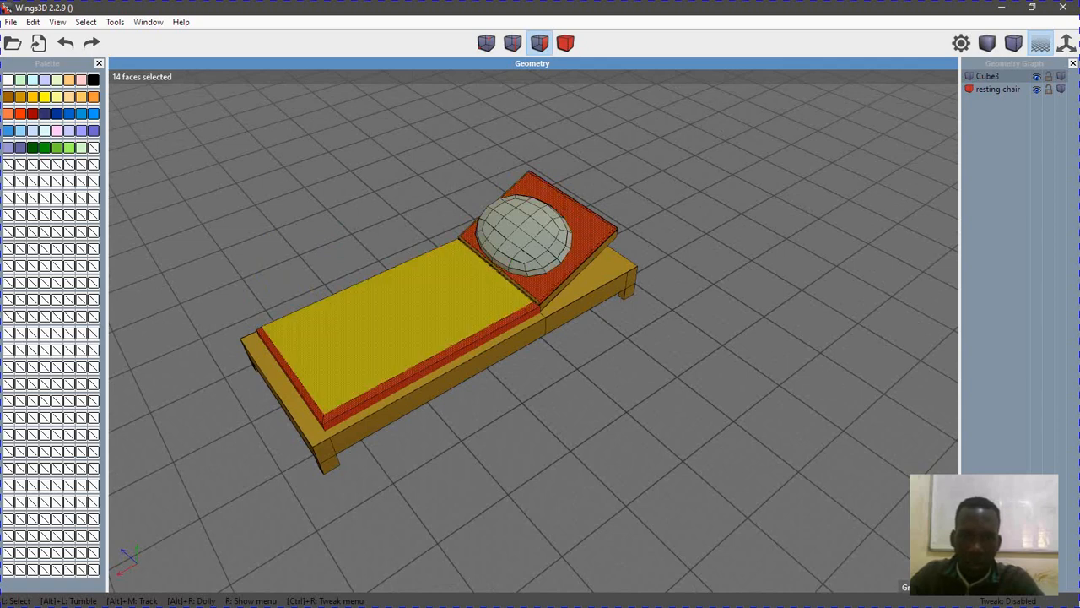
{"action": "left_click_drag", "start_coordinate": [494, 283], "coordinate": [649, 283], "text": "alt"}
{"action": "left_click", "coordinate": [474, 256]}
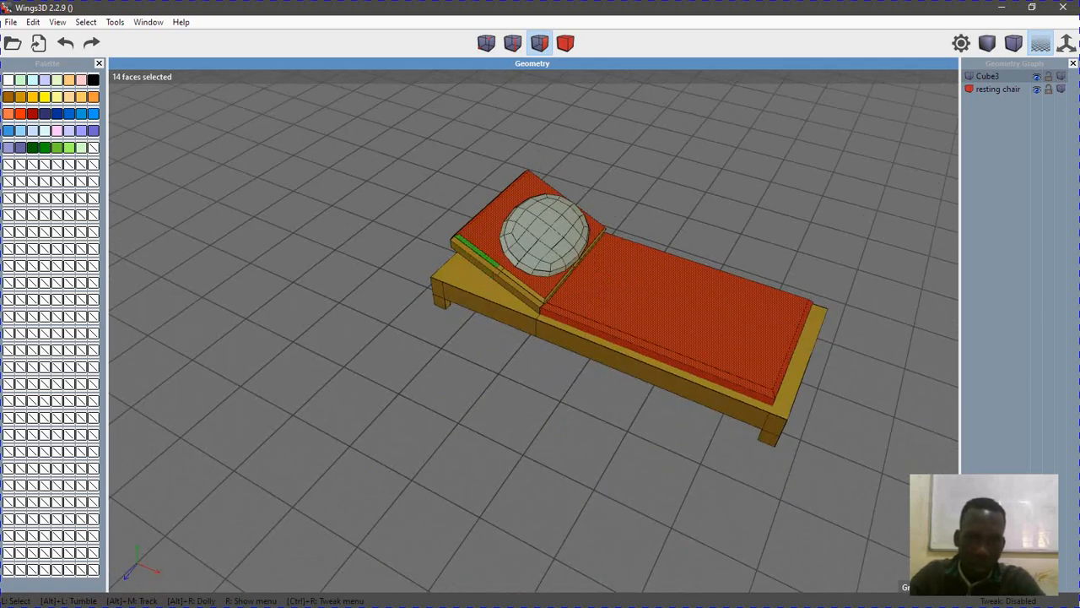
{"action": "left_click", "coordinate": [521, 285]}
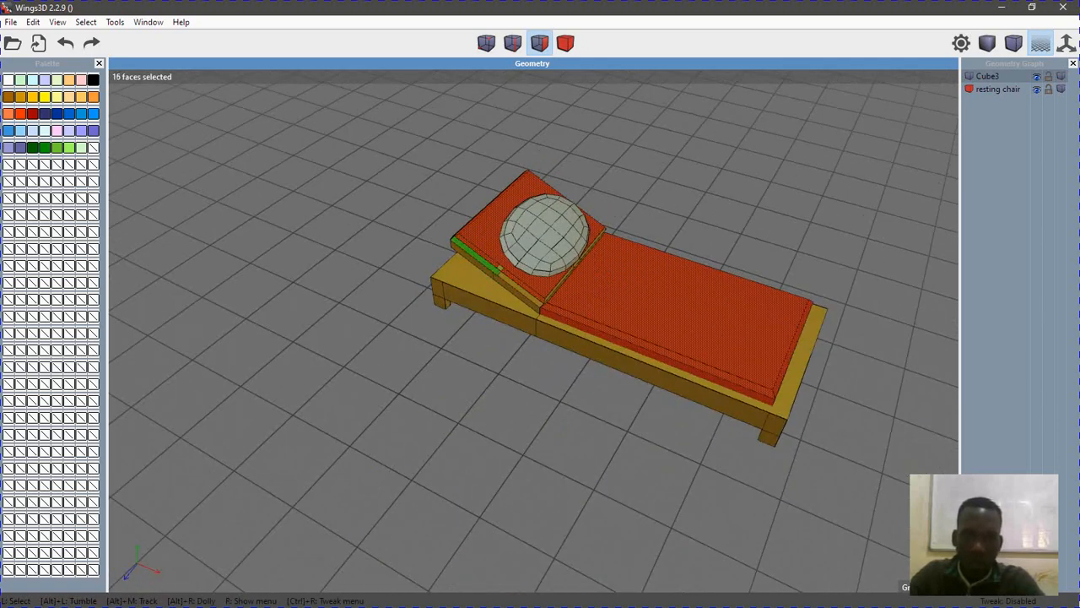
{"action": "left_click", "coordinate": [498, 267]}
{"action": "left_click", "coordinate": [522, 286]}
{"action": "left_click", "coordinate": [515, 292]}
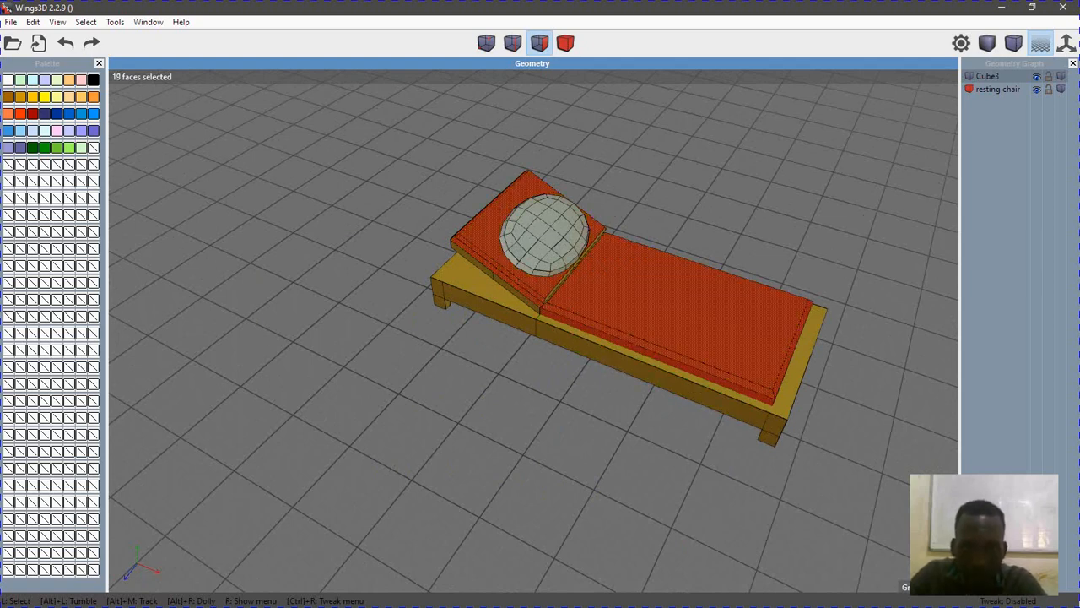
{"action": "left_click_drag", "start_coordinate": [590, 354], "coordinate": [650, 325], "text": "alt"}
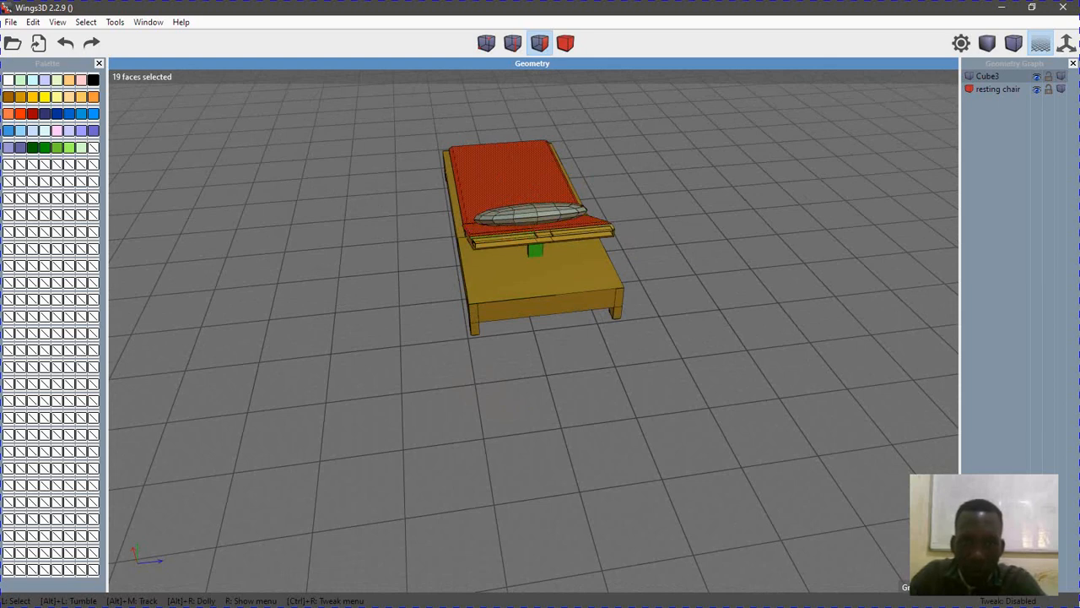
{"action": "left_click_drag", "start_coordinate": [537, 251], "coordinate": [540, 337], "text": "alt"}
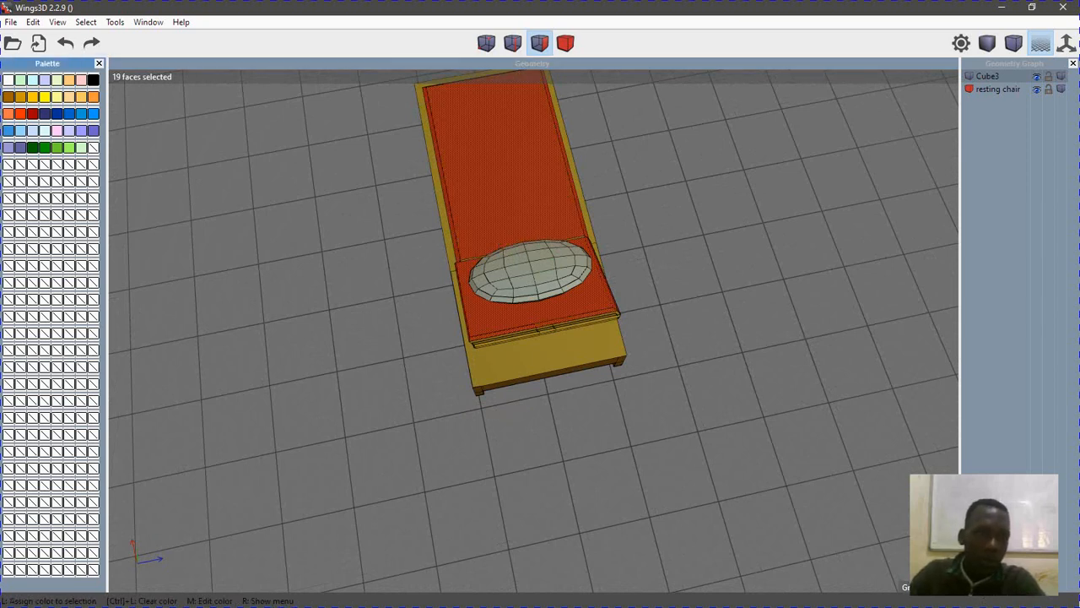
{"action": "key", "text": "space"}
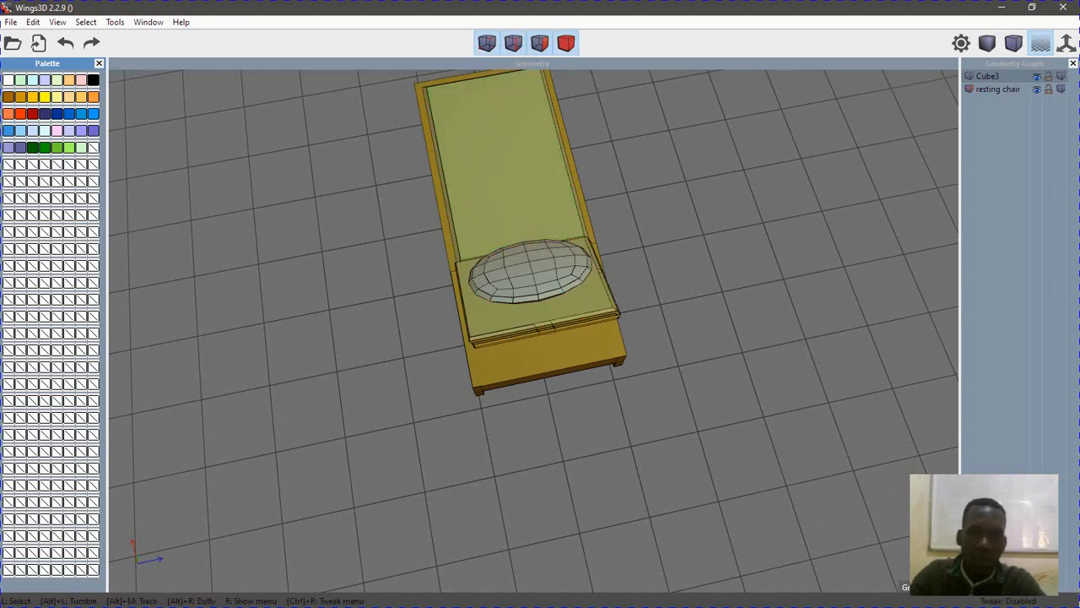
Color the two narrow edge faces along one long side of the backrest orange-brown
{"action": "left_click_drag", "start_coordinate": [540, 329], "coordinate": [430, 265], "text": "alt"}
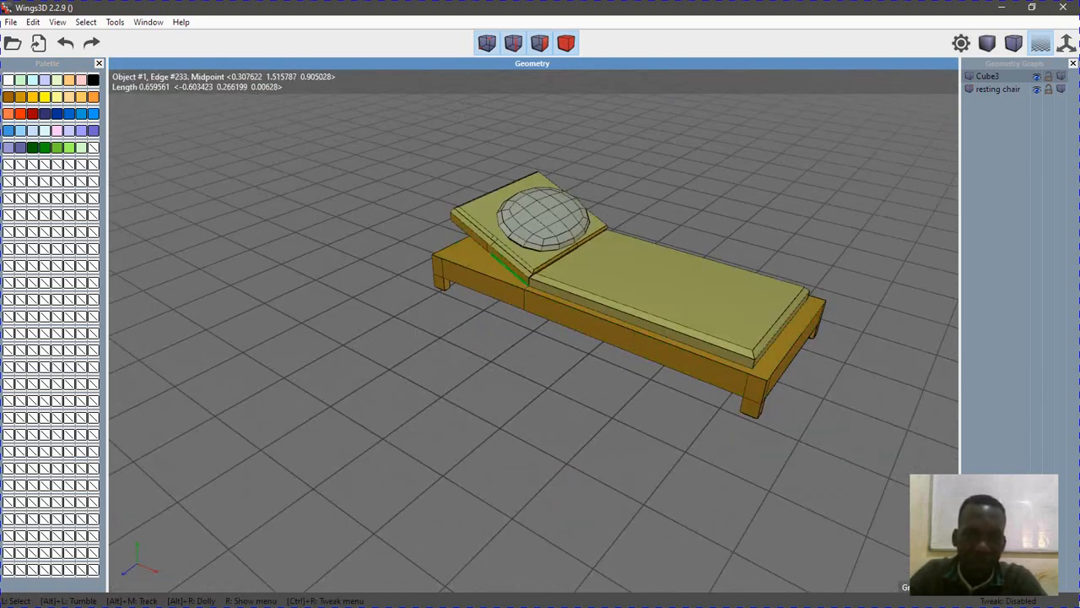
{"action": "left_click_drag", "start_coordinate": [642, 336], "coordinate": [736, 331], "text": "alt"}
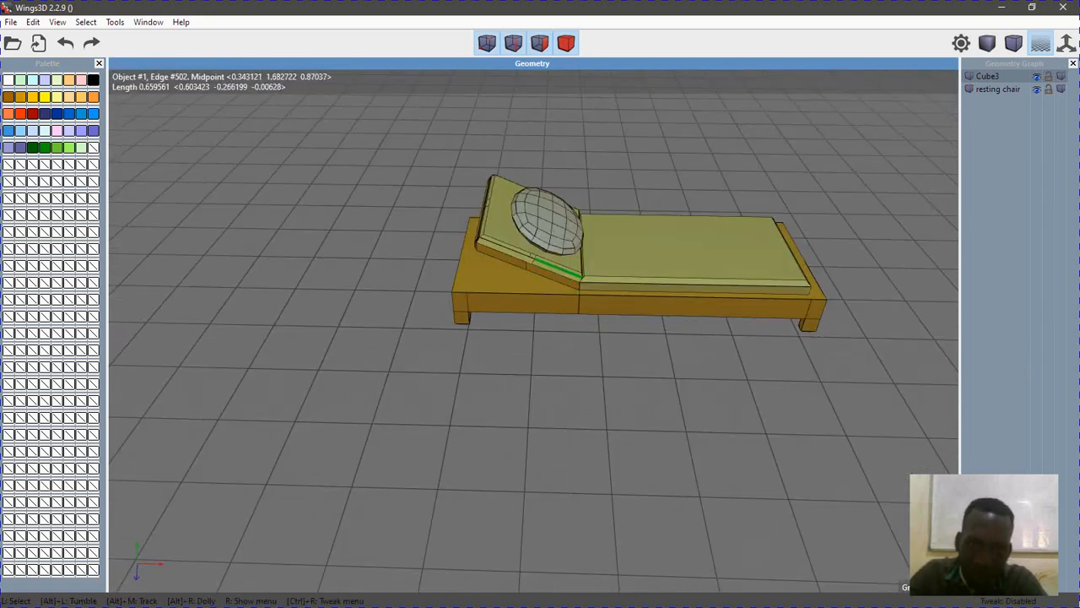
{"action": "left_click", "coordinate": [552, 269]}
{"action": "left_click", "coordinate": [504, 253]}
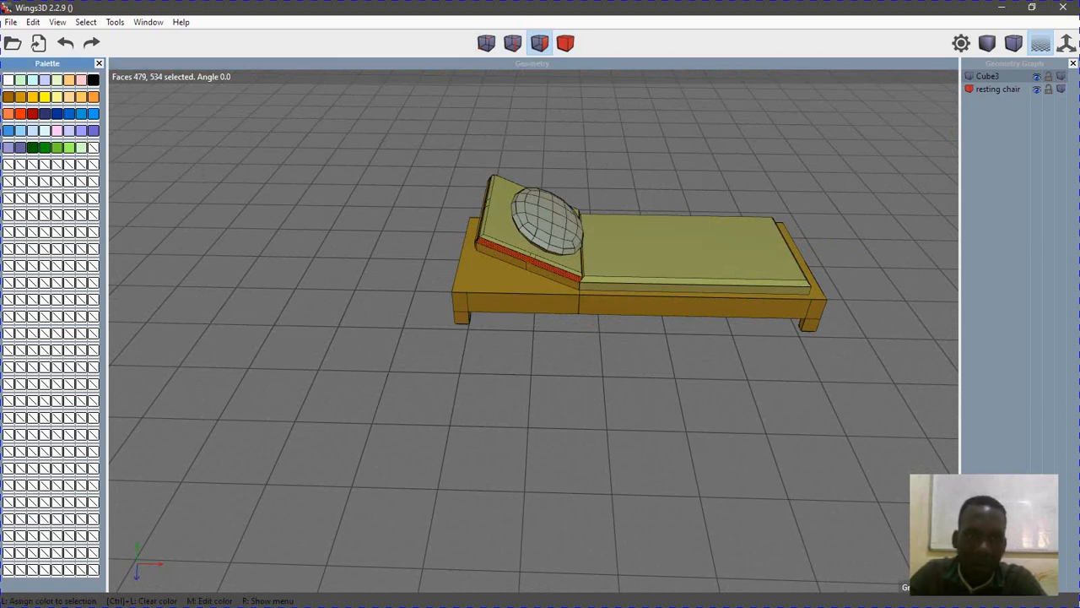
{"action": "key", "text": "space"}
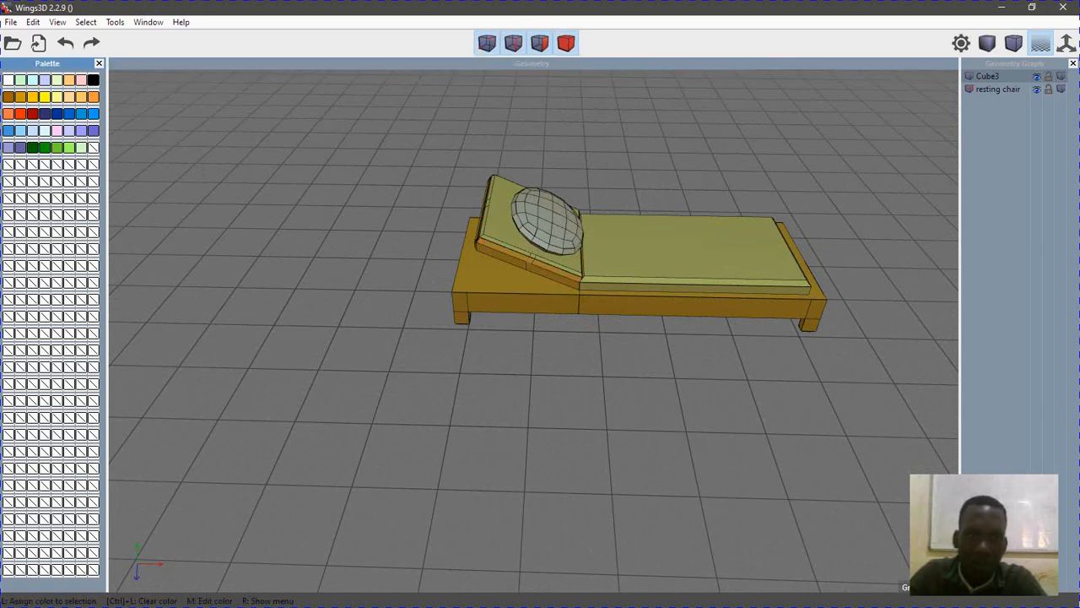
Color the narrow edge face on the backrest's opposite long side the same orange-brown
{"action": "left_click_drag", "start_coordinate": [472, 338], "coordinate": [675, 359], "text": "alt"}
{"action": "left_click_drag", "start_coordinate": [523, 337], "coordinate": [696, 245], "text": "alt"}
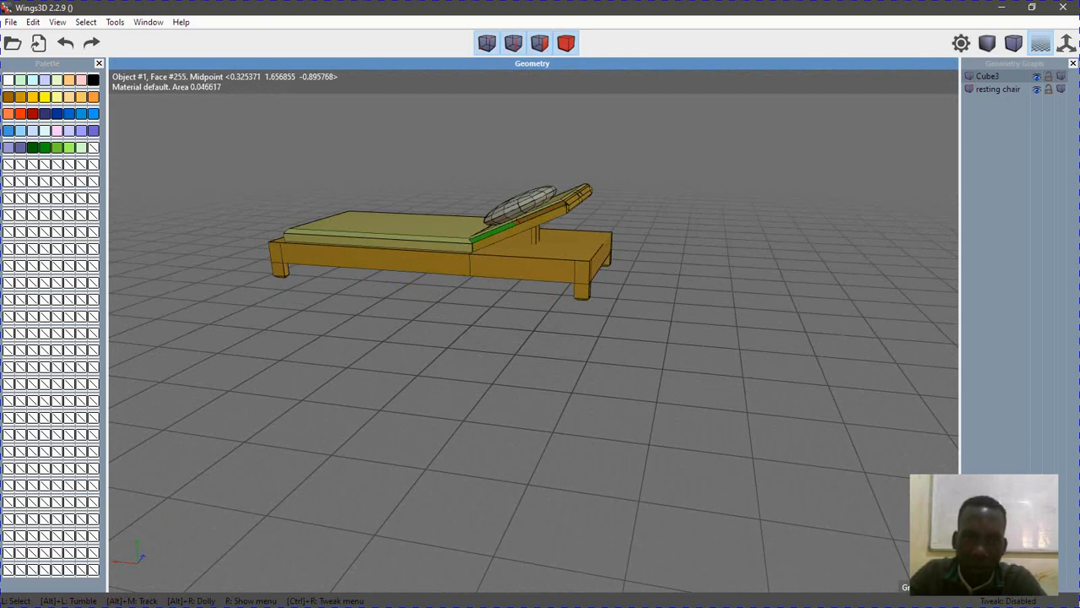
{"action": "left_click", "coordinate": [493, 234]}
{"action": "key", "text": "space"}
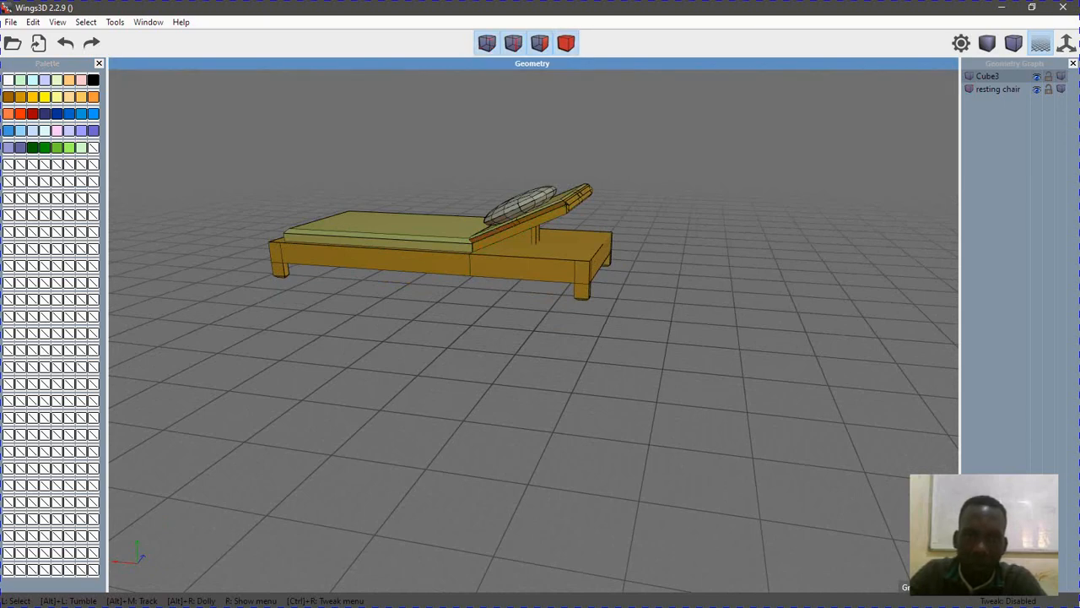
Color the whole oval cushion object on the backrest pale yellow-green like the mattress
{"action": "left_click_drag", "start_coordinate": [506, 253], "coordinate": [215, 307], "text": "alt"}
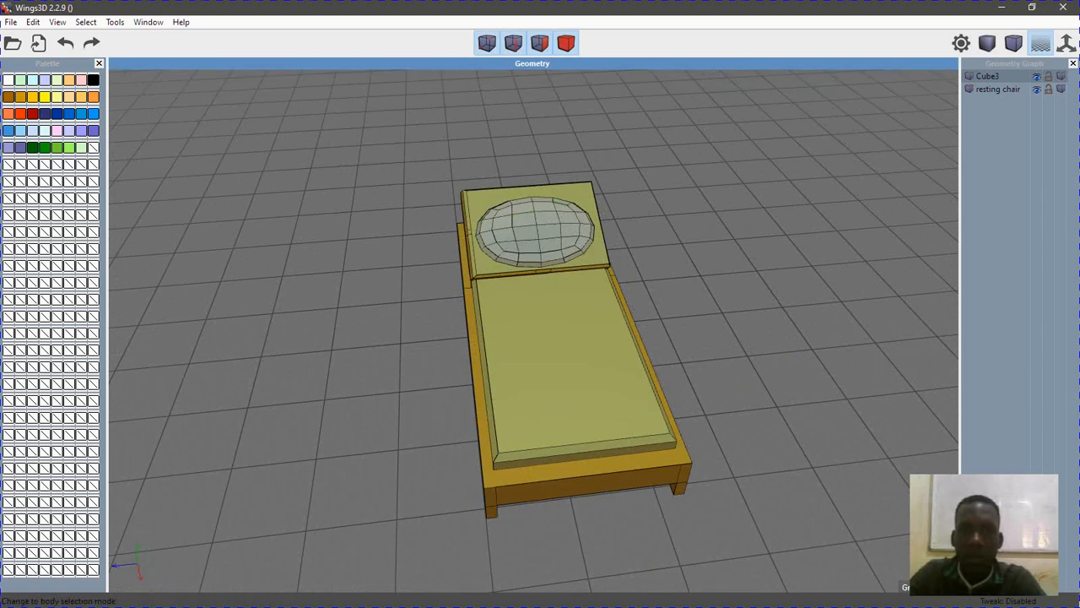
{"action": "left_click", "coordinate": [566, 43]}
{"action": "left_click", "coordinate": [540, 239]}
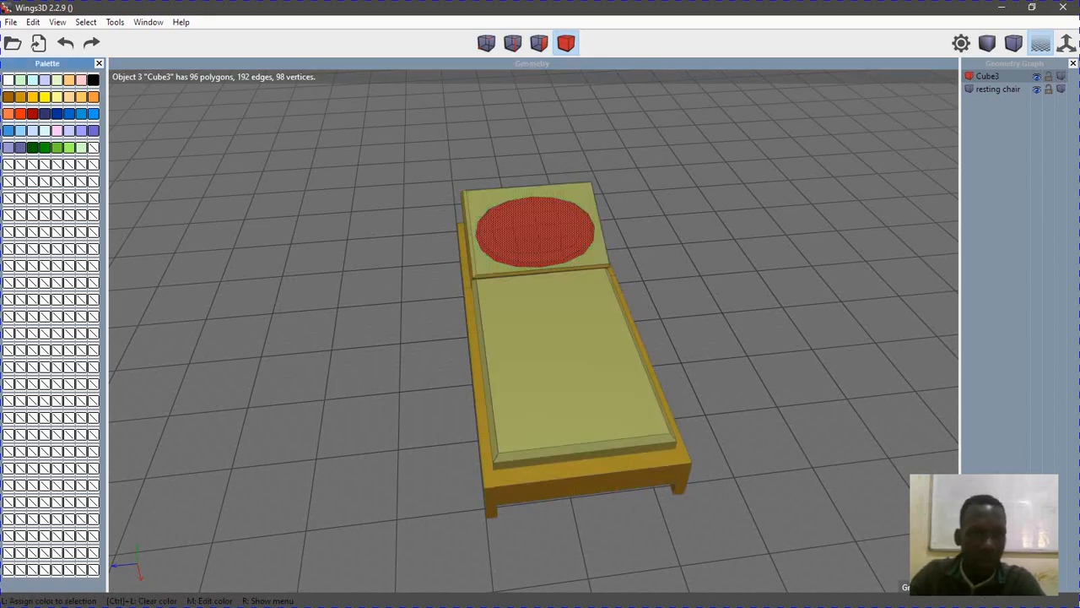
{"action": "key", "text": "space"}
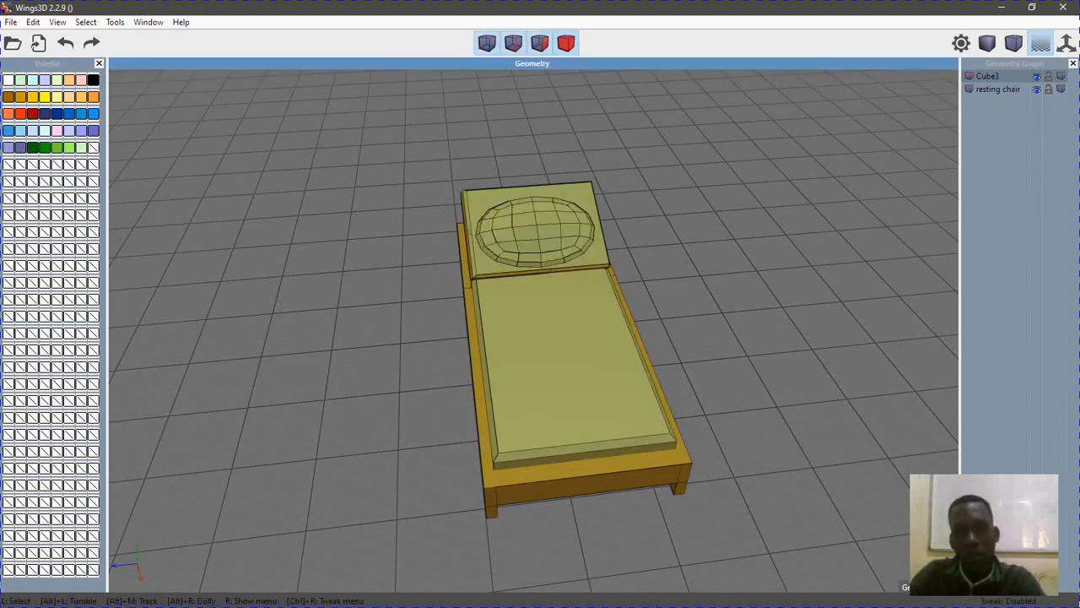
Rename the oval cushion object Cube3 as "soft spong"
{"action": "left_click_drag", "start_coordinate": [506, 354], "coordinate": [668, 318], "text": "alt"}
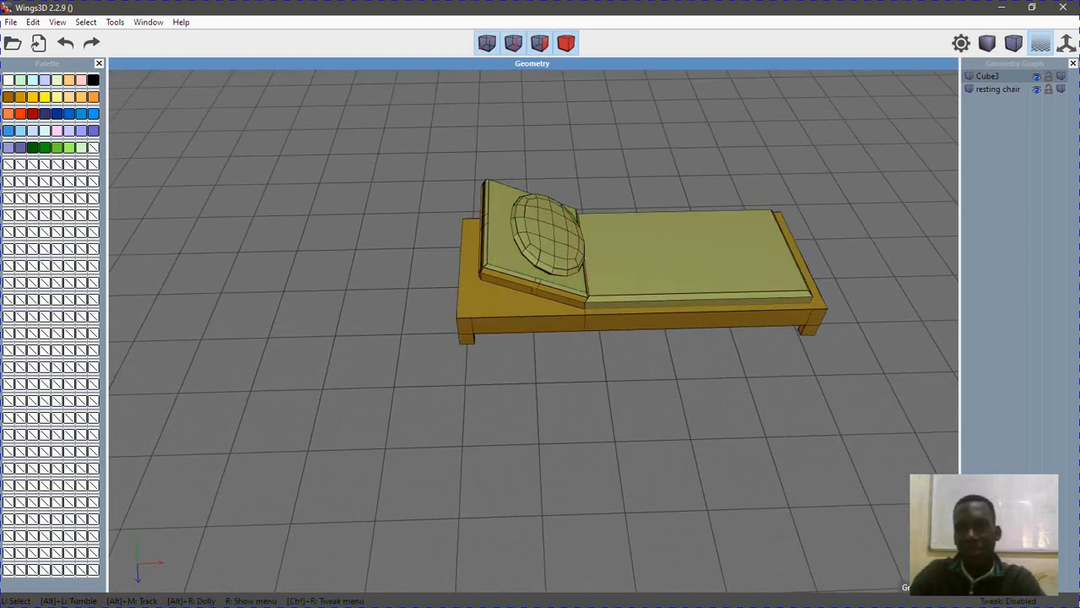
{"action": "right_click", "coordinate": [989, 76]}
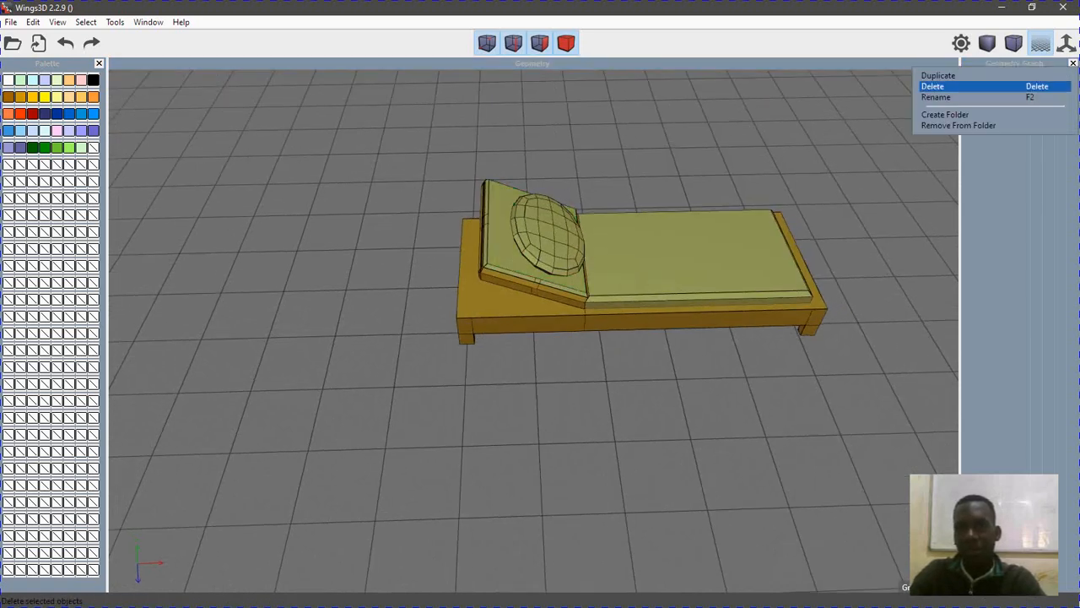
{"action": "left_click", "coordinate": [936, 97]}
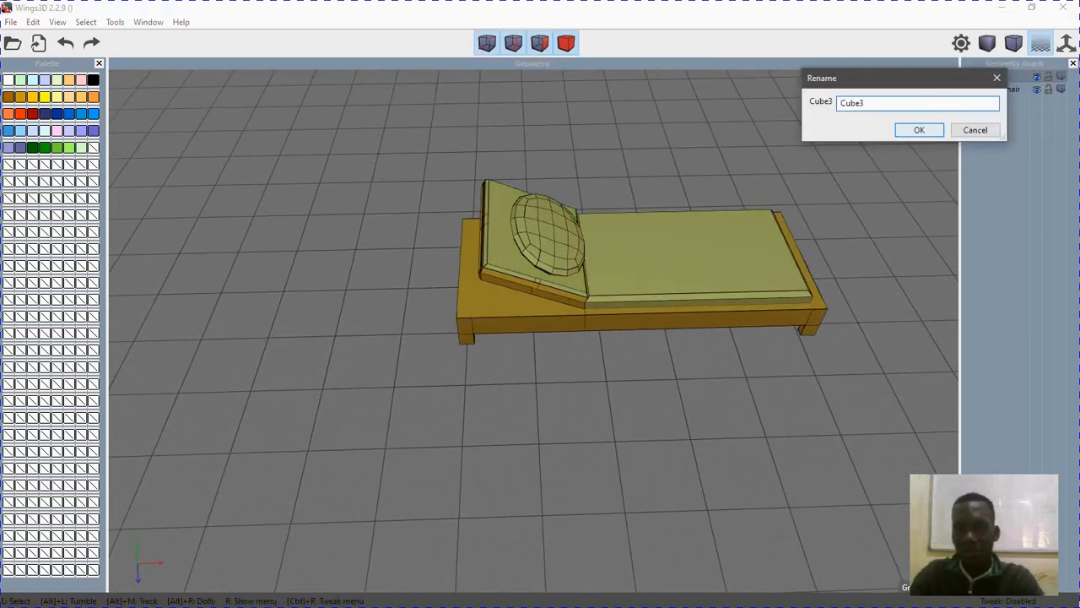
{"action": "left_click_drag", "start_coordinate": [867, 103], "coordinate": [837, 103]}
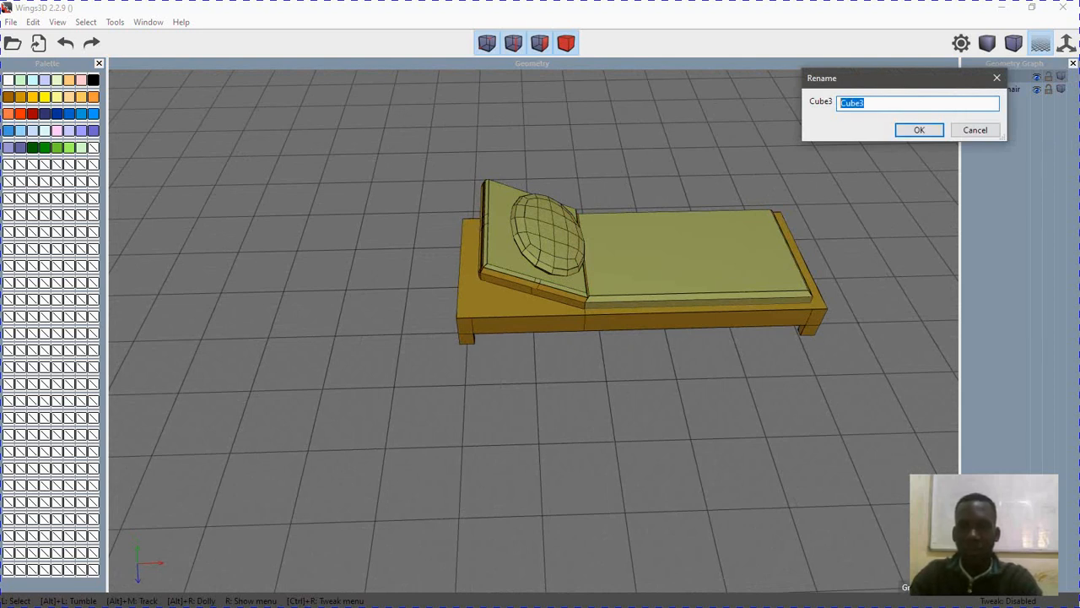
{"action": "type", "text": "soft"}
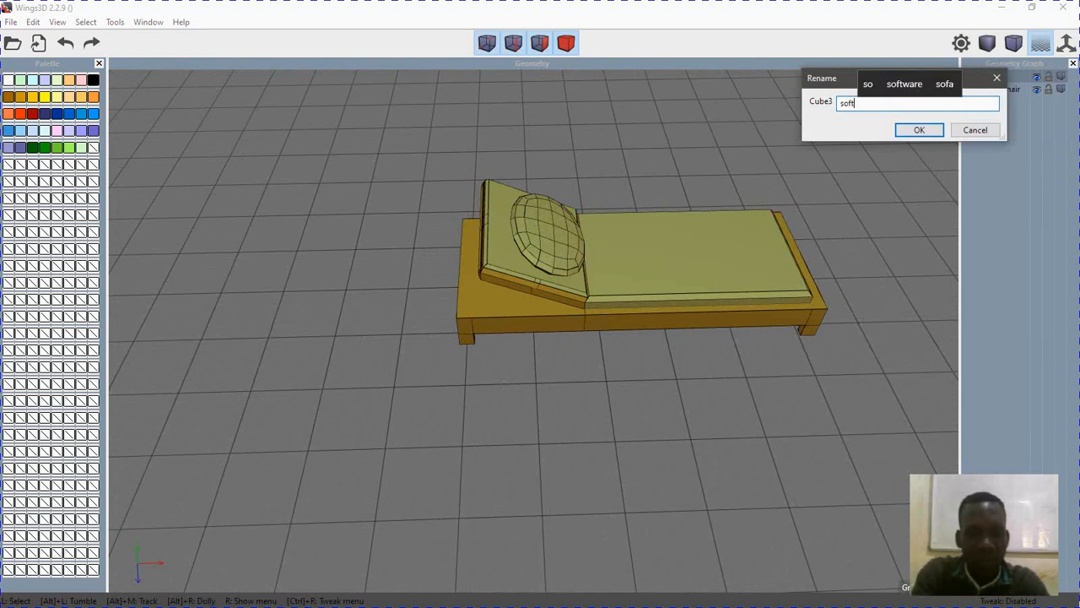
{"action": "type", "text": " spong"}
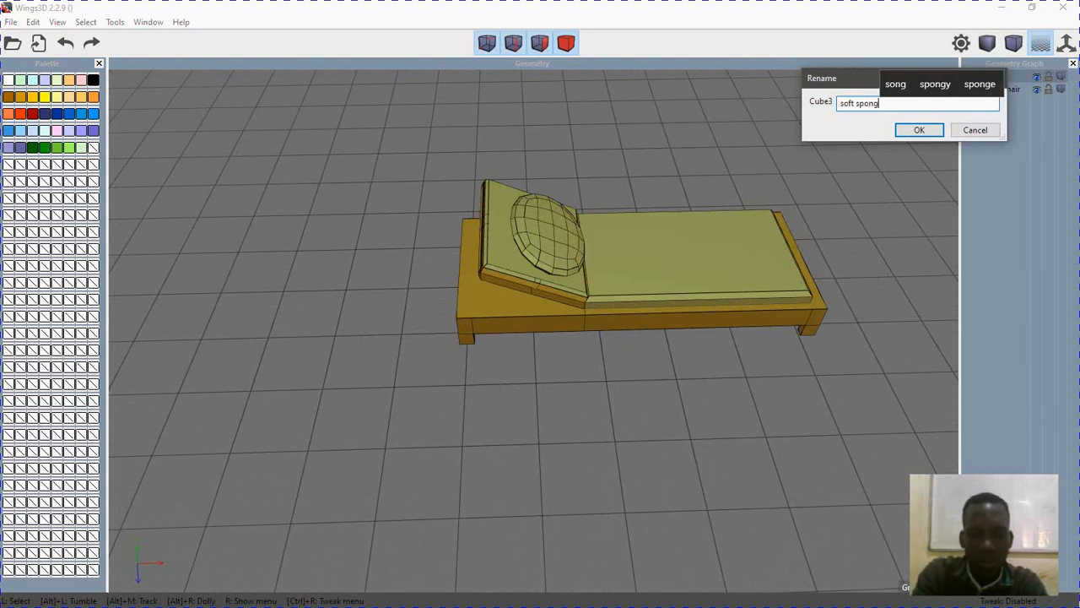
{"action": "key", "text": "Return"}
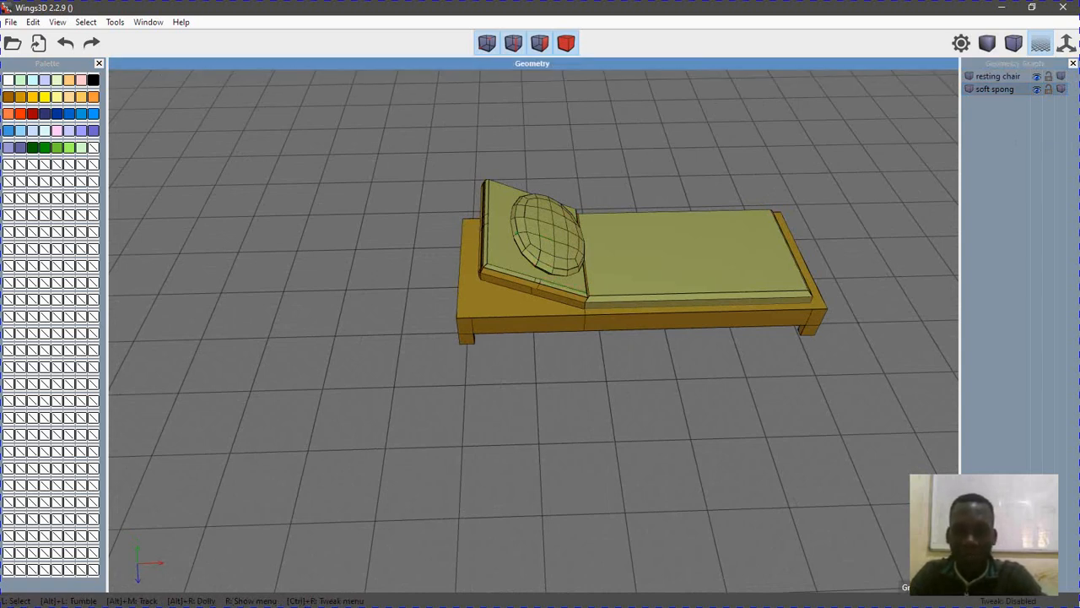
View the finished chair from its foot end, minimize the modeling window and switch to the Debut screen recorder
{"action": "left_click_drag", "start_coordinate": [533, 329], "coordinate": [310, 342], "text": "alt"}
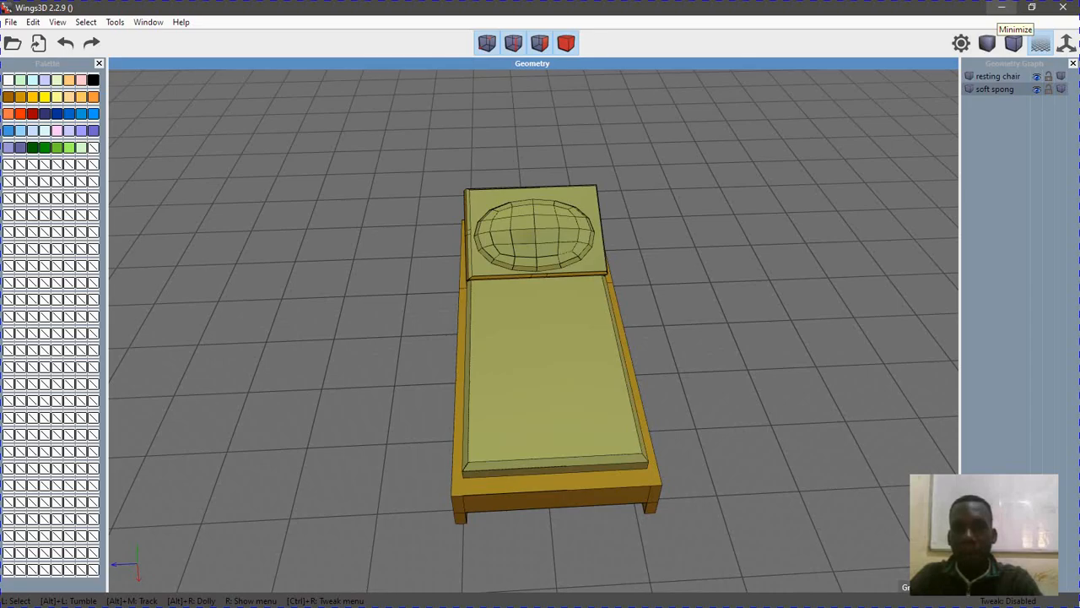
{"action": "left_click", "coordinate": [1001, 8]}
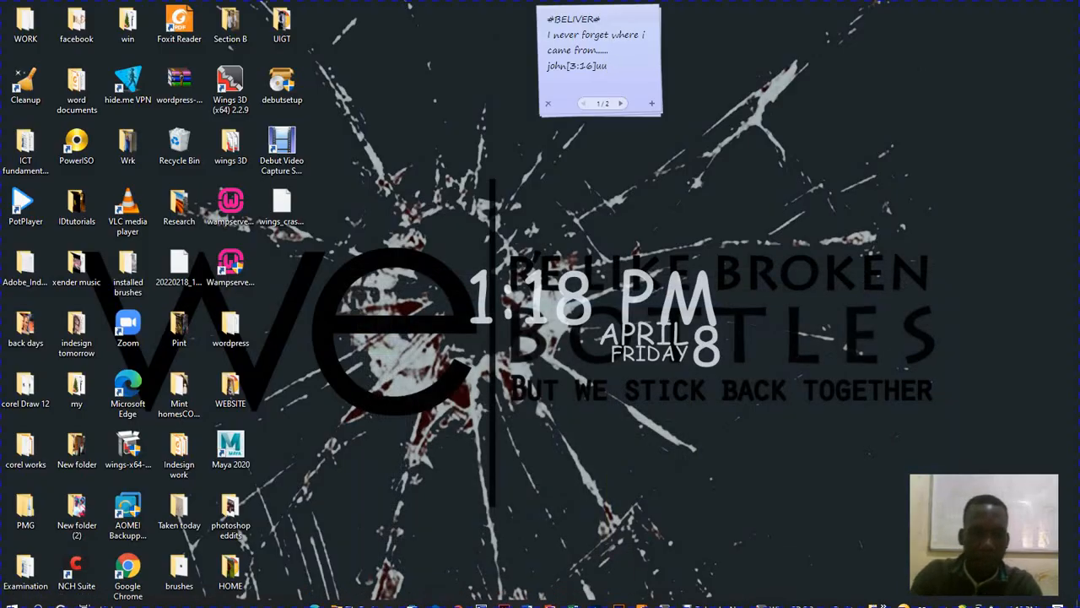
{"action": "left_click", "coordinate": [515, 602]}
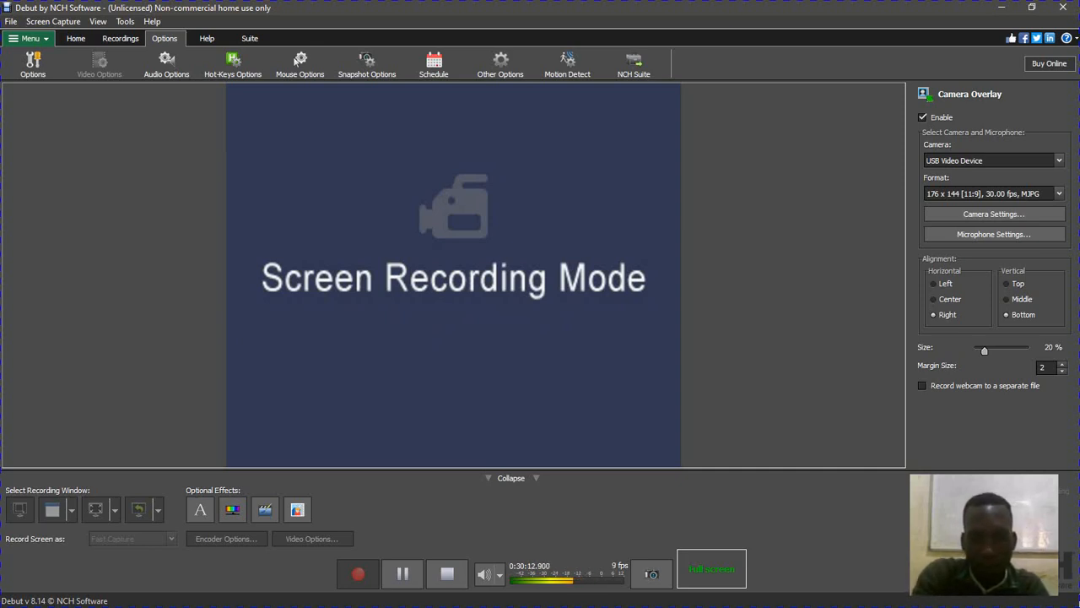
{"action": "key", "text": "alt"}
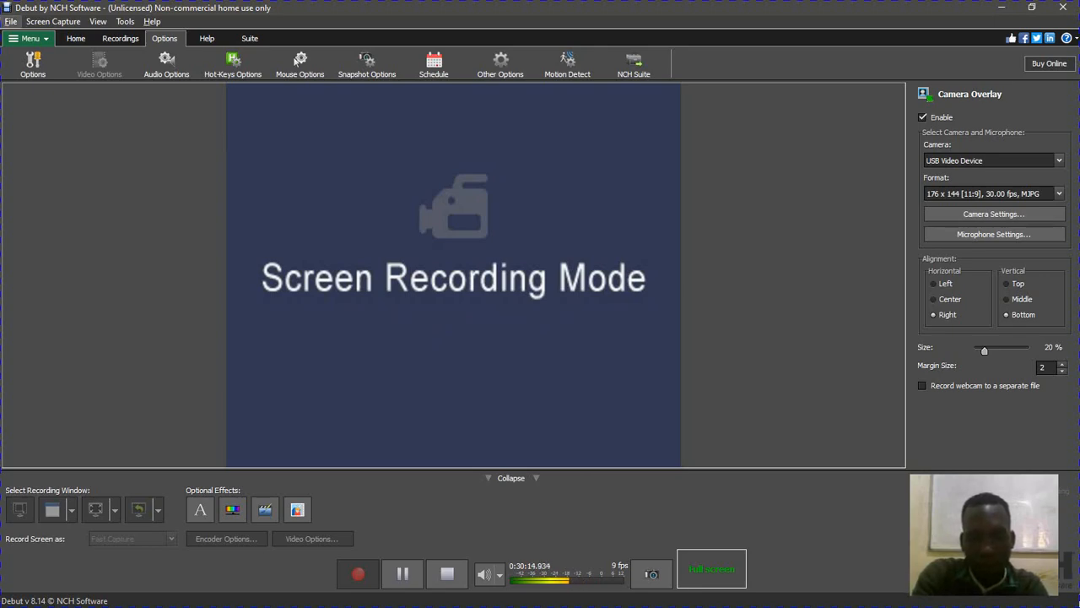